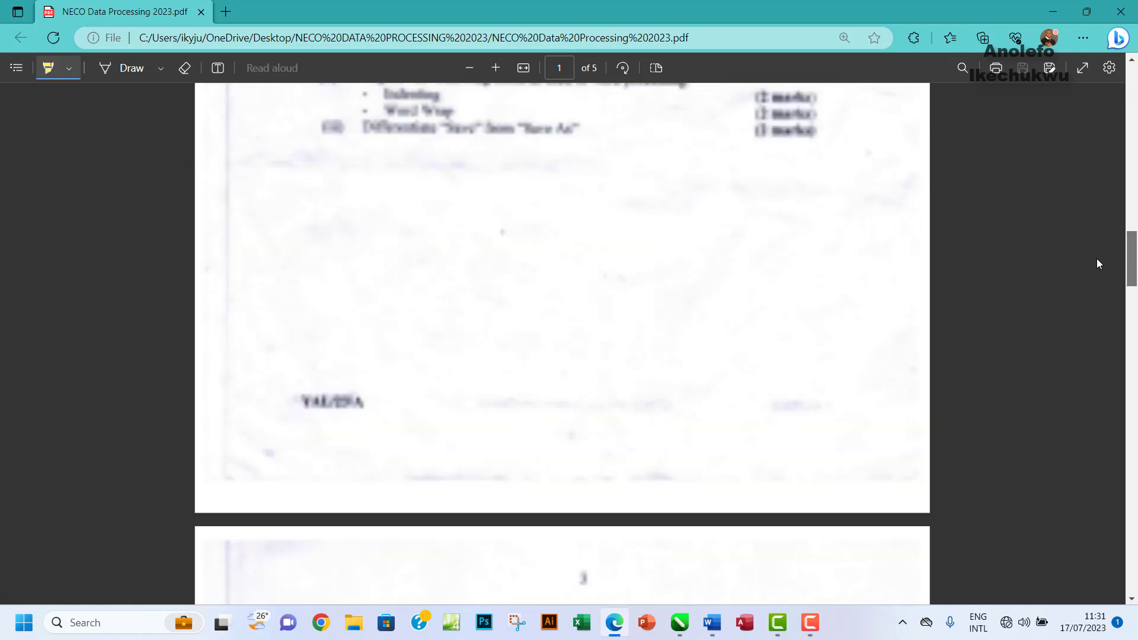
# Step: Review the question 3A invoice layout and its application tasks on page 4 of the exam PDF
pyautogui.scroll(-10, 1079, 342)
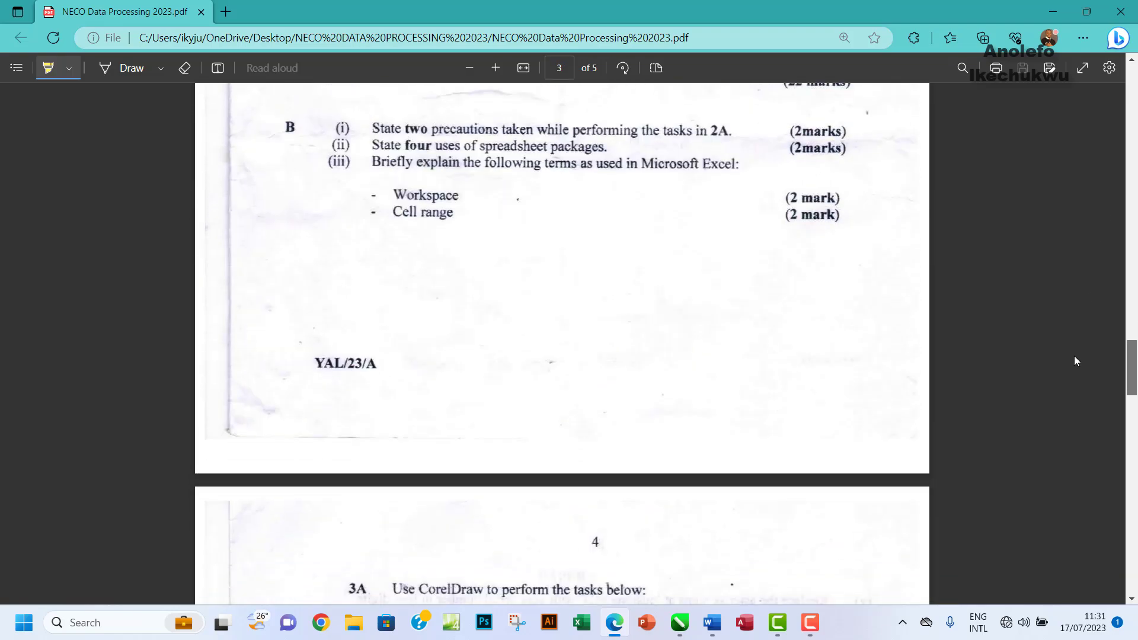
pyautogui.scroll(-1, 1066, 407)
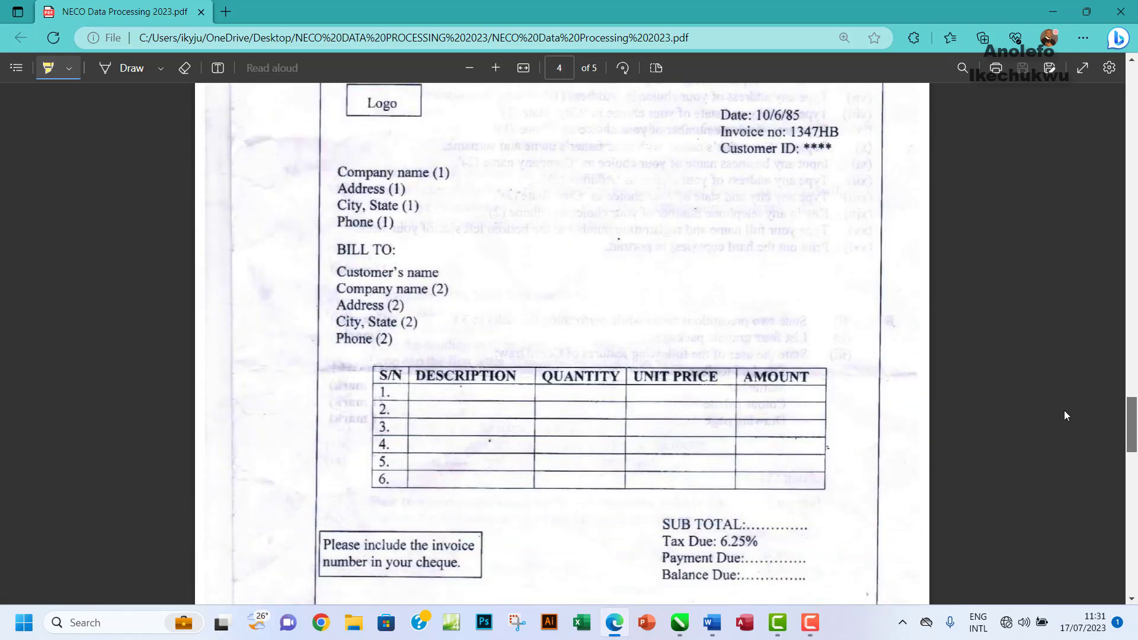
pyautogui.scroll(3, 1065, 403)
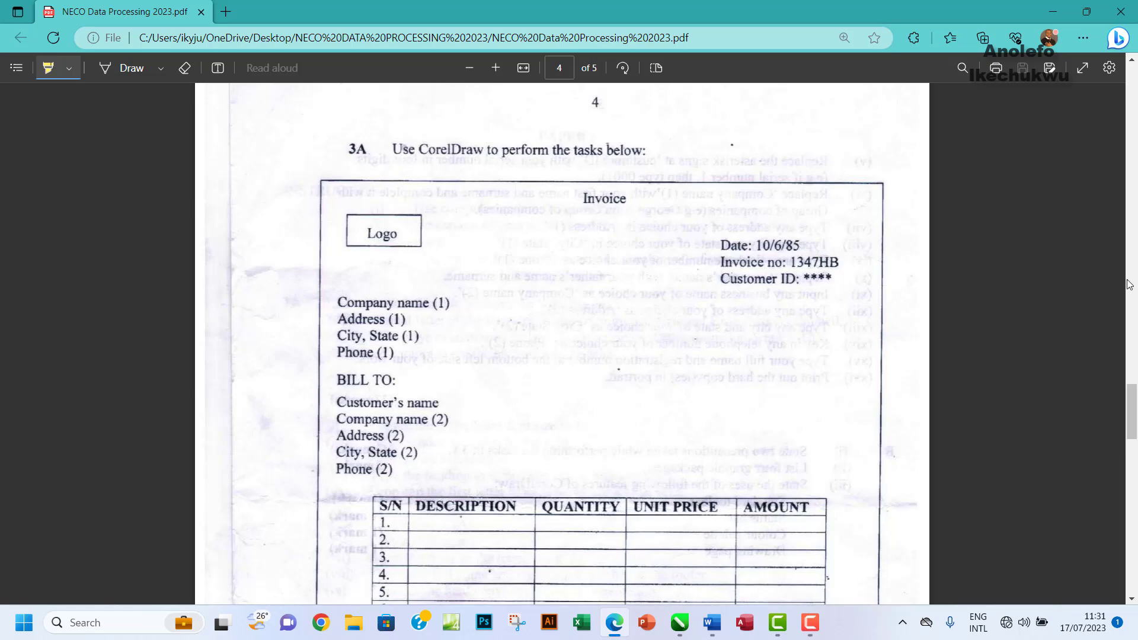
pyautogui.moveTo(1129, 411); pyautogui.dragTo(1128, 446)
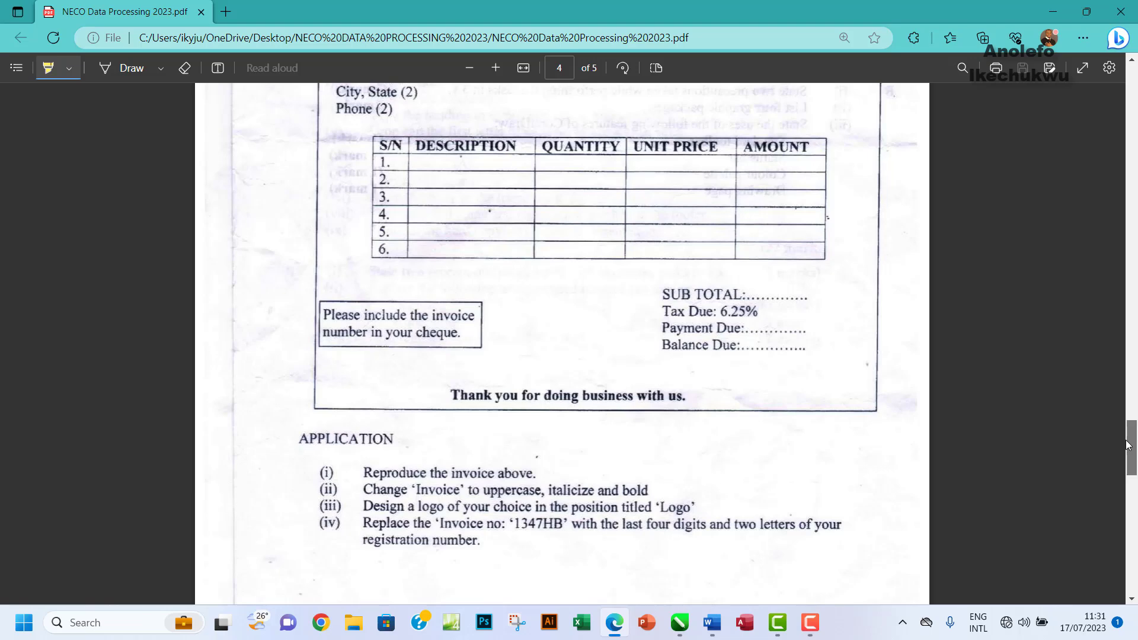
pyautogui.moveTo(1127, 446); pyautogui.dragTo(1124, 415)
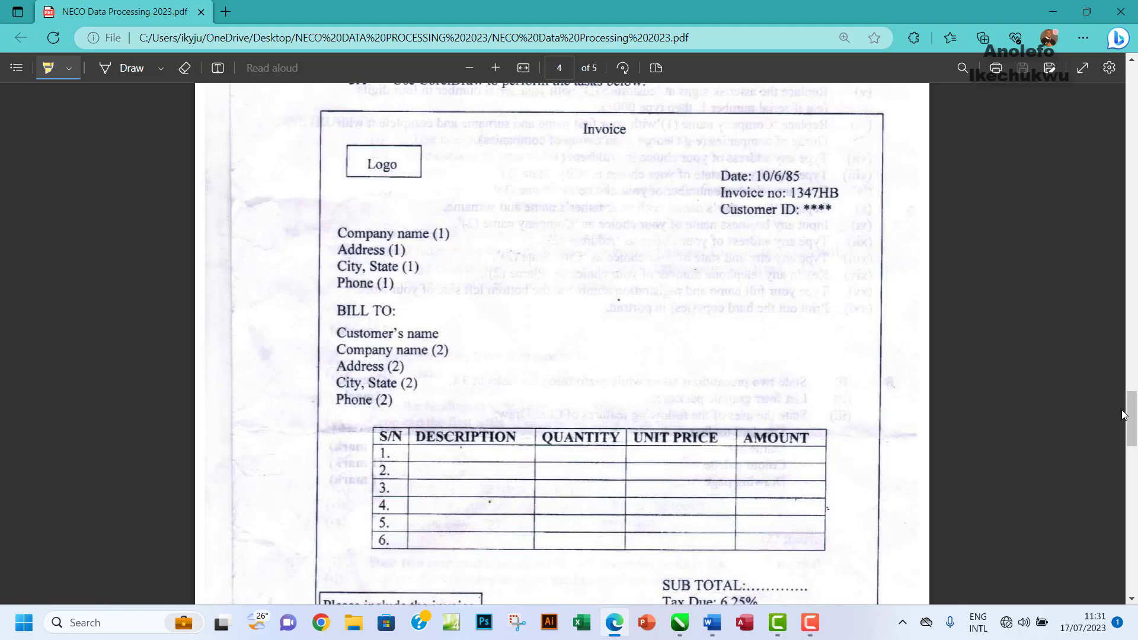
# Step: Switch to CorelDRAW and activate the Pick tool in the blank A4 document
pyautogui.click(679, 622)
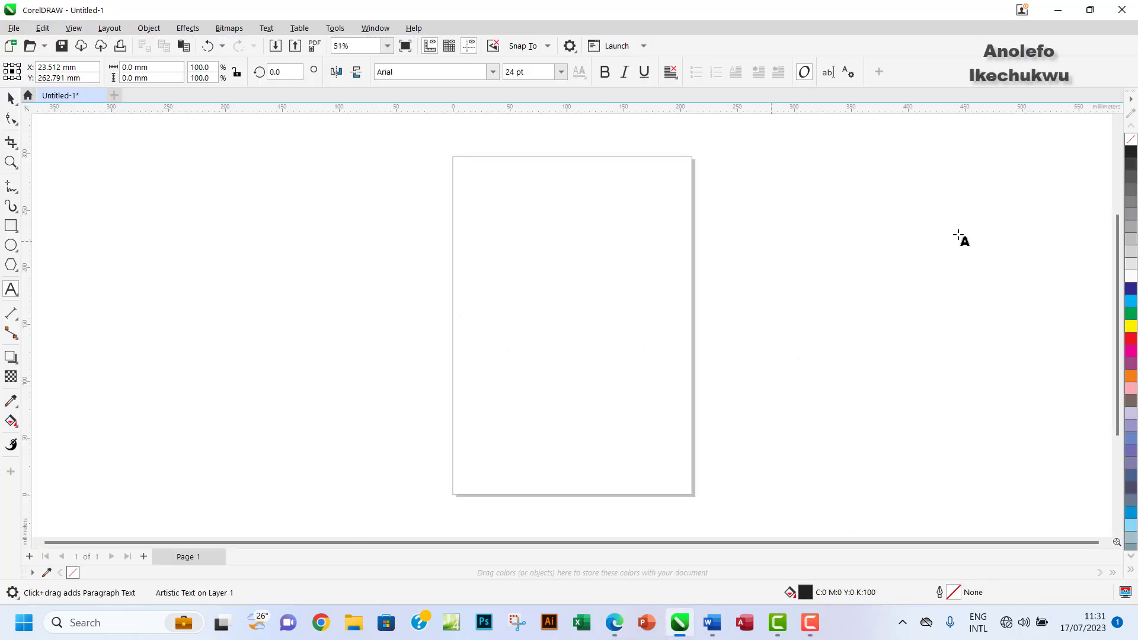
pyautogui.click(14, 102)
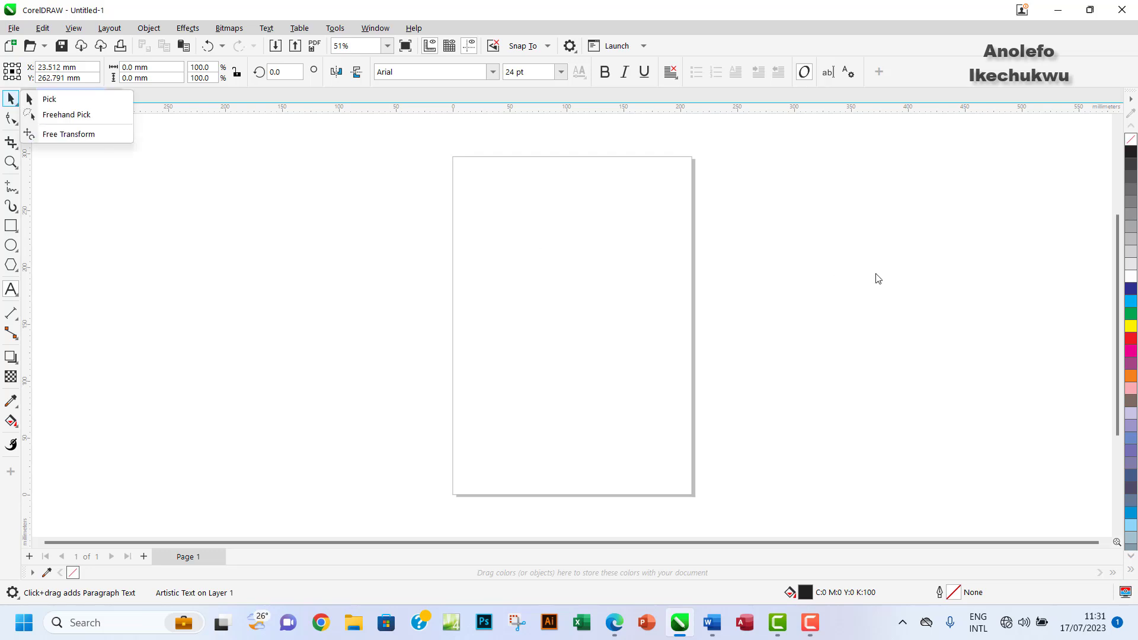
pyautogui.click(58, 101)
# Step: Set the page background to a solid white colour in the document options
pyautogui.scroll(3, 684, 217)
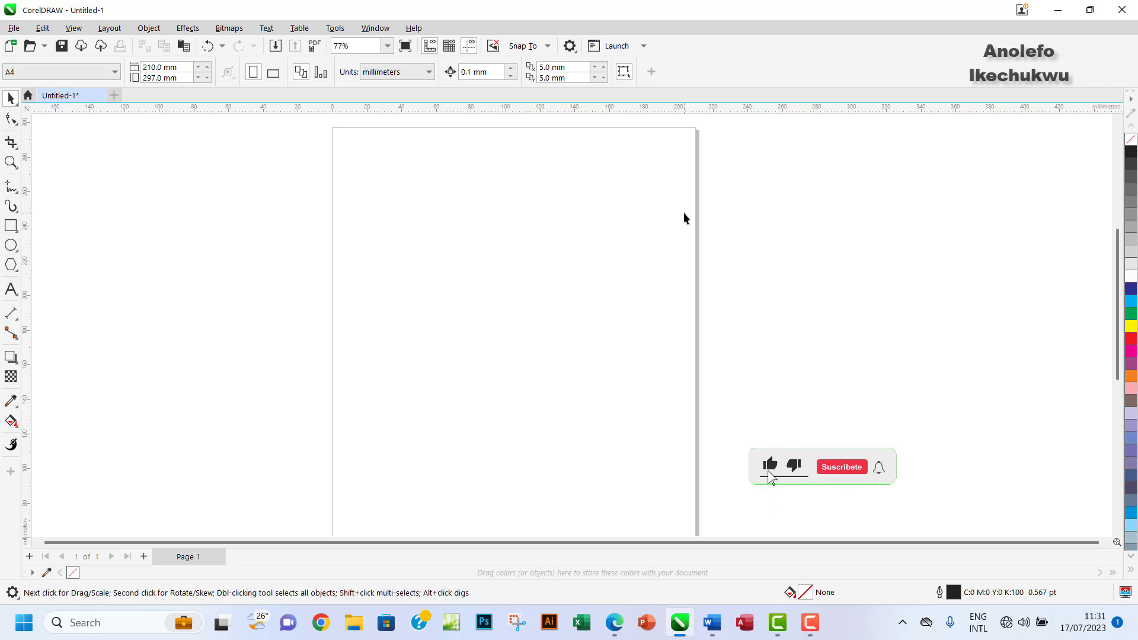
pyautogui.scroll(1, 683, 216)
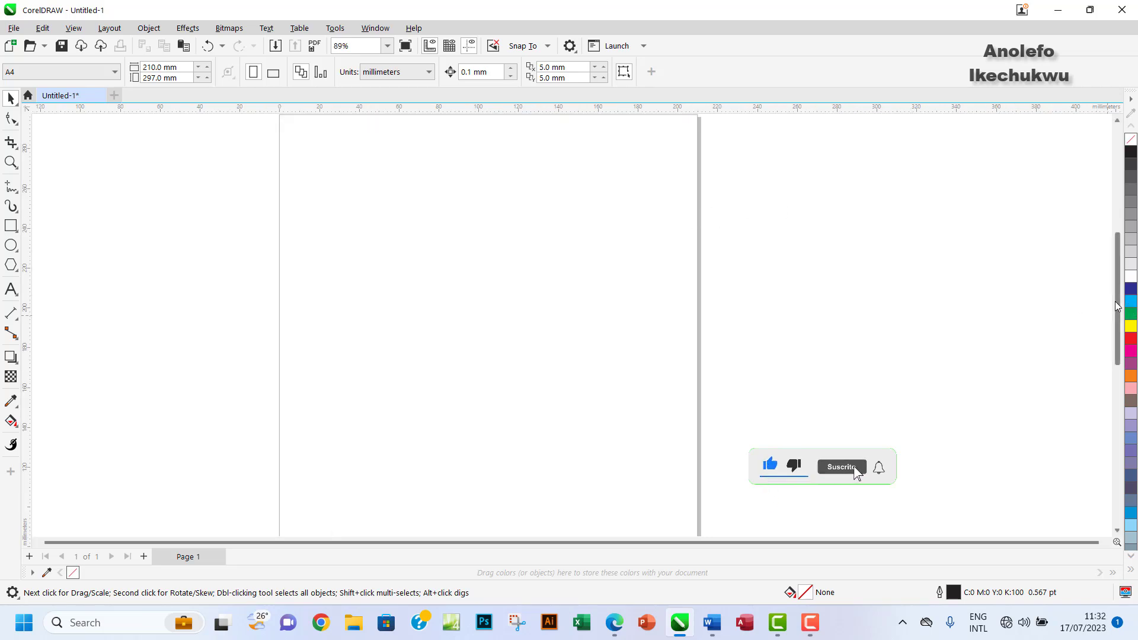
pyautogui.scroll(2, 1115, 301)
pyautogui.moveTo(1109, 287); pyautogui.dragTo(1107, 289)
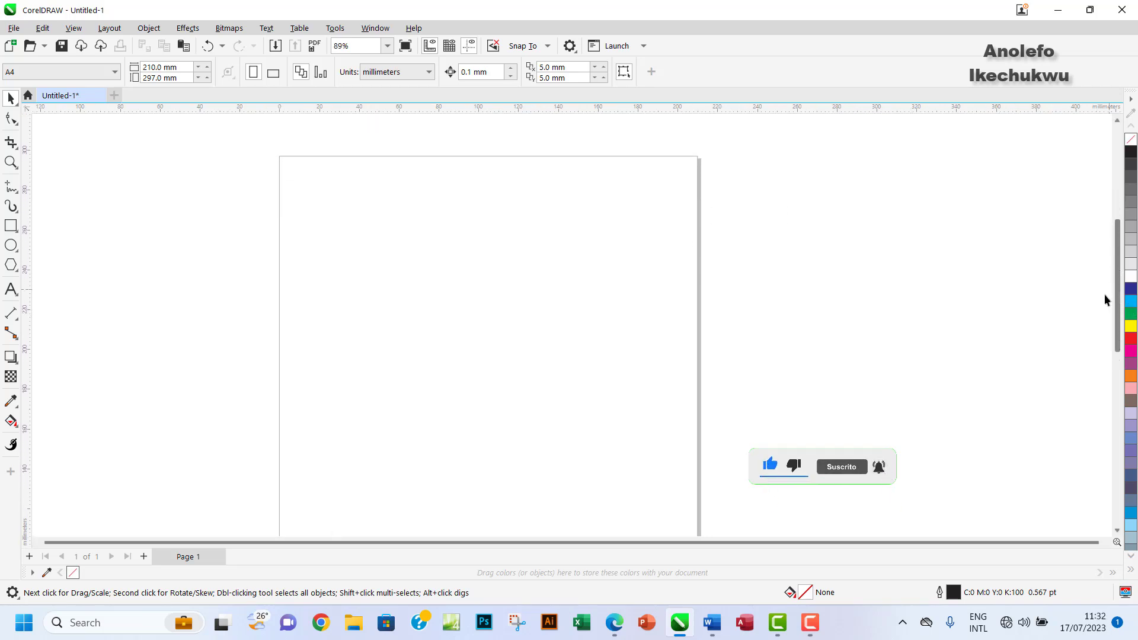
pyautogui.doubleClick(698, 240)
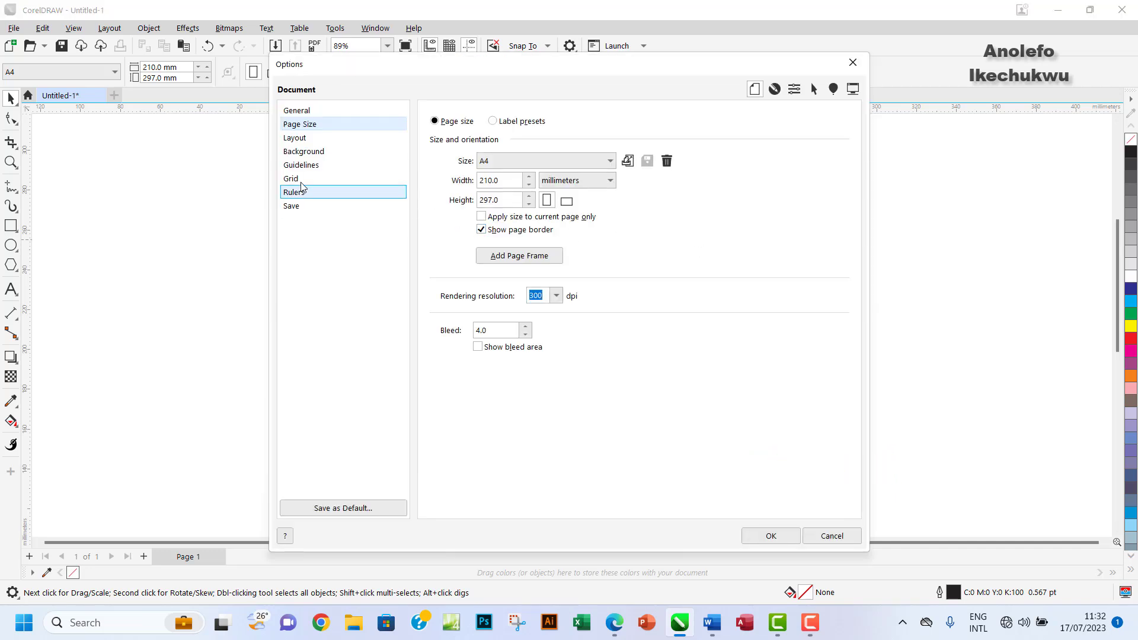
pyautogui.click(294, 151)
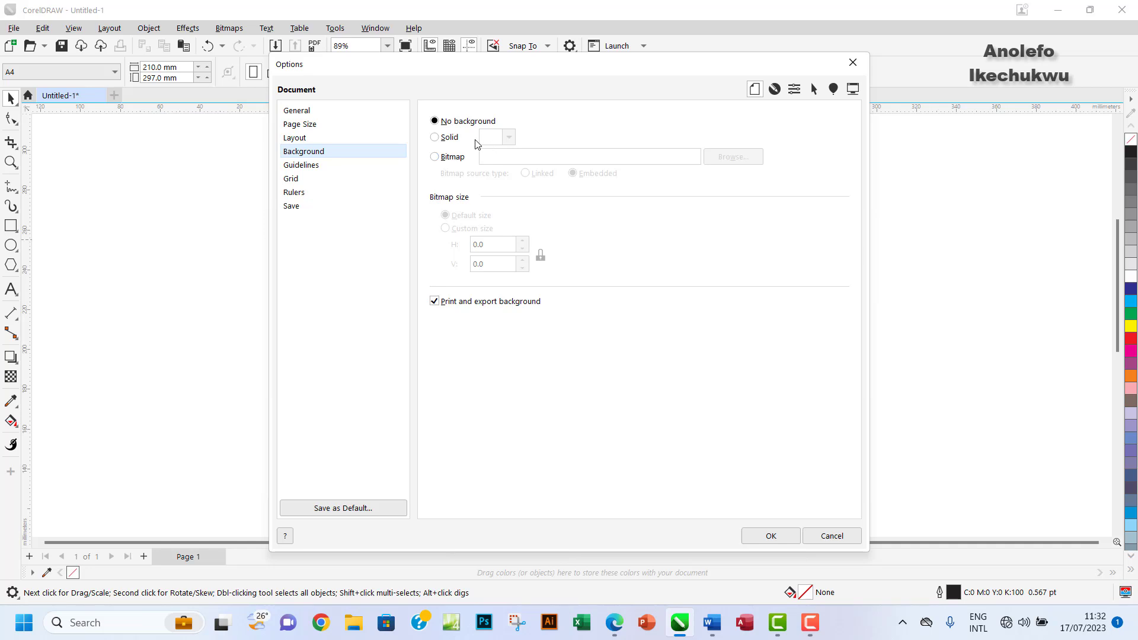
pyautogui.click(434, 138)
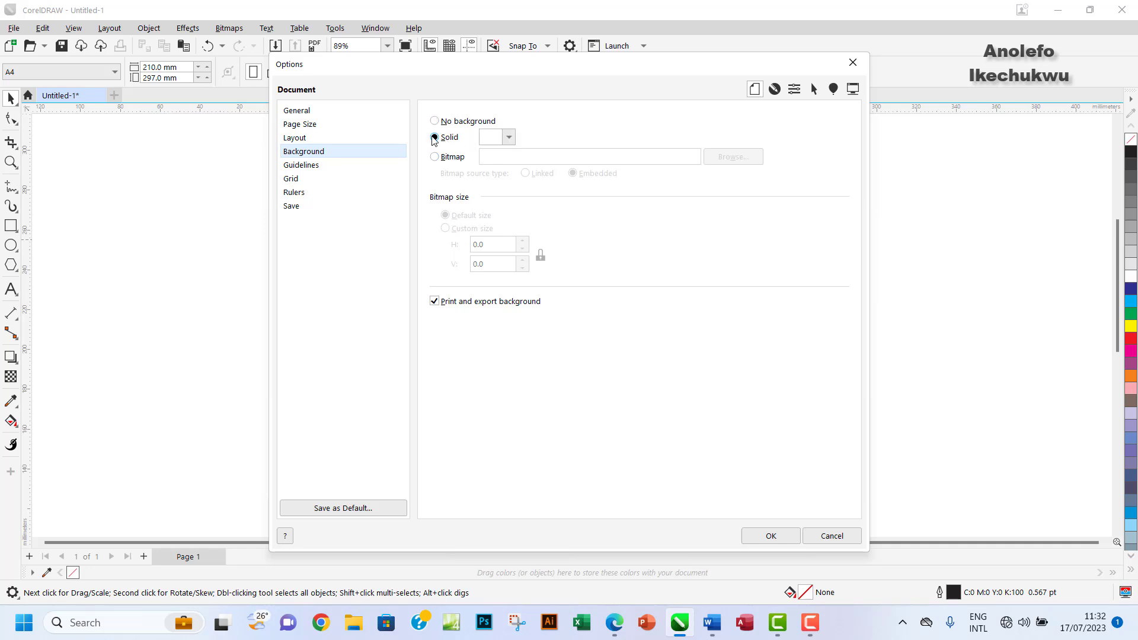
pyautogui.click(509, 137)
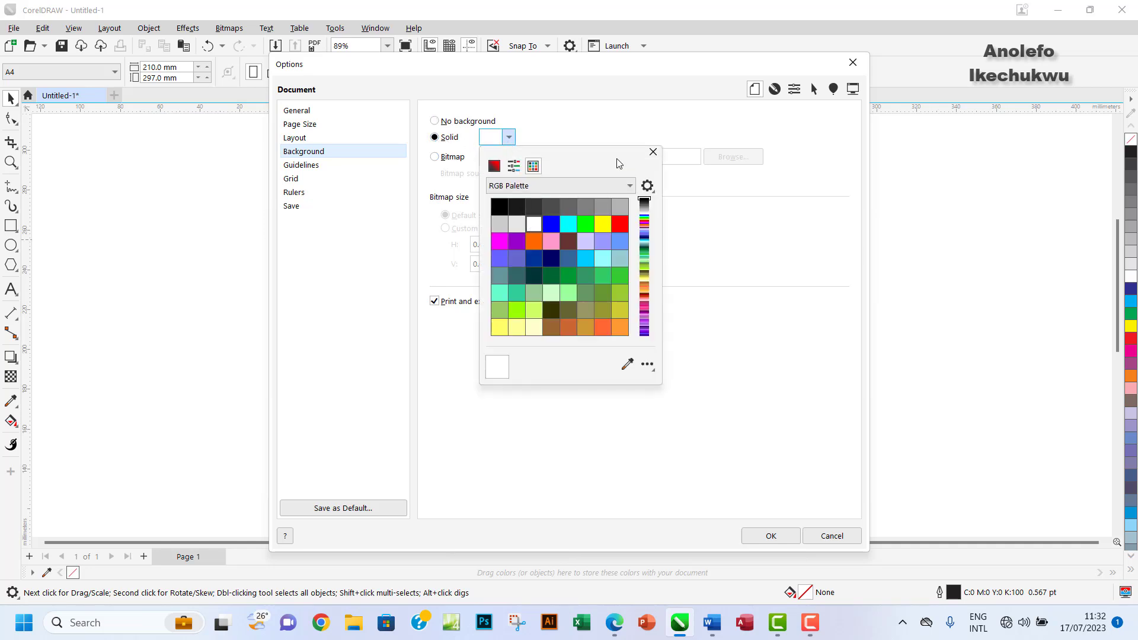
pyautogui.click(653, 152)
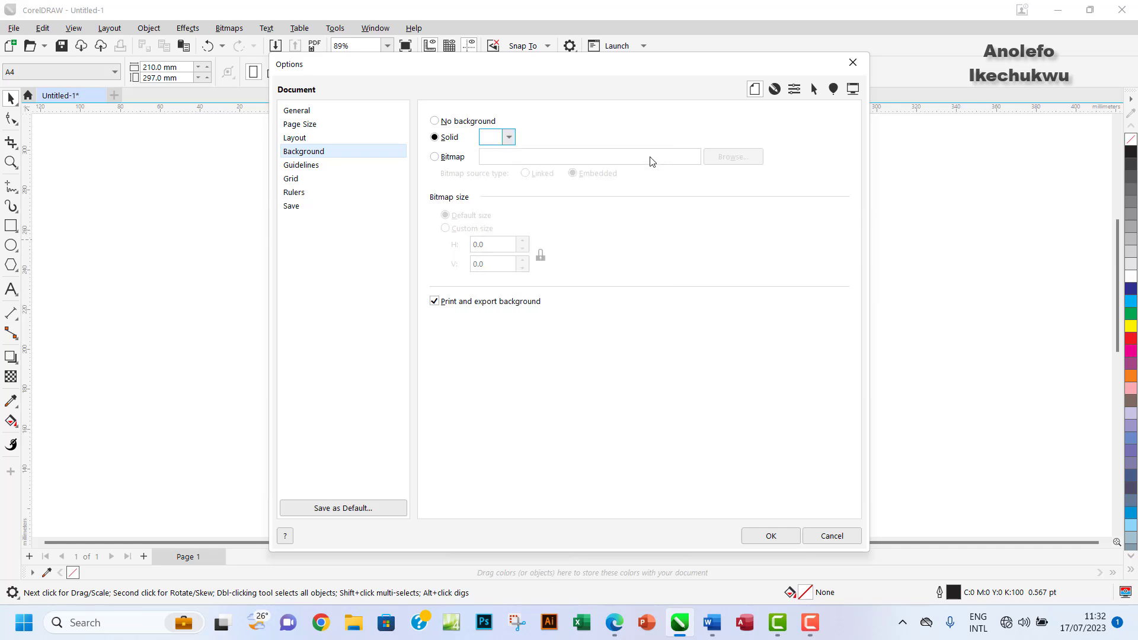
pyautogui.click(771, 536)
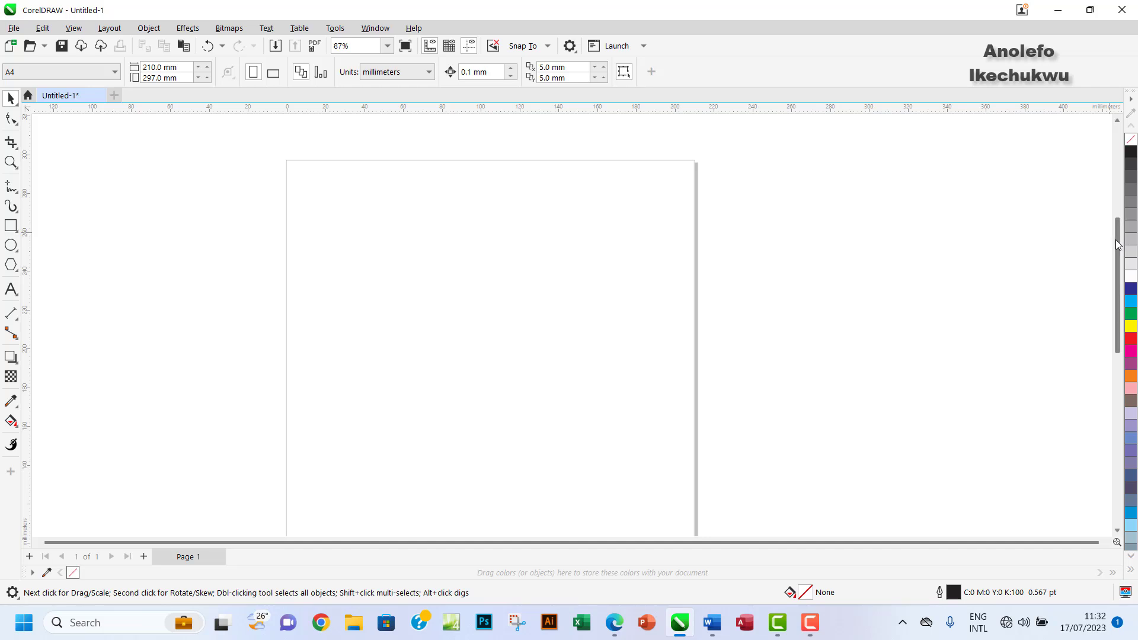
# Step: Draw a logo rectangle about 68 mm wide and 25 mm high near the page's upper-left corner
pyautogui.moveTo(1115, 240); pyautogui.dragTo(1115, 241)
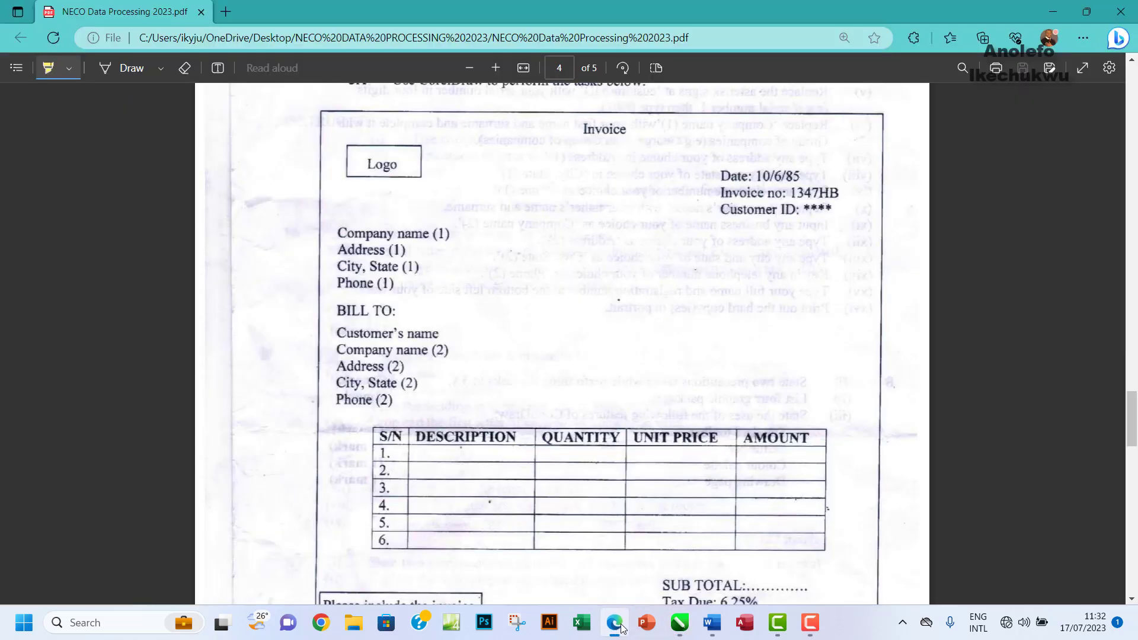
pyautogui.click(619, 626)
pyautogui.click(620, 625)
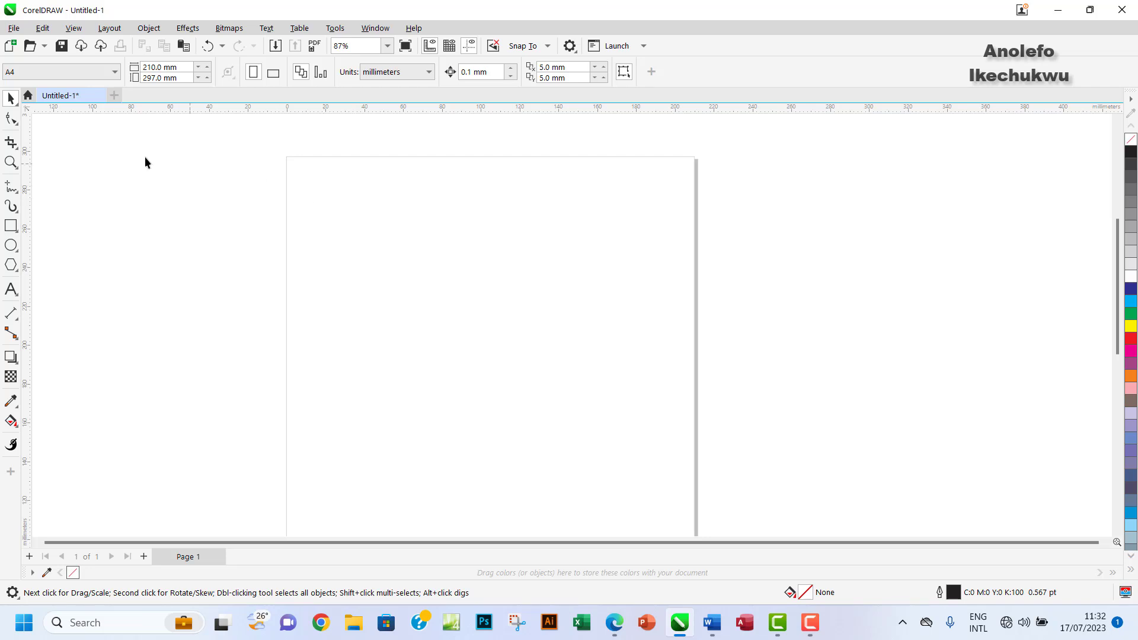
pyautogui.click(11, 225)
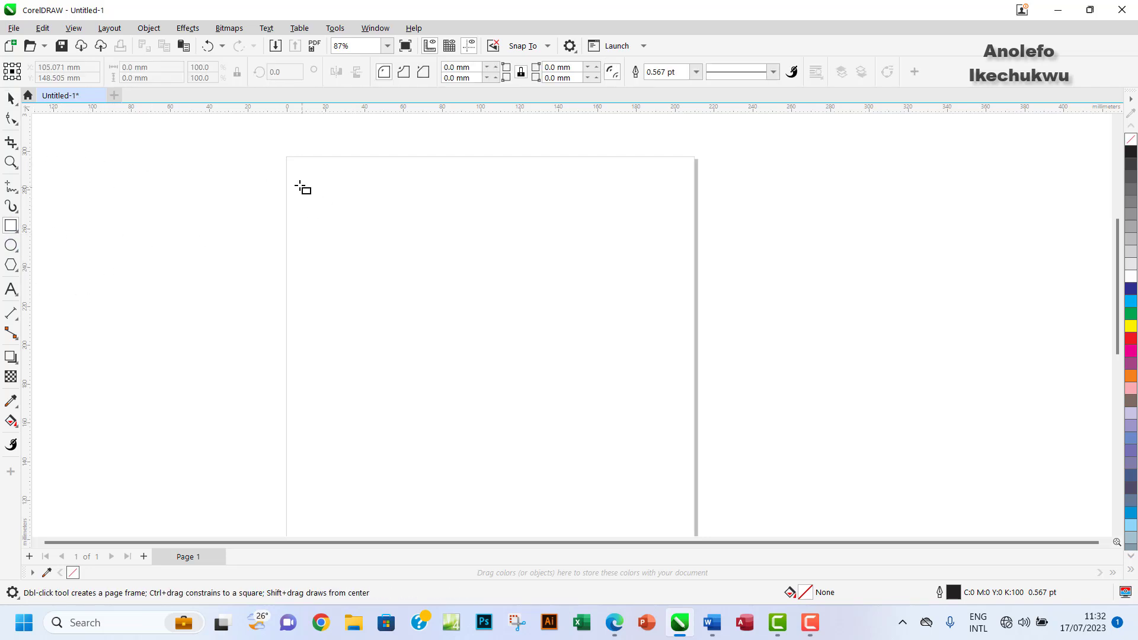
pyautogui.moveTo(299, 183); pyautogui.dragTo(430, 232)
# Step: Add the artistic text "Logo" inside the rectangle
pyautogui.click(13, 292)
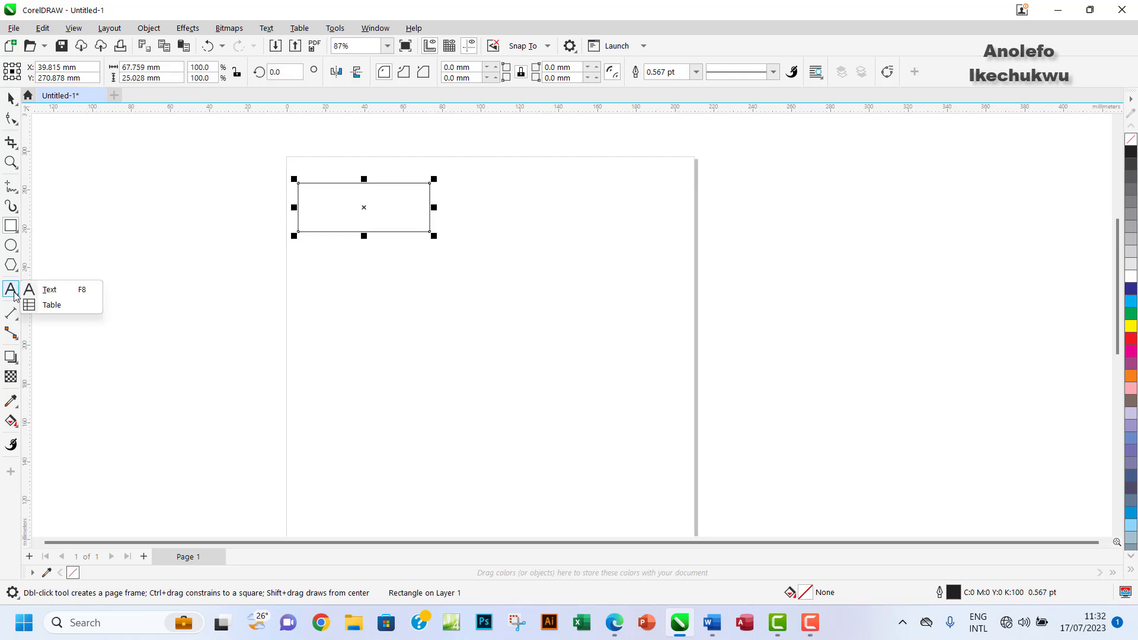
pyautogui.click(66, 290)
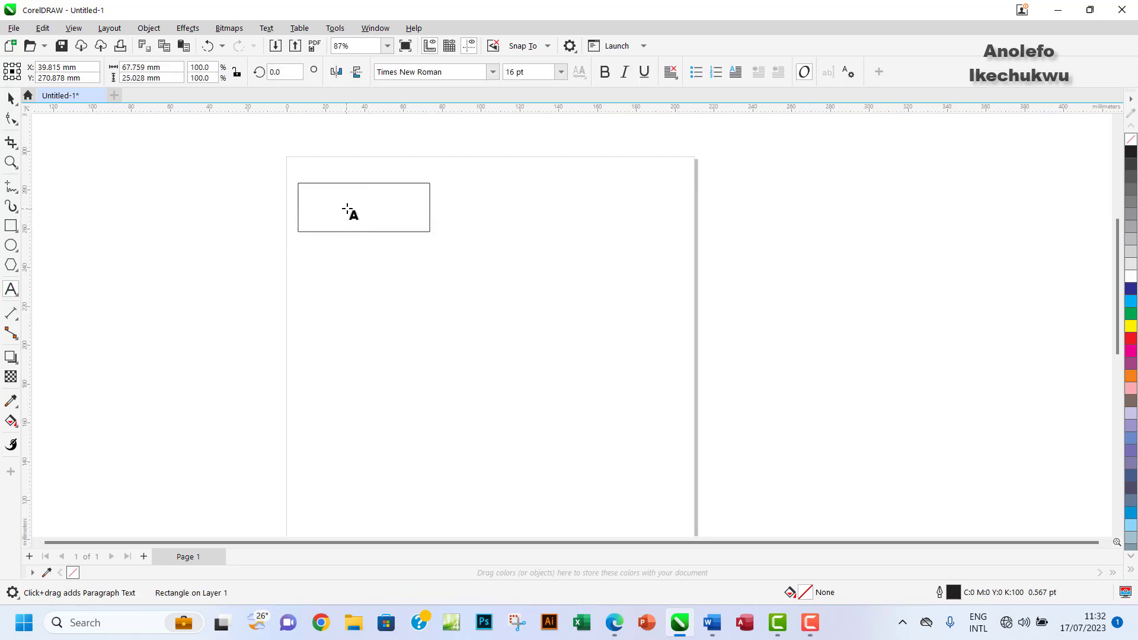
pyautogui.click(366, 207)
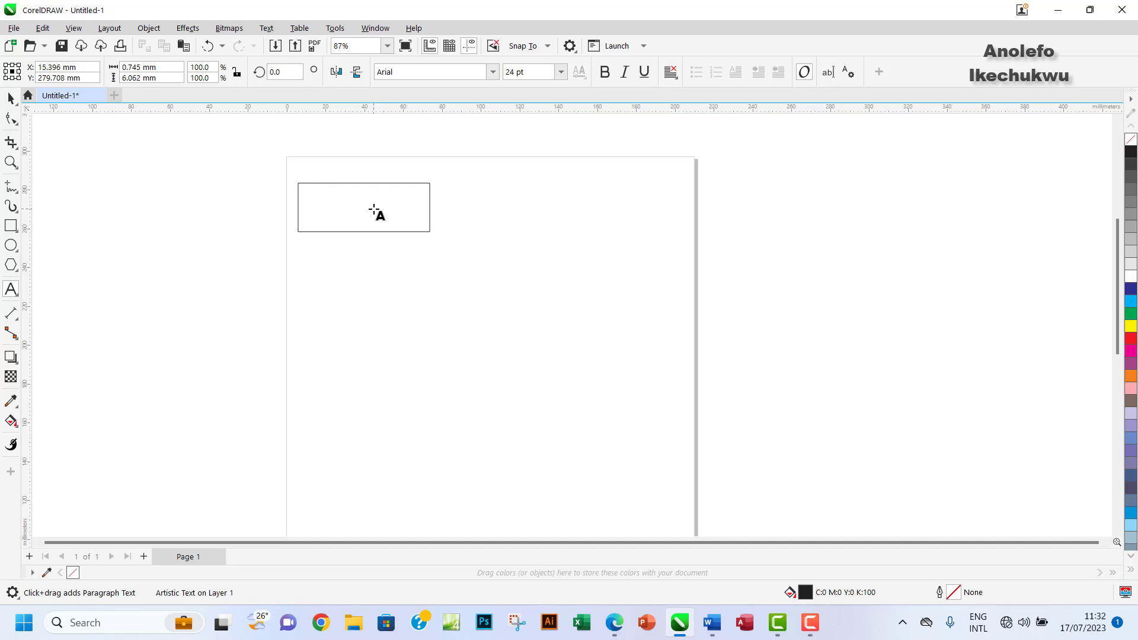
pyautogui.write('Logo')
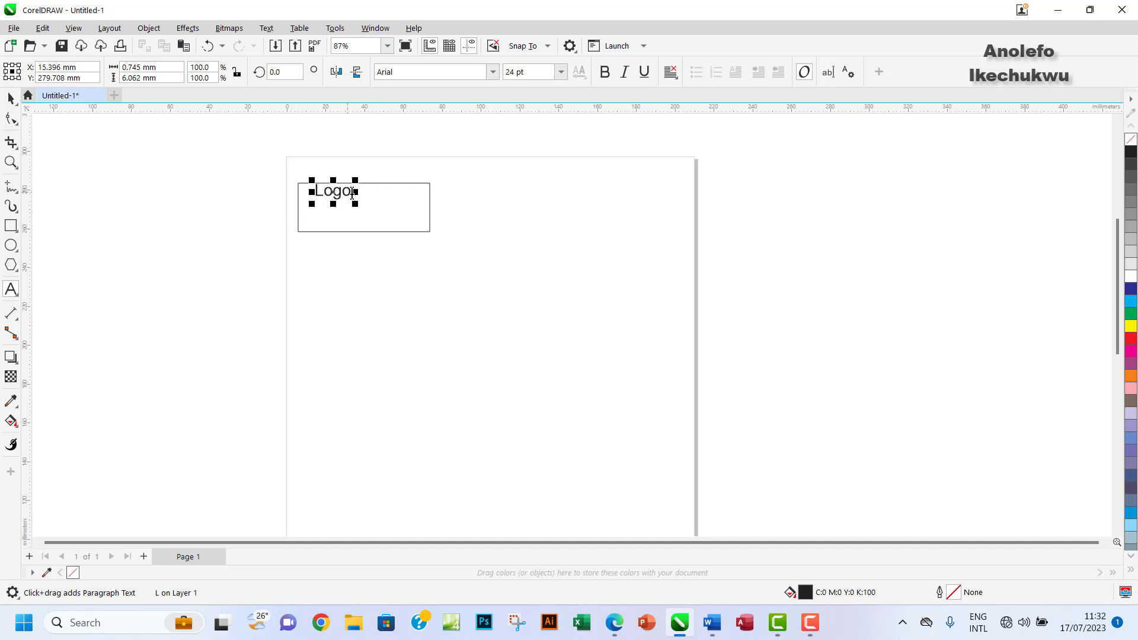
# Step: Format the "Logo" text in Times New Roman at 16 pt
pyautogui.moveTo(353, 192); pyautogui.dragTo(313, 193)
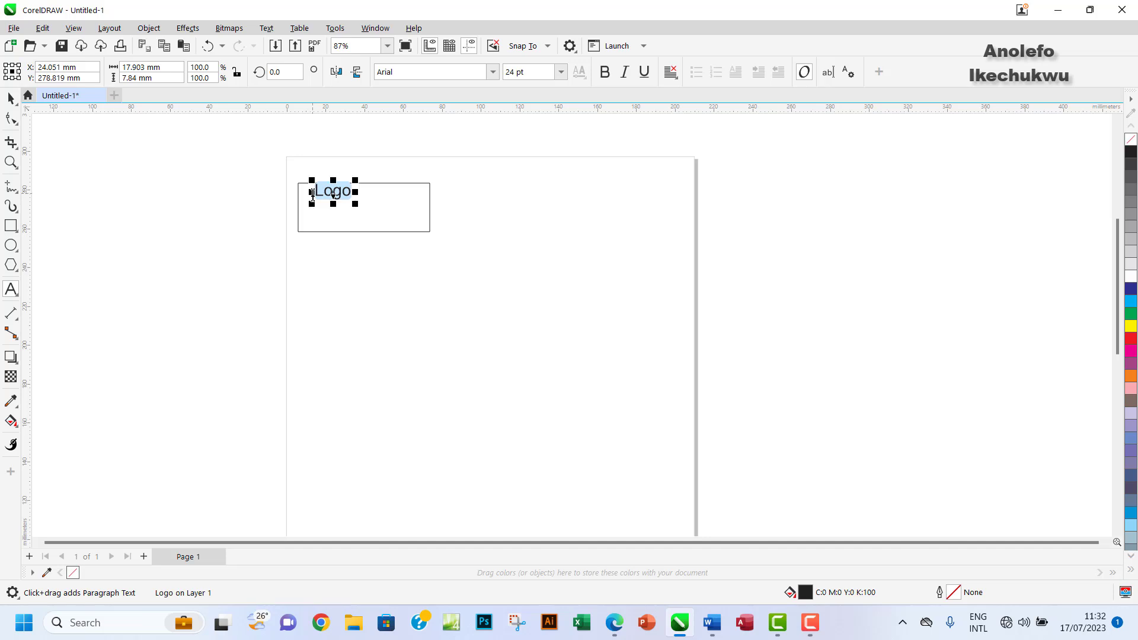
pyautogui.click(493, 73)
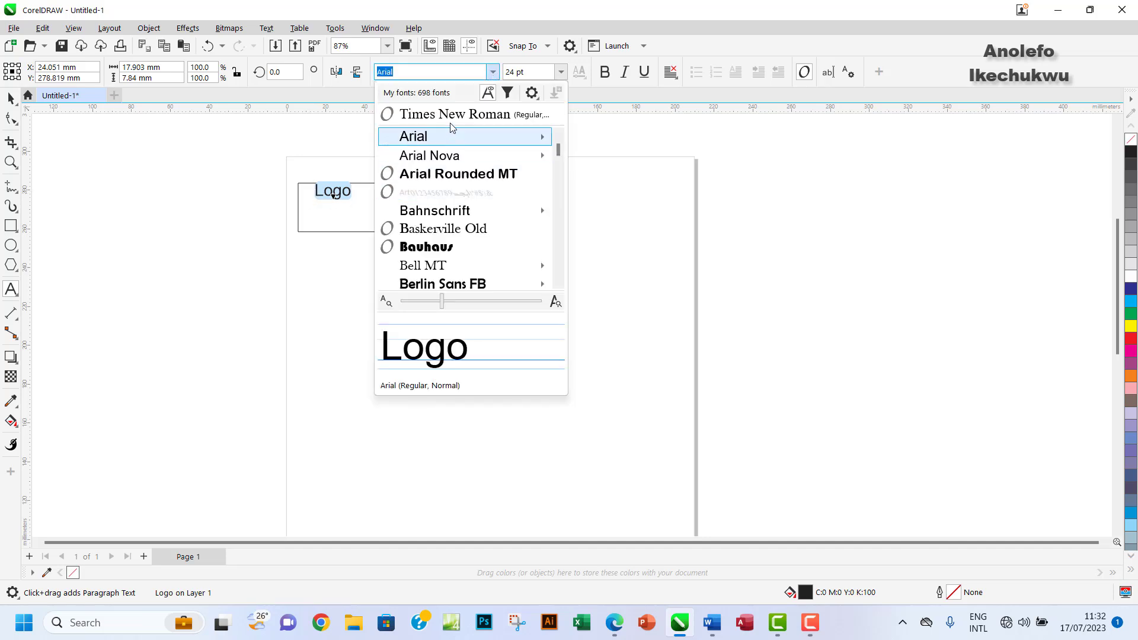
pyautogui.click(493, 73)
pyautogui.click(561, 72)
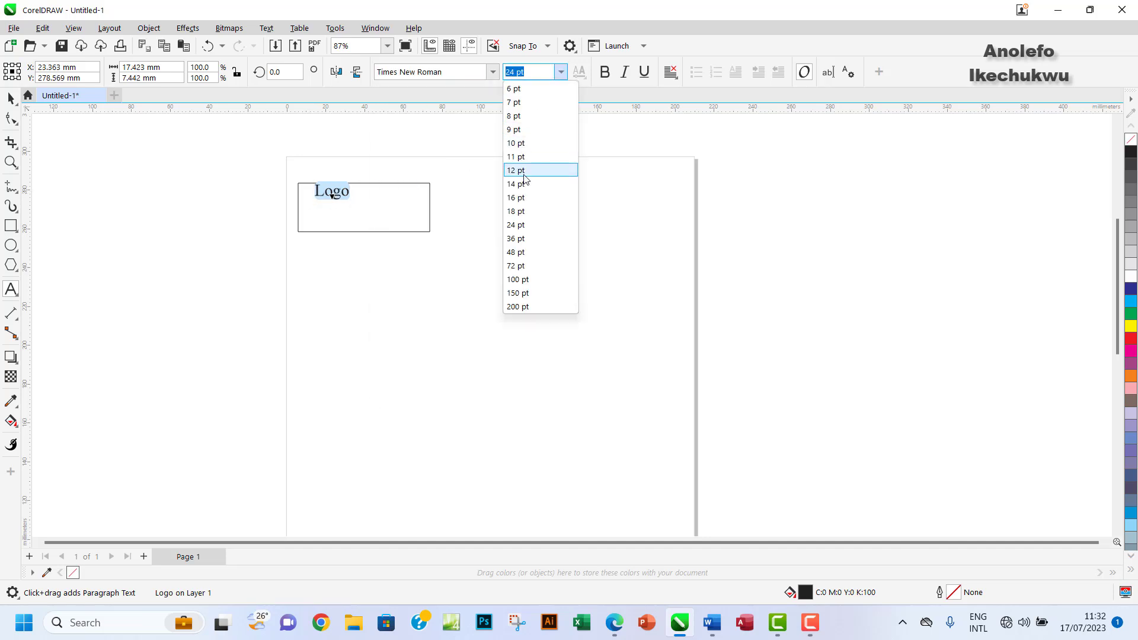
pyautogui.click(519, 199)
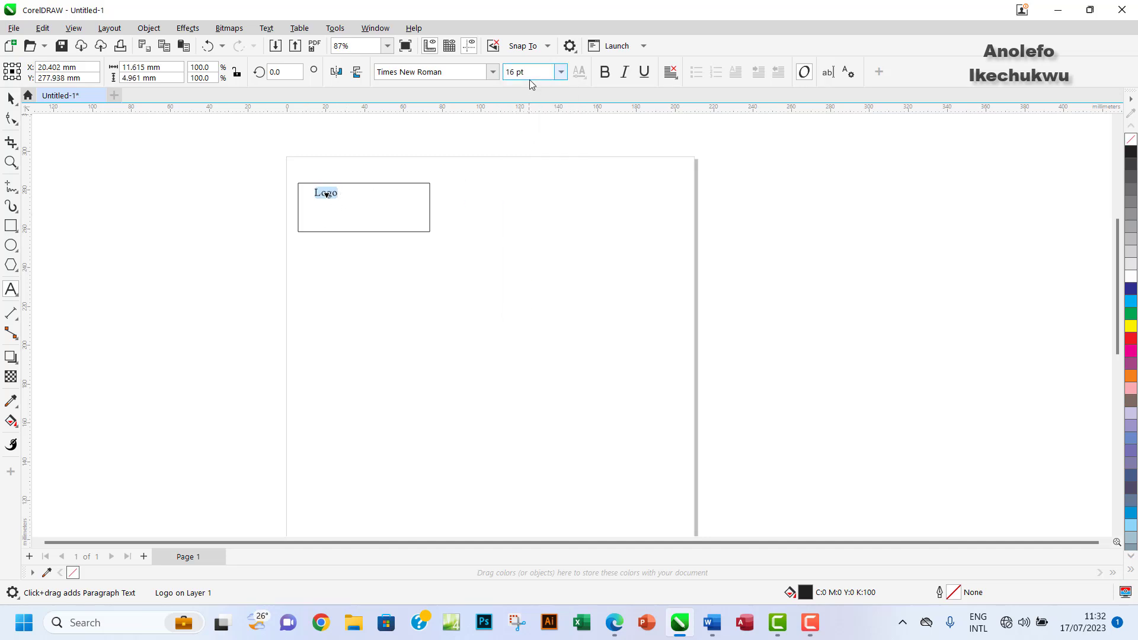
# Step: Move the "Logo" text inward from the rectangle's left edge and scale the rectangle down to about 45 × 17 mm around it
pyautogui.scroll(2, 533, 244)
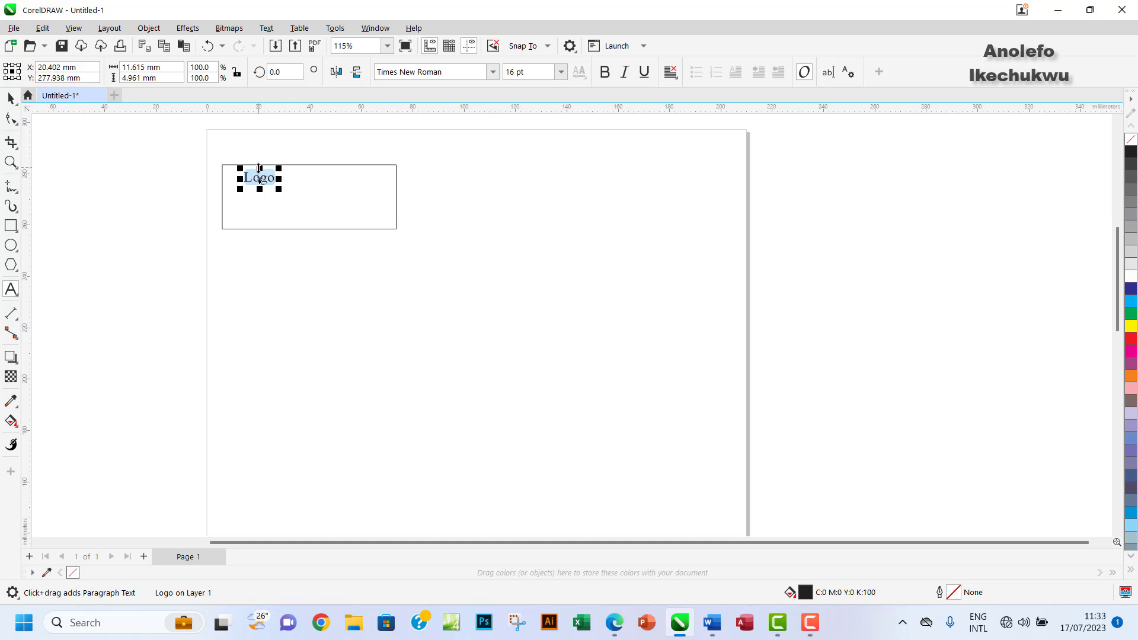
pyautogui.moveTo(259, 178); pyautogui.dragTo(283, 182)
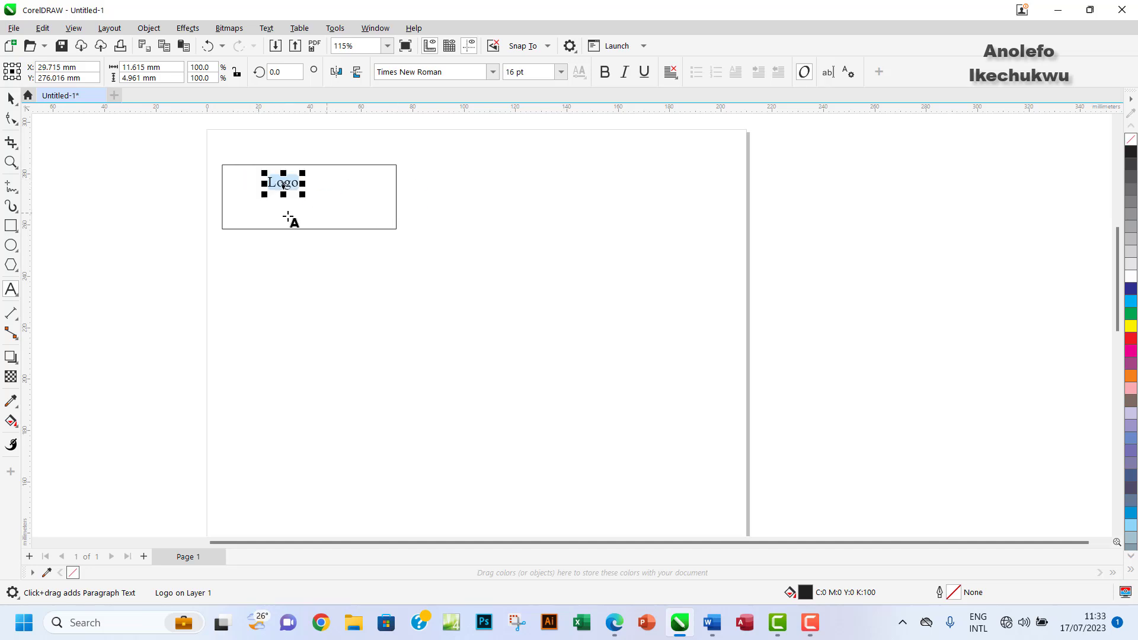
pyautogui.click(10, 98)
pyautogui.click(397, 229)
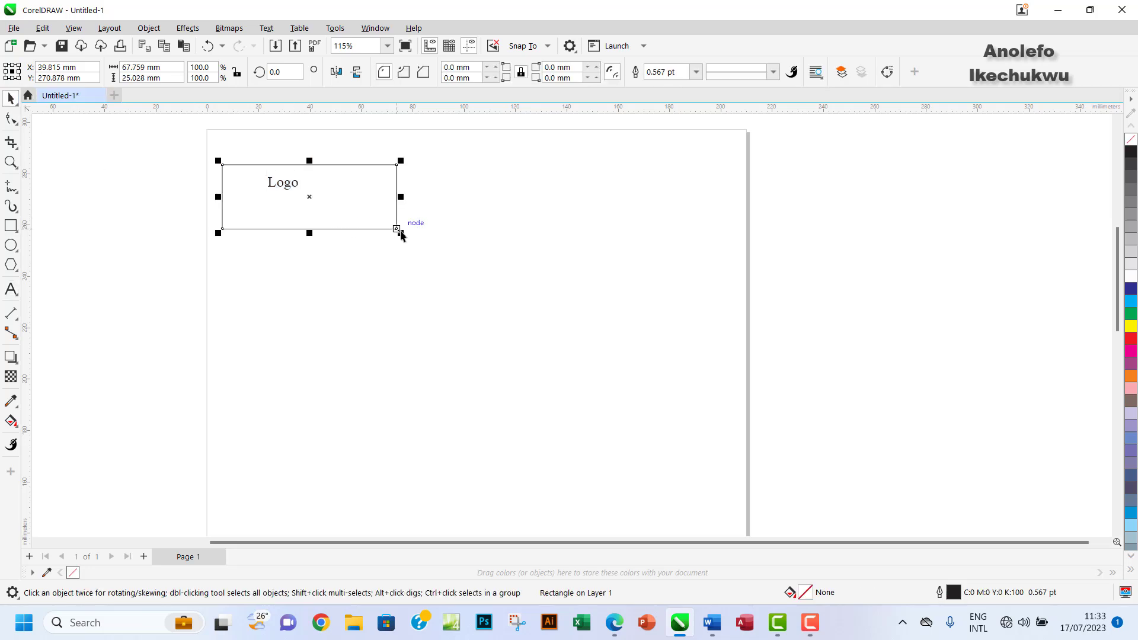
pyautogui.moveTo(401, 234); pyautogui.dragTo(367, 214)
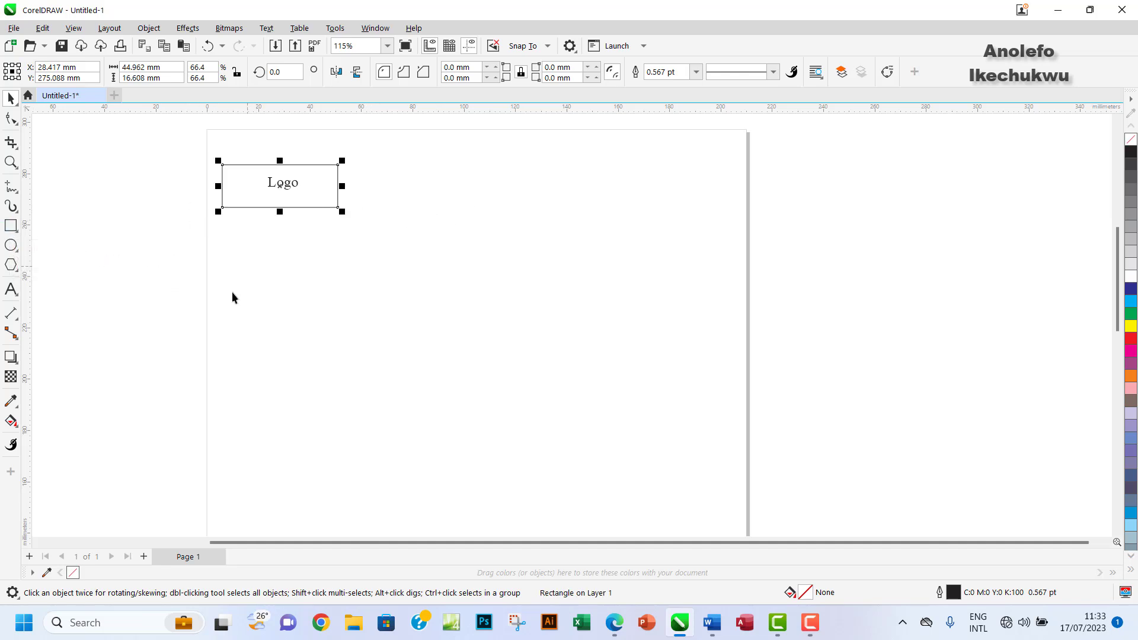
# Step: Add the heading text "Invoice" at the top edge of the page, near its horizontal middle
pyautogui.click(11, 289)
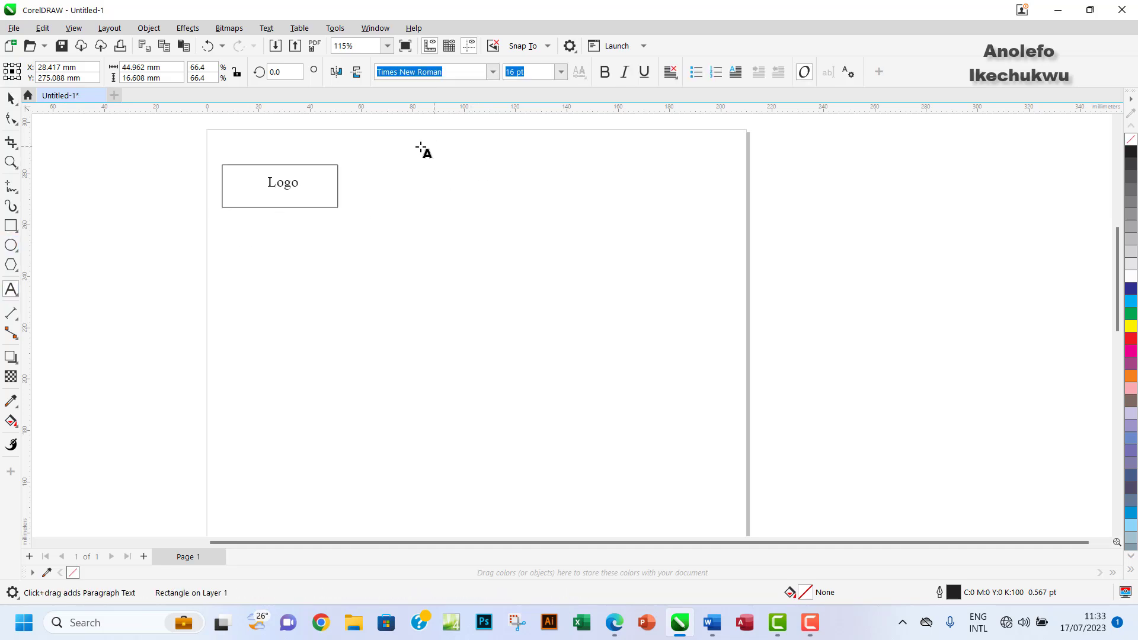
pyautogui.click(398, 143)
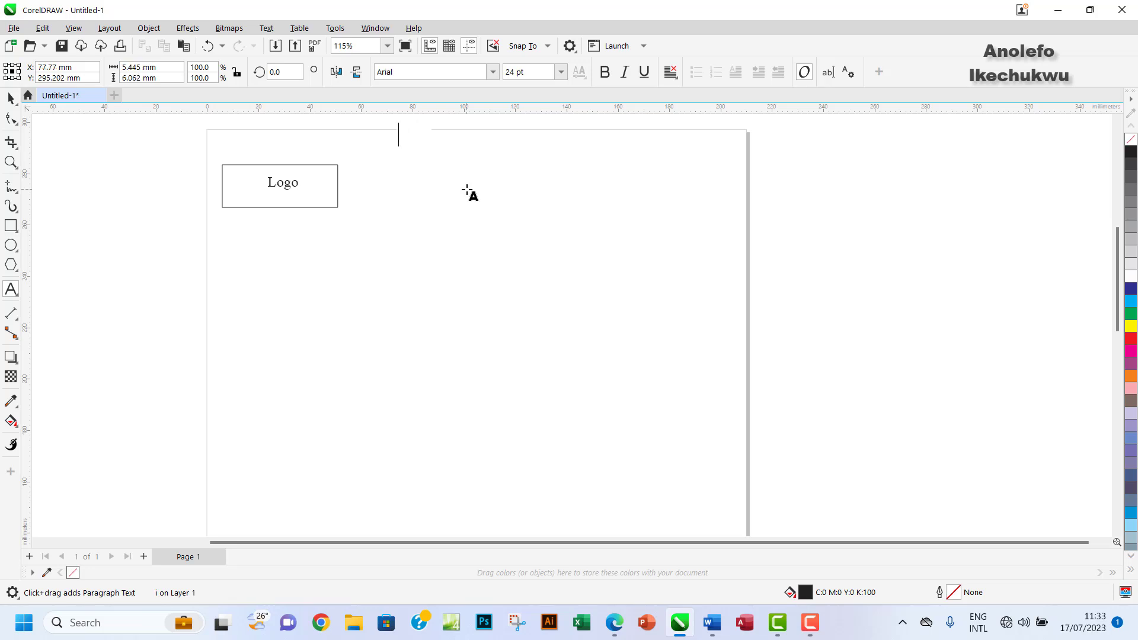
pyautogui.write('Invoice')
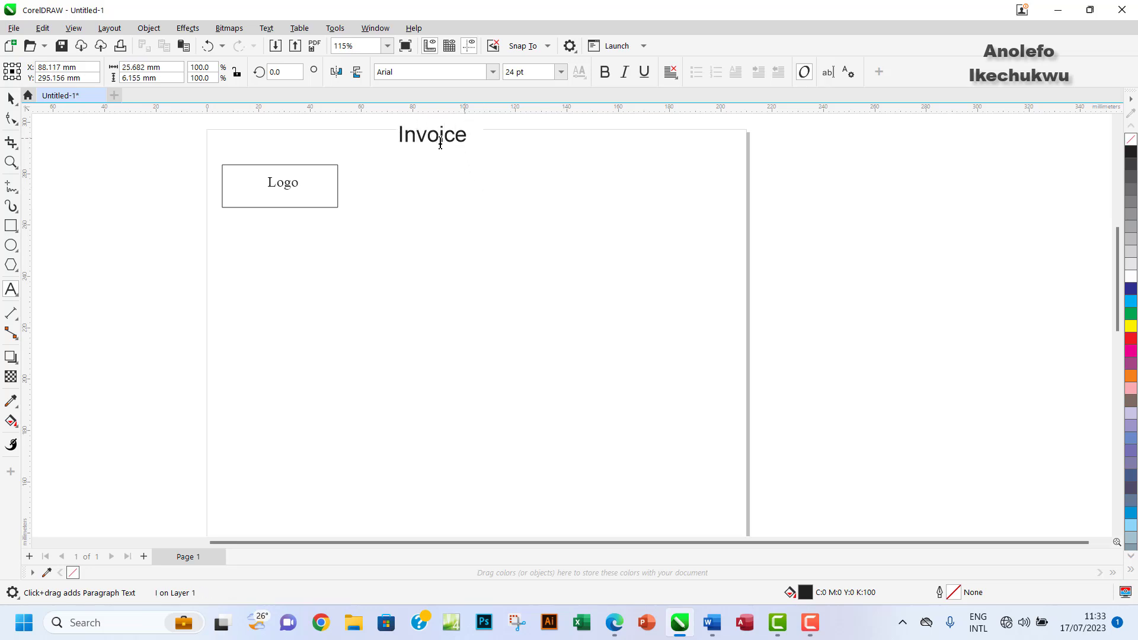
# Step: Format the "Invoice" heading in Times New Roman at 16 pt
pyautogui.moveTo(467, 137); pyautogui.dragTo(386, 140)
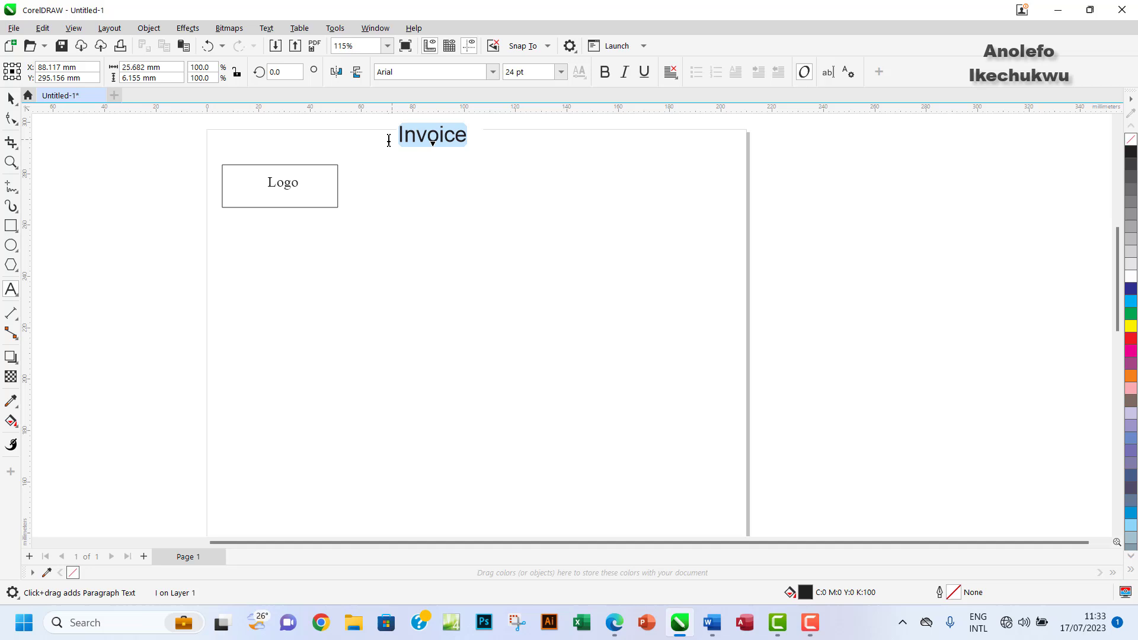
pyautogui.click(493, 72)
pyautogui.click(462, 113)
pyautogui.click(561, 72)
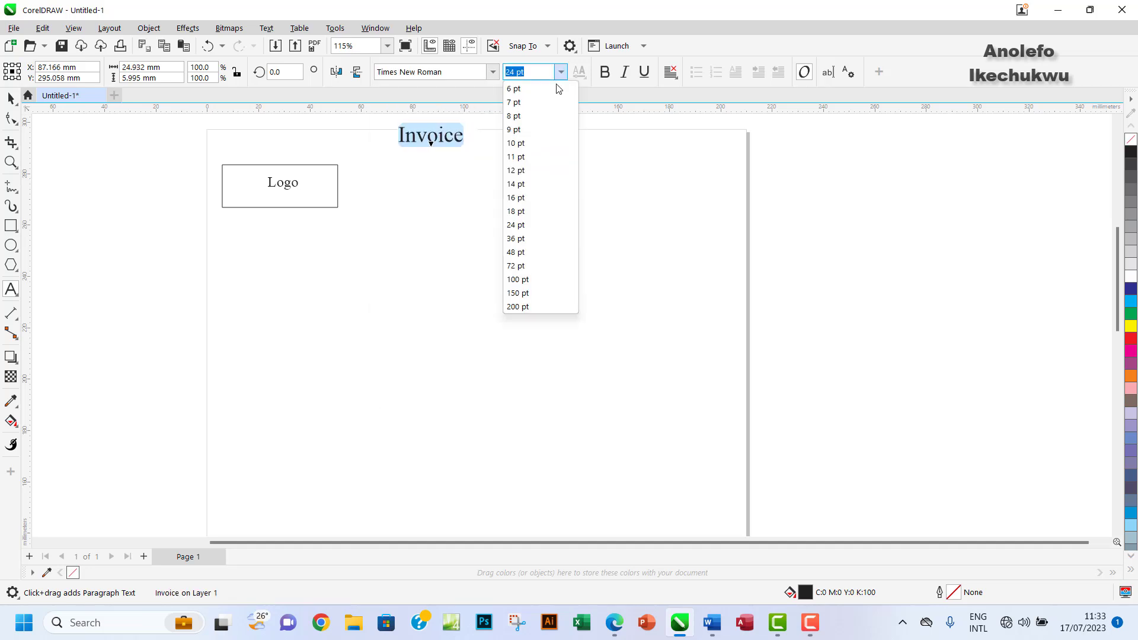
pyautogui.click(530, 197)
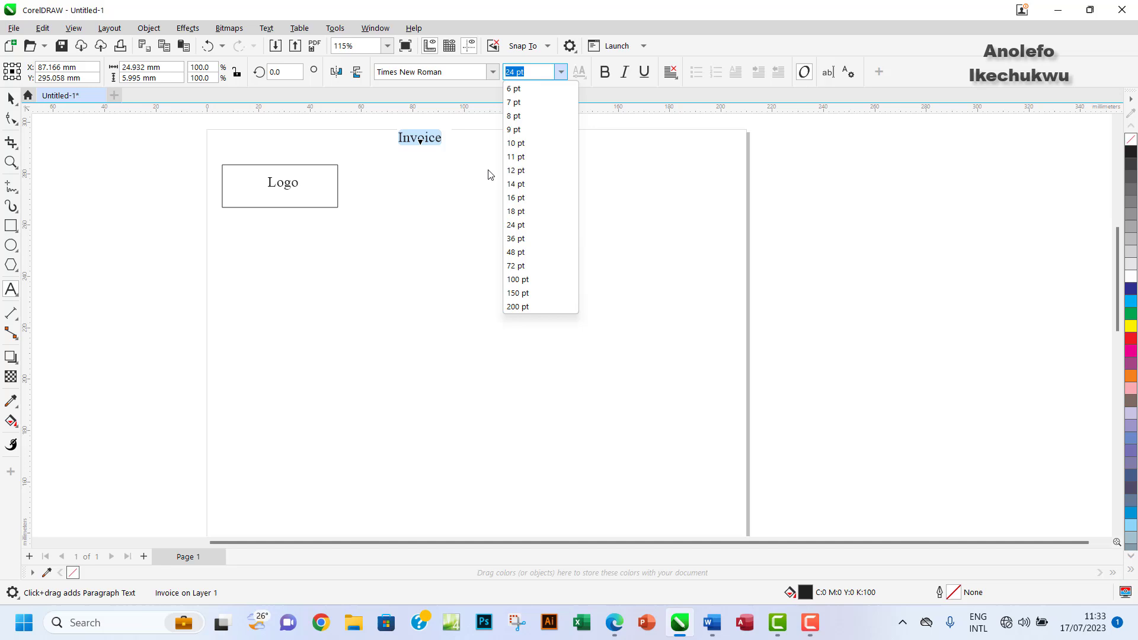
# Step: Move the "Invoice" heading inward from the page's top edge so its centre sits at about X 99 mm, Y 289 mm
pyautogui.click(12, 99)
pyautogui.moveTo(423, 140); pyautogui.dragTo(466, 149)
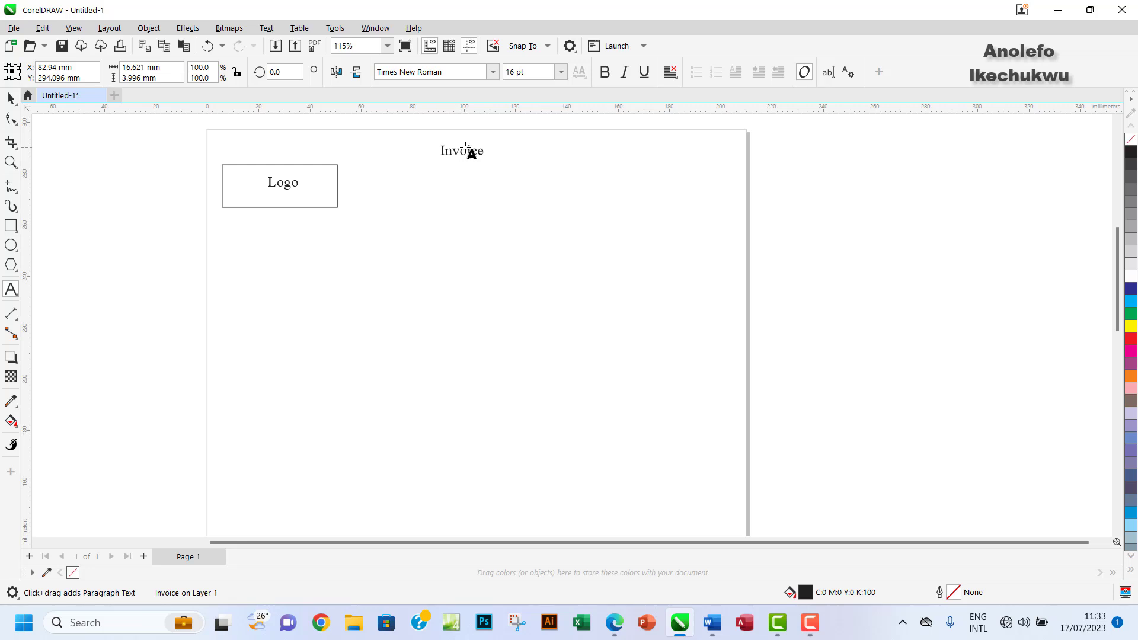
pyautogui.doubleClick(467, 150)
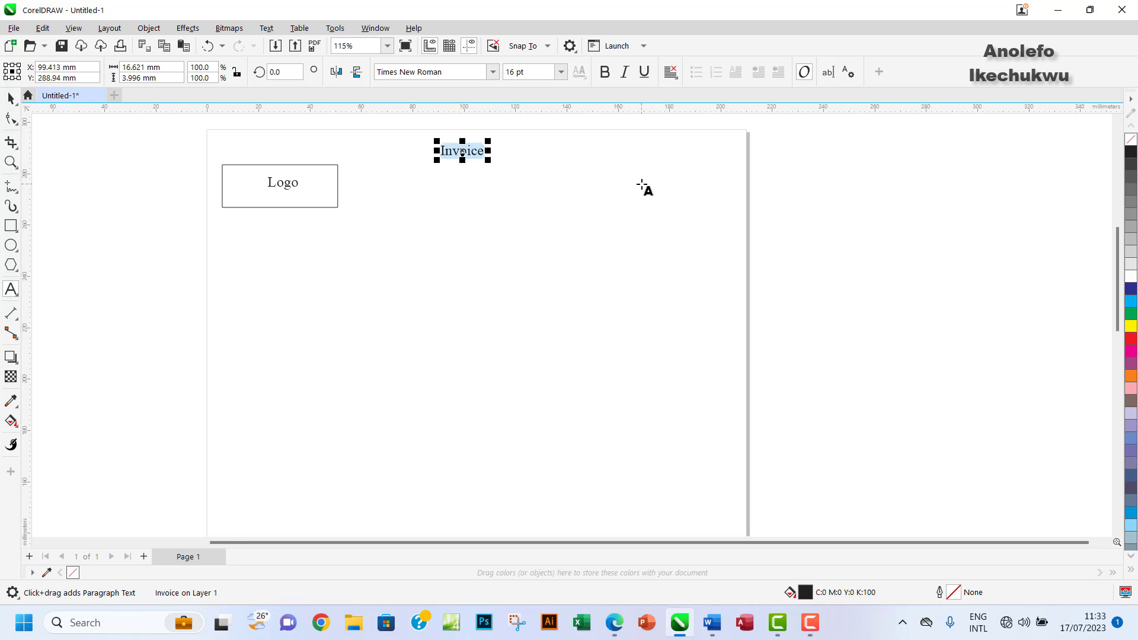
# Step: Add the artistic text "Date" in the page's upper right area and format it in Times New Roman at 16 pt
pyautogui.click(590, 175)
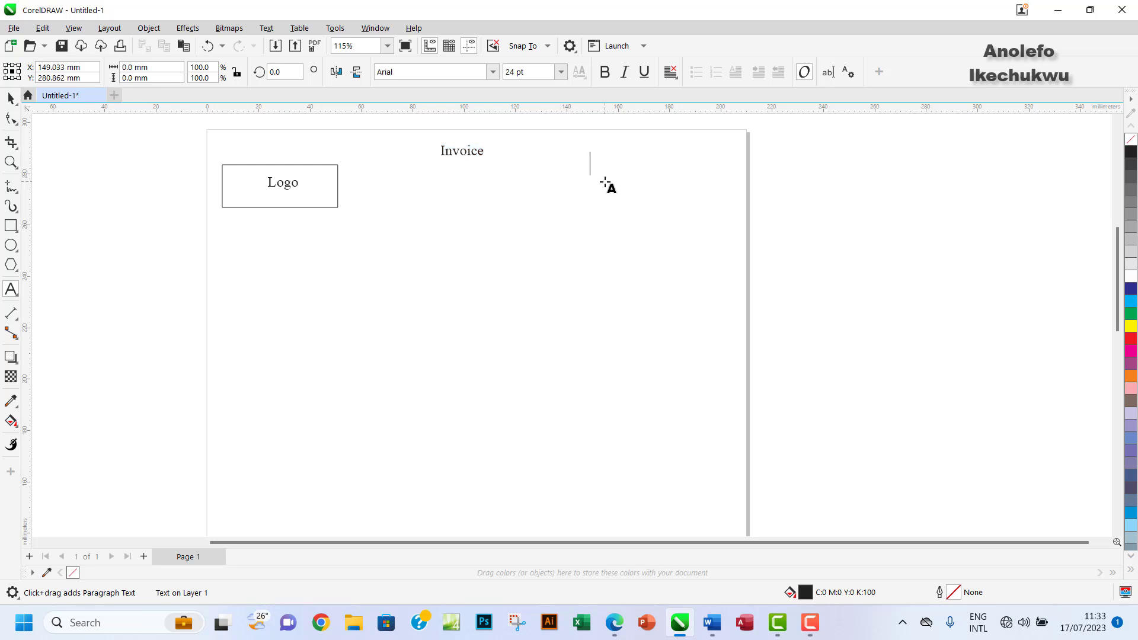
pyautogui.write('Date')
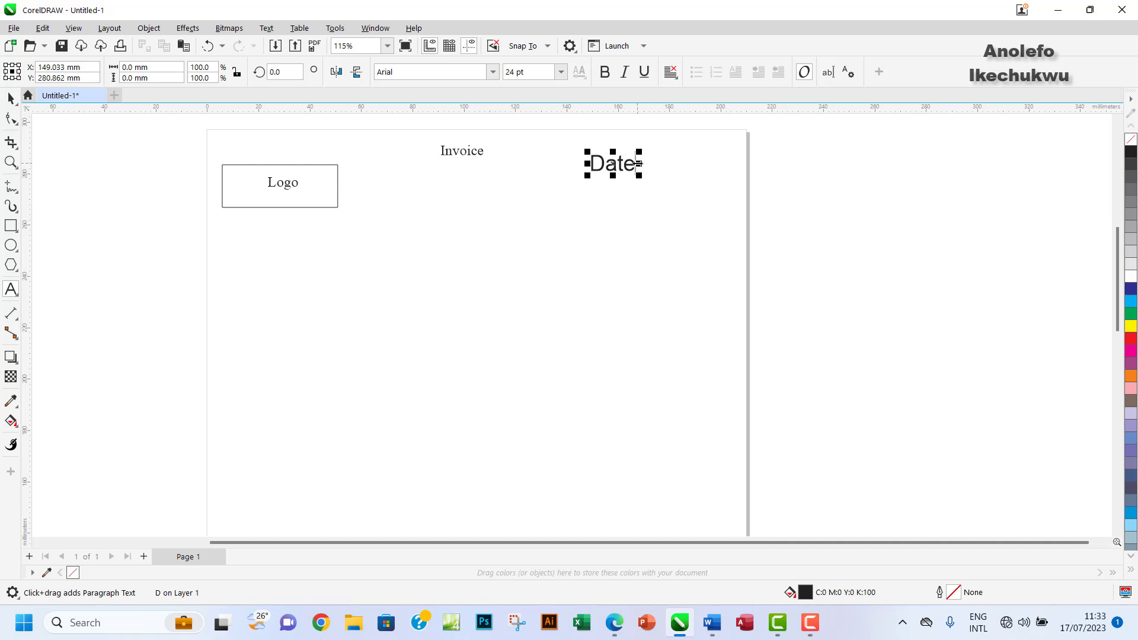
pyautogui.moveTo(635, 167); pyautogui.dragTo(561, 157)
pyautogui.click(492, 72)
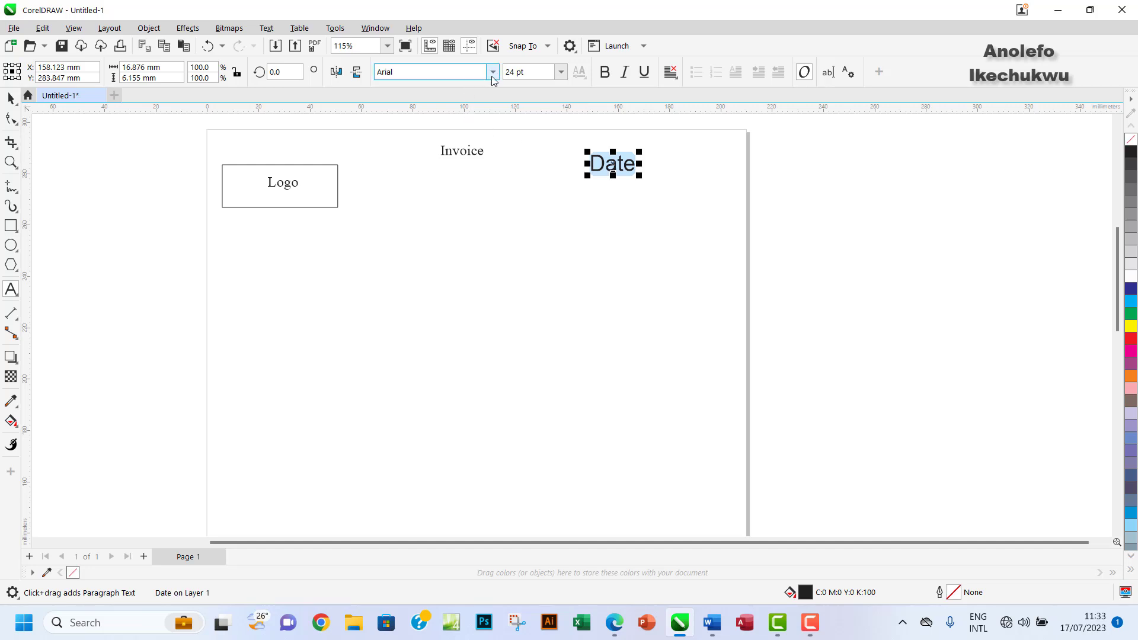
pyautogui.click(429, 115)
pyautogui.click(561, 72)
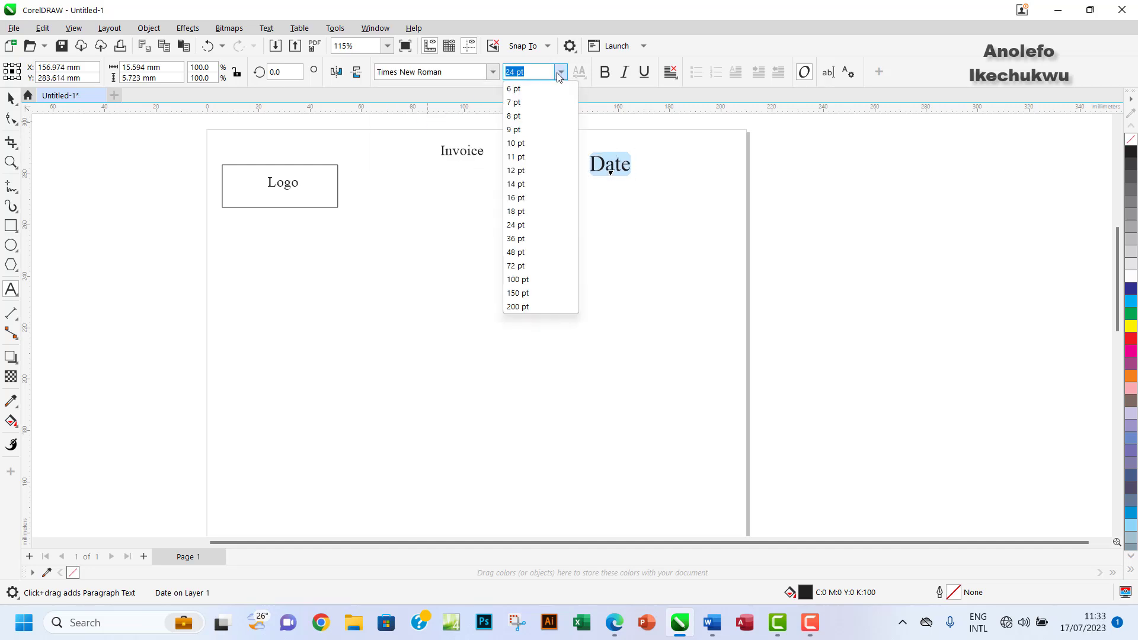
pyautogui.click(518, 198)
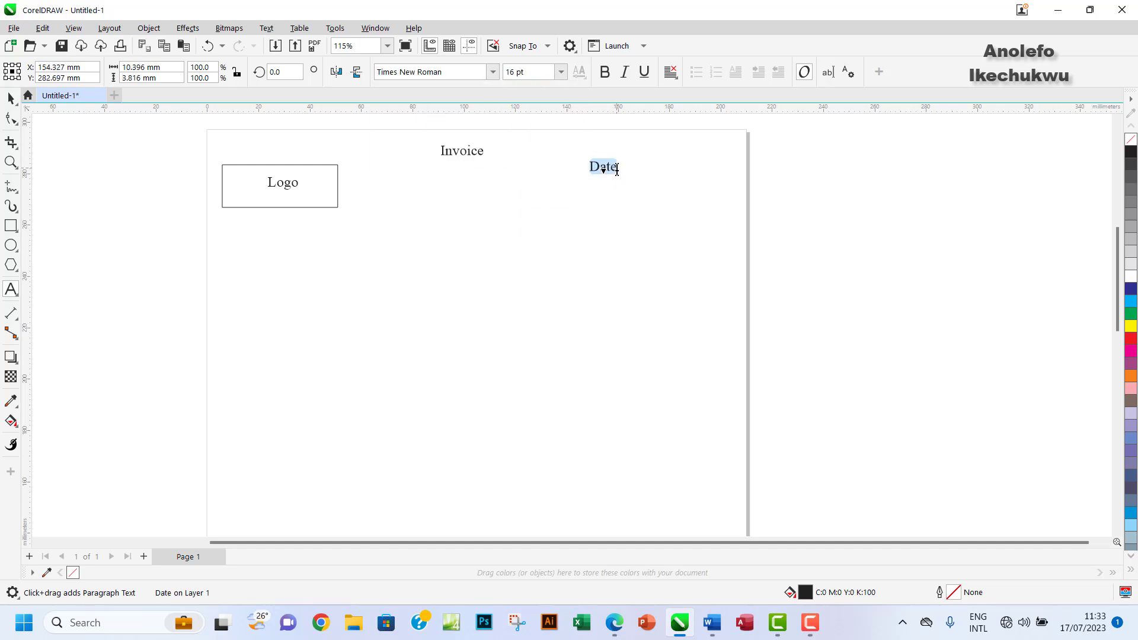
# Step: Extend the "Date" text so the line reads "Date: 10/6/85"
pyautogui.press('Escape')
pyautogui.click(616, 171)
pyautogui.write(': 10/')
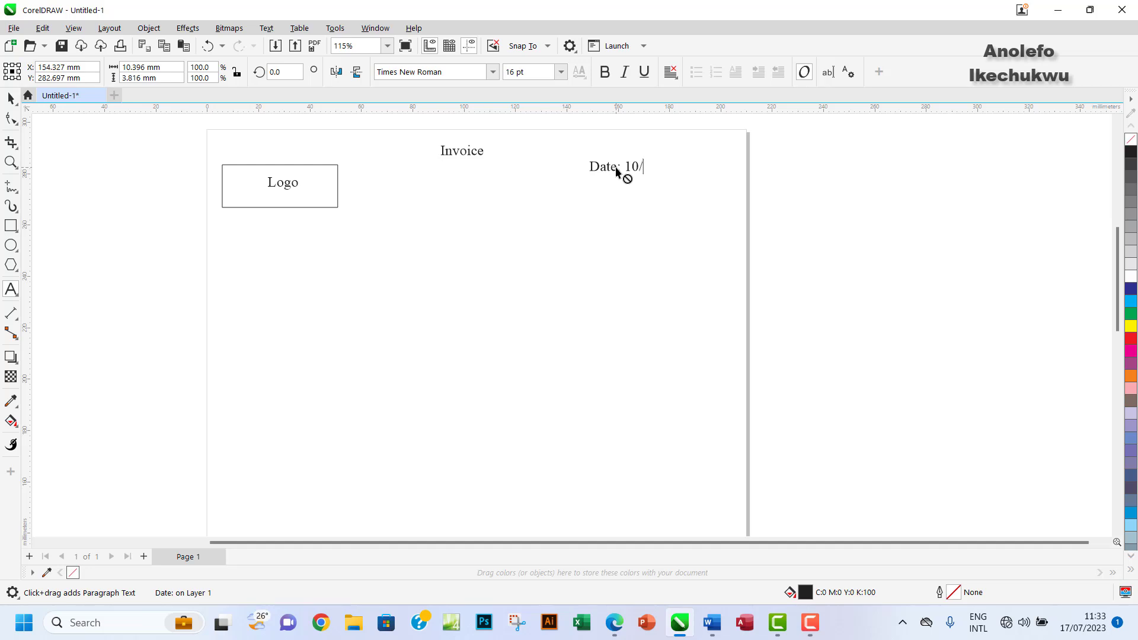
pyautogui.write('6')
pyautogui.write('/')
pyautogui.write('8')
pyautogui.write('Invoice')
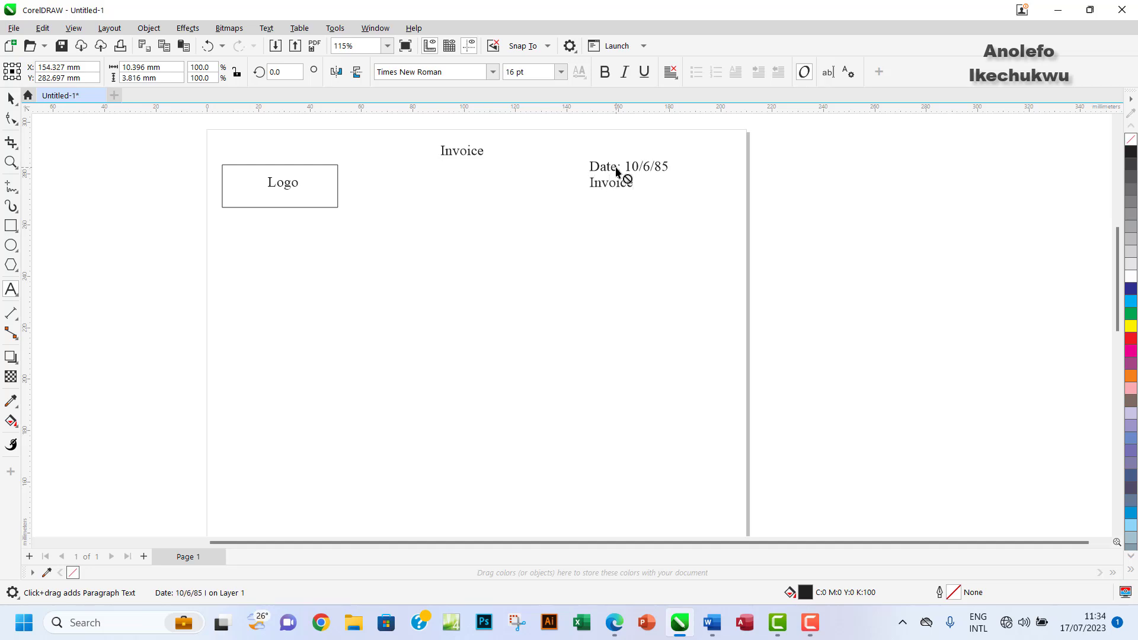
pyautogui.write(' no: 1347H')
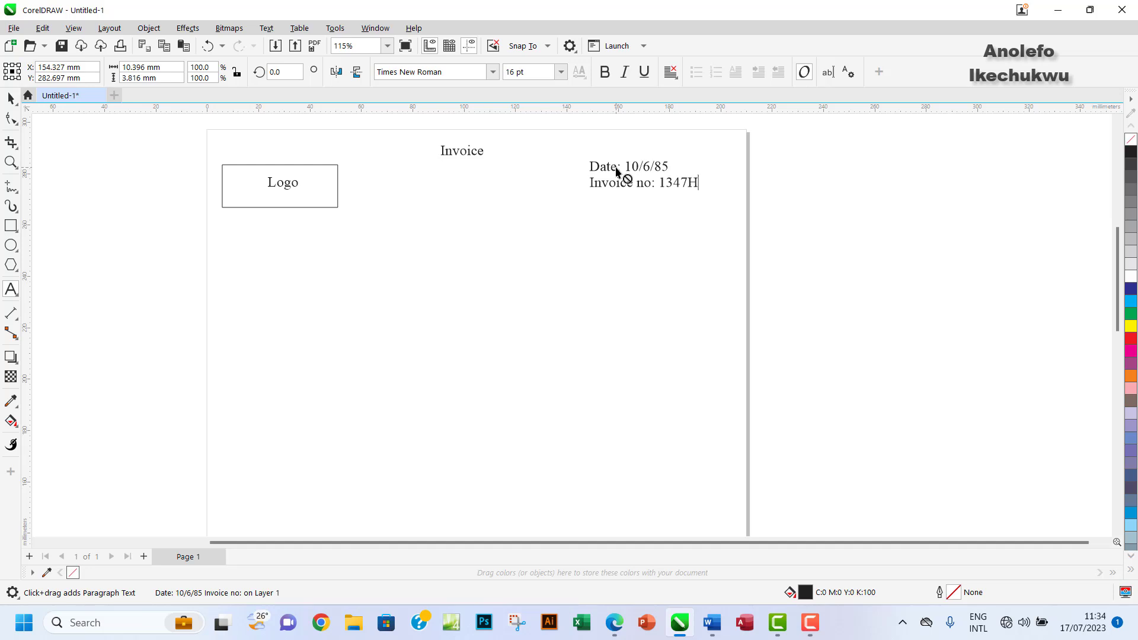
pyautogui.write('B')
pyautogui.write('Cus')
pyautogui.write('tomer')
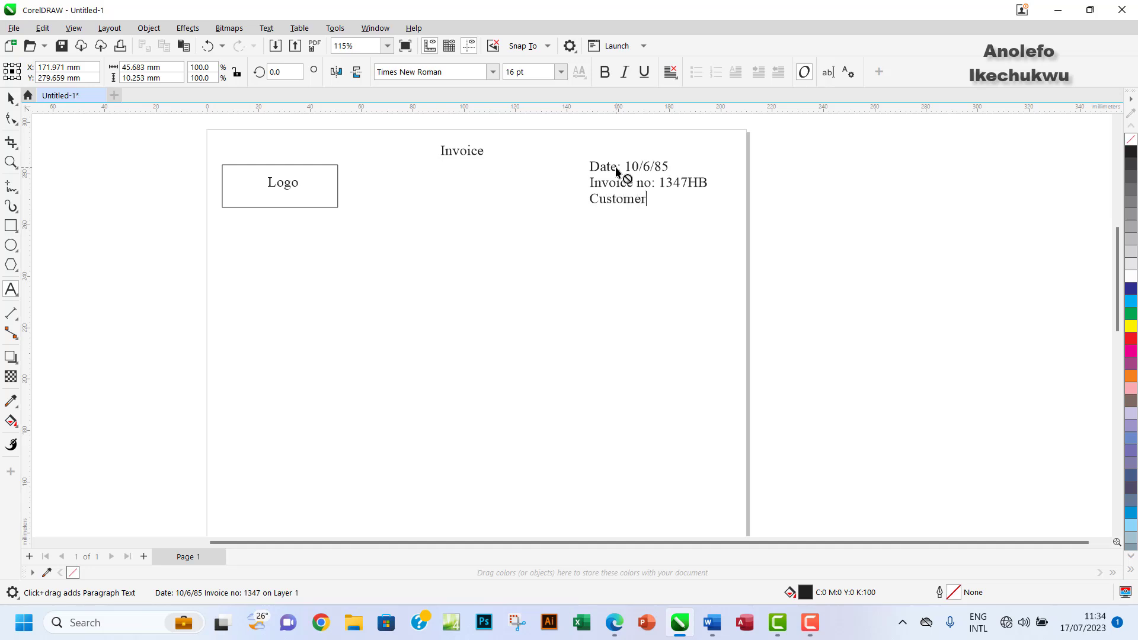
pyautogui.write(' i')
# Step: Add the third line "Customer ID: ****" and move the whole date block slightly down the page
pyautogui.press('BackSpace')
pyautogui.write('ID: ****')
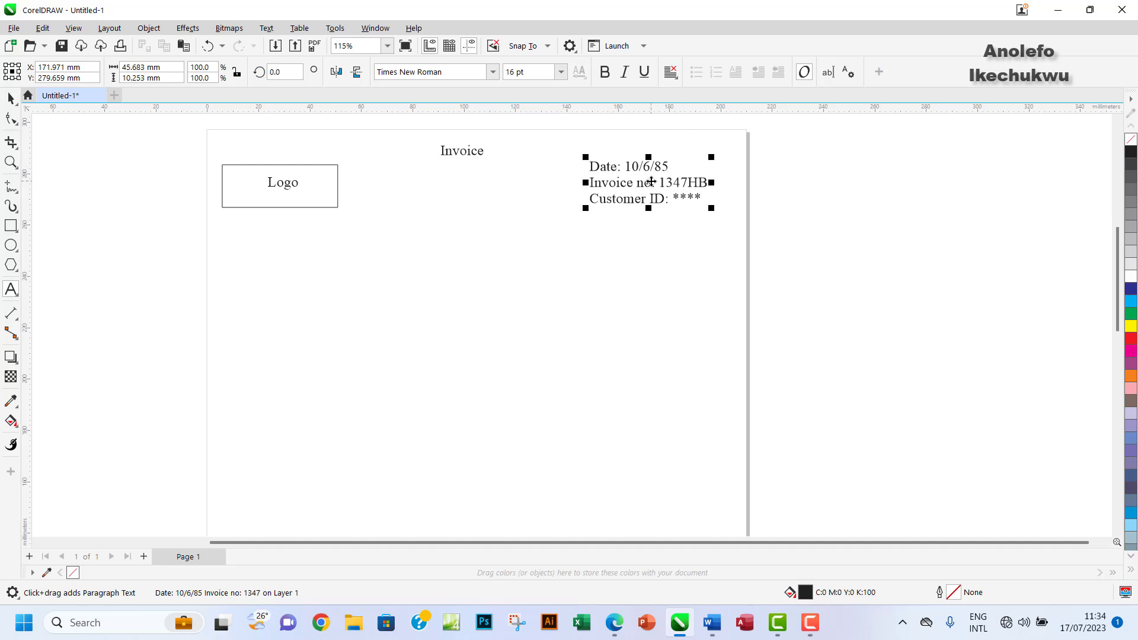
pyautogui.moveTo(650, 184); pyautogui.dragTo(650, 207)
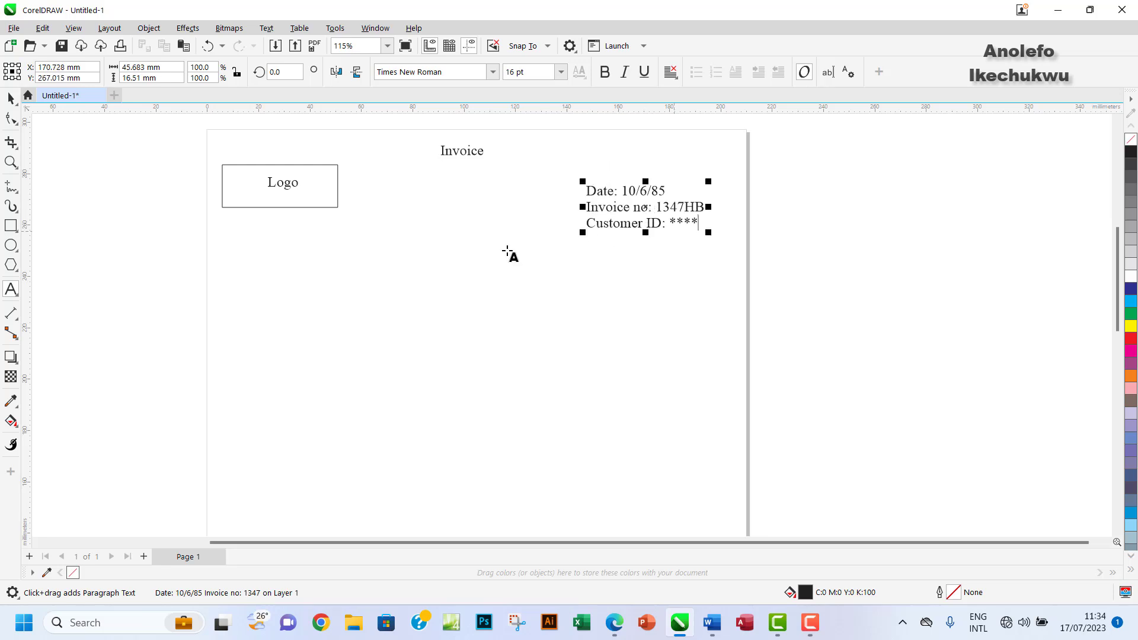
# Step: Move the logo rectangle about 4 mm to the right
pyautogui.click(288, 191)
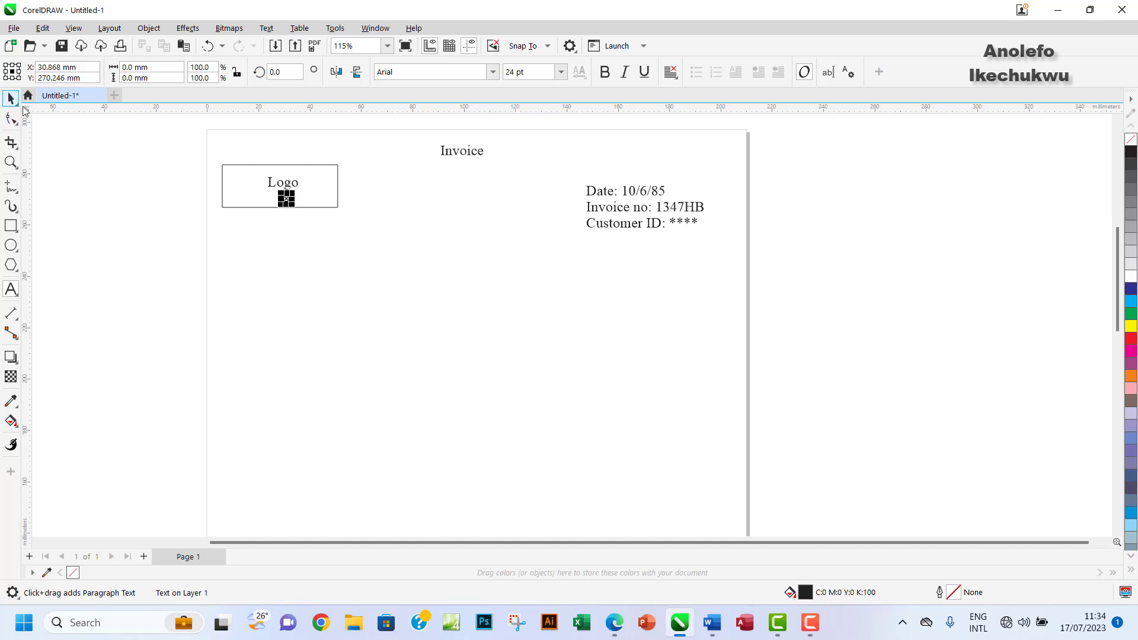
pyautogui.press('space')
pyautogui.click(288, 208)
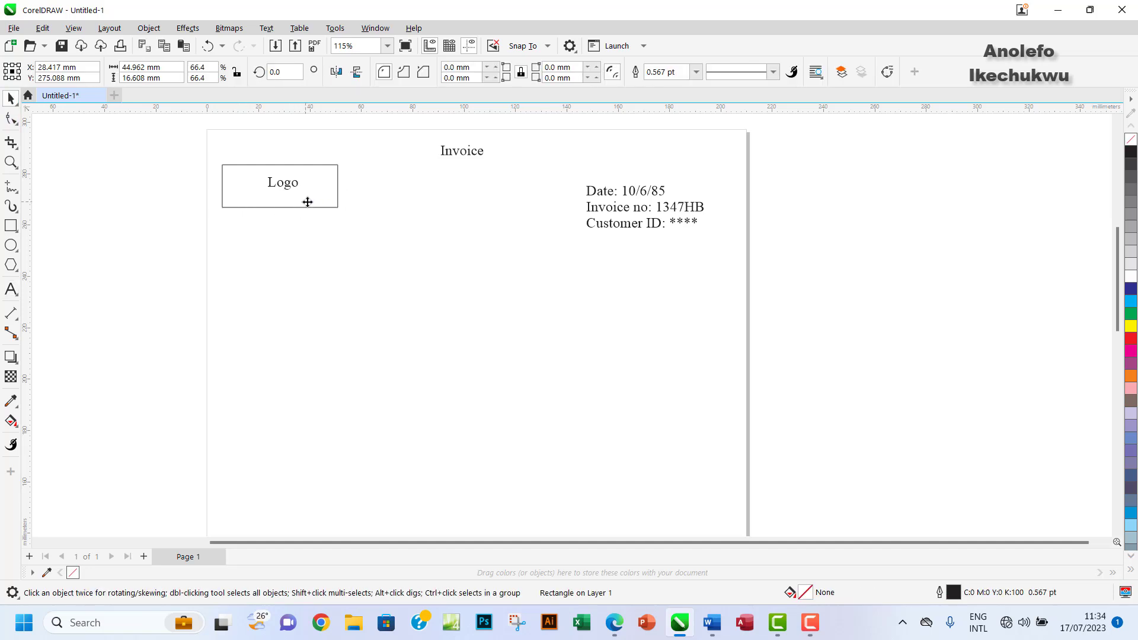
pyautogui.moveTo(305, 202); pyautogui.dragTo(316, 202)
# Step: Centre the "Logo" text inside the moved rectangle
pyautogui.click(290, 187)
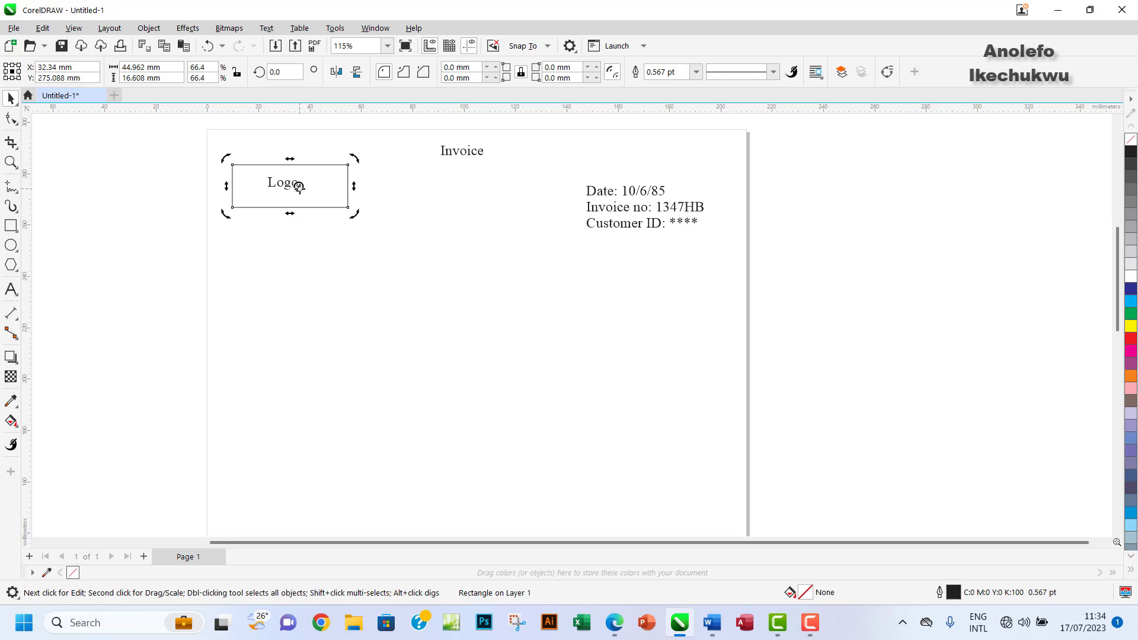
pyautogui.click(336, 202)
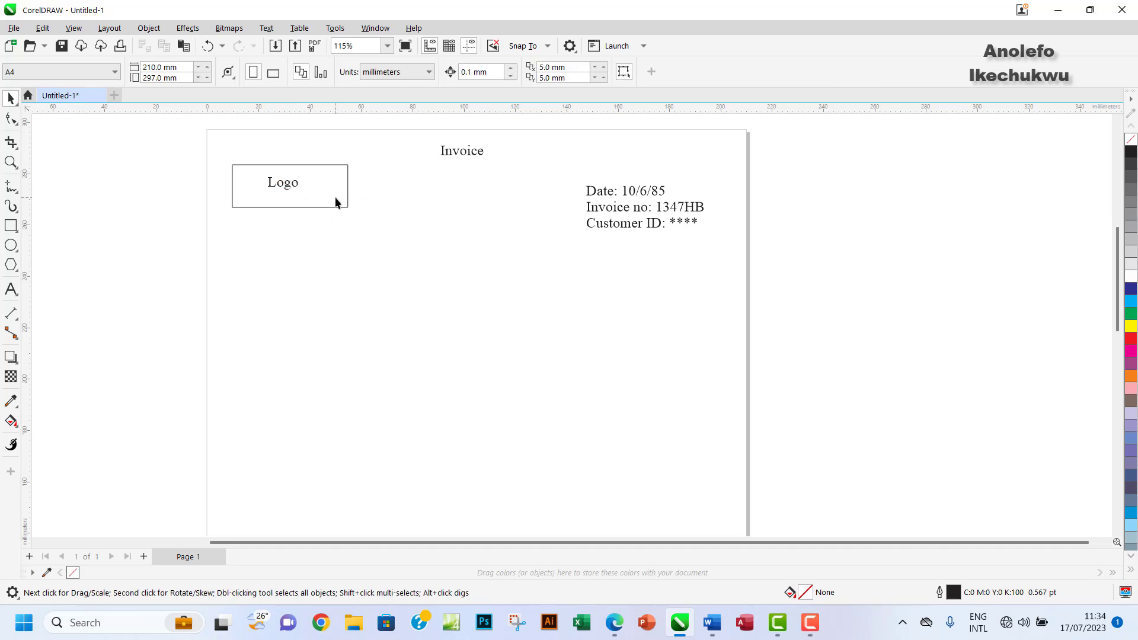
pyautogui.click(336, 200)
pyautogui.doubleClick(279, 182)
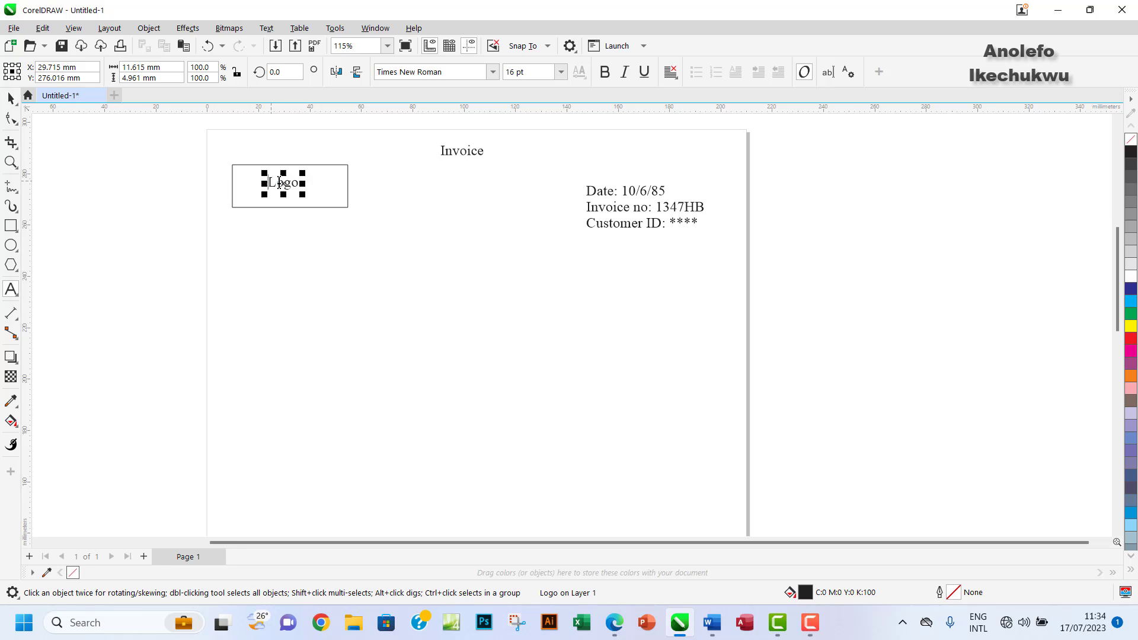
pyautogui.moveTo(280, 183); pyautogui.dragTo(286, 185)
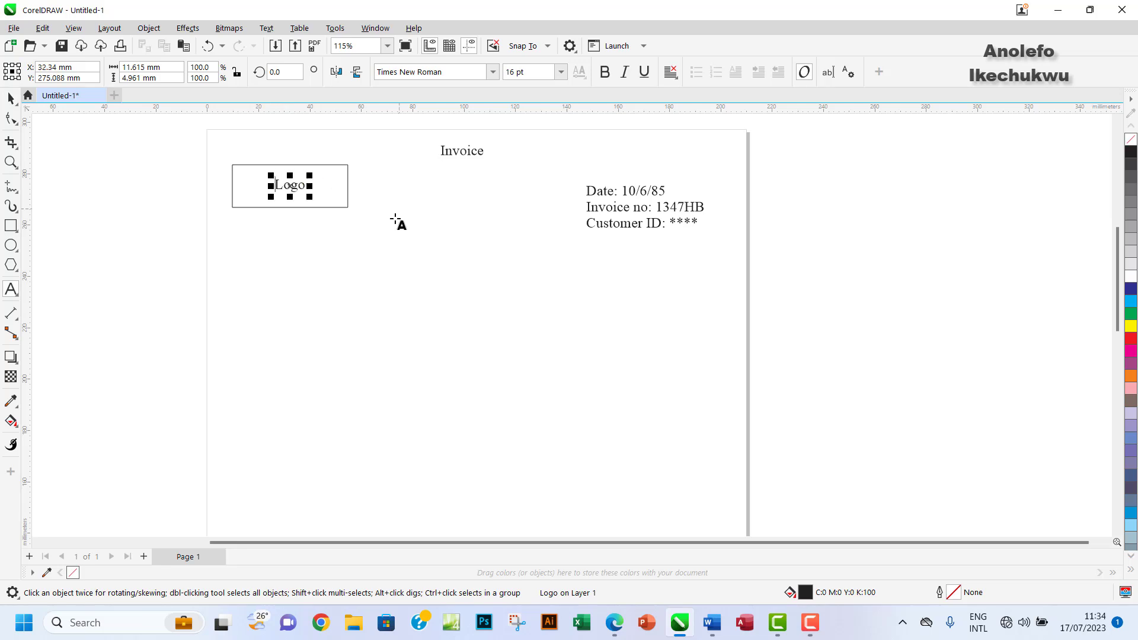
# Step: Start a new artistic text with a capital "C" near the page's left edge, below the logo box
pyautogui.click(395, 220)
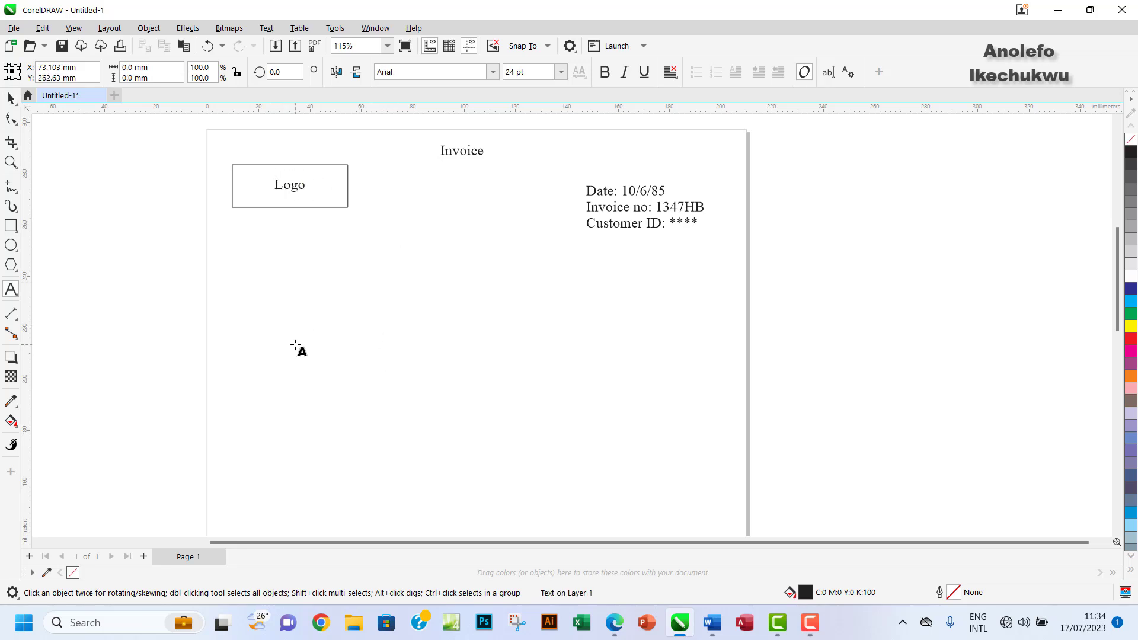
pyautogui.click(224, 264)
pyautogui.click(228, 289)
pyautogui.write('com')
pyautogui.press('BackSpace')
pyautogui.press('BackSpace')
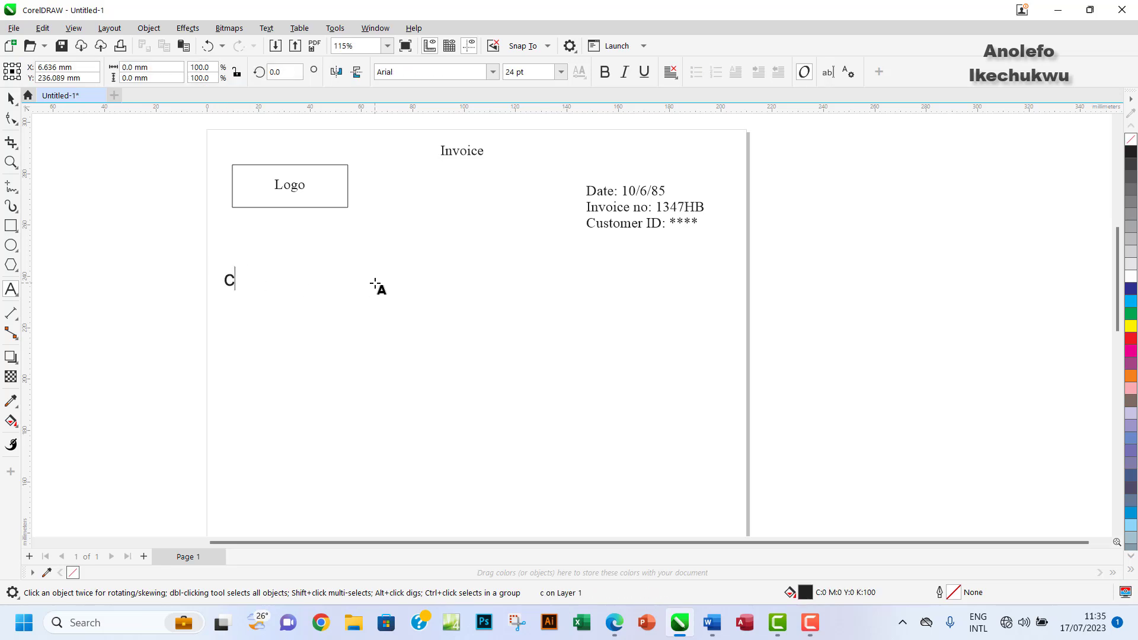
pyautogui.press('BackSpace')
pyautogui.write('C')
# Step: Format the "C" text in Times New Roman at 16 pt
pyautogui.moveTo(237, 277); pyautogui.dragTo(228, 279)
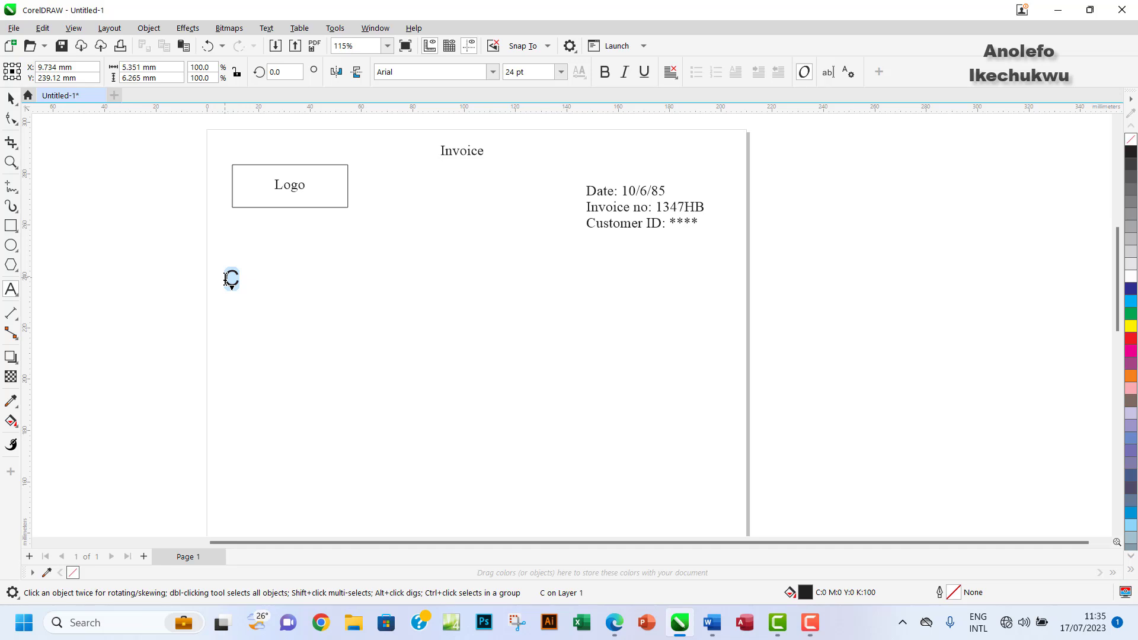
pyautogui.click(456, 72)
pyautogui.click(493, 72)
pyautogui.click(418, 115)
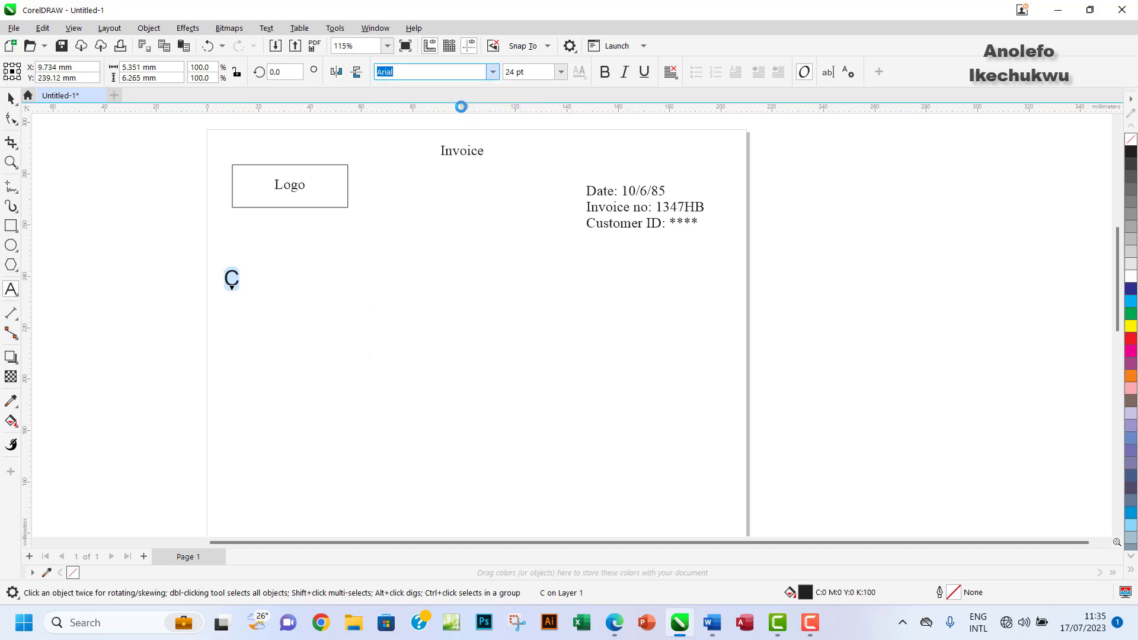
pyautogui.click(560, 71)
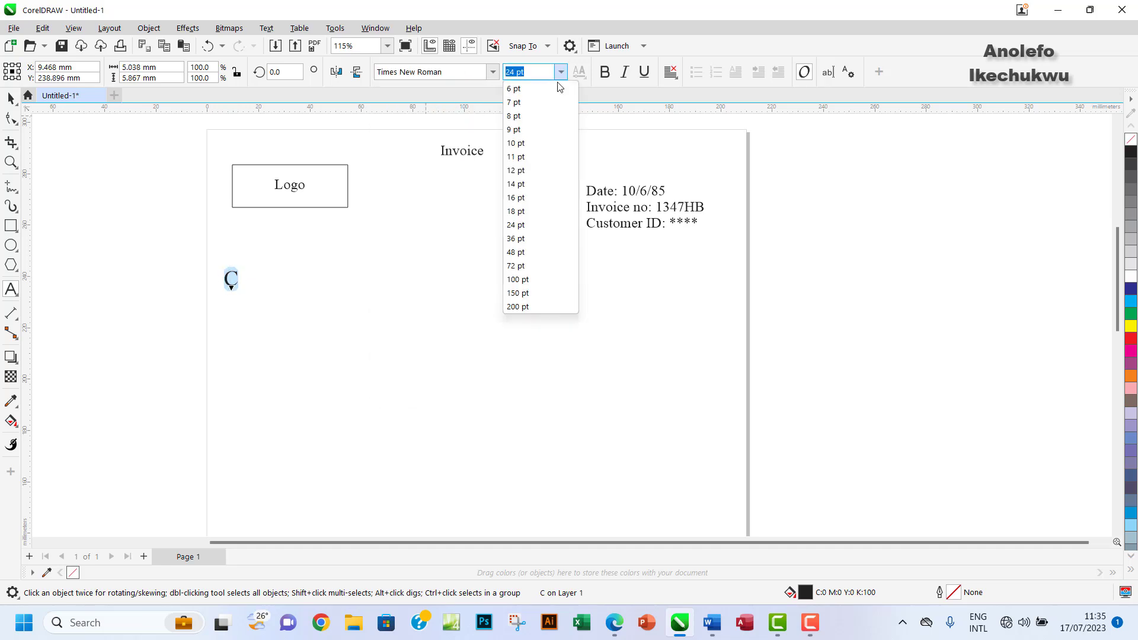
pyautogui.click(520, 198)
# Step: Continue the "C" text so its first line reads "Company name (1)"
pyautogui.click(232, 279)
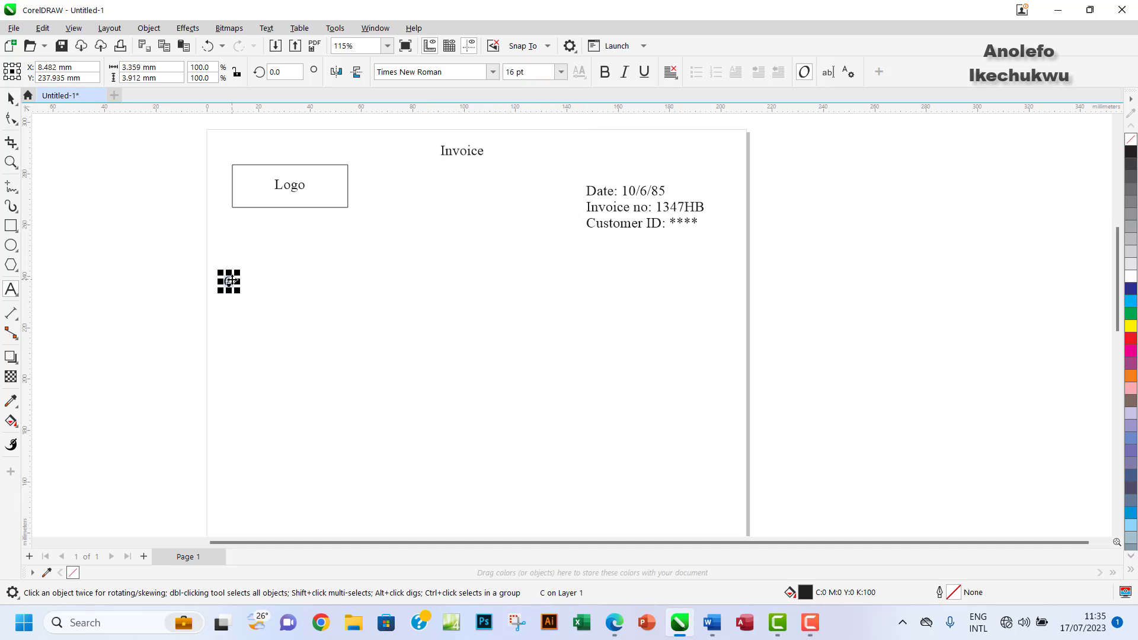
pyautogui.click(230, 281)
pyautogui.click(230, 281)
pyautogui.click(235, 286)
pyautogui.write('OMPA')
pyautogui.press('BackSpace')
pyautogui.press('BackSpace')
pyautogui.press('BackSpace')
pyautogui.press('BackSpace')
pyautogui.write('pm')
pyautogui.write('pany')
pyautogui.write(' name')
pyautogui.write(' (1)')
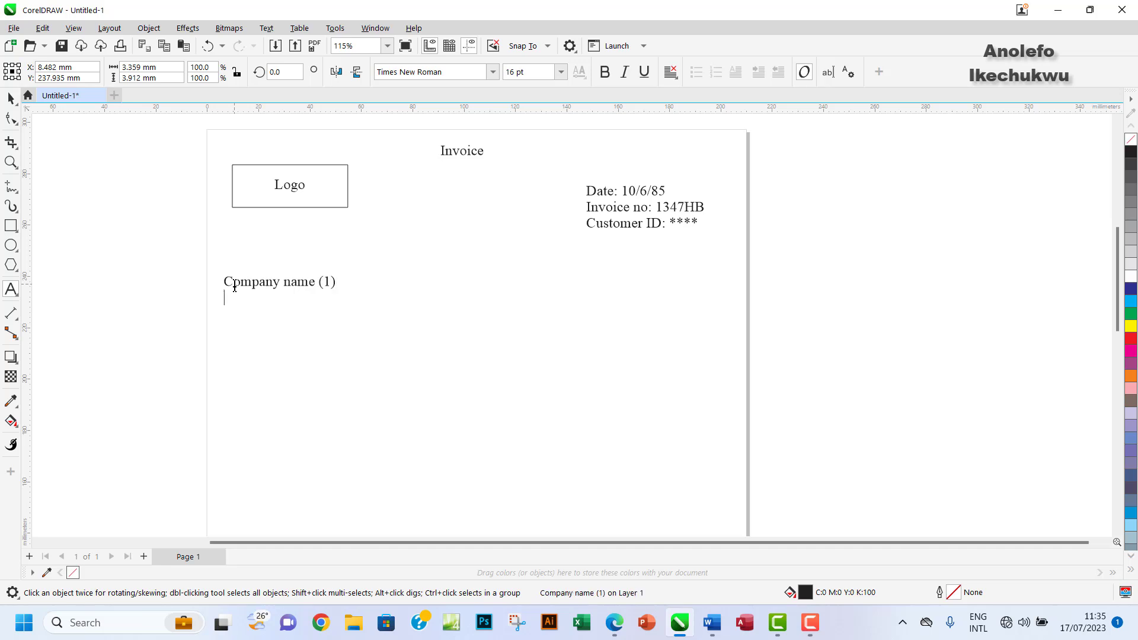
pyautogui.write('Address')
pyautogui.write(' (')
pyautogui.write('1')
pyautogui.write(')')
pyautogui.write('City')
pyautogui.write(', State')
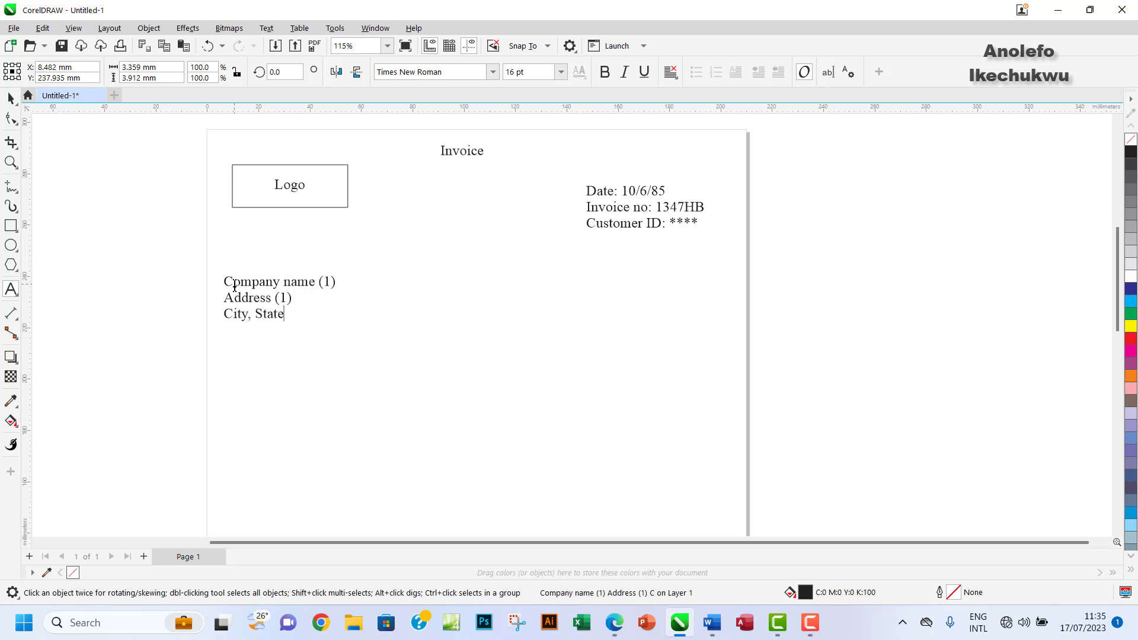
pyautogui.write(' (1')
pyautogui.write(')')
pyautogui.write('Phone')
pyautogui.write(' (')
pyautogui.write('1)')
# Step: Add the line "Phone (1)" and, after a blank line, the heading "BILL TO:"
pyautogui.press('Return')
pyautogui.press('Return')
pyautogui.write('BILL TO:')
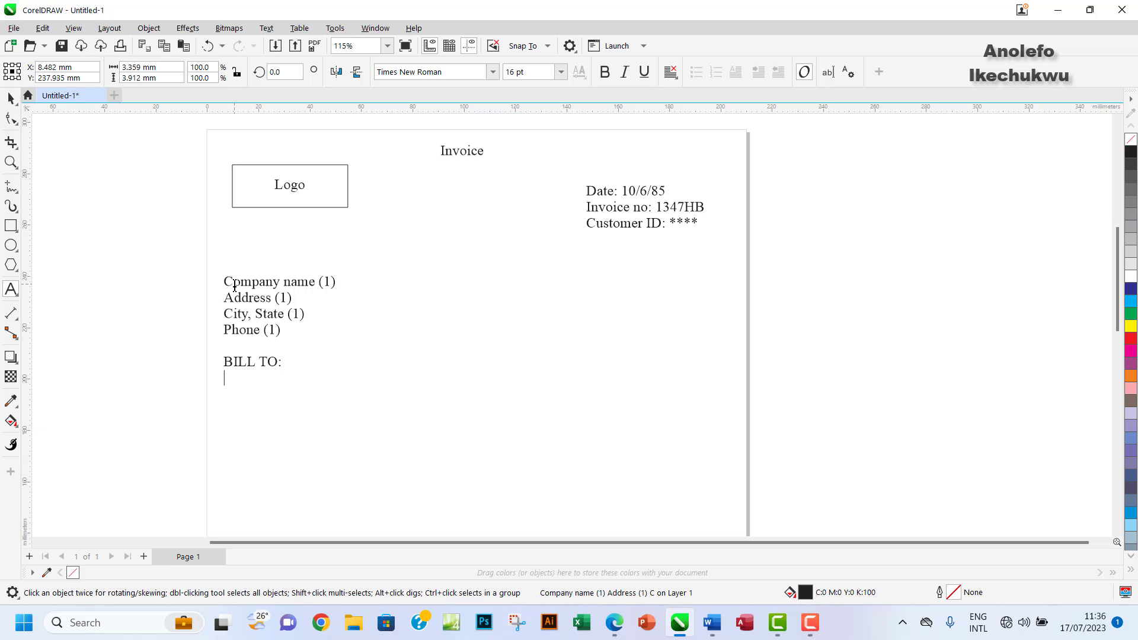
# Step: Leave a blank line under "BILL TO:" and add the line "Customer's name"
pyautogui.press('Return')
pyautogui.write("Customer's name")
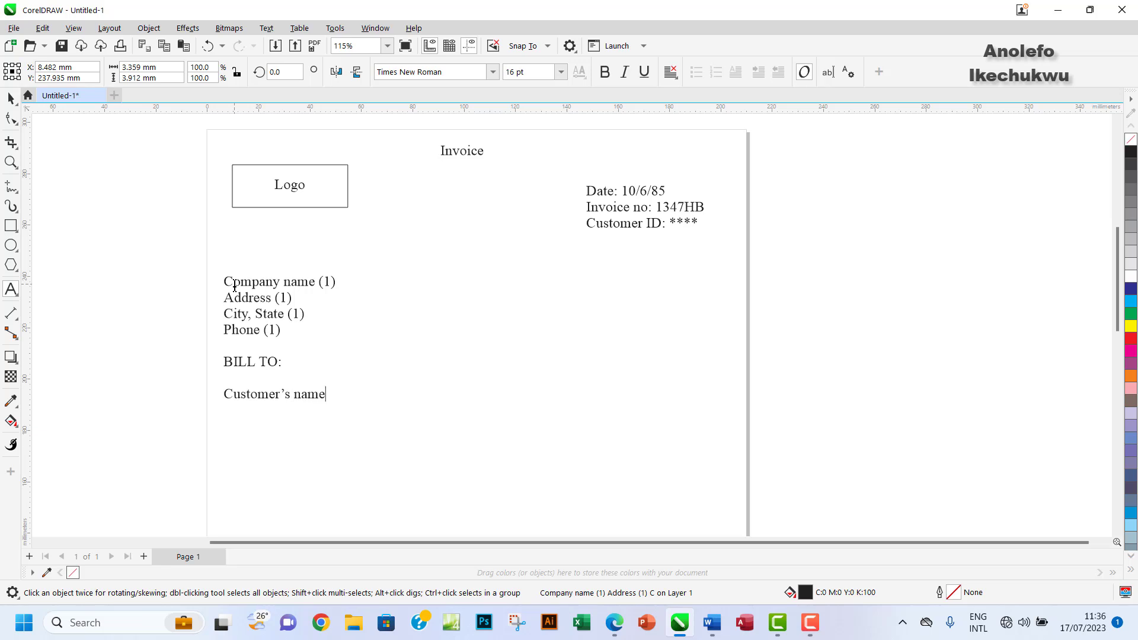
# Step: Add the line "Company name (2)" below "Customer's name"
pyautogui.press('Return')
pyautogui.write('Company name 92')
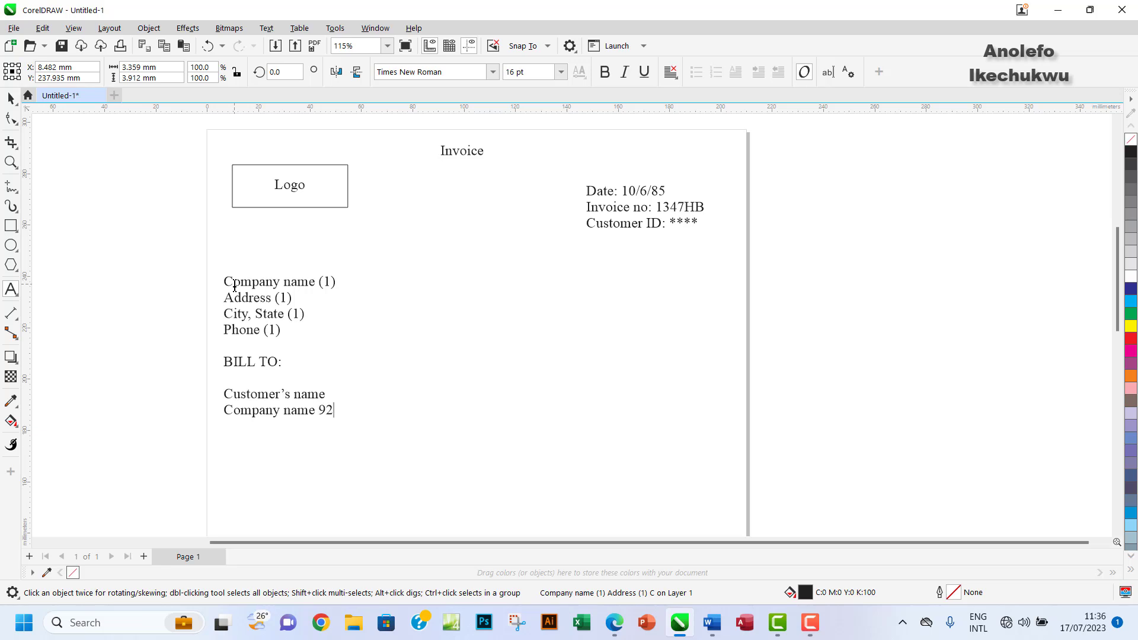
pyautogui.press('BackSpace')
pyautogui.press('BackSpace')
pyautogui.write('(')
pyautogui.write('2')
pyautogui.write(') ')
pyautogui.write('Address')
pyautogui.write(' (2')
pyautogui.write(')')
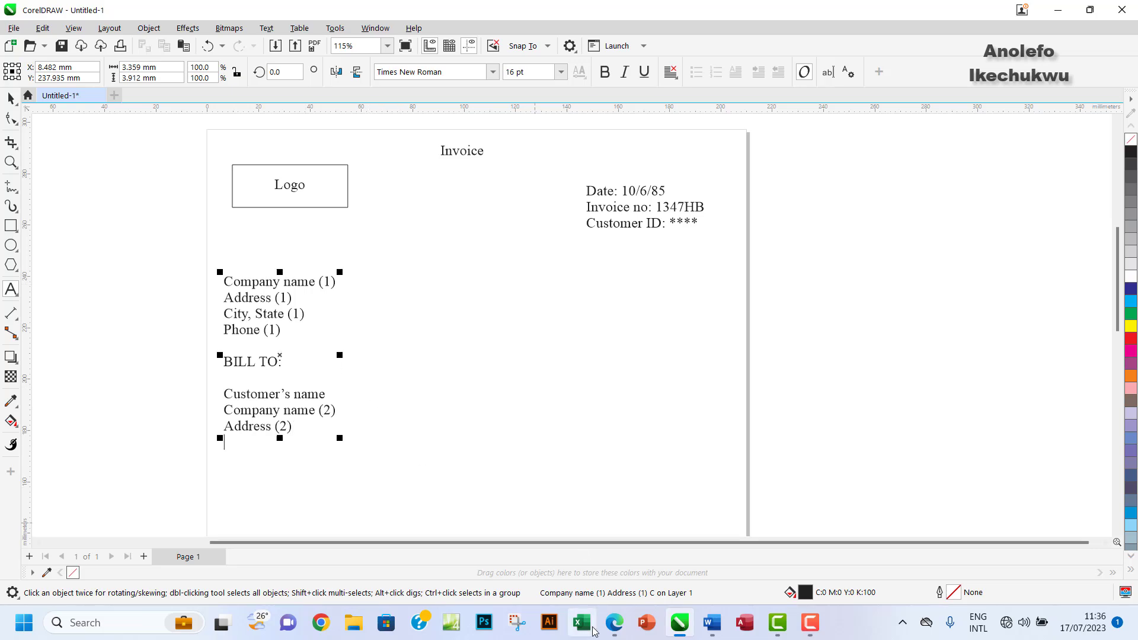
# Step: Add the line "Address (2)" and switch to the exam PDF in Edge to check the invoice layout
pyautogui.click(614, 624)
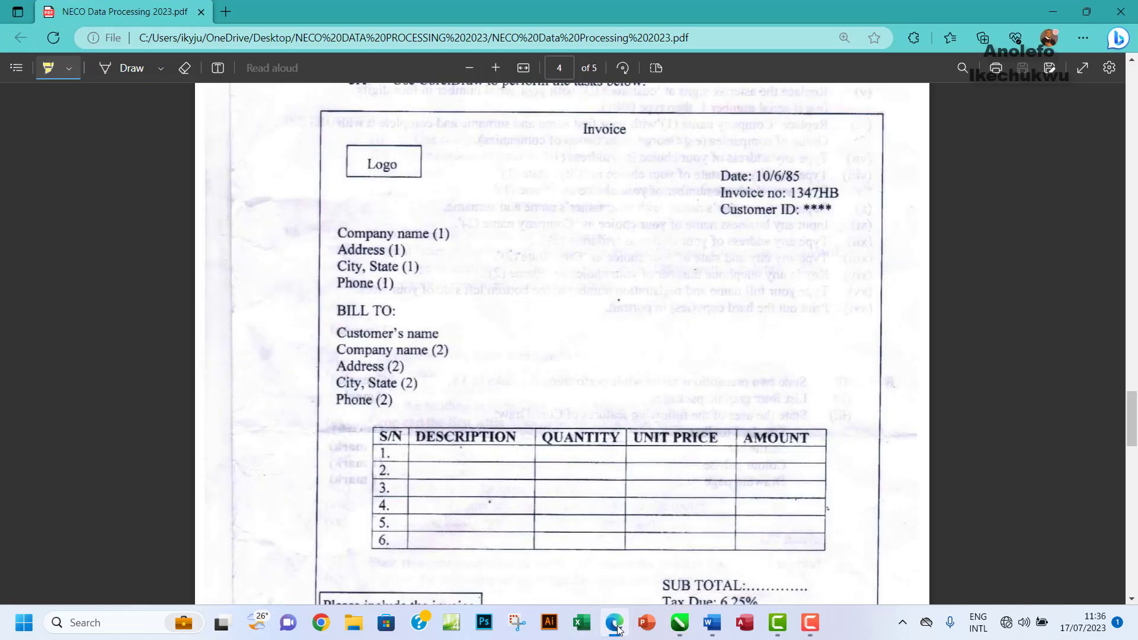
# Step: Add the lines "City, State (2)" and "Phone (2)" below "Address (2)" in the CorelDRAW billing details
pyautogui.click(615, 624)
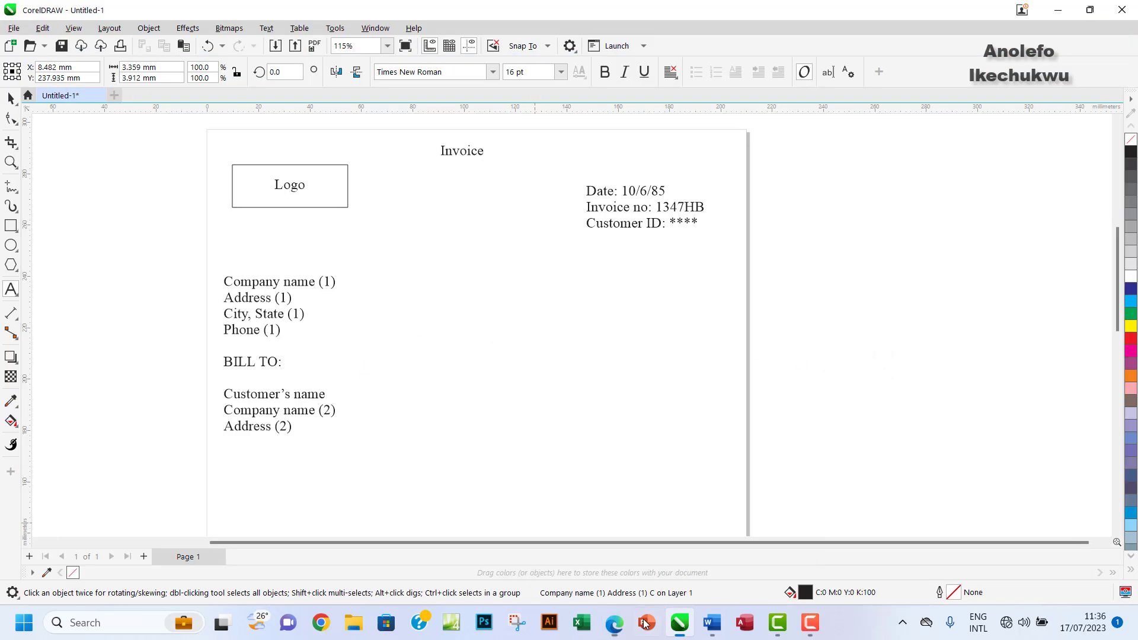
pyautogui.click(303, 429)
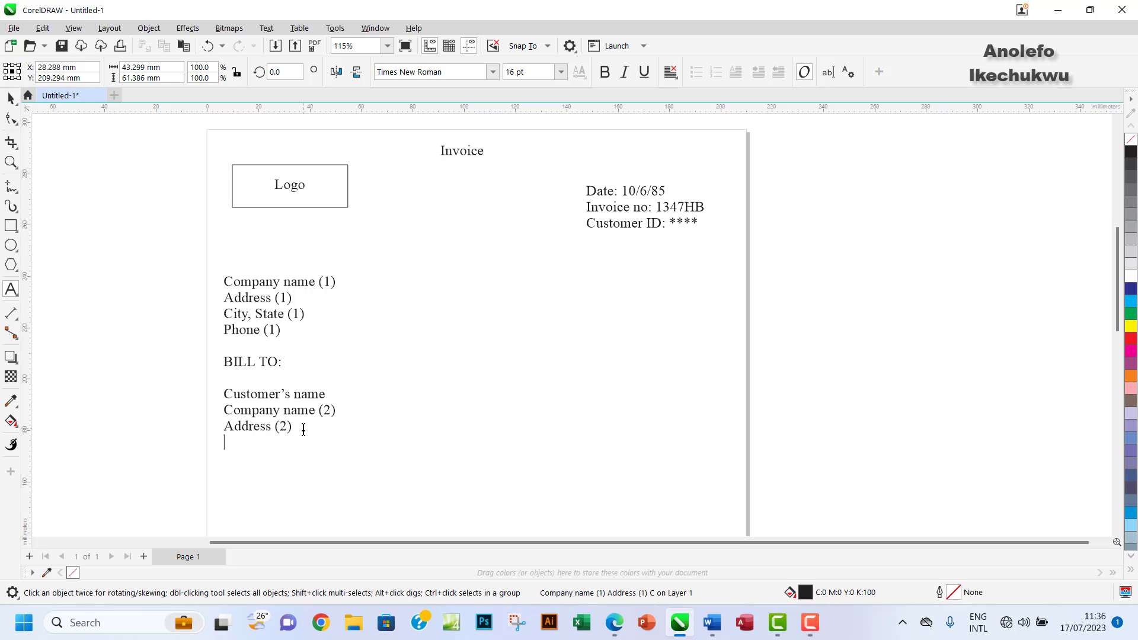
pyautogui.write('City, State (2)')
pyautogui.press('Return')
pyautogui.write('Phone')
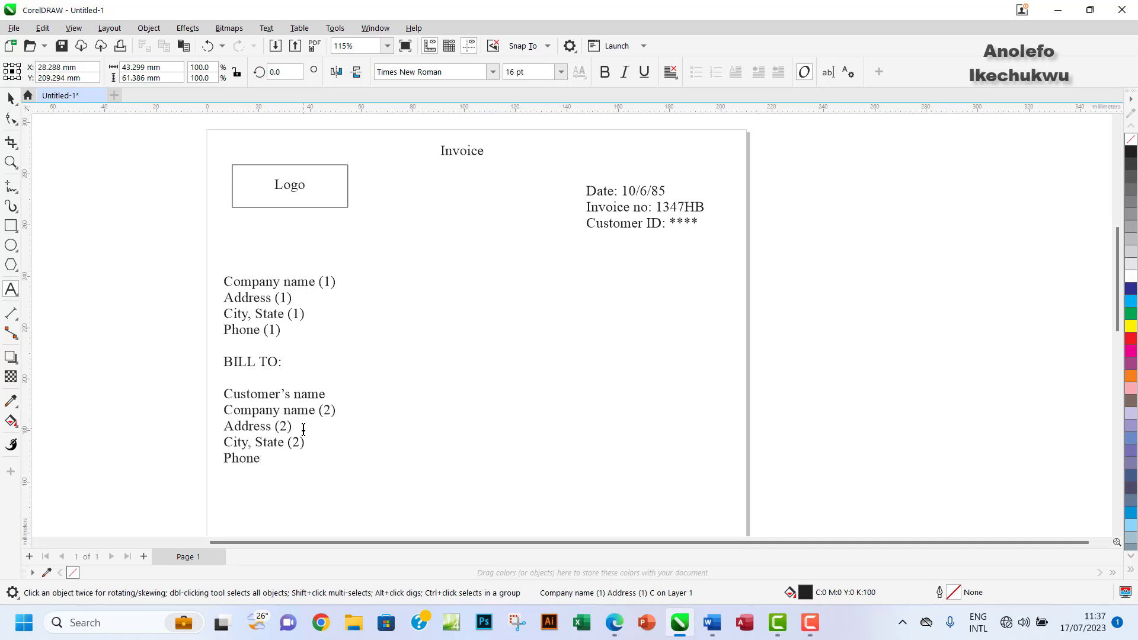
pyautogui.write(' (2')
# Step: Check the item table and lower part of the invoice in the exam PDF in Edge and return to CorelDRAW
pyautogui.moveTo(1116, 258); pyautogui.dragTo(1110, 332)
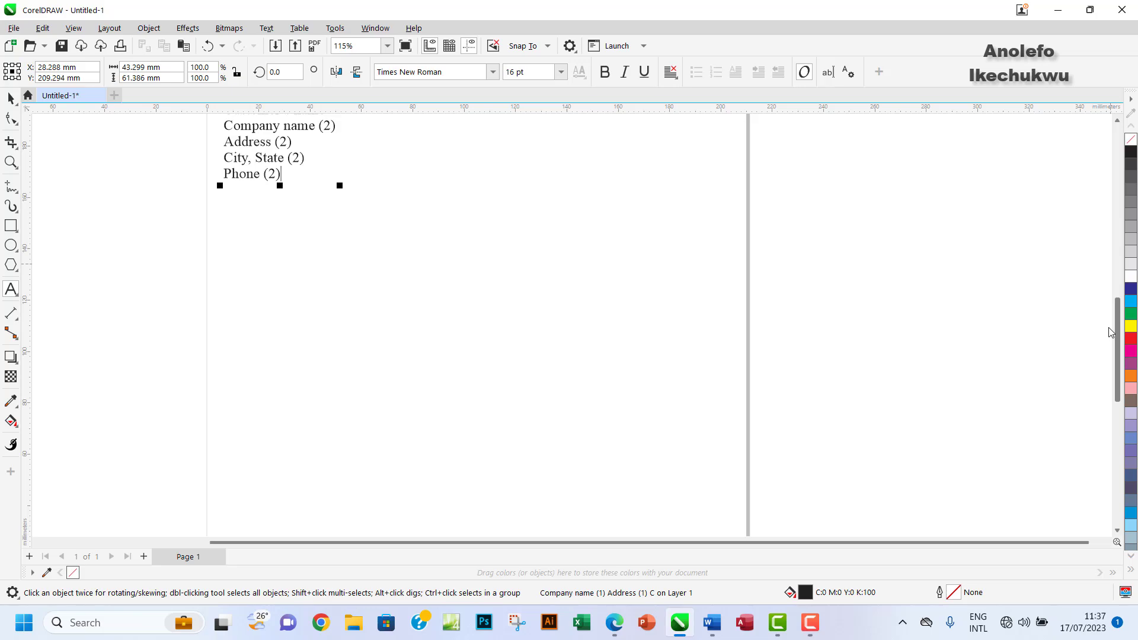
pyautogui.click(614, 623)
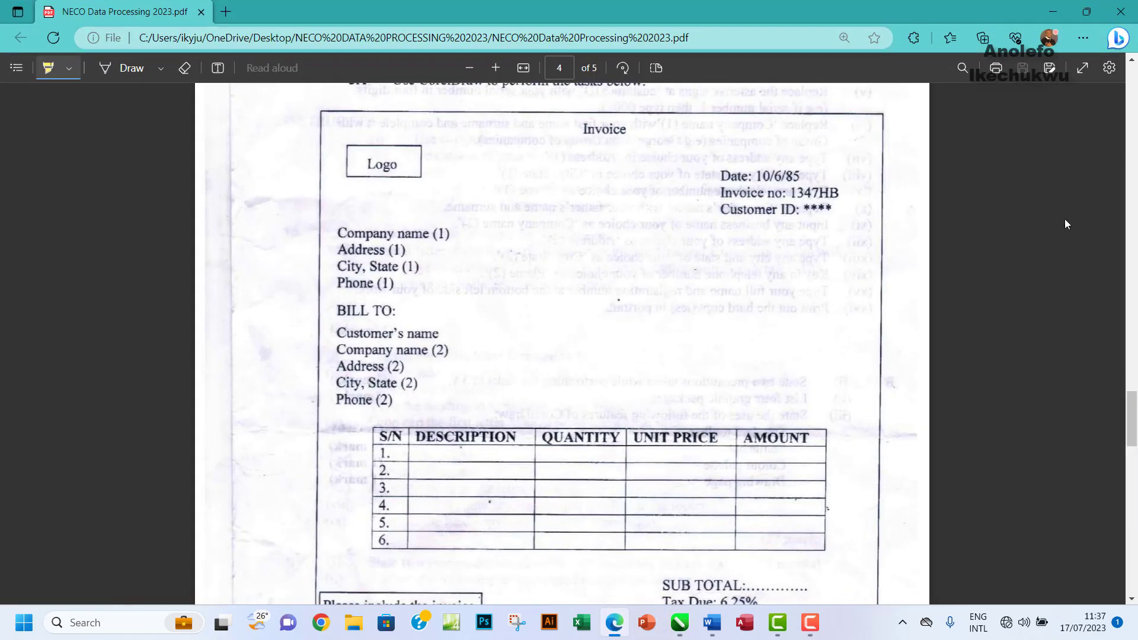
pyautogui.moveTo(1132, 415); pyautogui.dragTo(1132, 440)
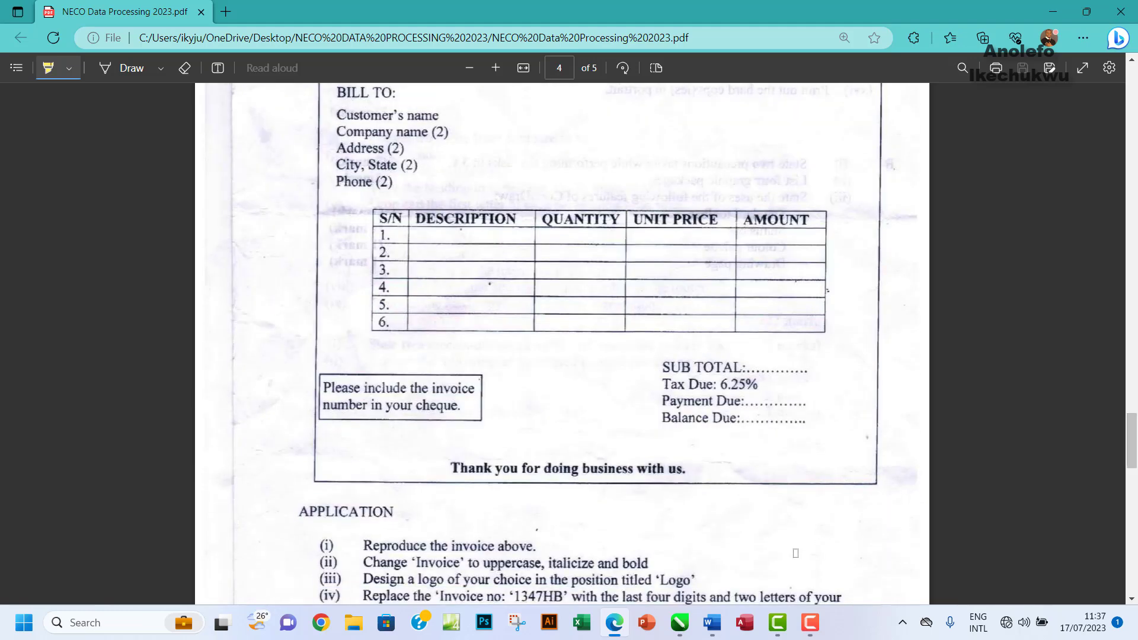
pyautogui.click(675, 621)
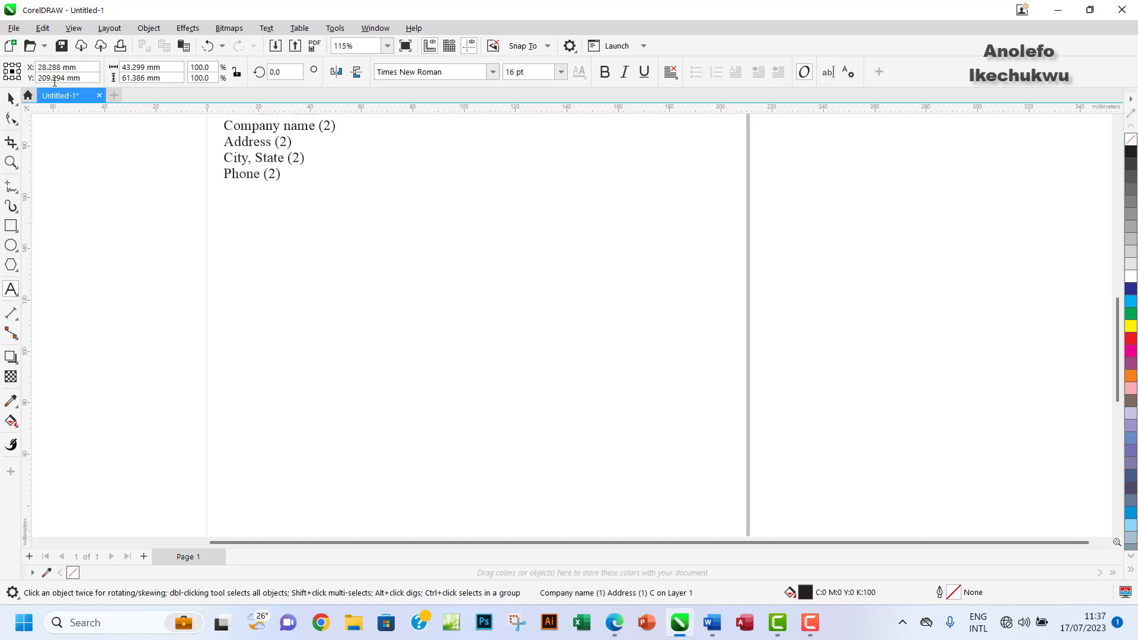
# Step: Create a new table with 7 rows and 5 columns, checking the counts against the exam PDF
pyautogui.click(13, 102)
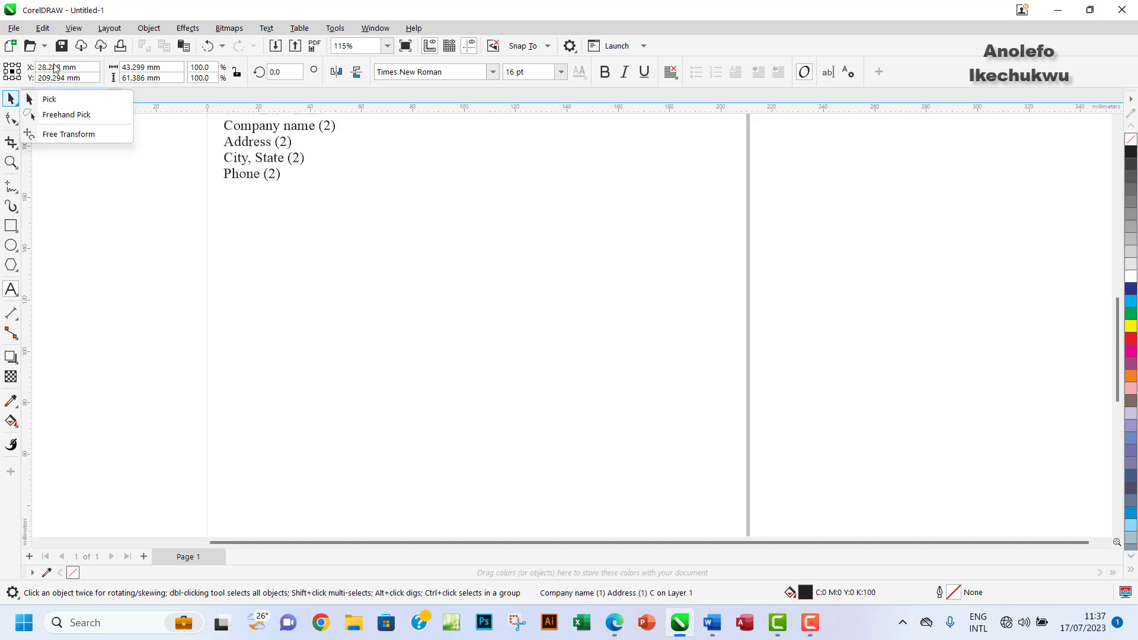
pyautogui.click(50, 99)
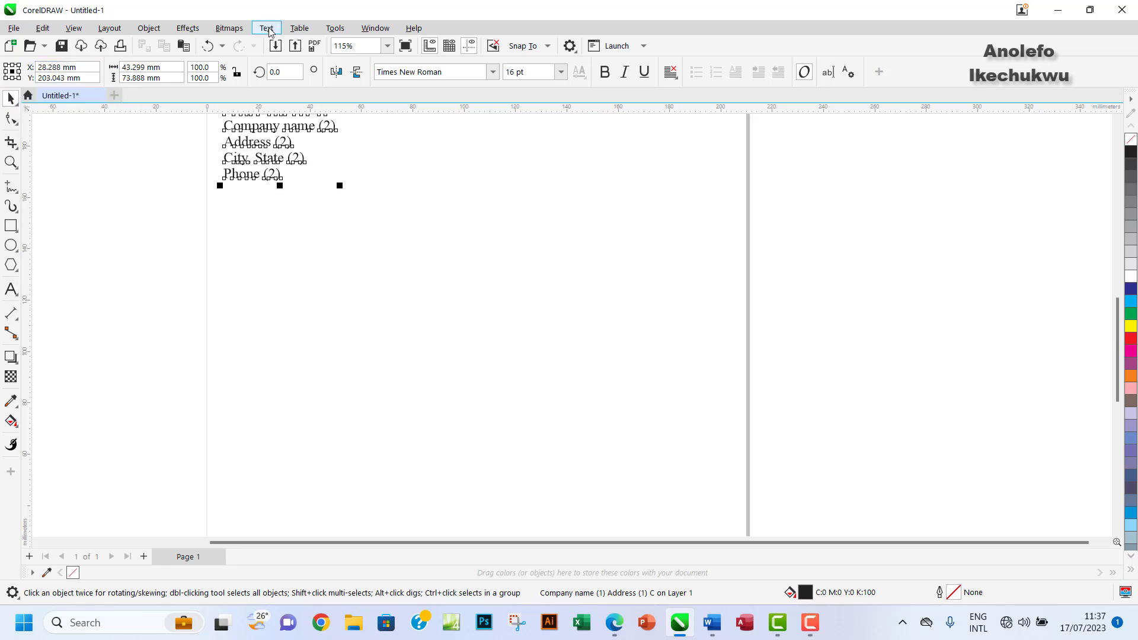
pyautogui.click(299, 28)
pyautogui.click(320, 44)
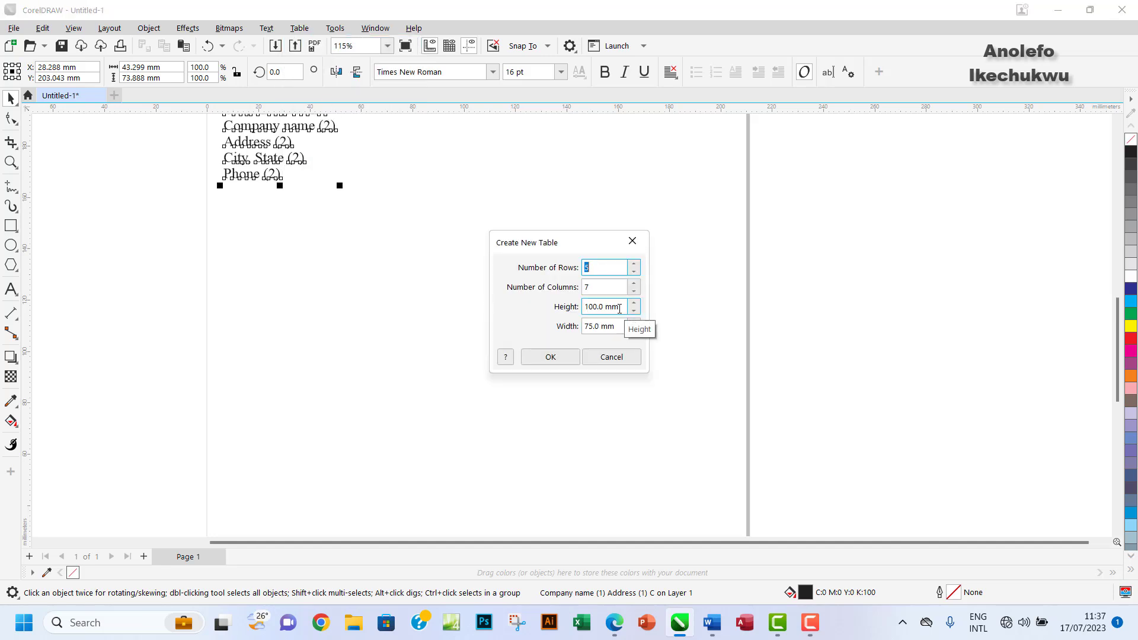
pyautogui.click(615, 625)
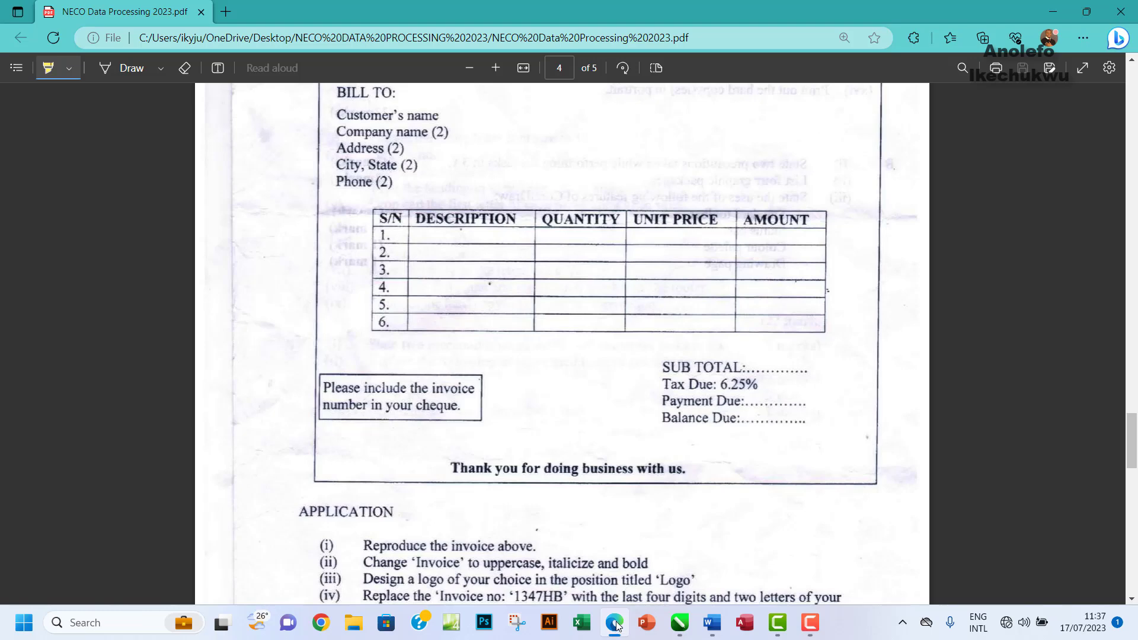
pyautogui.click(680, 623)
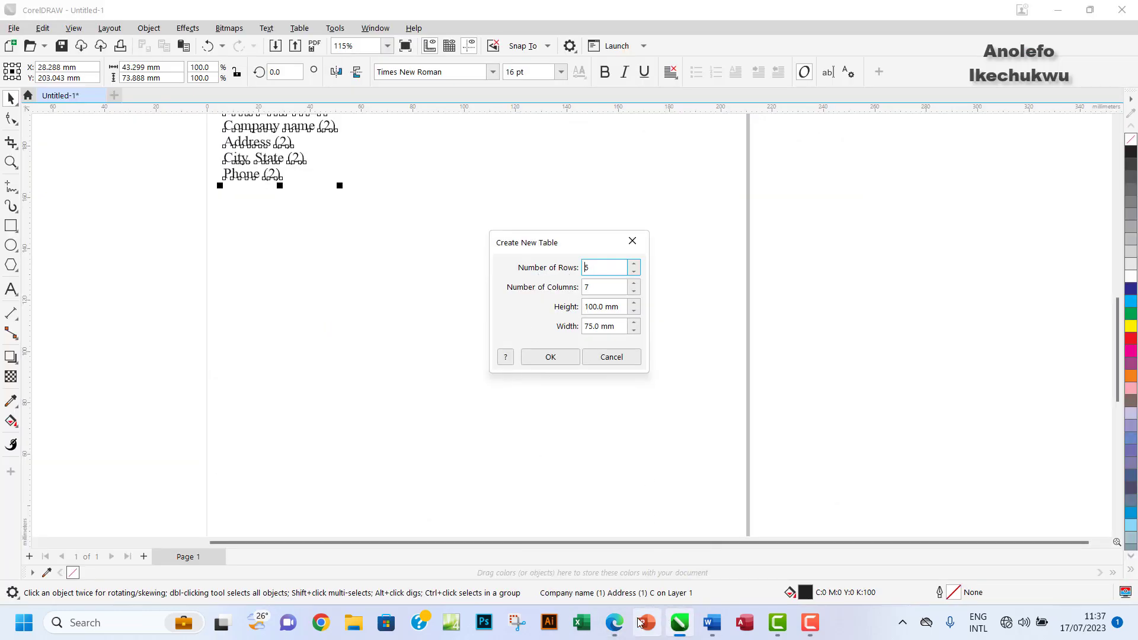
pyautogui.click(615, 627)
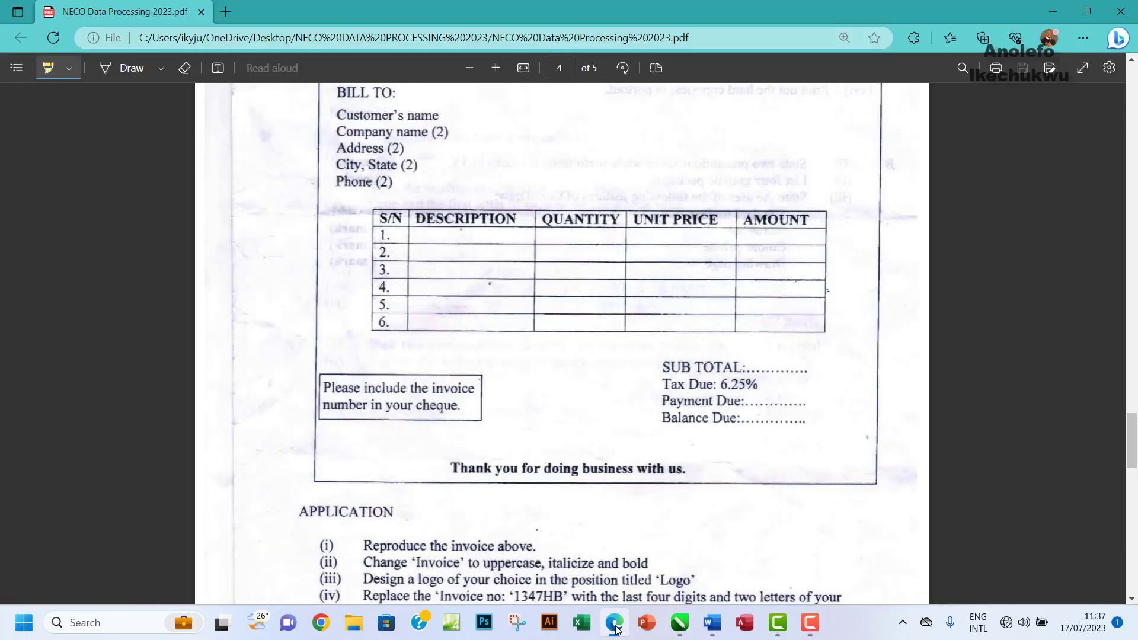
pyautogui.click(615, 626)
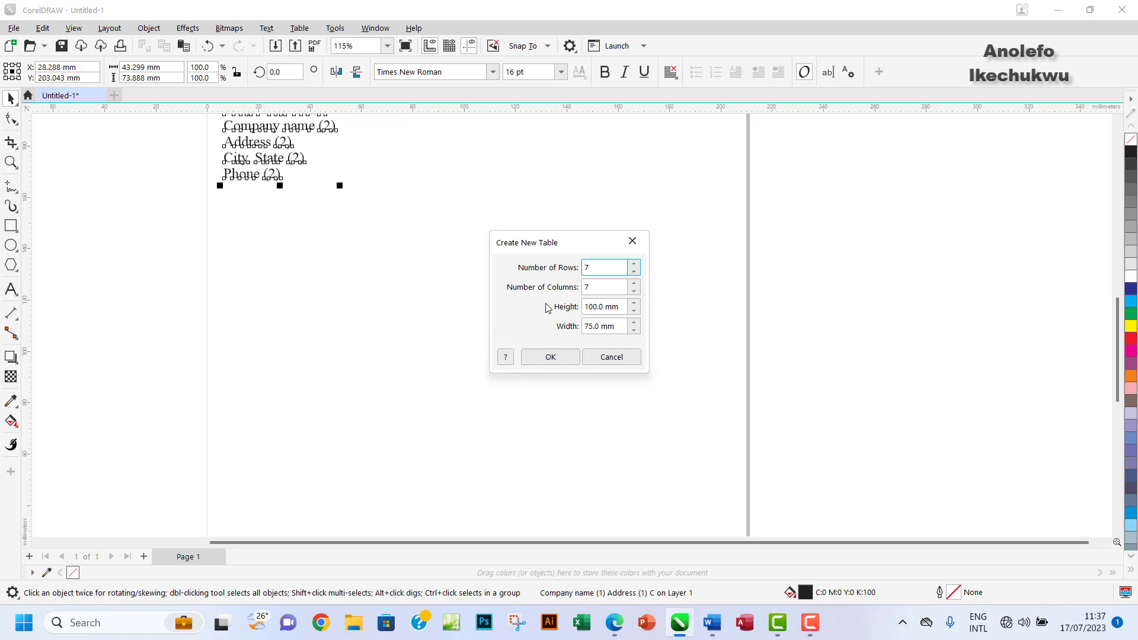
pyautogui.click(634, 291)
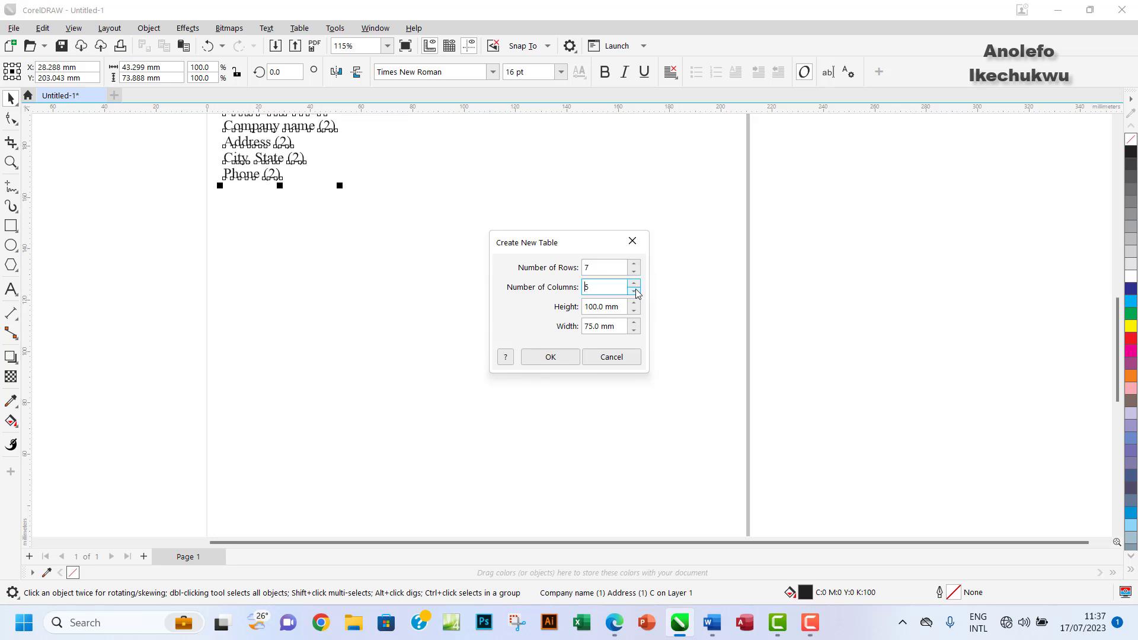
pyautogui.click(634, 291)
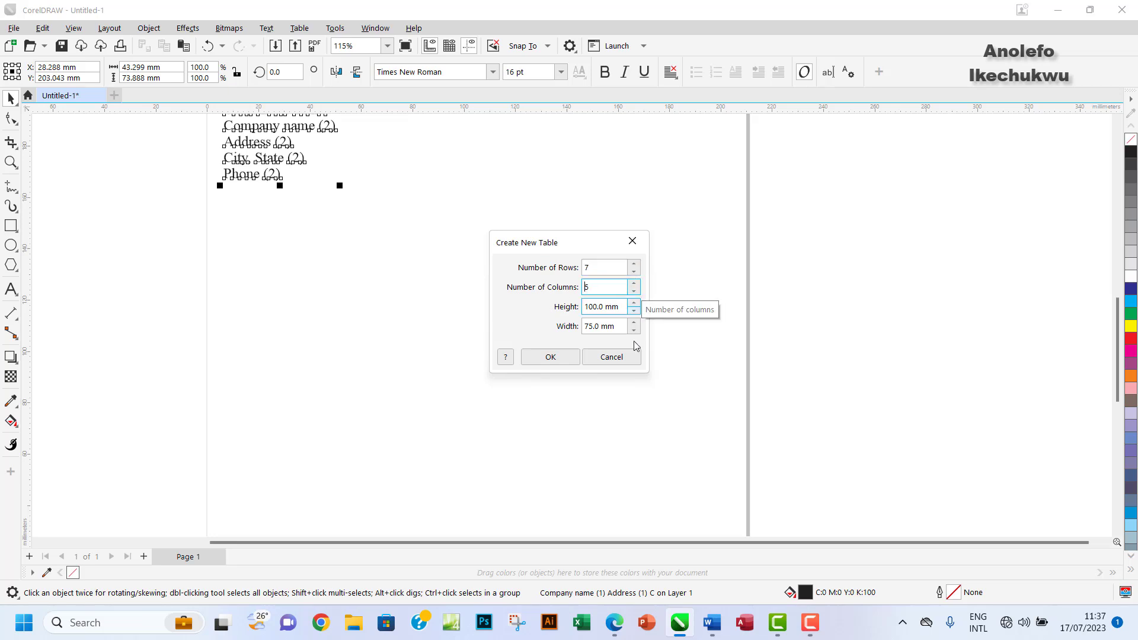
pyautogui.click(550, 357)
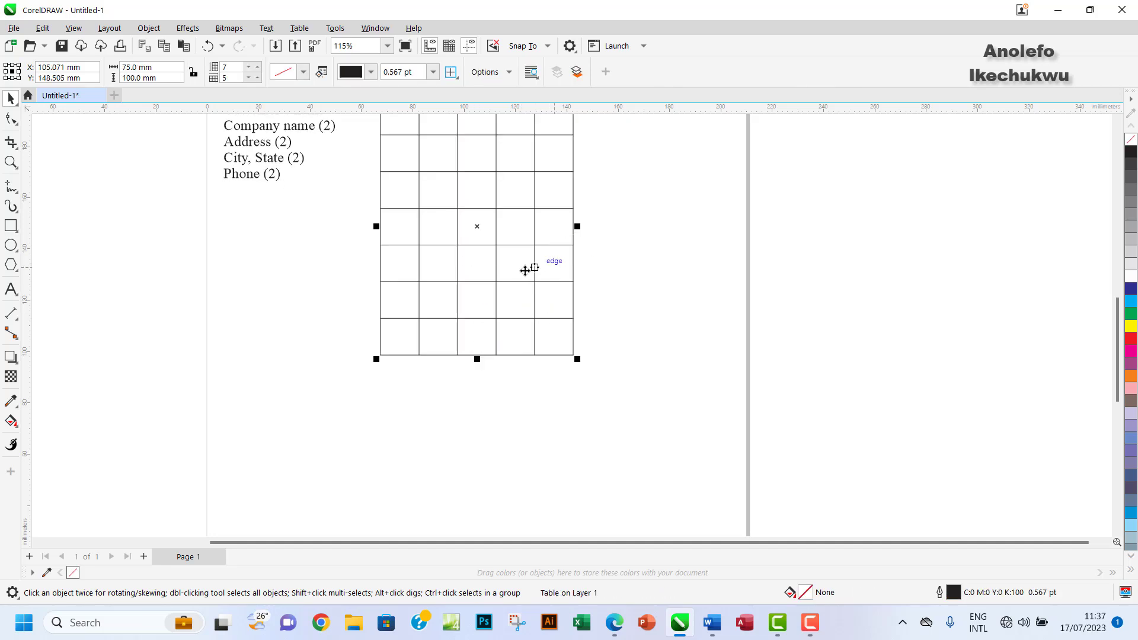
# Step: Move the table below "Phone (2)" and resize it to about 191 mm wide and 72 mm high
pyautogui.moveTo(495, 206); pyautogui.dragTo(346, 314)
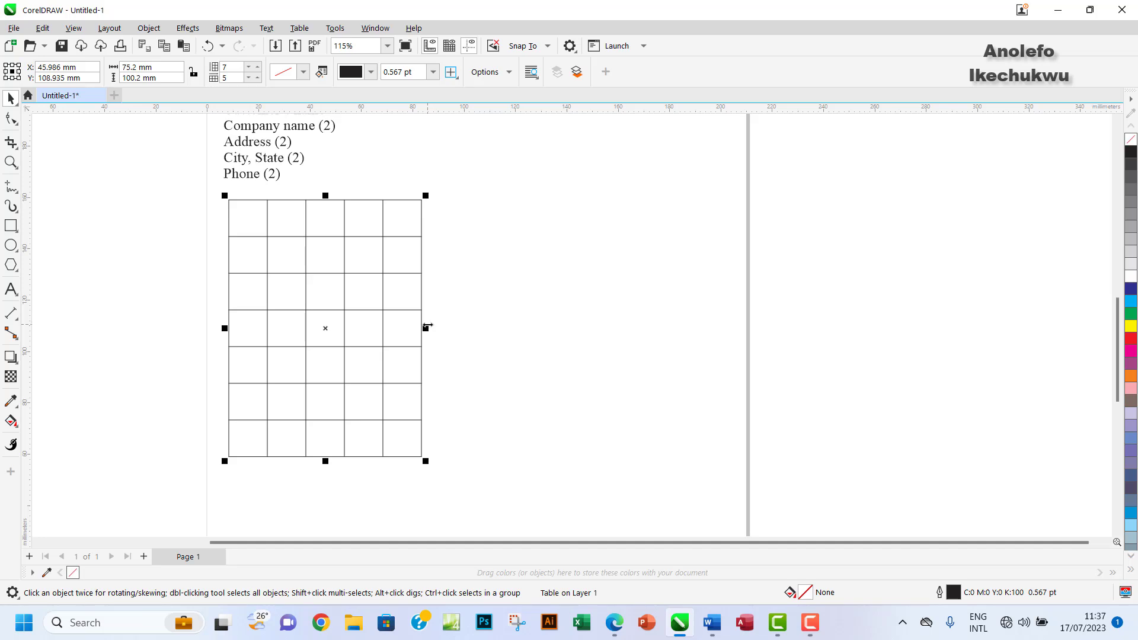
pyautogui.moveTo(426, 328); pyautogui.dragTo(720, 297)
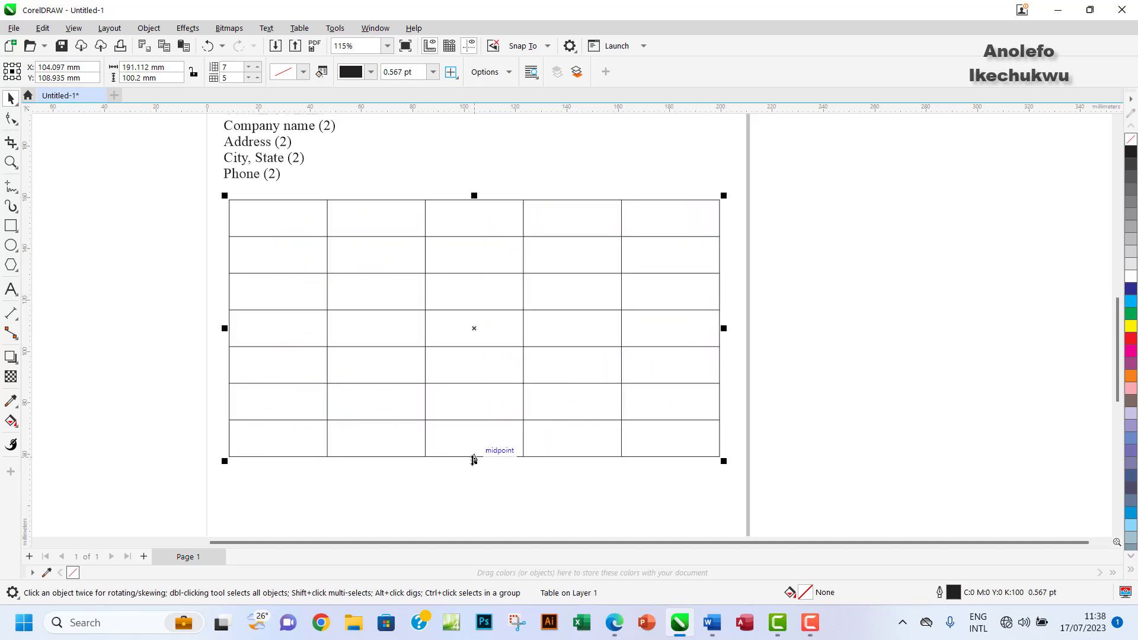
pyautogui.moveTo(474, 459); pyautogui.dragTo(483, 384)
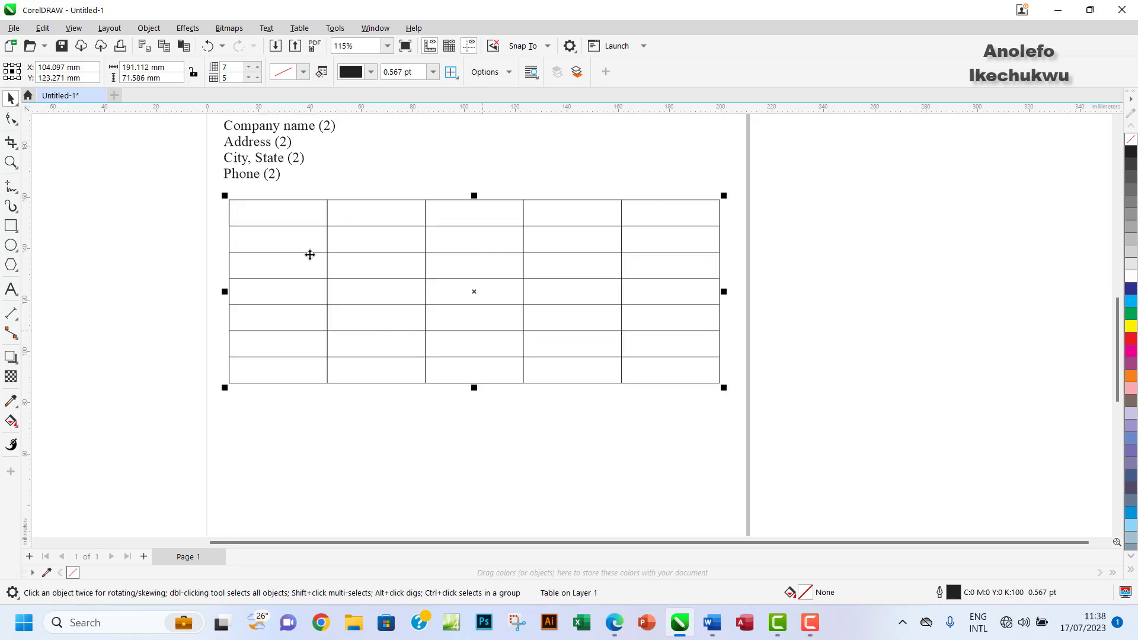
# Step: Increase the table height to about 95 mm and clear the trial text from its first cell
pyautogui.doubleClick(273, 218)
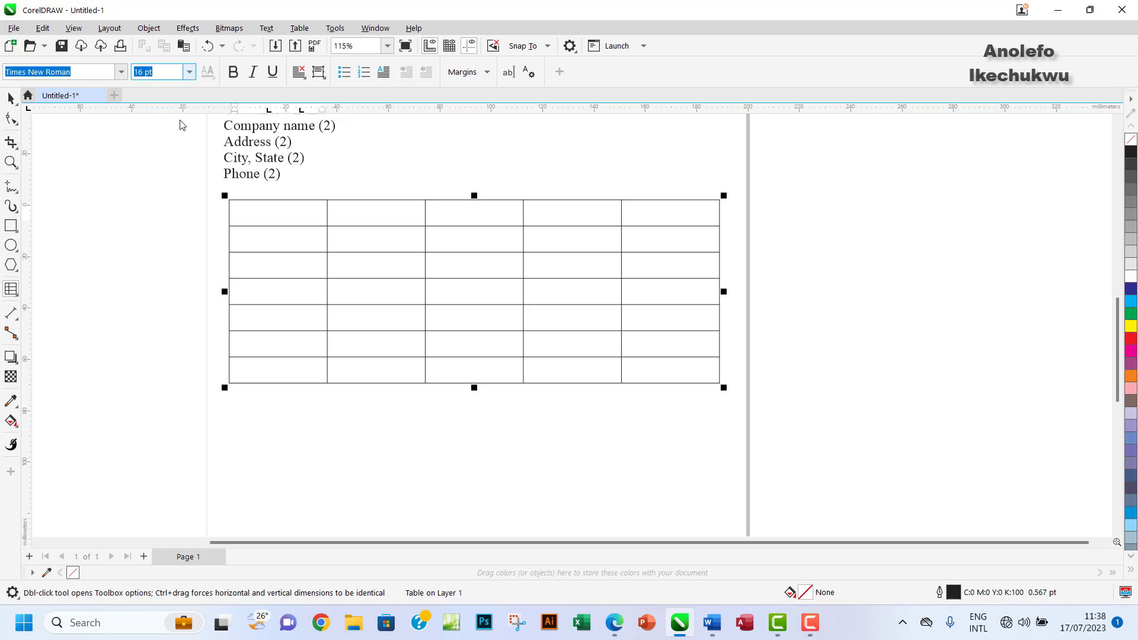
pyautogui.moveTo(474, 385); pyautogui.dragTo(474, 448)
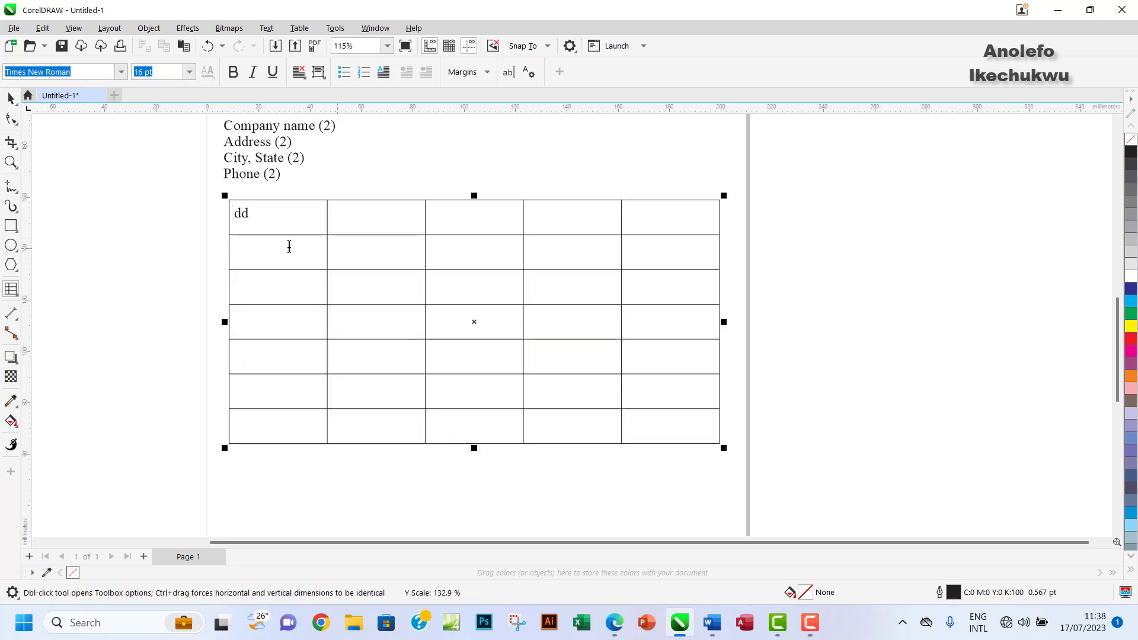
pyautogui.click(253, 217)
pyautogui.press('BackSpace')
pyautogui.press('BackSpace')
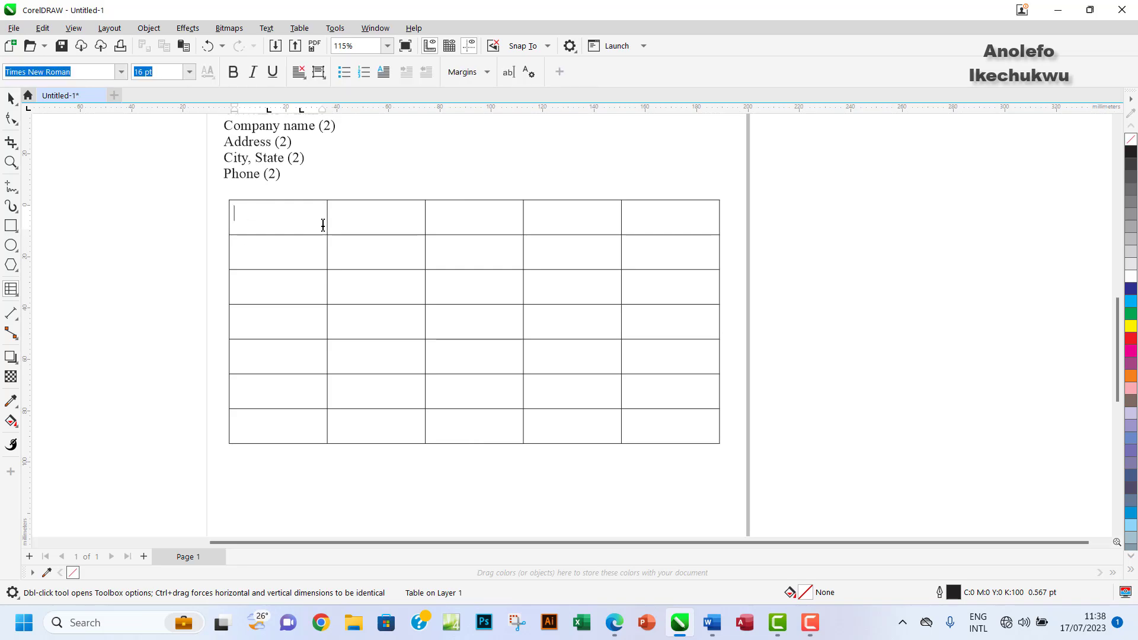
# Step: Enter the heading "S/N" in the first cell of the table's top row
pyautogui.write('s/')
pyautogui.press('BackSpace')
pyautogui.press('BackSpace')
pyautogui.write('S')
pyautogui.press('Tab')
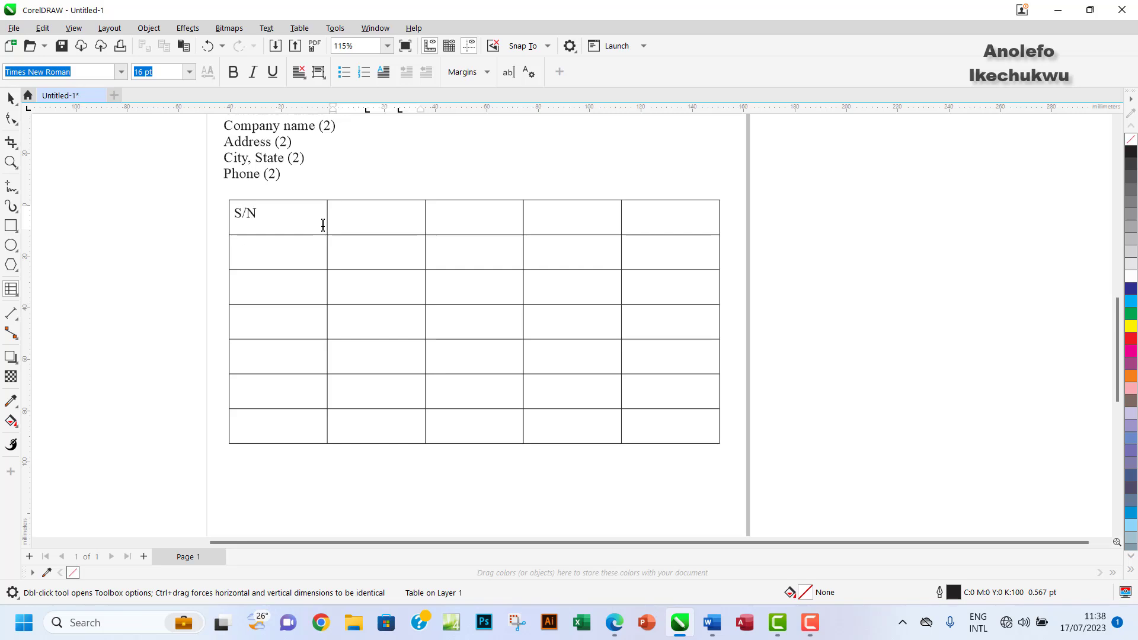
# Step: Enter "DESCRIPTION" in the second header cell, and widen its column and the whole table, the latter to about 196 mm
pyautogui.write('DESCRIPTIO')
pyautogui.moveTo(428, 217); pyautogui.dragTo(443, 219)
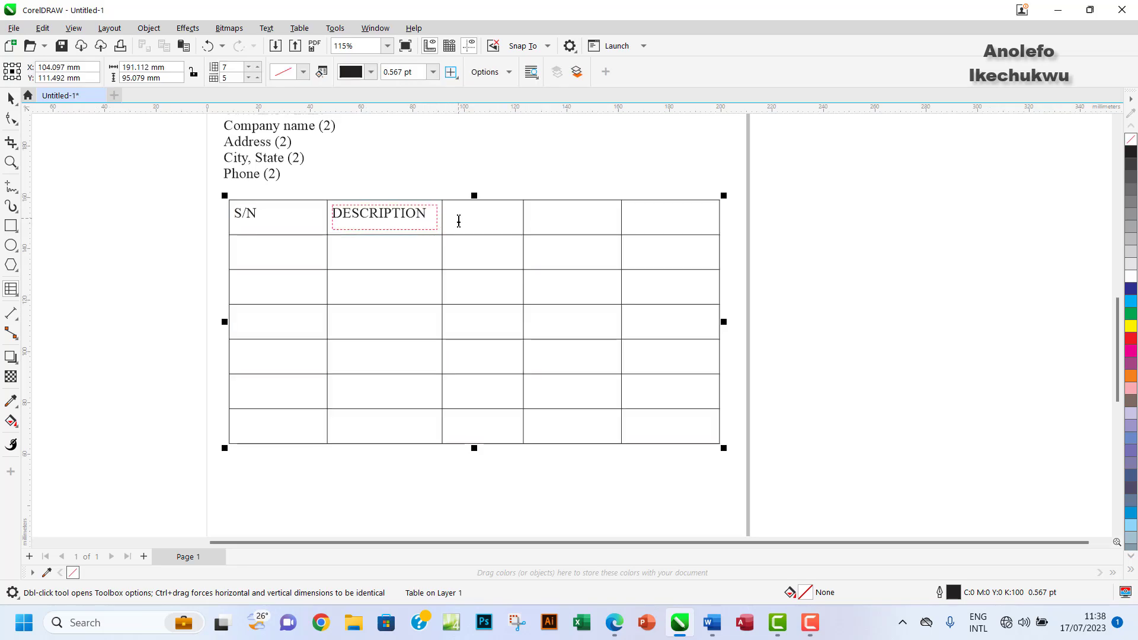
pyautogui.click(457, 218)
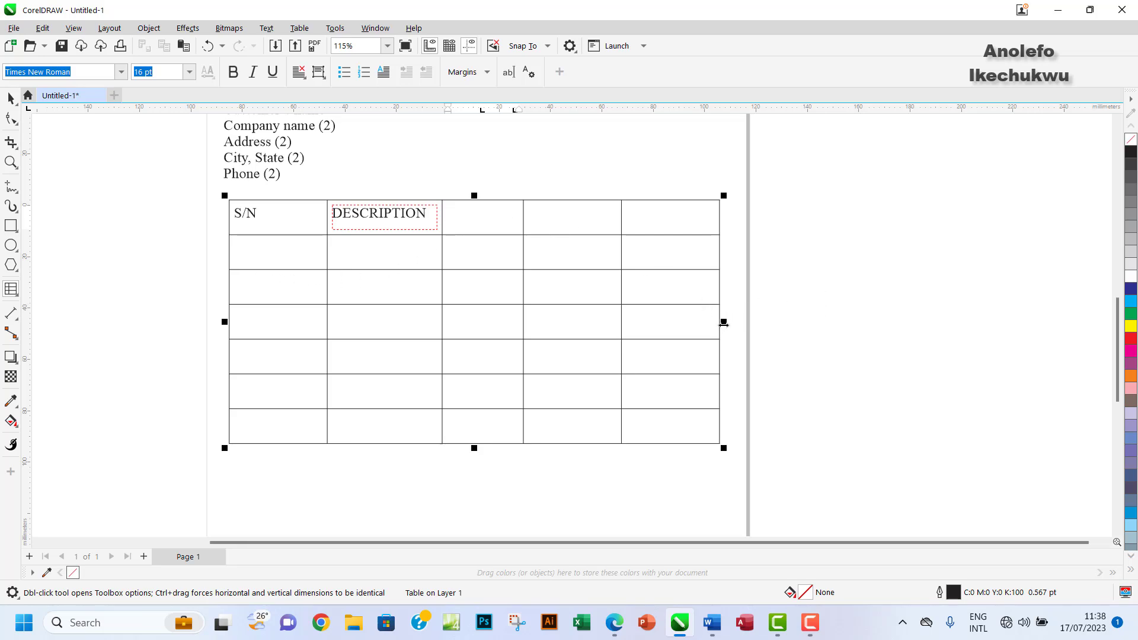
pyautogui.moveTo(724, 322); pyautogui.dragTo(738, 322)
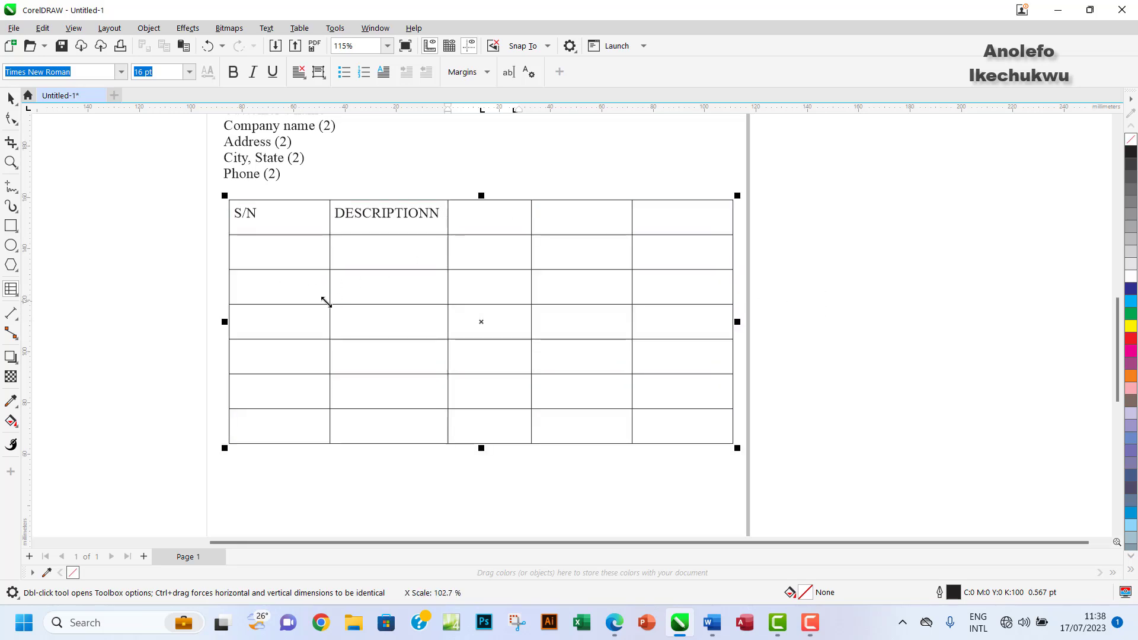
# Step: Enter the heading "QUANTITY" in the third header cell and widen its column to fit the word
pyautogui.click(462, 216)
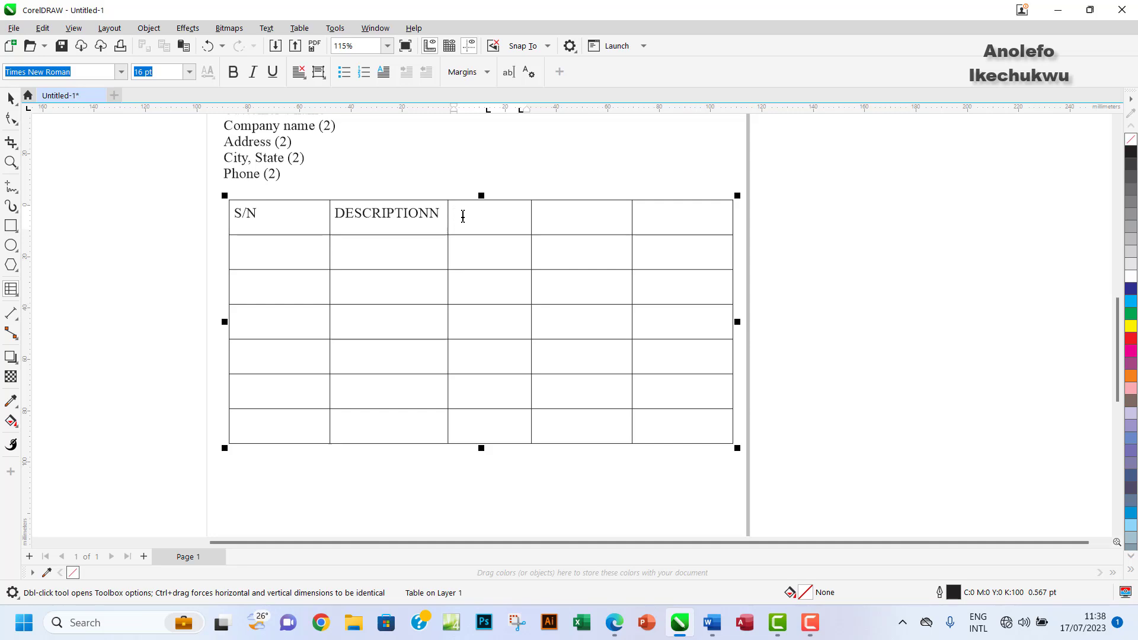
pyautogui.write('QUANTIT')
pyautogui.moveTo(533, 224); pyautogui.dragTo(547, 224)
# Step: Enter the heading "UNIT PRICE" in the fourth header cell and widen its column
pyautogui.click(565, 220)
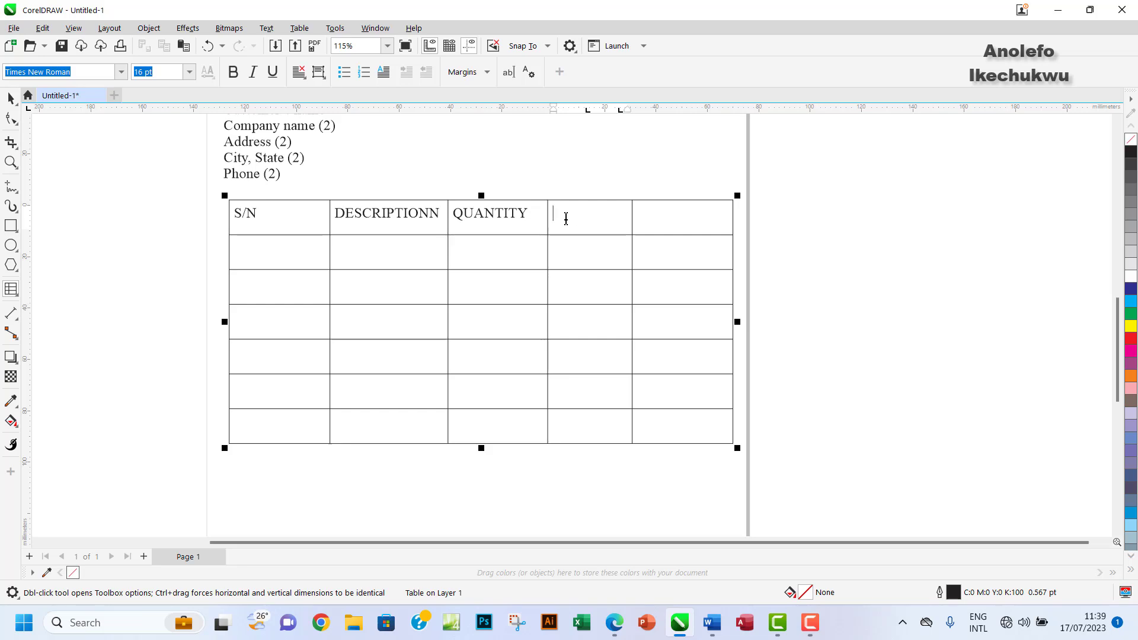
pyautogui.write('UNIT PRICE')
pyautogui.press('BackSpace')
pyautogui.press('BackSpace')
pyautogui.press('BackSpace')
pyautogui.press('BackSpace')
pyautogui.press('BackSpace')
pyautogui.press('BackSpace')
pyautogui.moveTo(631, 221); pyautogui.dragTo(661, 221)
# Step: Enter the heading "AMOUNT" in the last header cell of the table
pyautogui.click(674, 219)
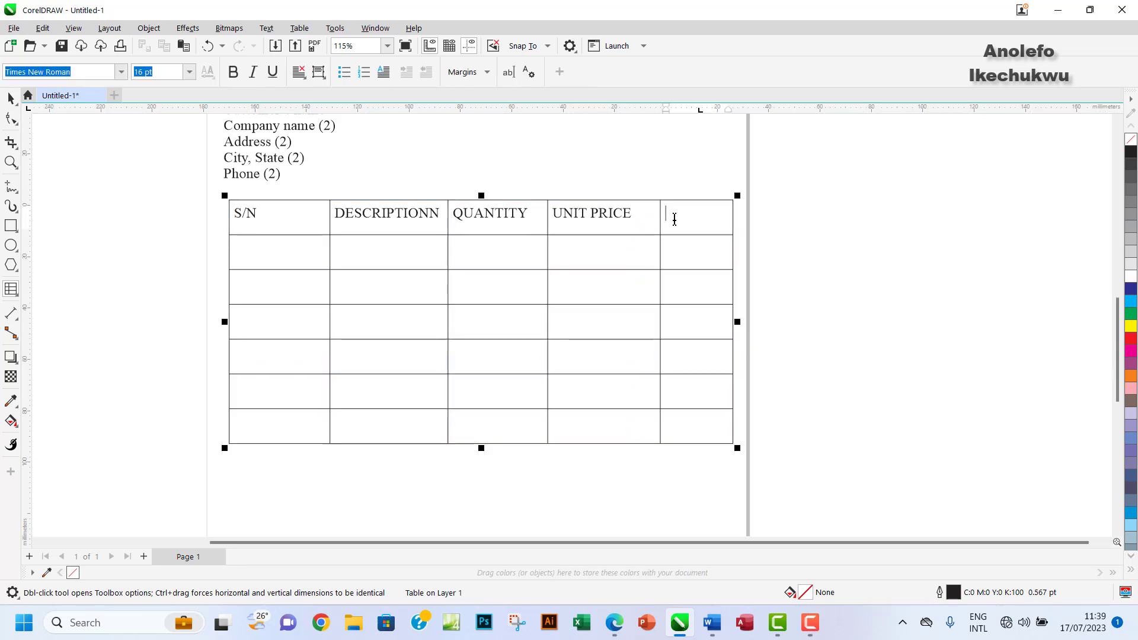
pyautogui.write('AMOUN')
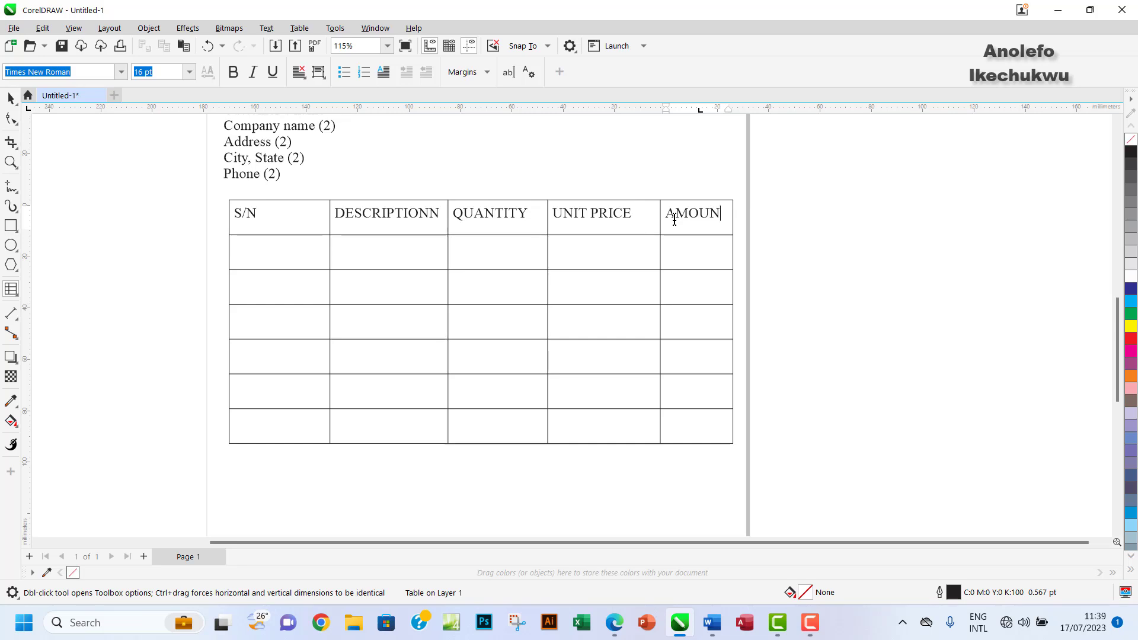
pyautogui.press('Escape')
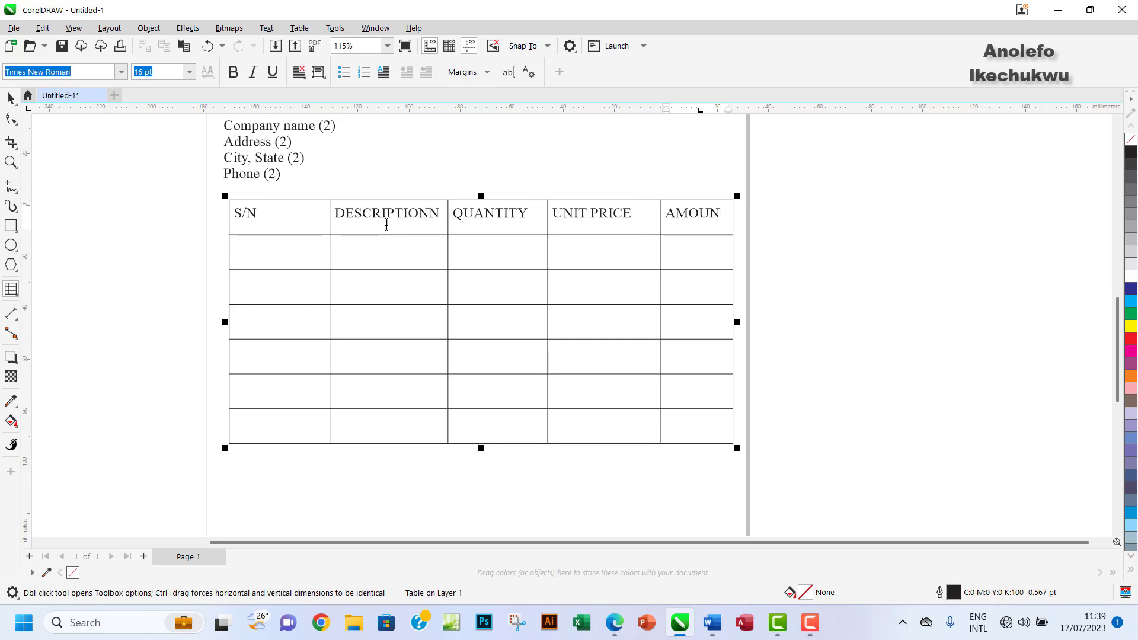
# Step: Select all cells of the table and distribute the columns evenly
pyautogui.moveTo(242, 218); pyautogui.dragTo(355, 220)
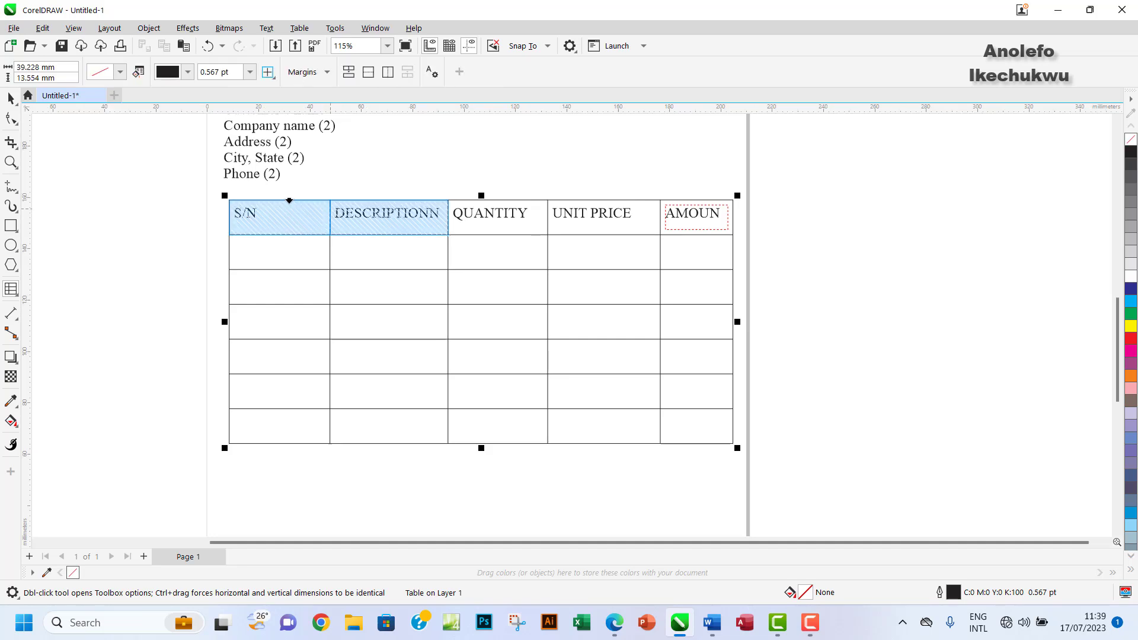
pyautogui.moveTo(288, 200); pyautogui.dragTo(668, 228)
pyautogui.rightClick(585, 225)
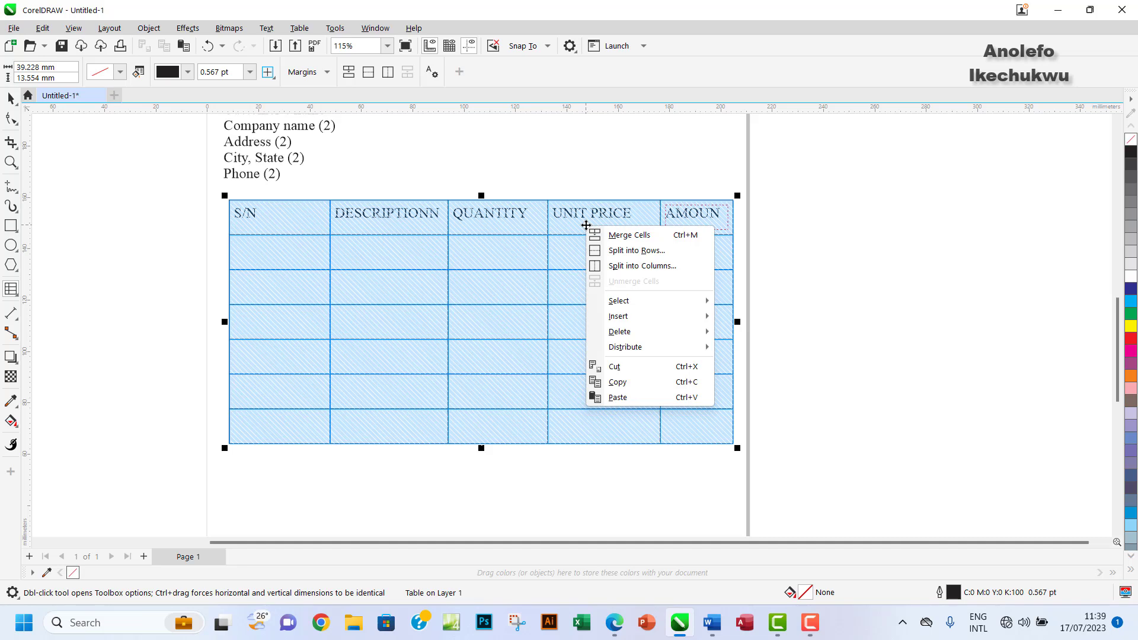
pyautogui.moveTo(643, 348)
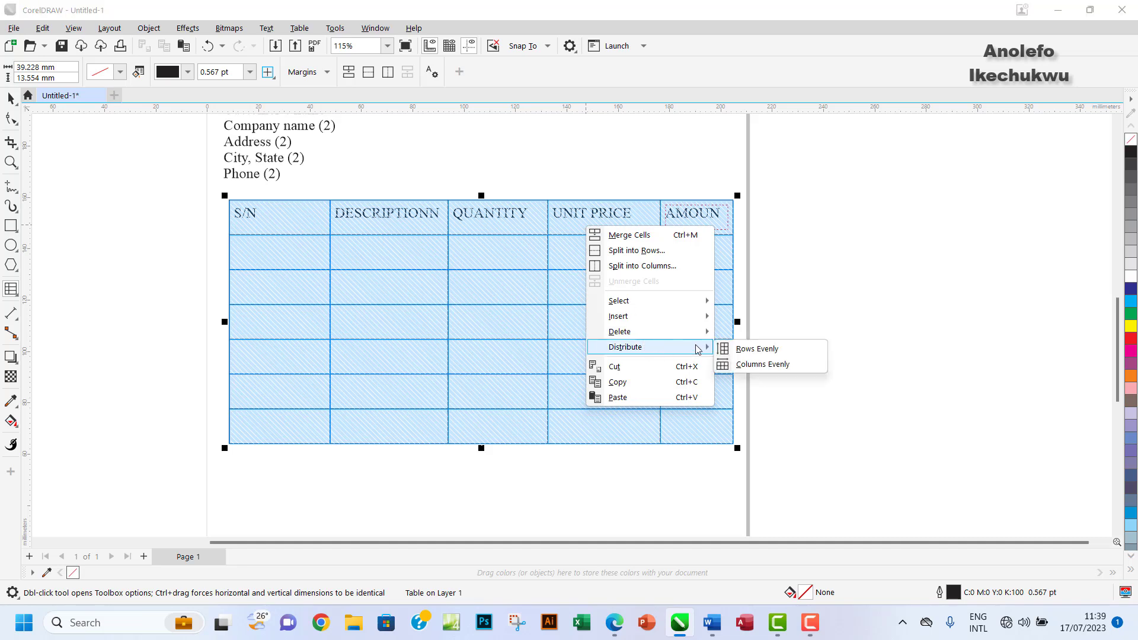
pyautogui.click(742, 364)
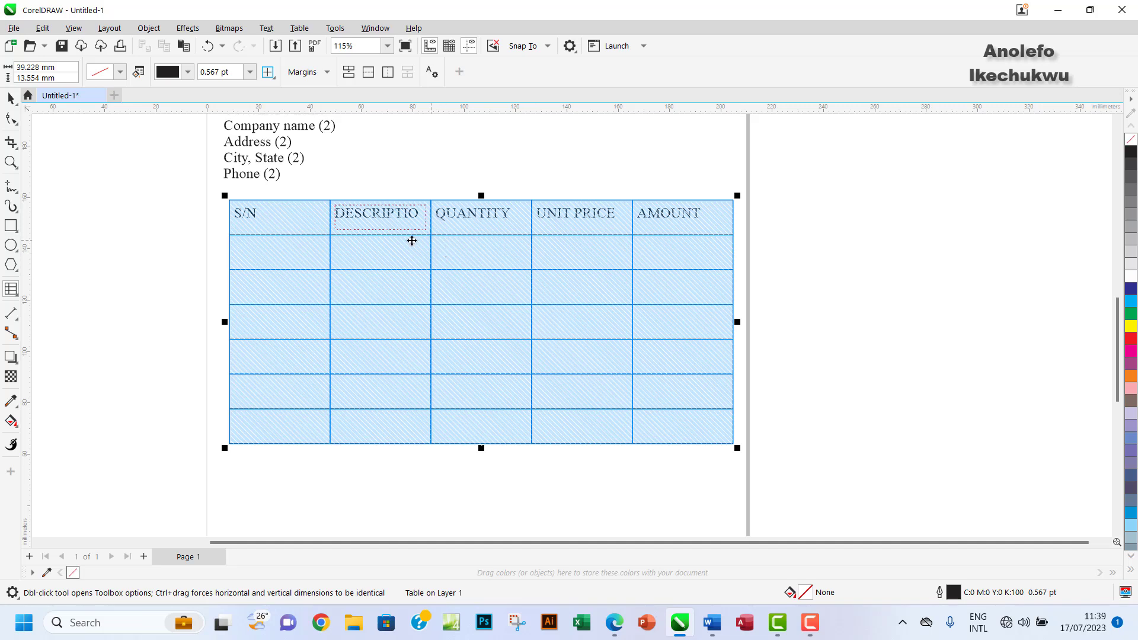
# Step: Narrow the S/N column so the DESCRIPTION column widens, and compare the table with the exam PDF
pyautogui.click(389, 252)
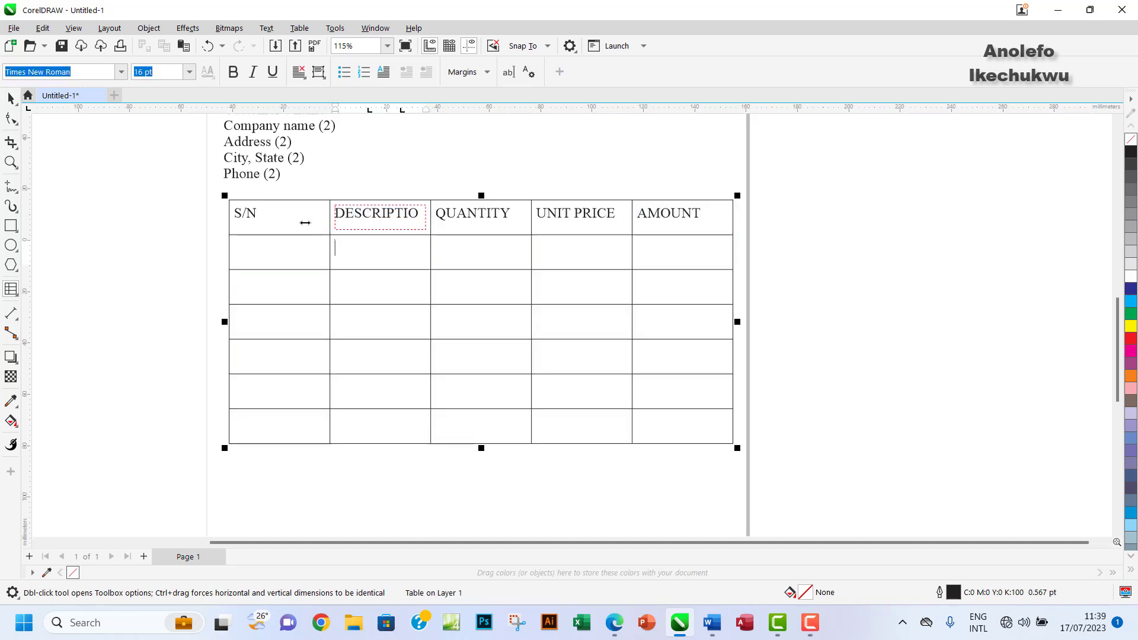
pyautogui.moveTo(305, 223); pyautogui.dragTo(269, 224)
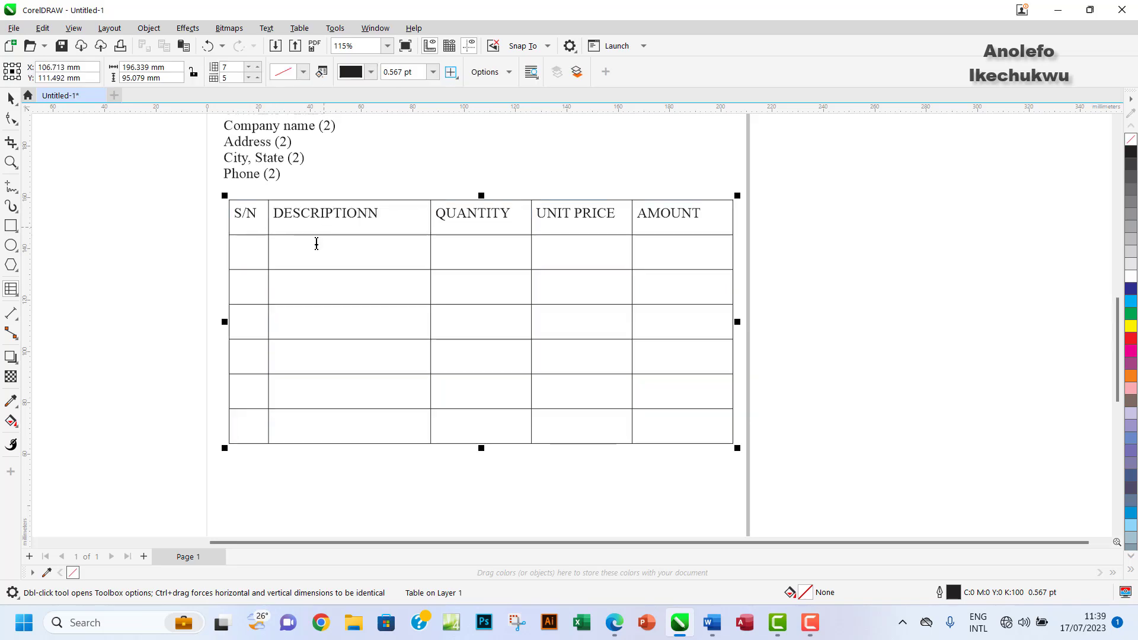
pyautogui.click(617, 625)
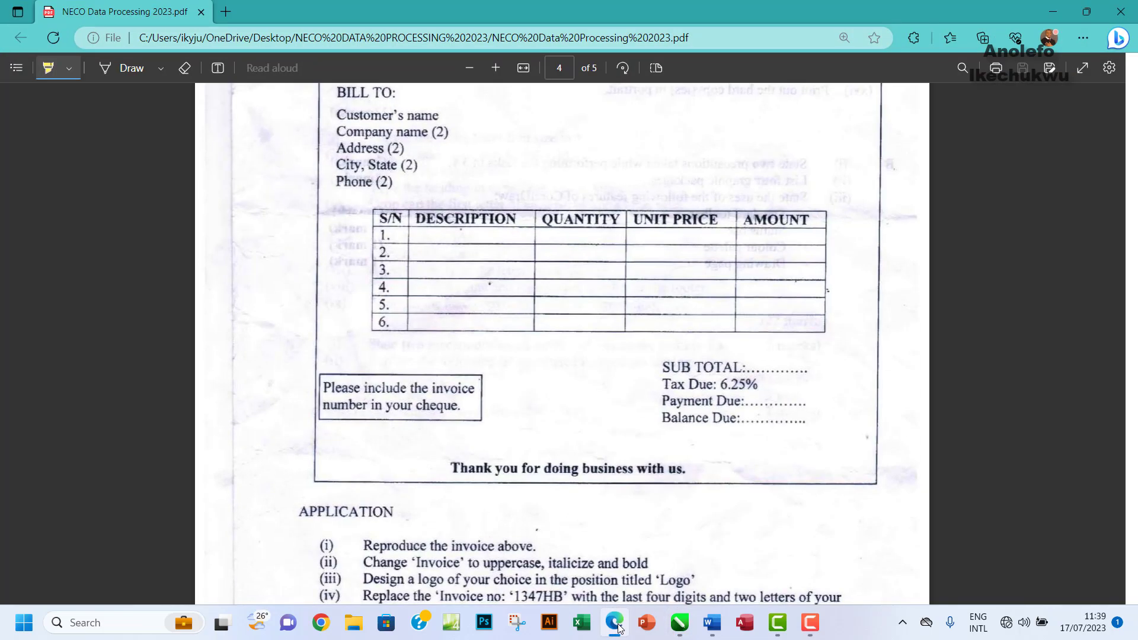
pyautogui.click(617, 625)
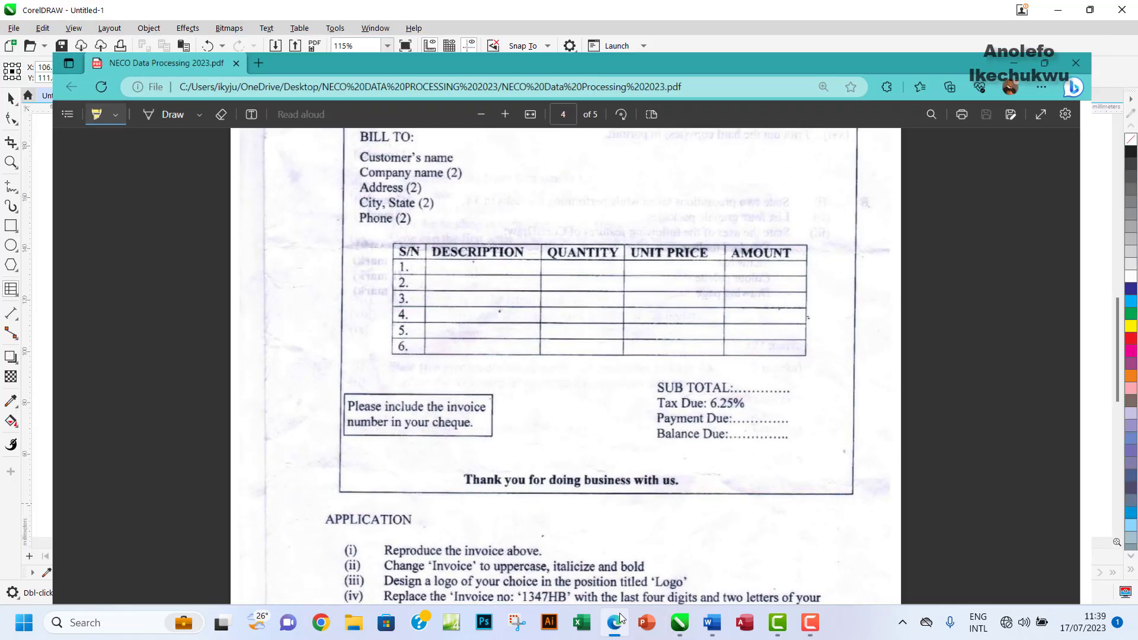
# Step: Number the first three item rows of the S/N column "1.", "2." and "3."
pyautogui.click(253, 254)
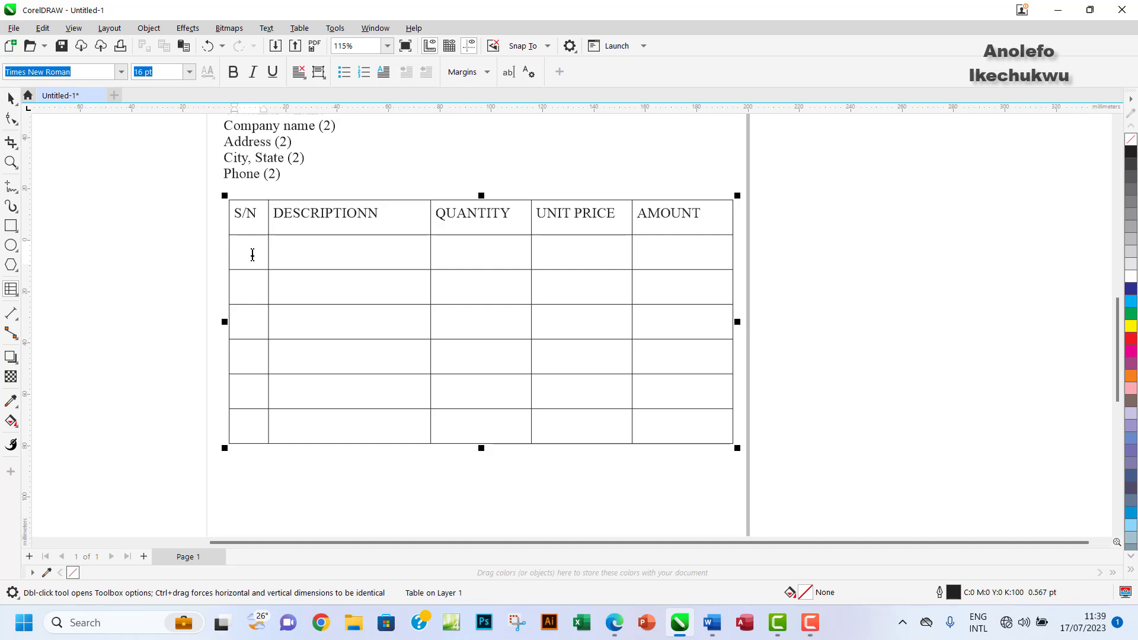
pyautogui.write('1')
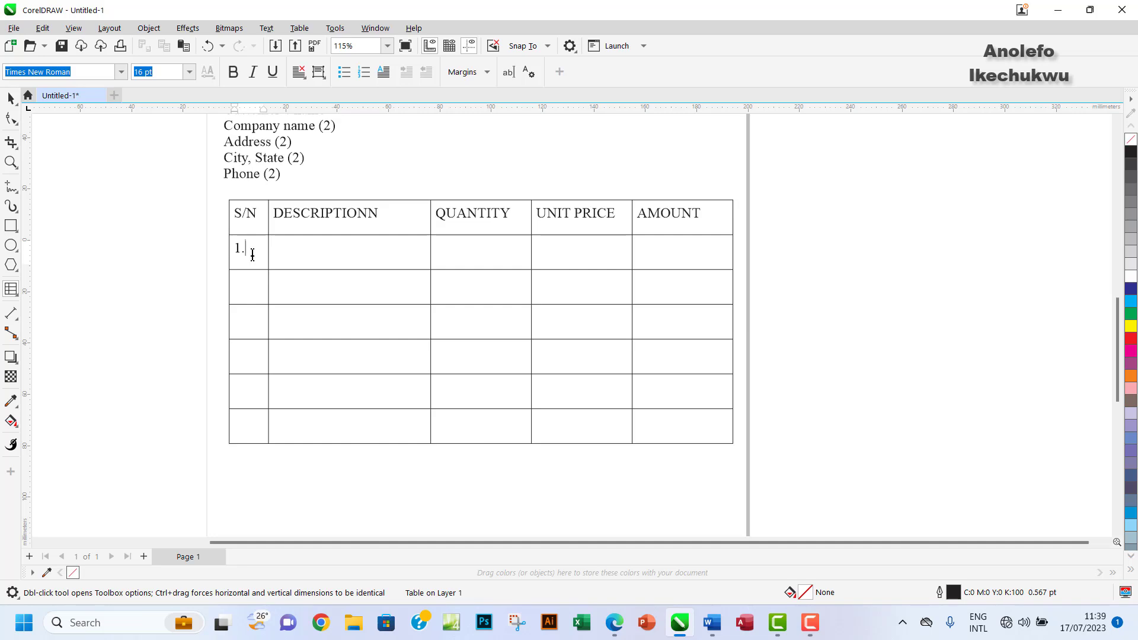
pyautogui.write('.')
pyautogui.click(245, 286)
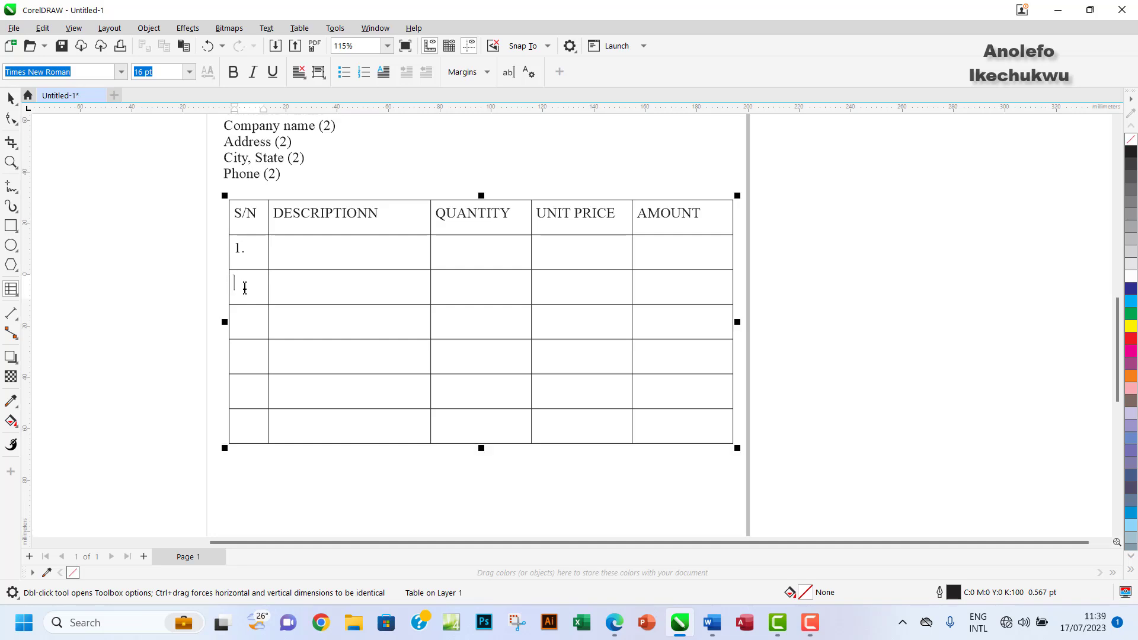
pyautogui.write('2.')
pyautogui.click(246, 331)
pyautogui.write('3')
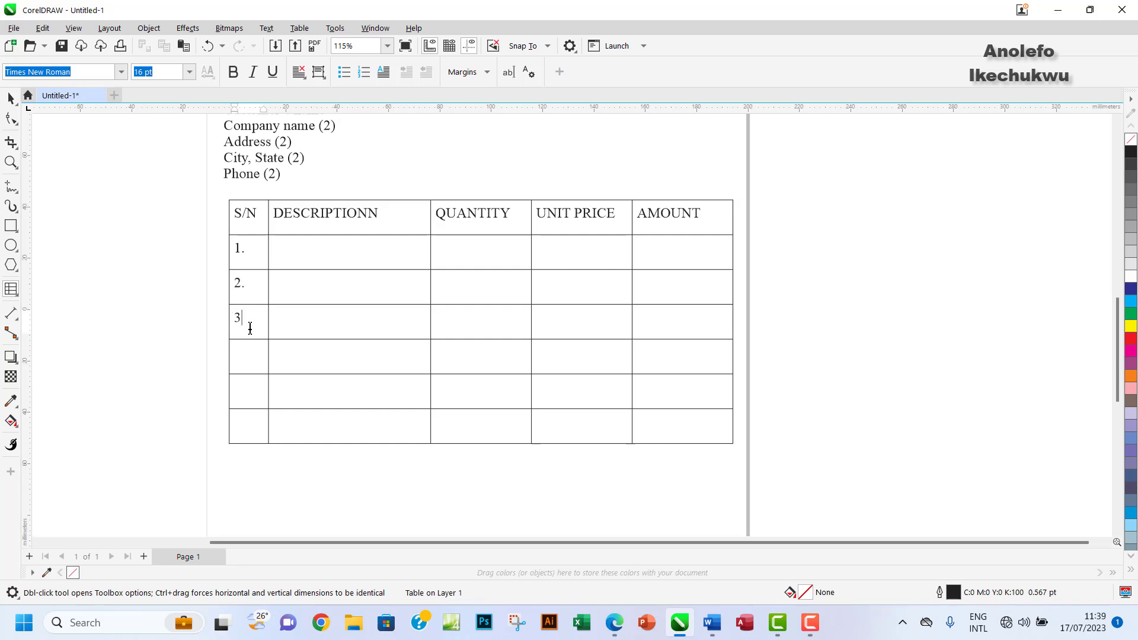
pyautogui.write('.')
# Step: Number the remaining three rows of the S/N column "4.", "5." and "6."
pyautogui.click(240, 358)
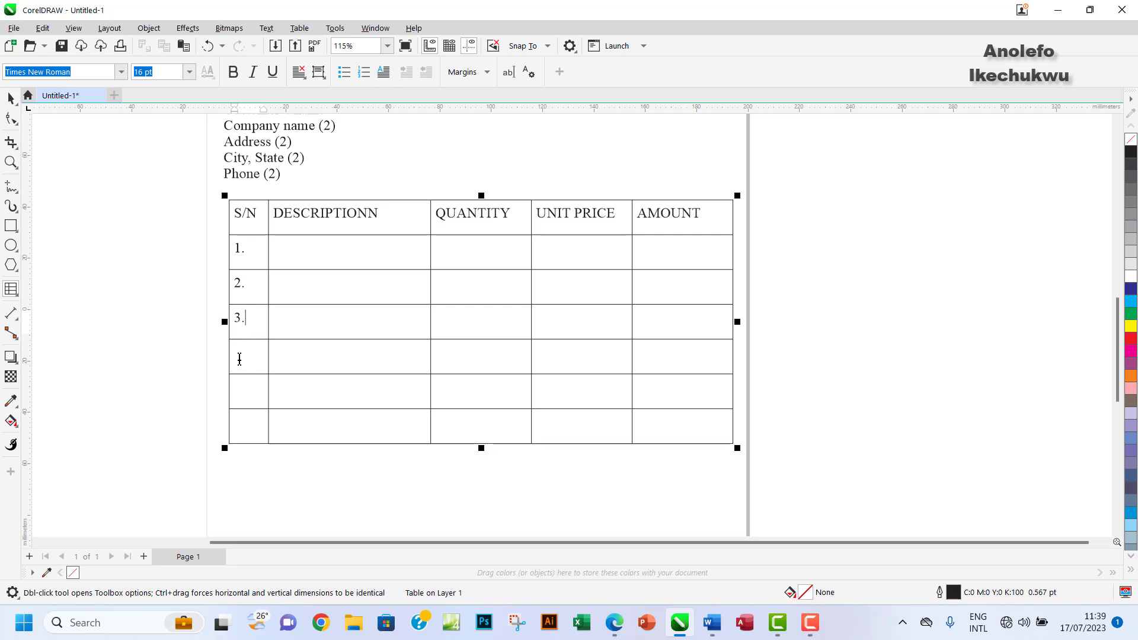
pyautogui.write('4')
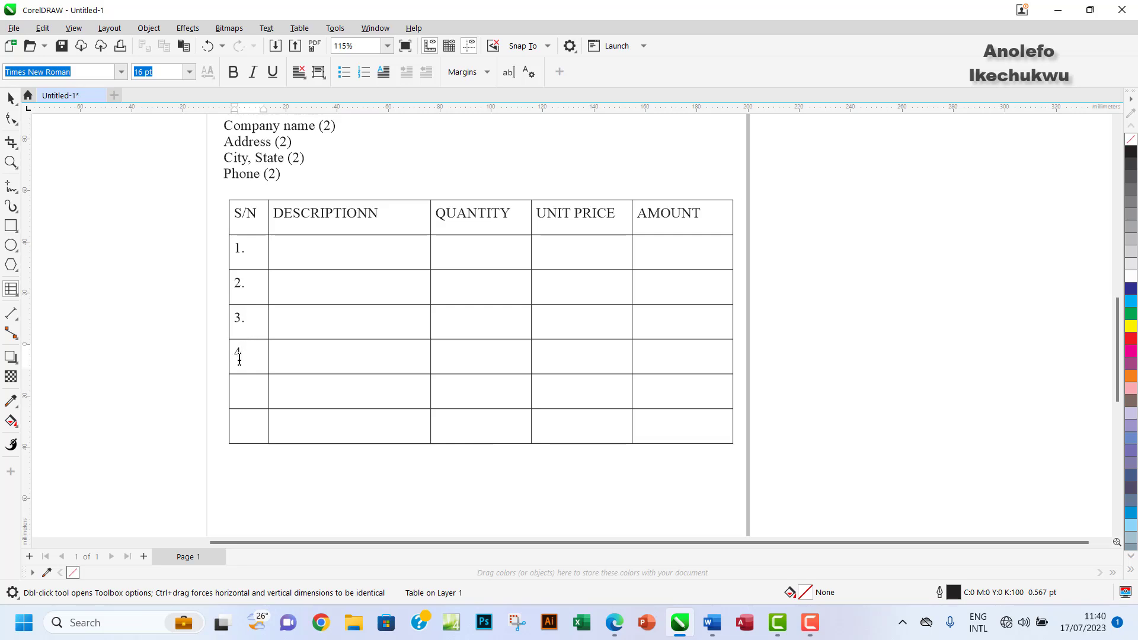
pyautogui.write('.')
pyautogui.click(246, 394)
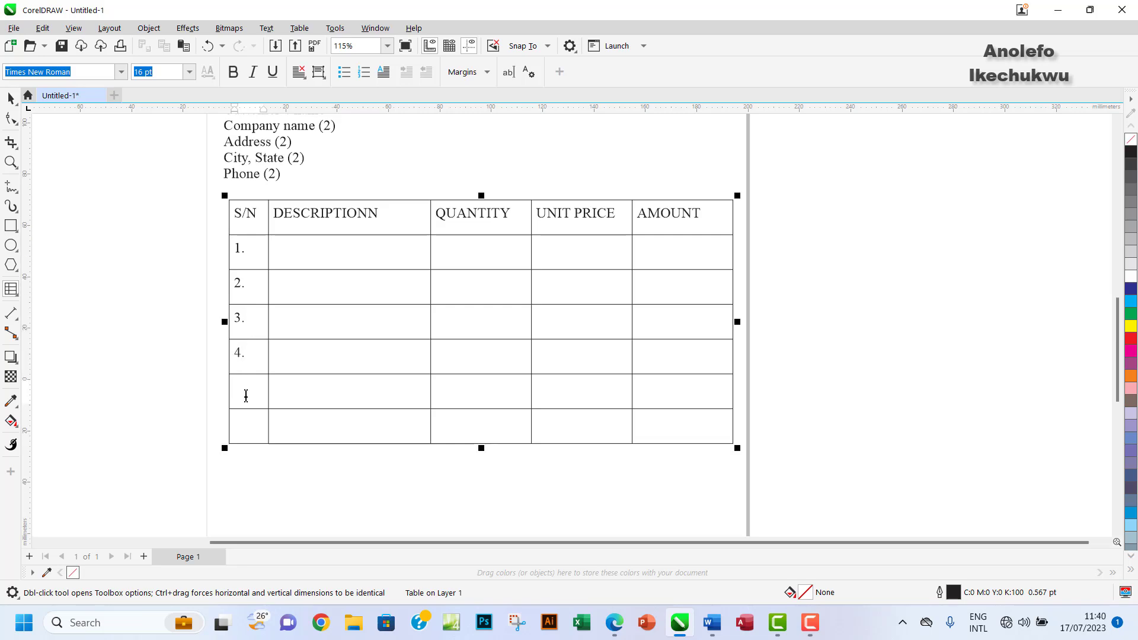
pyautogui.write('5.')
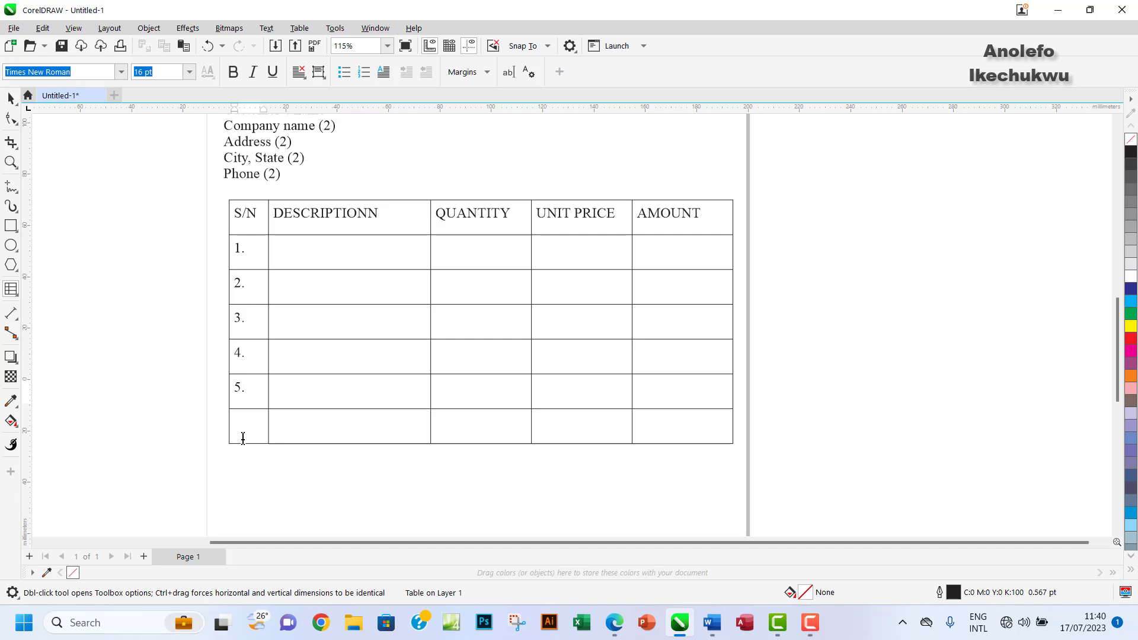
pyautogui.click(247, 434)
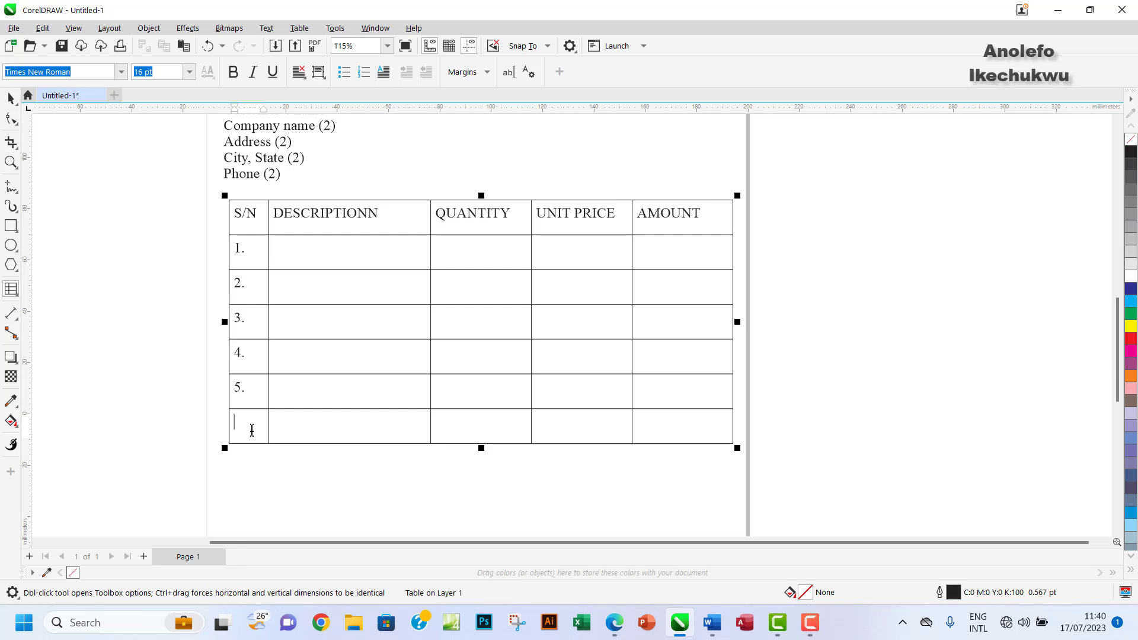
pyautogui.write('6.')
# Step: Make the S/N heading in the table's header row bold
pyautogui.moveTo(241, 215); pyautogui.dragTo(665, 213)
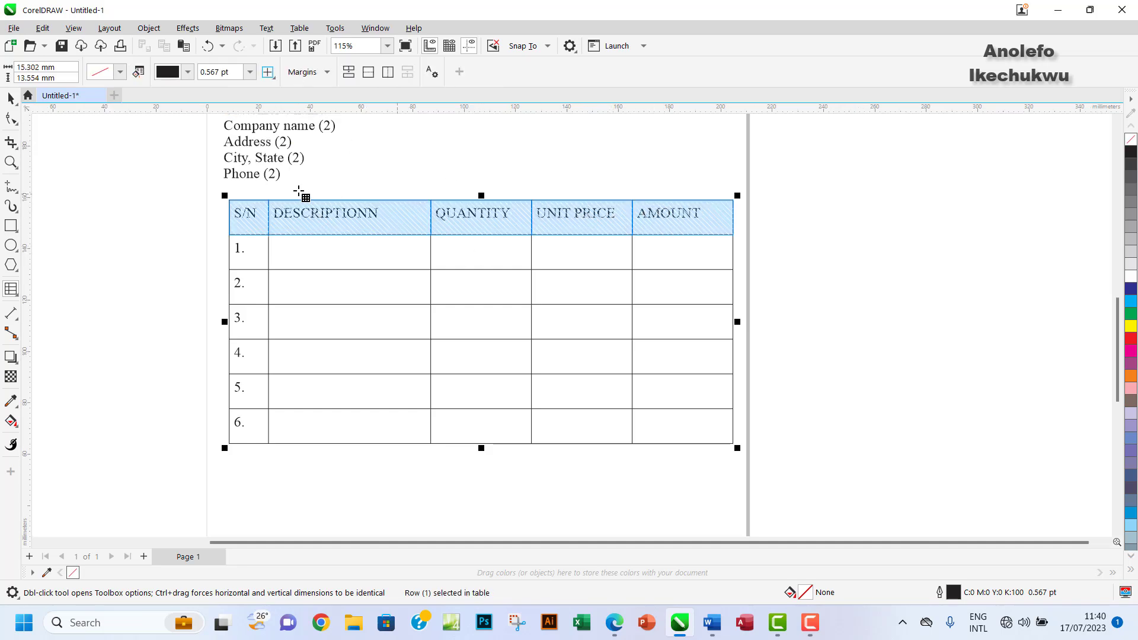
pyautogui.click(290, 229)
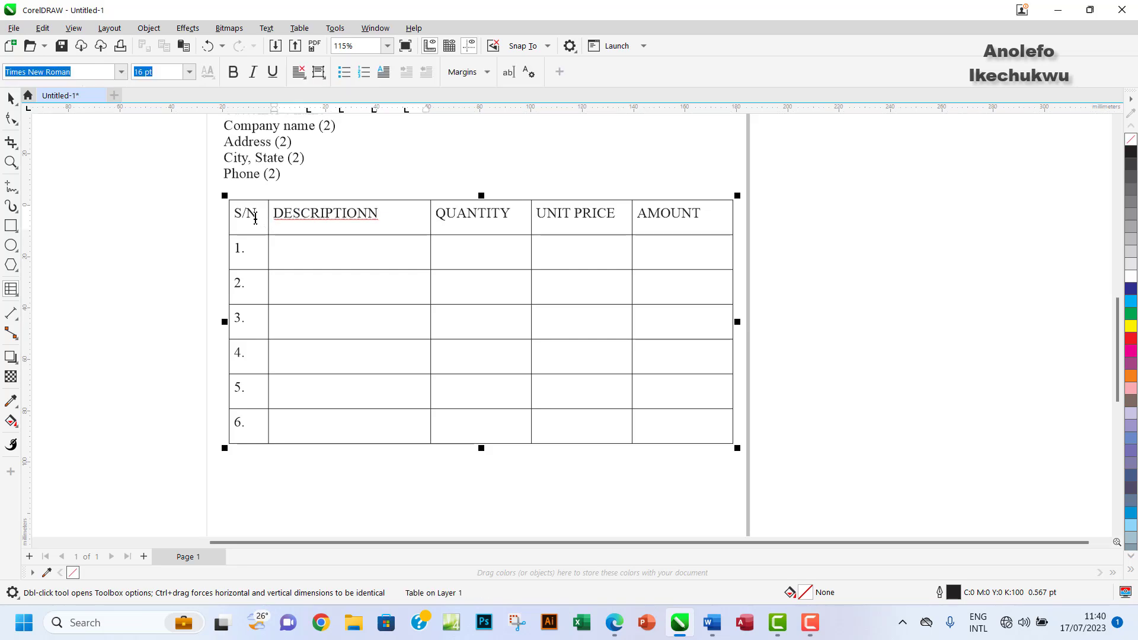
pyautogui.doubleClick(254, 214)
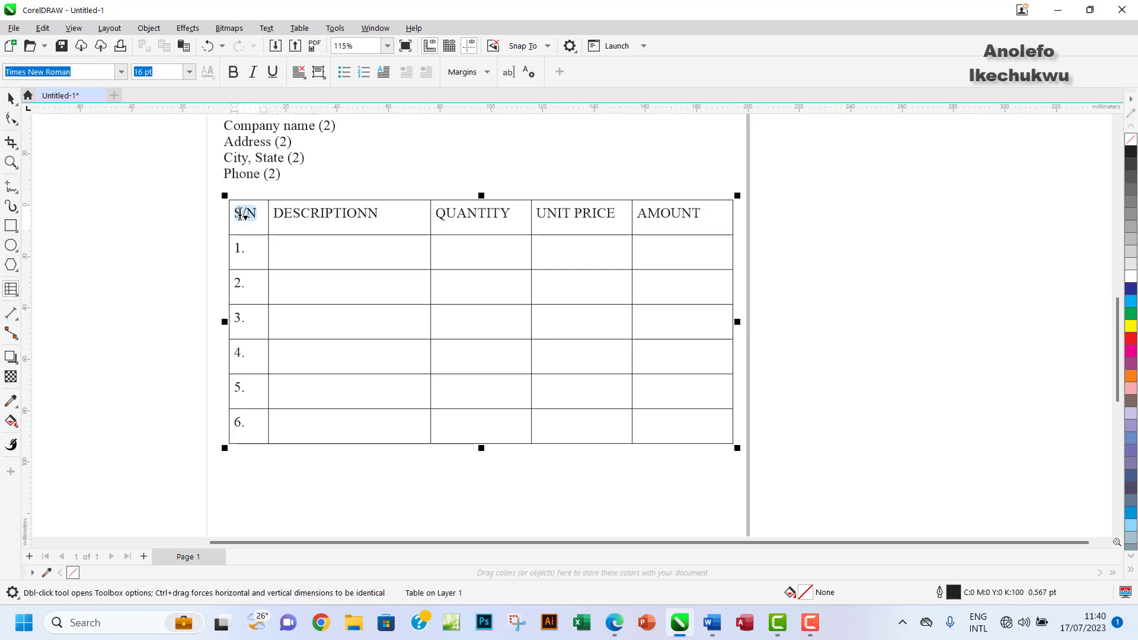
pyautogui.click(233, 72)
# Step: Make the second column heading bold and delete its extra final N so it reads "DESCRIPTION"
pyautogui.click(276, 213)
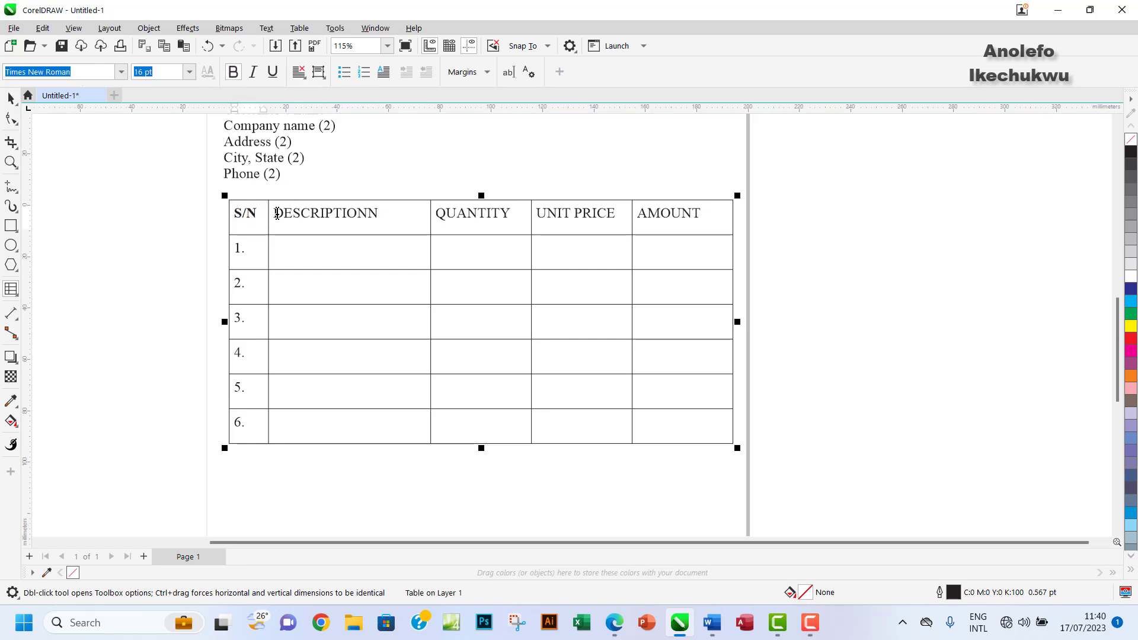
pyautogui.moveTo(277, 214); pyautogui.dragTo(379, 211)
pyautogui.hotkey('ctrl', 'b')
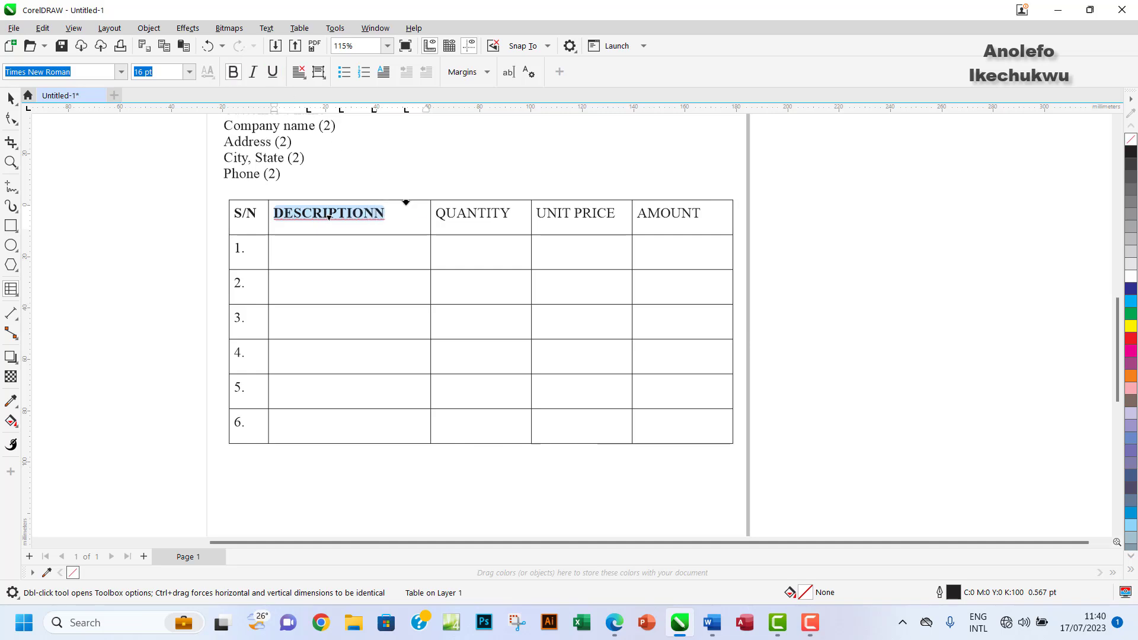
pyautogui.click(391, 214)
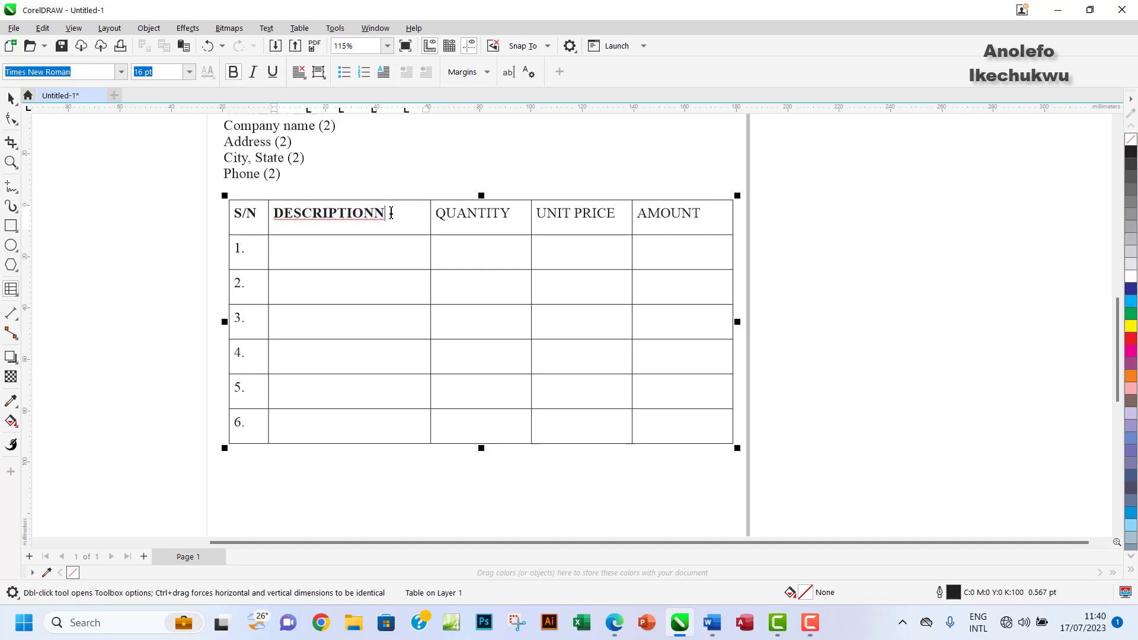
pyautogui.press('BackSpace')
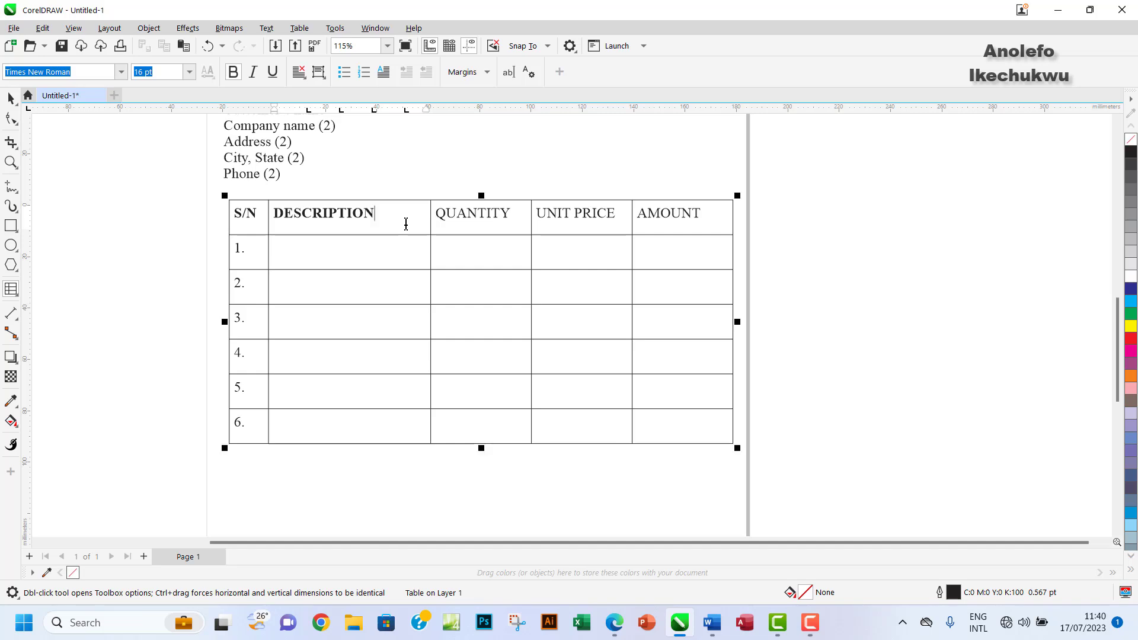
# Step: Make the QUANTITY heading in the table's header row bold
pyautogui.moveTo(403, 221); pyautogui.dragTo(553, 221)
pyautogui.click(417, 218)
pyautogui.moveTo(442, 217); pyautogui.dragTo(510, 217)
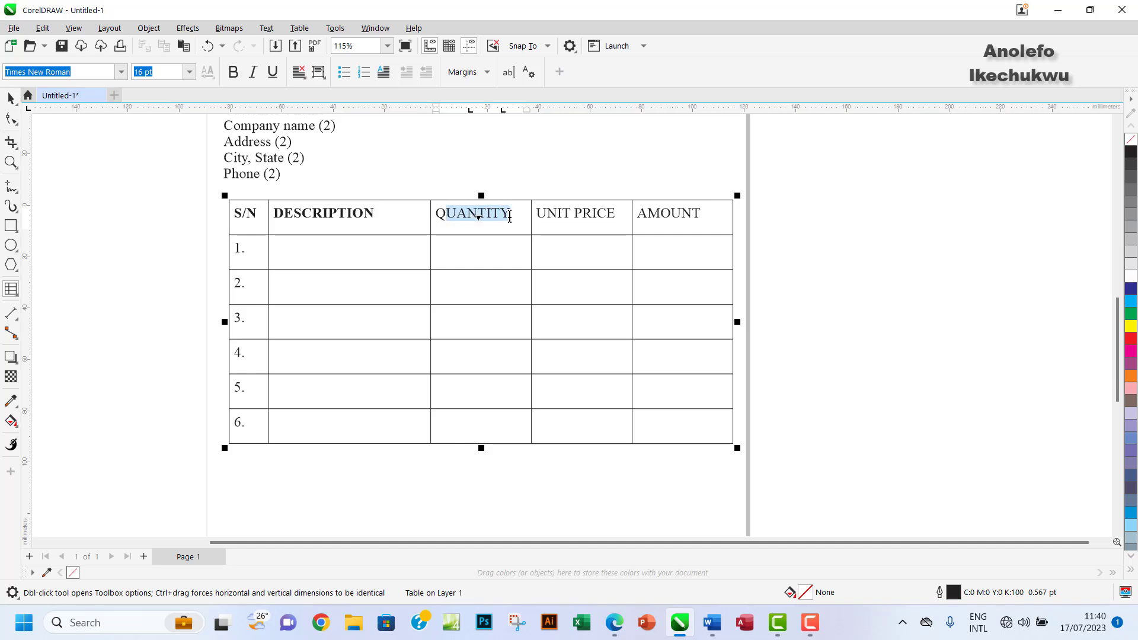
pyautogui.doubleClick(473, 213)
pyautogui.hotkey('ctrl', 'b')
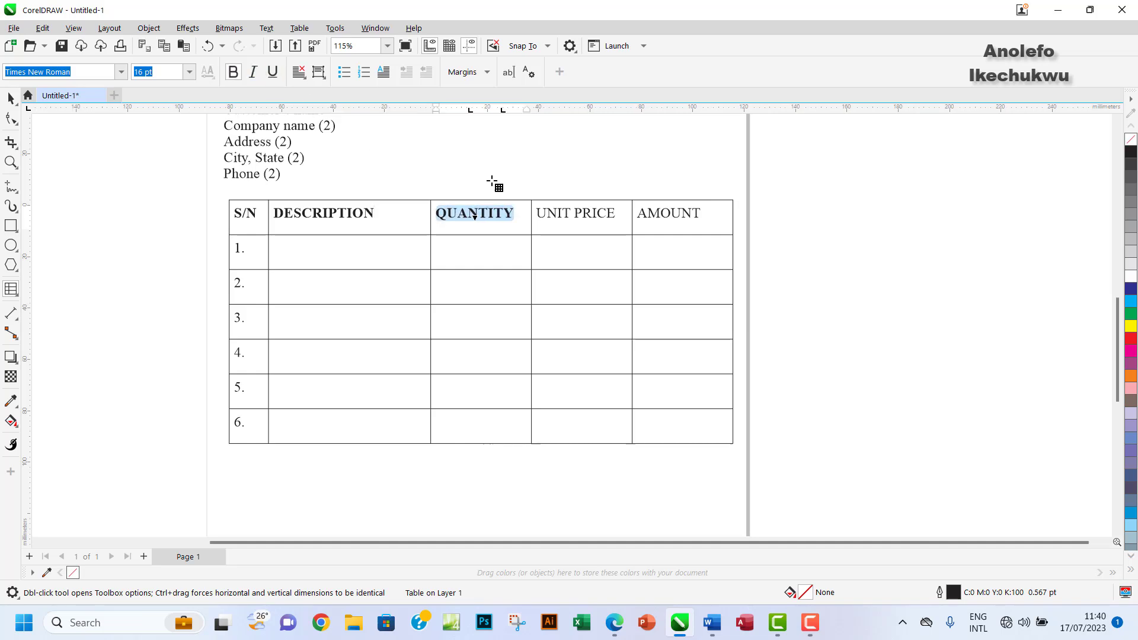
# Step: Make the UNIT PRICE and AMOUNT headings in the header row bold
pyautogui.doubleClick(550, 216)
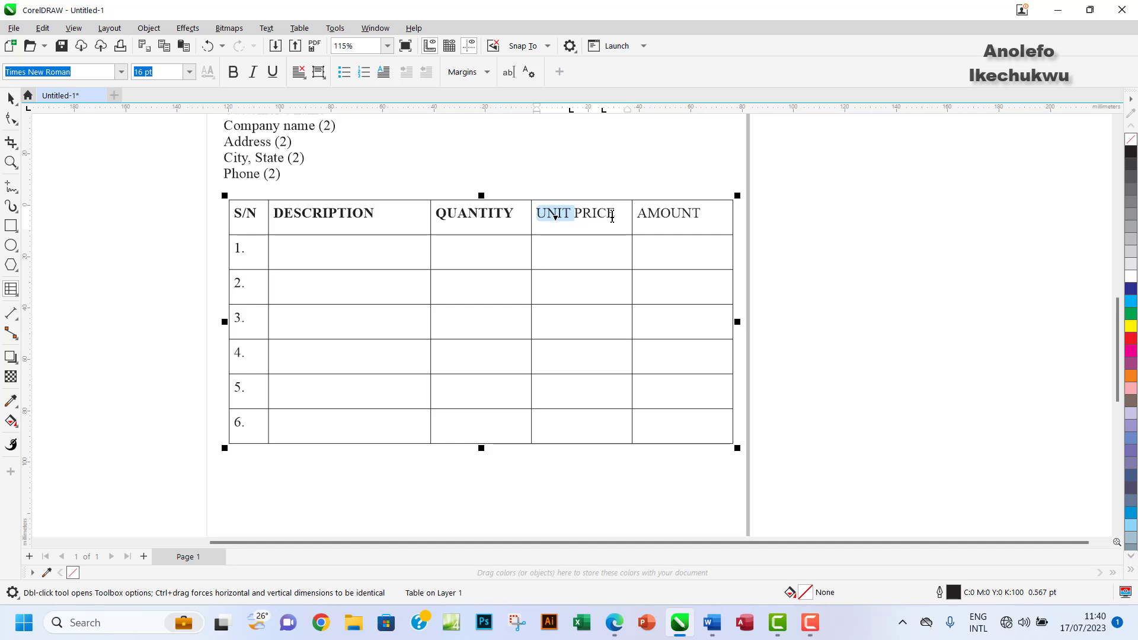
pyautogui.moveTo(615, 214); pyautogui.dragTo(538, 212)
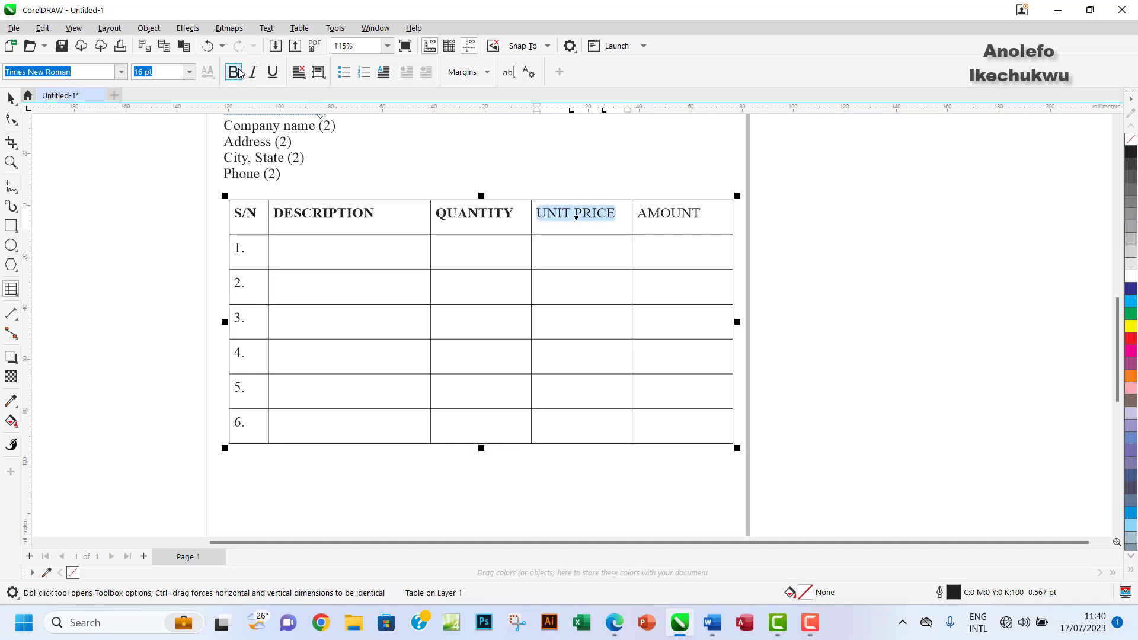
pyautogui.hotkey('ctrl', 'b')
pyautogui.moveTo(639, 214); pyautogui.dragTo(708, 214)
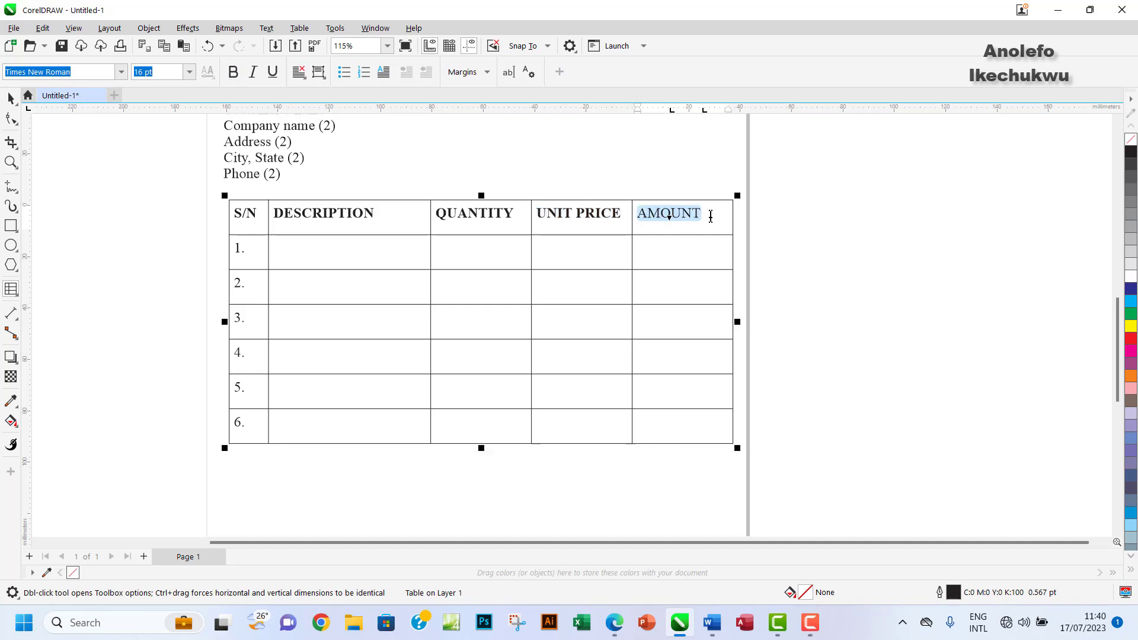
pyautogui.click(234, 74)
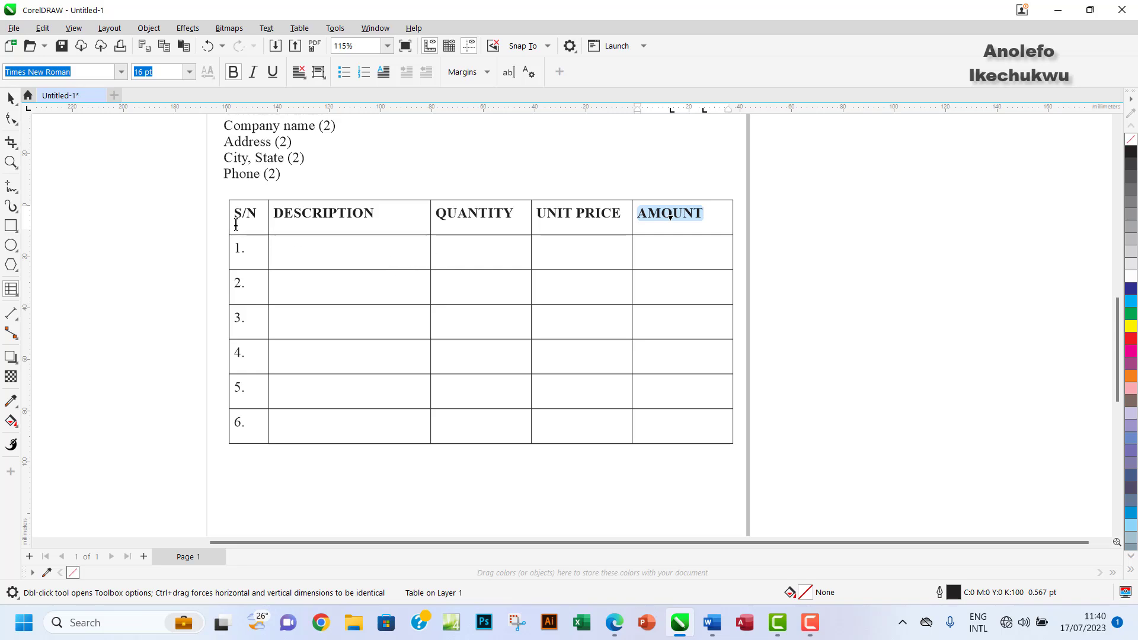
# Step: Select all cells of the table and distribute the rows evenly
pyautogui.moveTo(235, 221); pyautogui.dragTo(687, 433)
pyautogui.rightClick(650, 364)
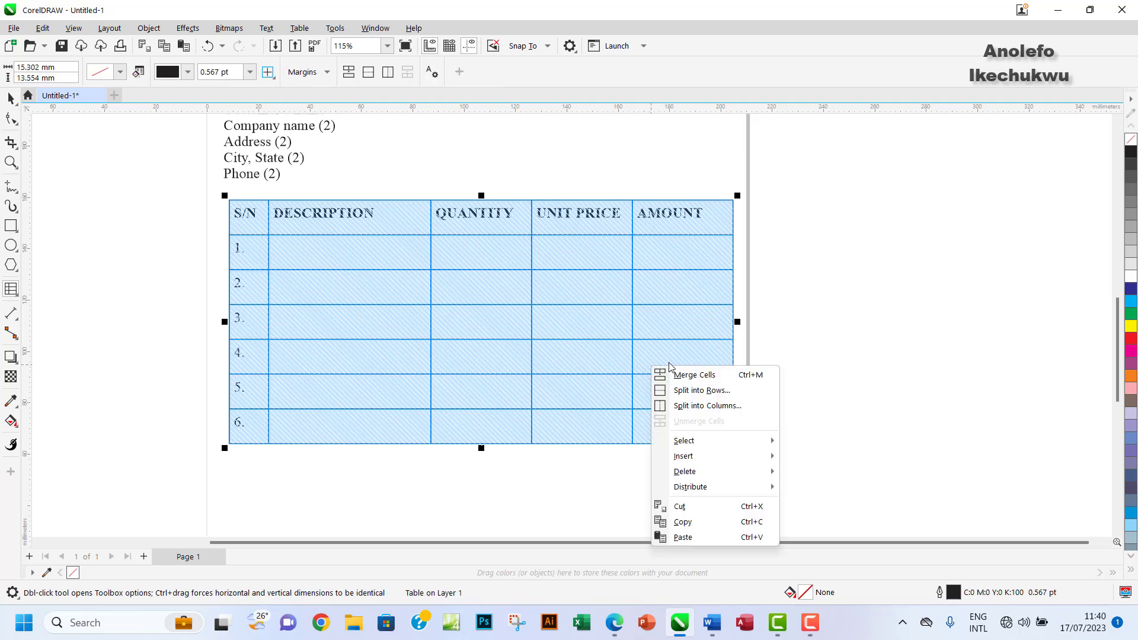
pyautogui.moveTo(767, 487)
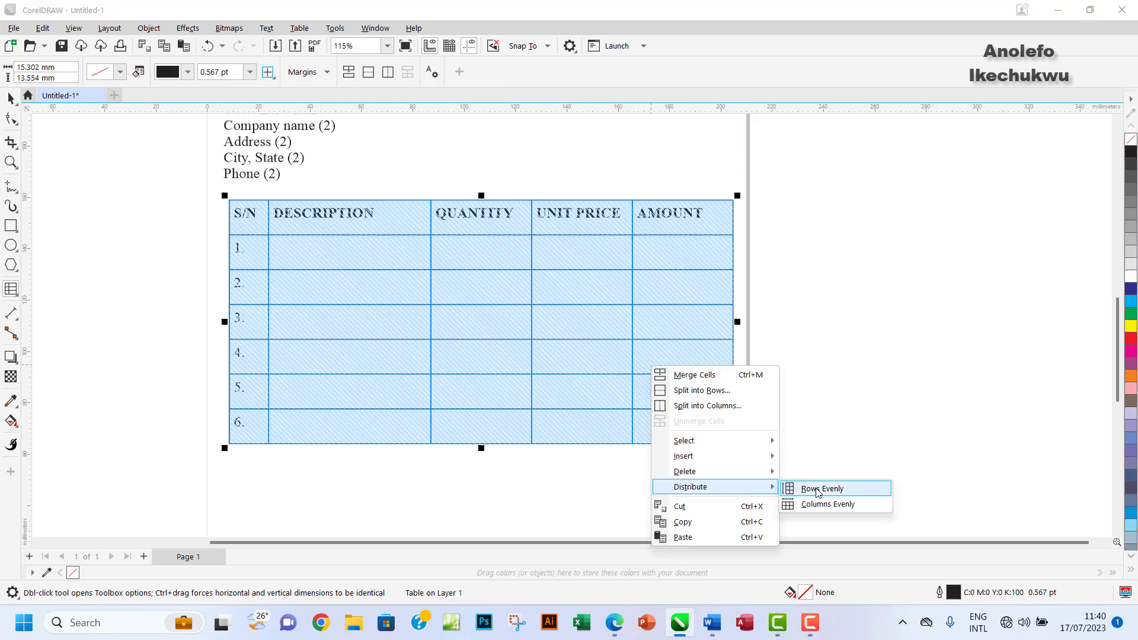
pyautogui.click(813, 489)
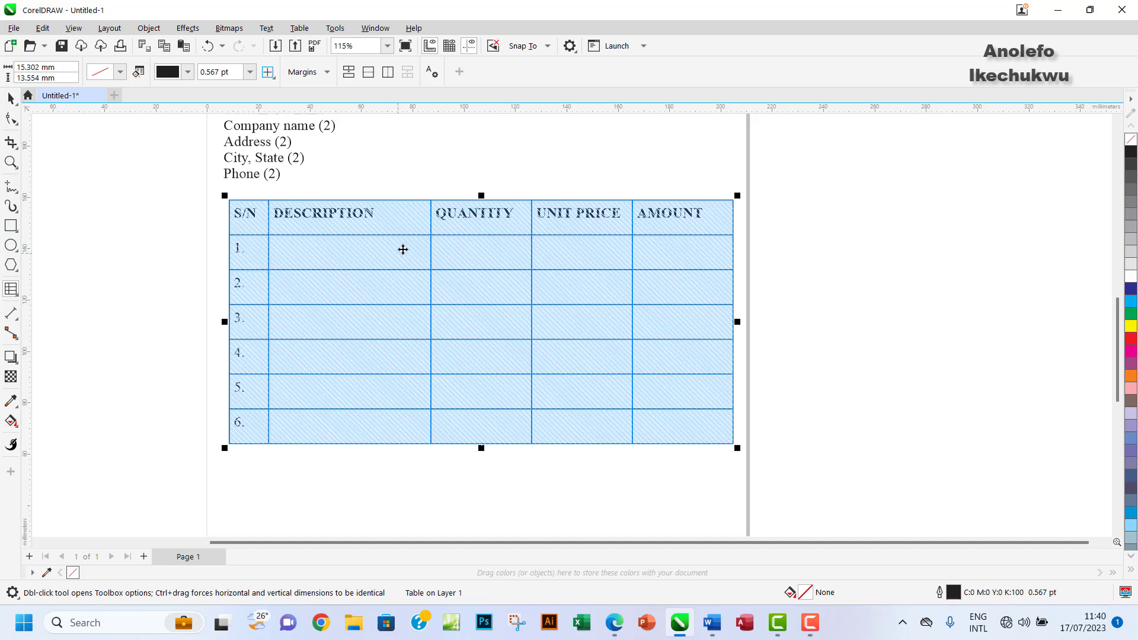
# Step: Shorten the table's header row and row 1, and reduce the table's overall height to about 91.4 mm
pyautogui.click(280, 251)
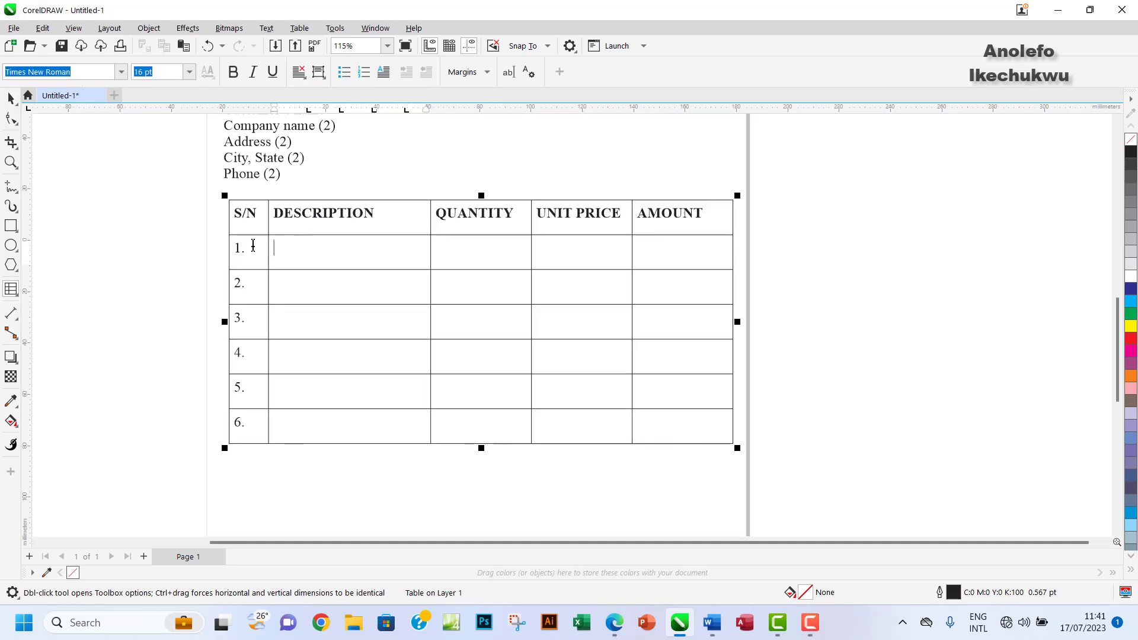
pyautogui.moveTo(253, 235); pyautogui.dragTo(254, 228)
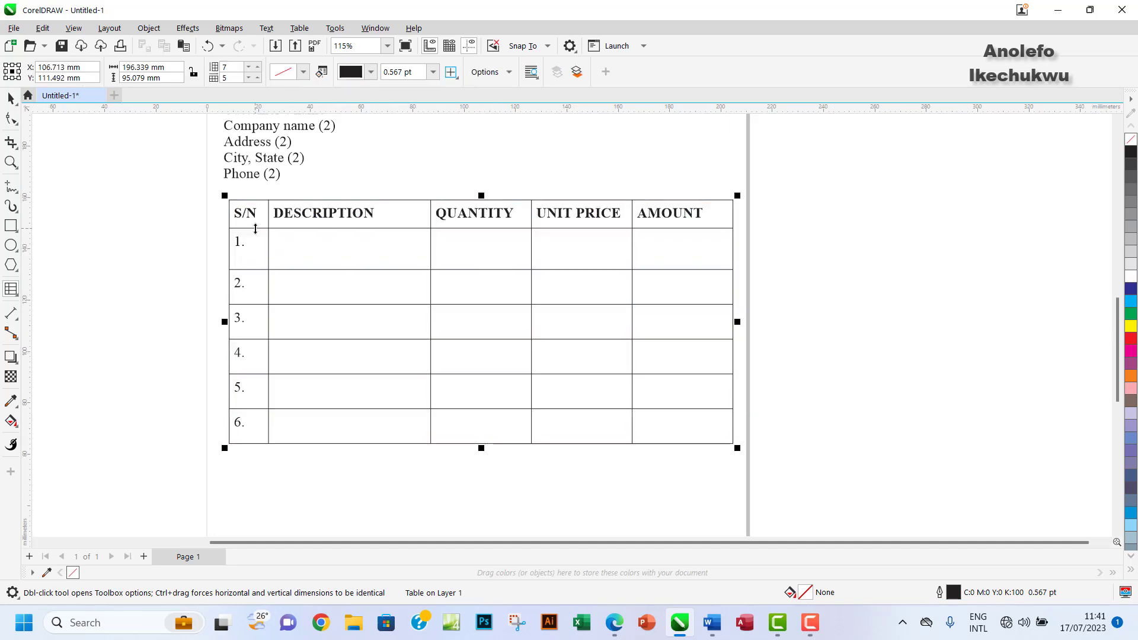
pyautogui.moveTo(257, 270); pyautogui.dragTo(263, 253)
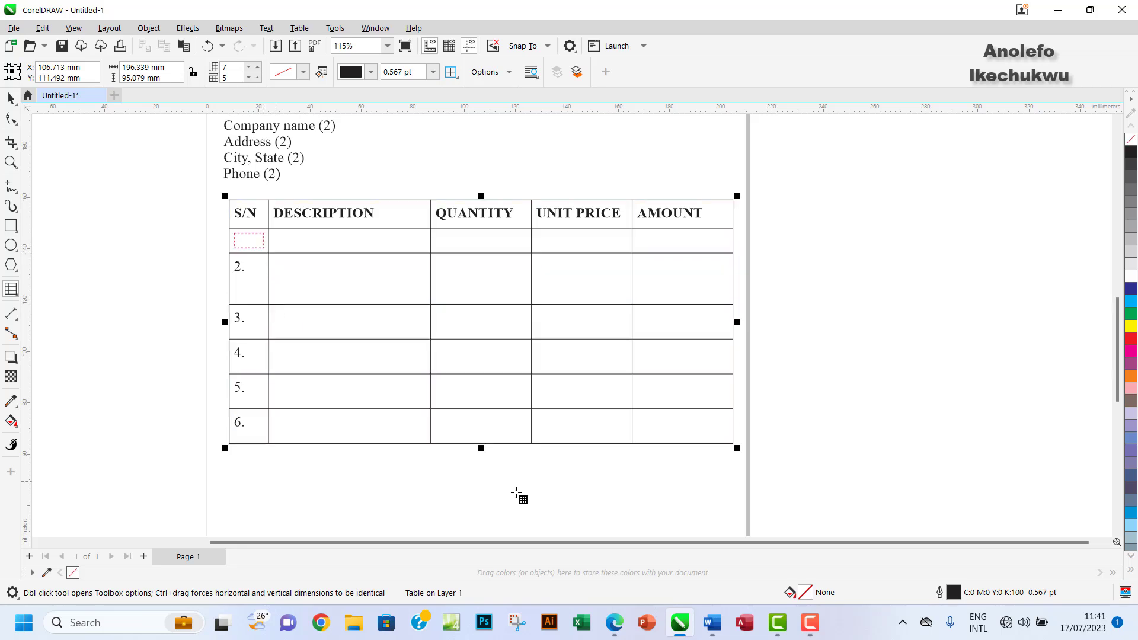
pyautogui.moveTo(481, 448)
pyautogui.mouseDown()
pyautogui.moveTo(484, 425)
pyautogui.moveTo(483, 441)
pyautogui.mouseUp()
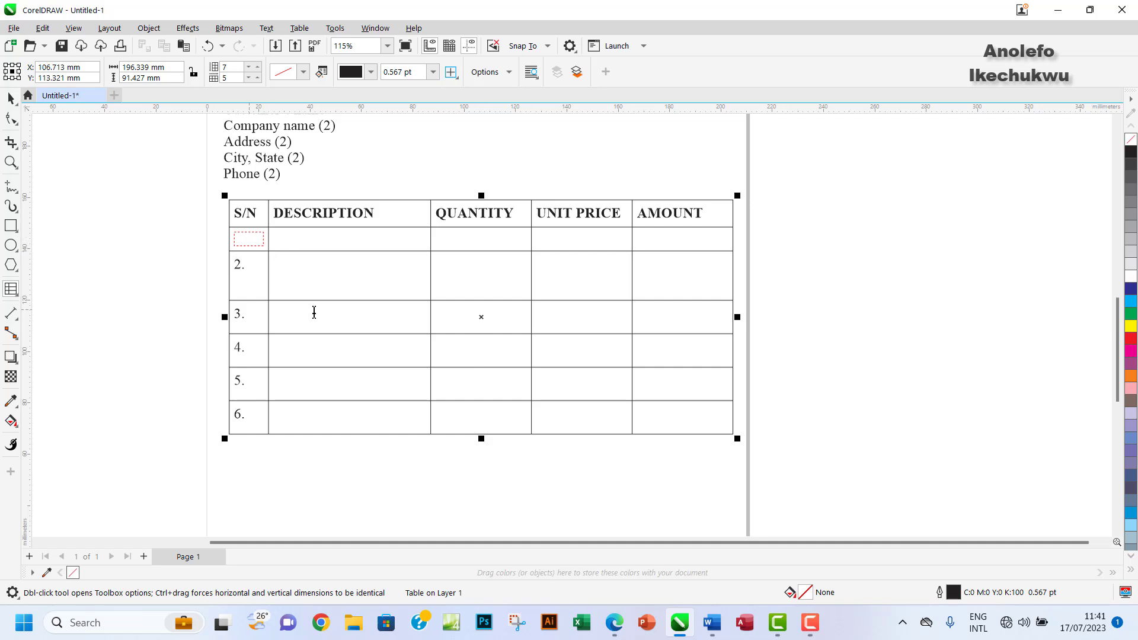
# Step: Raise the lower borders of table rows 2 to 6 one after another to shorten the whole table
pyautogui.moveTo(324, 302); pyautogui.dragTo(325, 278)
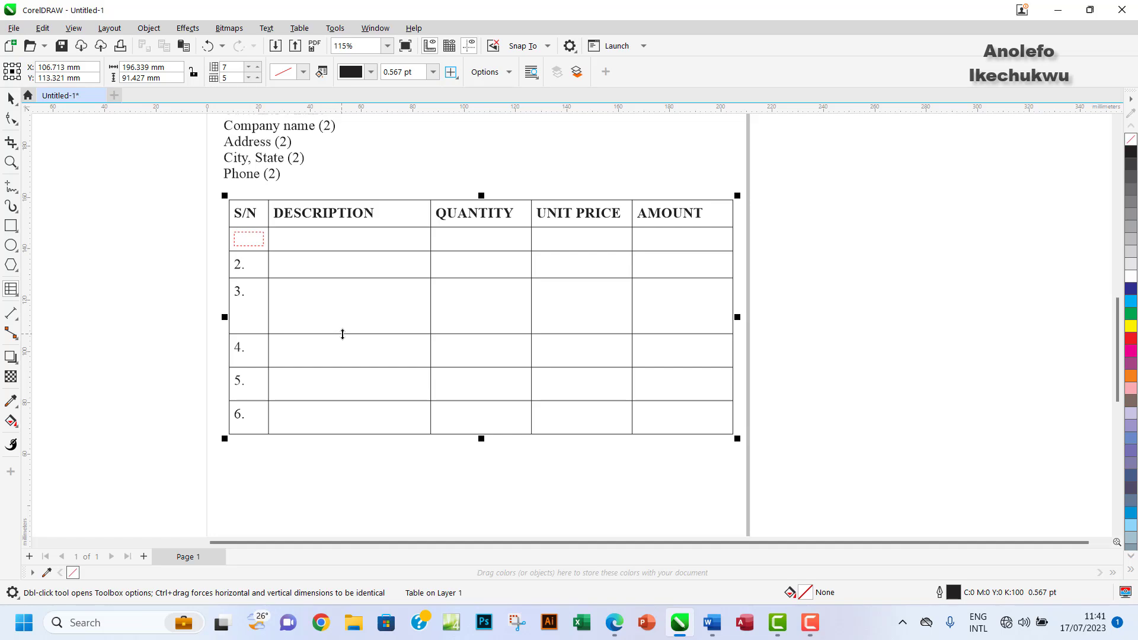
pyautogui.moveTo(344, 332); pyautogui.dragTo(344, 305)
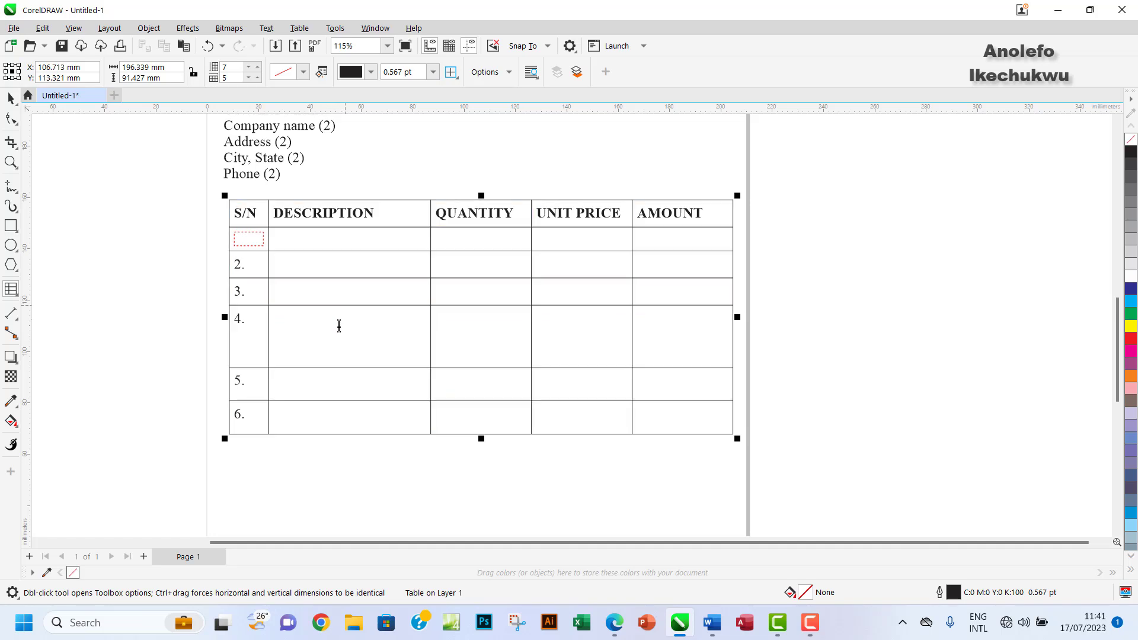
pyautogui.moveTo(353, 366); pyautogui.dragTo(353, 336)
pyautogui.moveTo(364, 401); pyautogui.dragTo(364, 367)
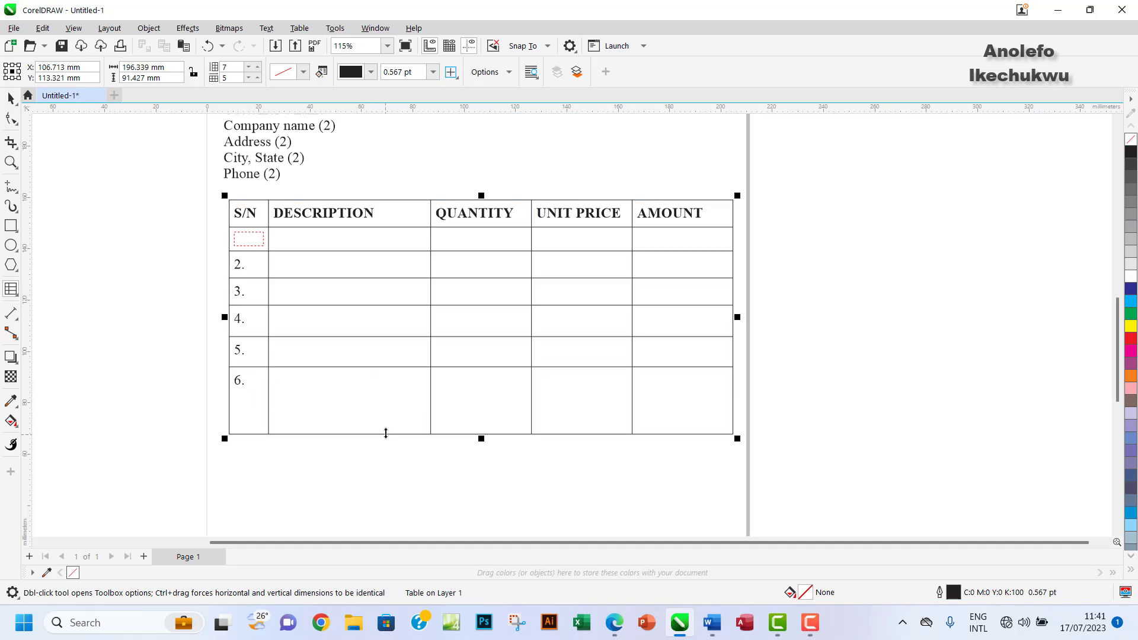
pyautogui.moveTo(386, 433); pyautogui.dragTo(381, 395)
# Step: Select every column of the shortened table and distribute its rows evenly
pyautogui.rightClick(375, 299)
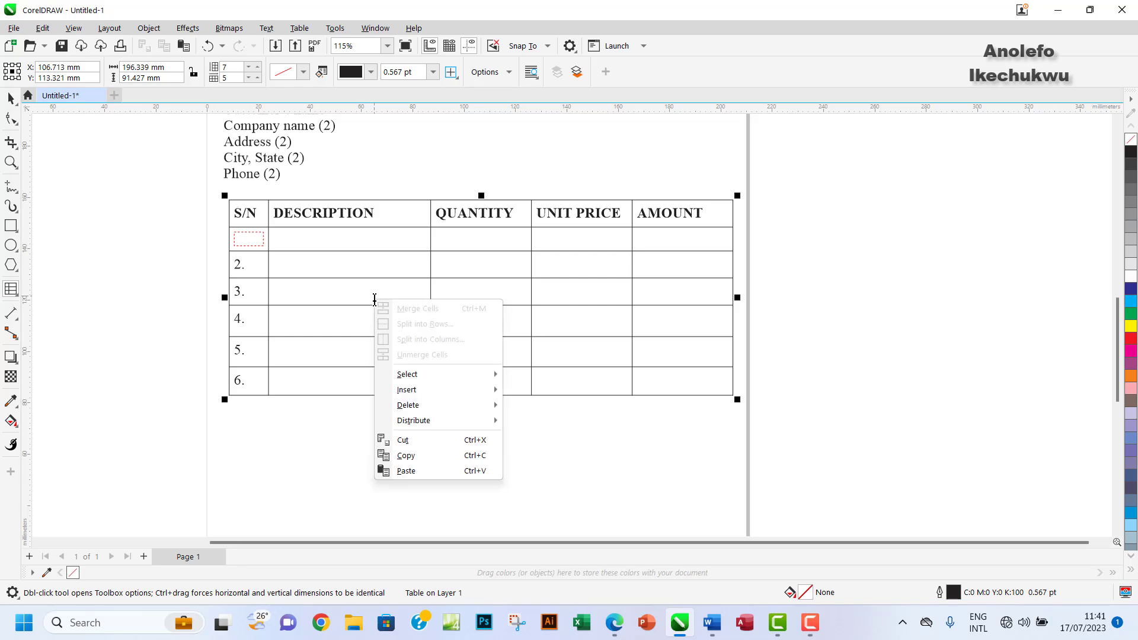
pyautogui.click(263, 224)
pyautogui.click(246, 199)
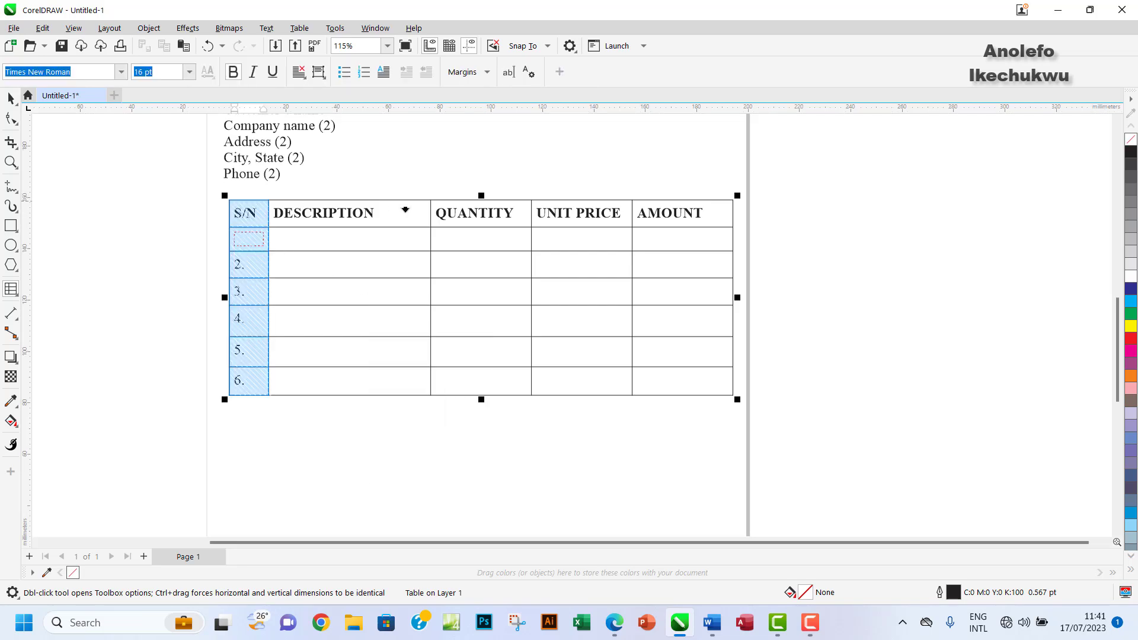
pyautogui.moveTo(406, 209); pyautogui.dragTo(681, 223)
pyautogui.rightClick(561, 269)
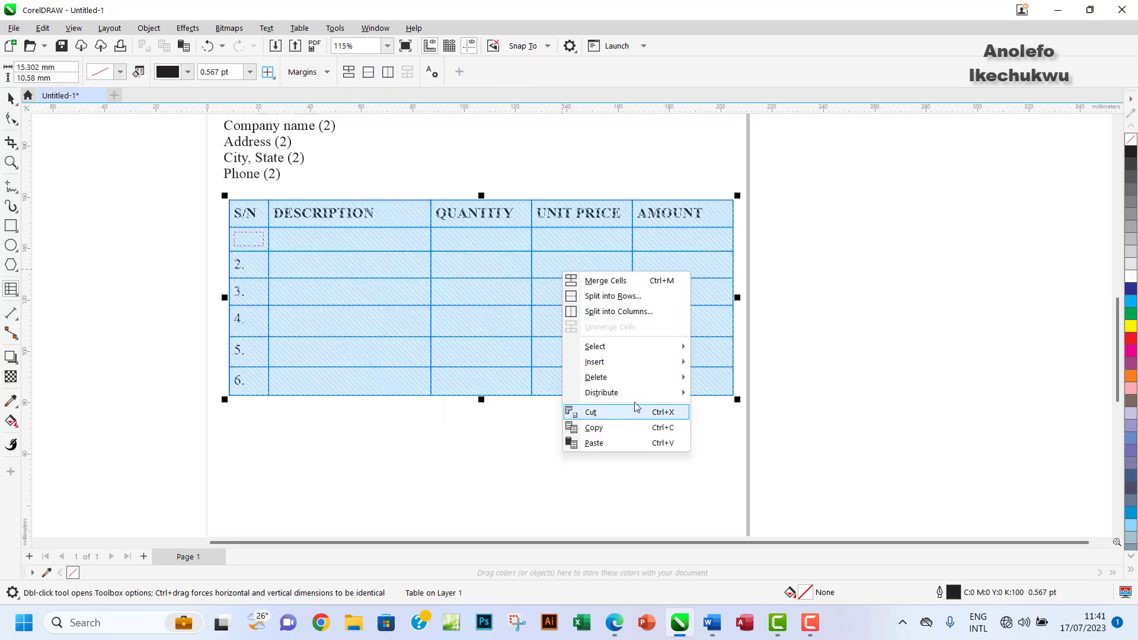
pyautogui.moveTo(680, 393)
pyautogui.click(728, 394)
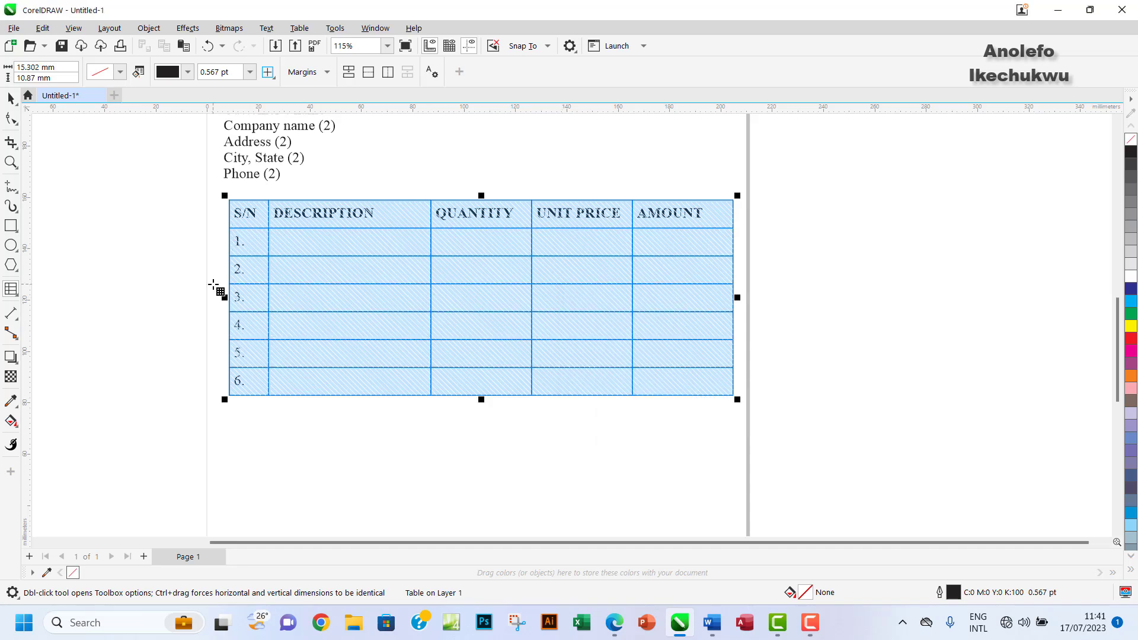
pyautogui.click(302, 266)
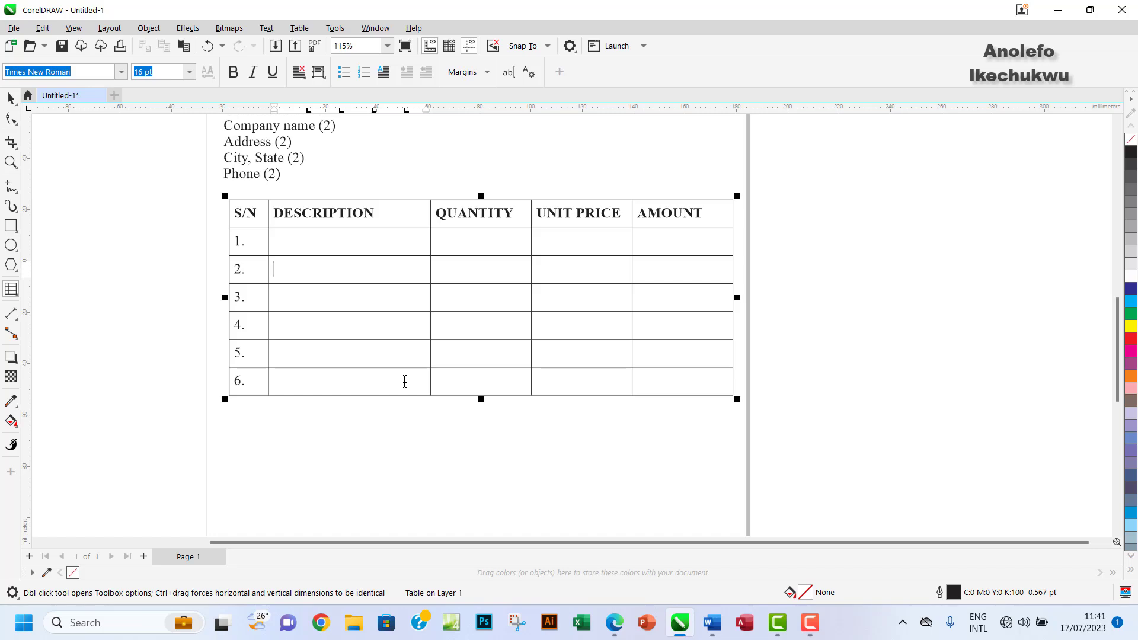
# Step: Check the note box in the exam PDF in Edge, and draw a rectangle about 82 by 19 mm below the left part of CorelDRAW's table
pyautogui.click(613, 622)
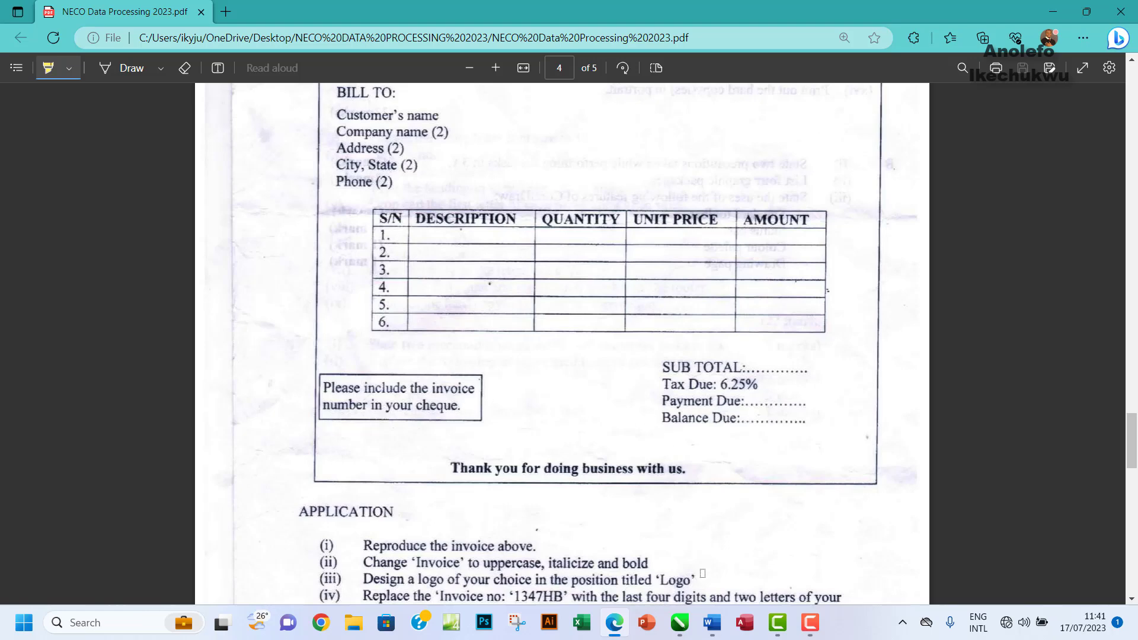
pyautogui.click(680, 622)
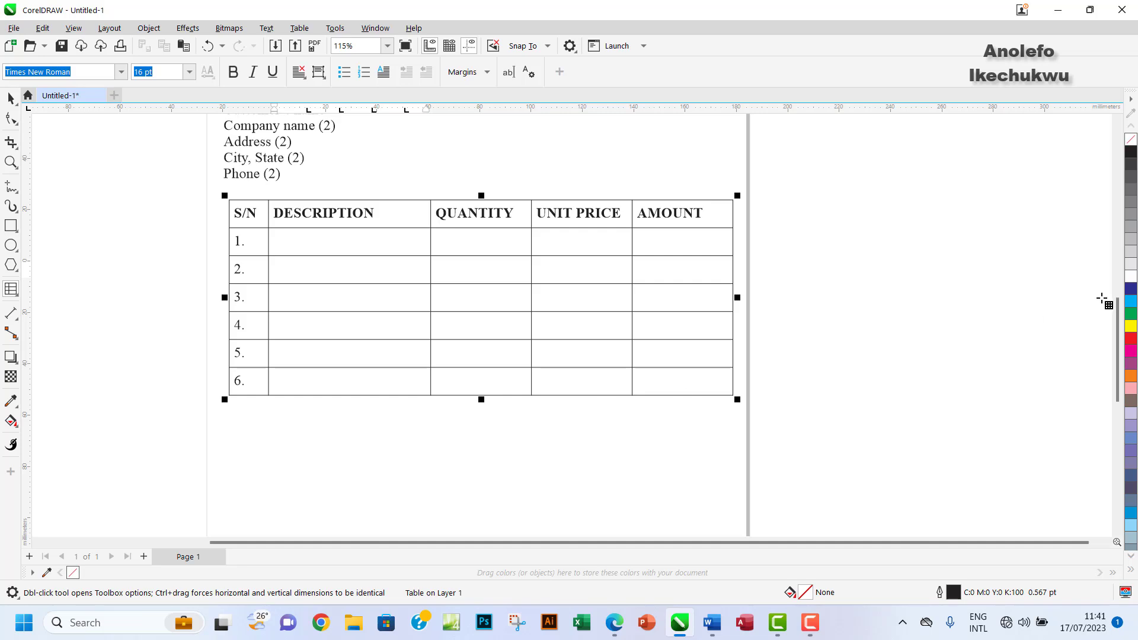
pyautogui.moveTo(1117, 317); pyautogui.dragTo(1106, 362)
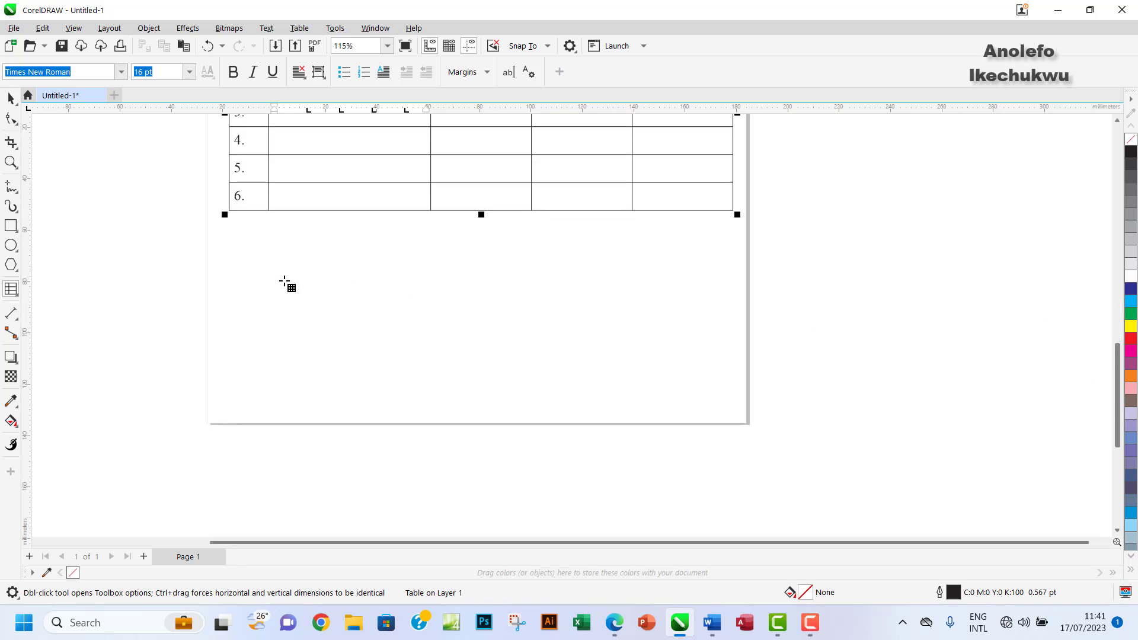
pyautogui.click(12, 226)
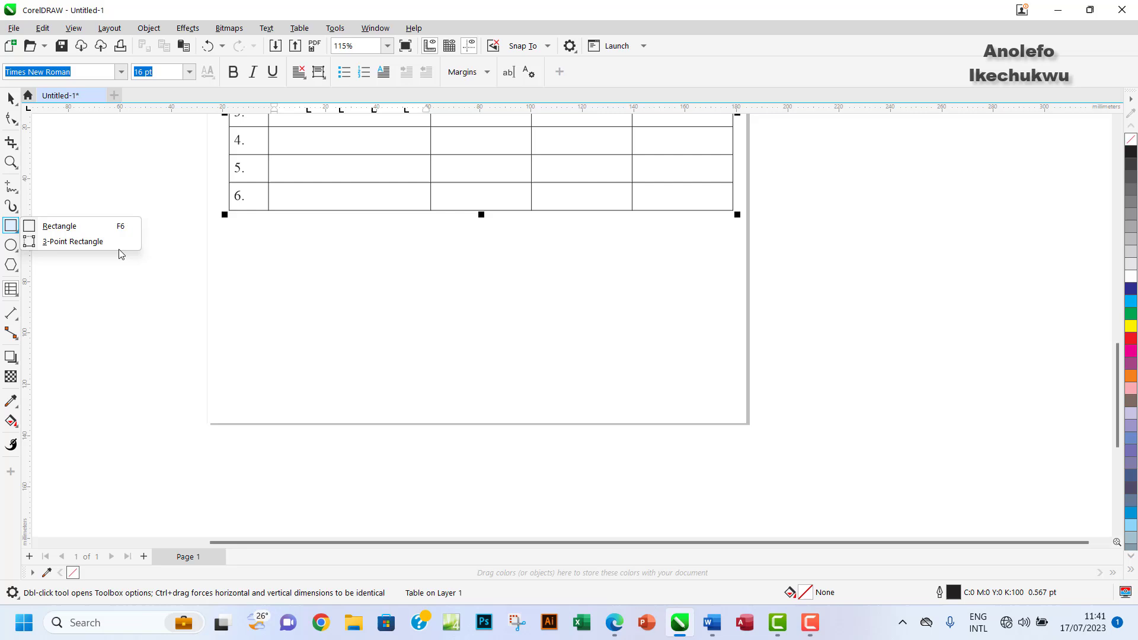
pyautogui.click(70, 225)
pyautogui.moveTo(230, 286); pyautogui.dragTo(442, 334)
# Step: Start a text line reading "Please" near the rectangle's upper left corner
pyautogui.click(15, 294)
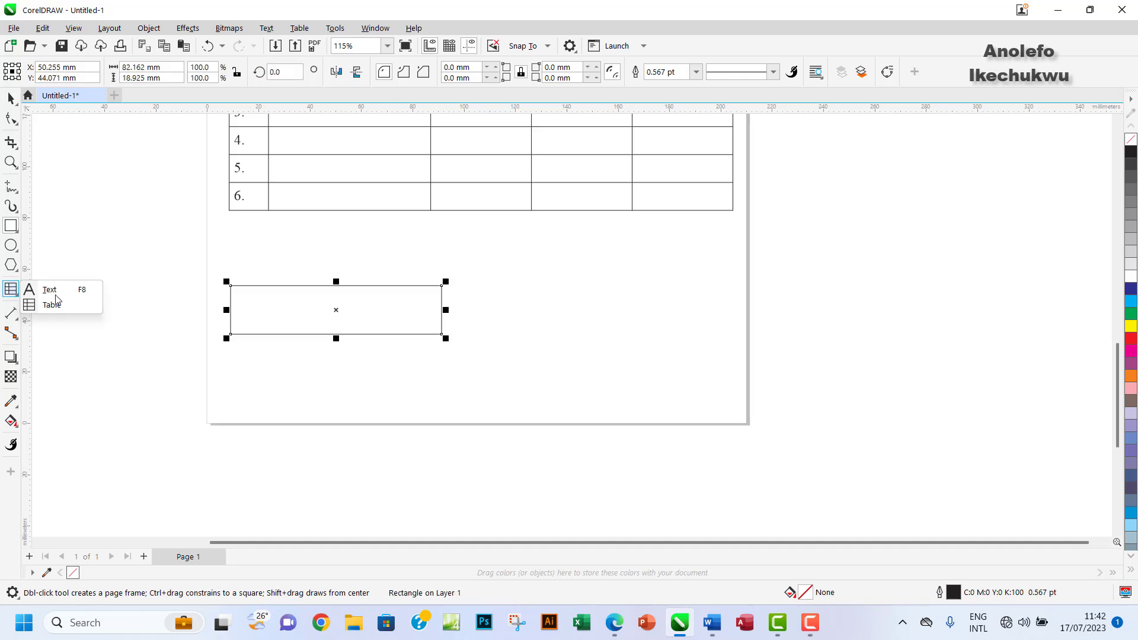
pyautogui.click(80, 291)
pyautogui.click(243, 297)
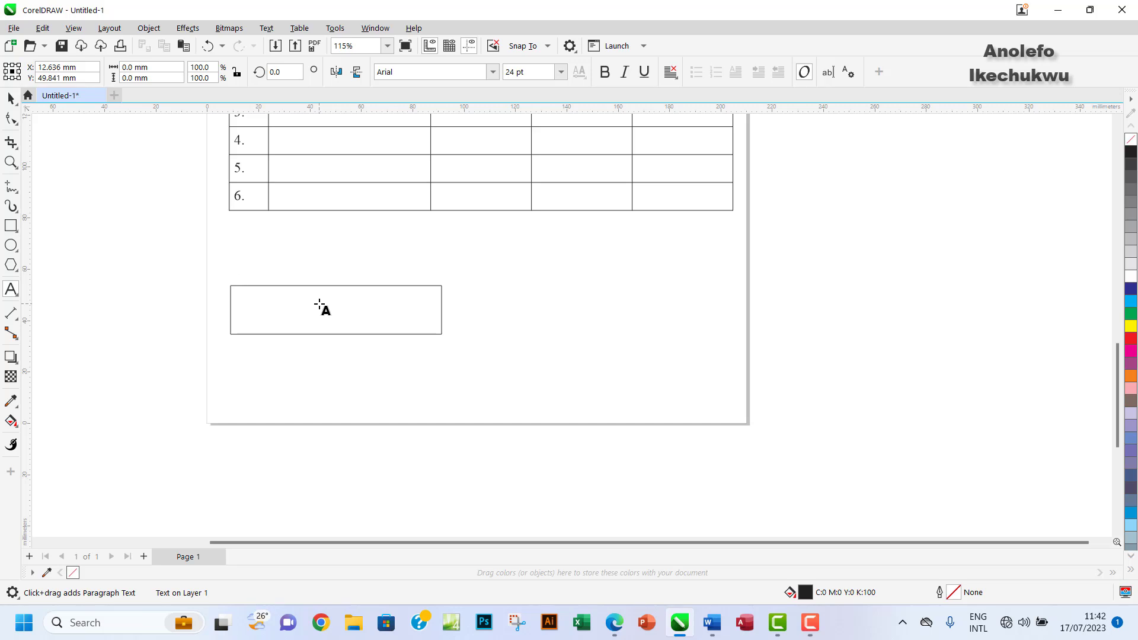
pyautogui.write('Please')
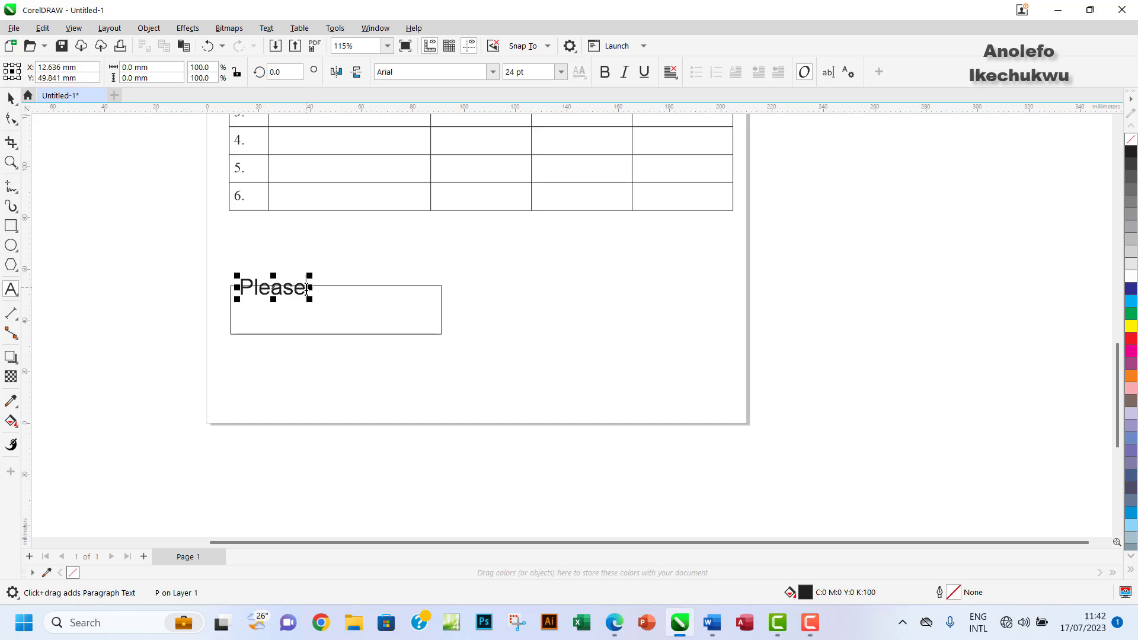
# Step: Format the word "Please" in Times New Roman at 16 pt
pyautogui.moveTo(307, 288); pyautogui.dragTo(241, 285)
pyautogui.click(443, 73)
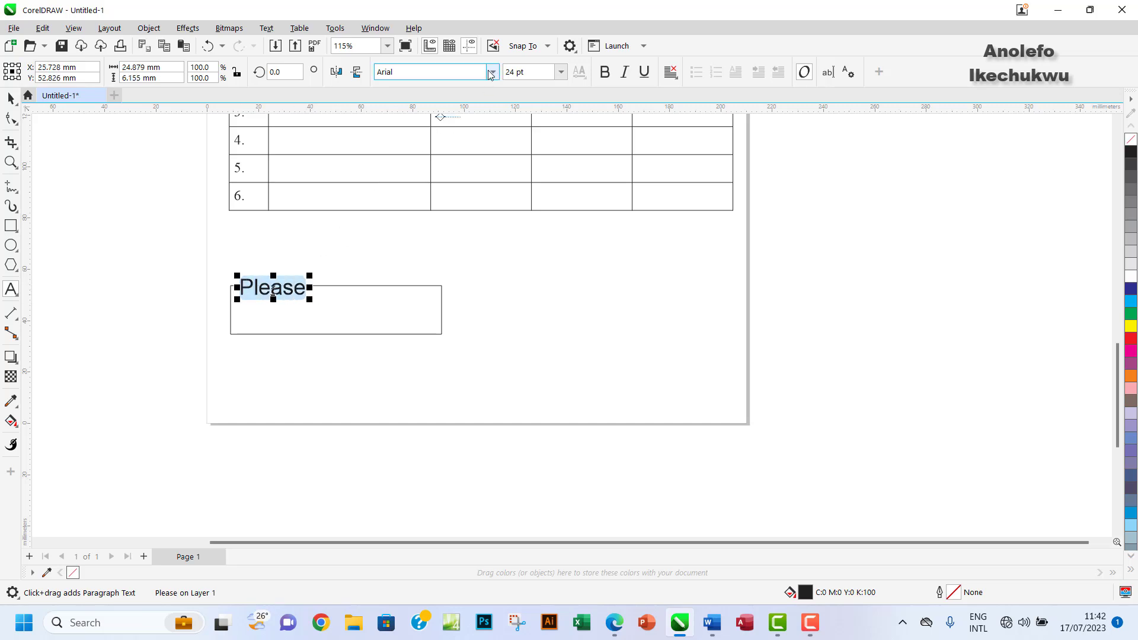
pyautogui.click(446, 114)
pyautogui.click(525, 71)
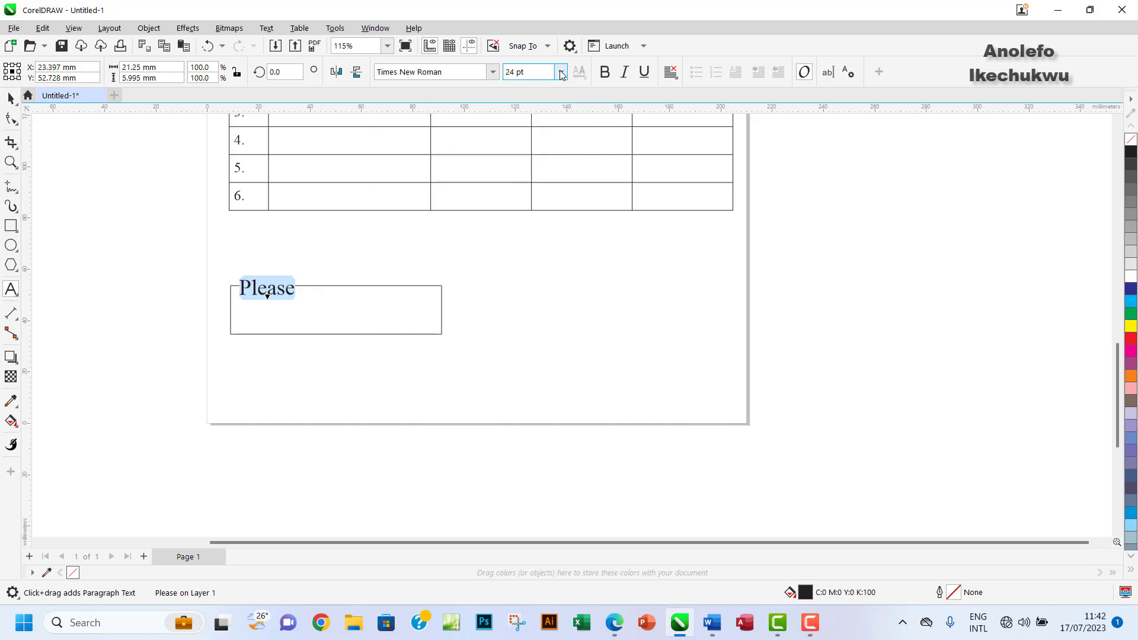
pyautogui.click(517, 200)
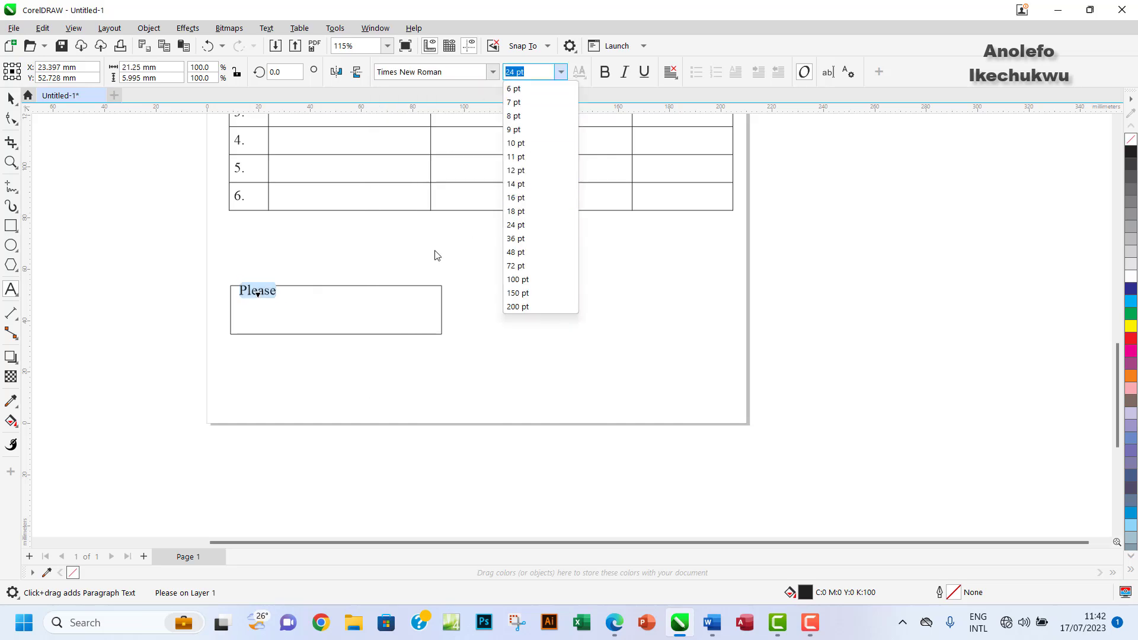
# Step: Complete the two-line note "Please include the invoice" / "number in your cheque." and centre it in the rectangle
pyautogui.click(273, 294)
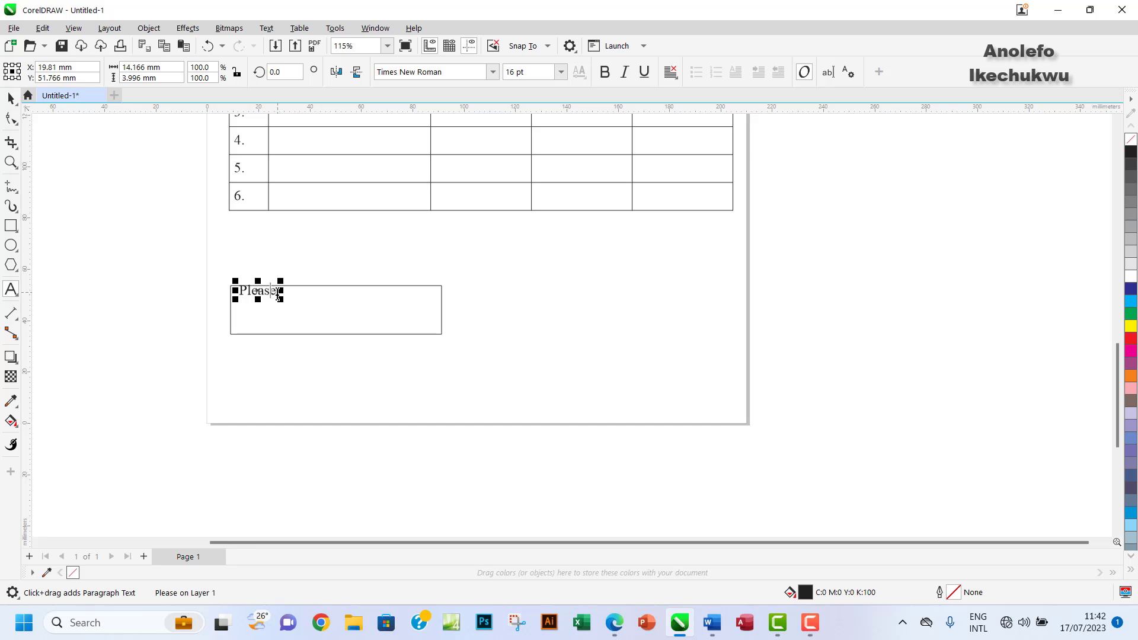
pyautogui.click(277, 294)
pyautogui.write('include the invoice')
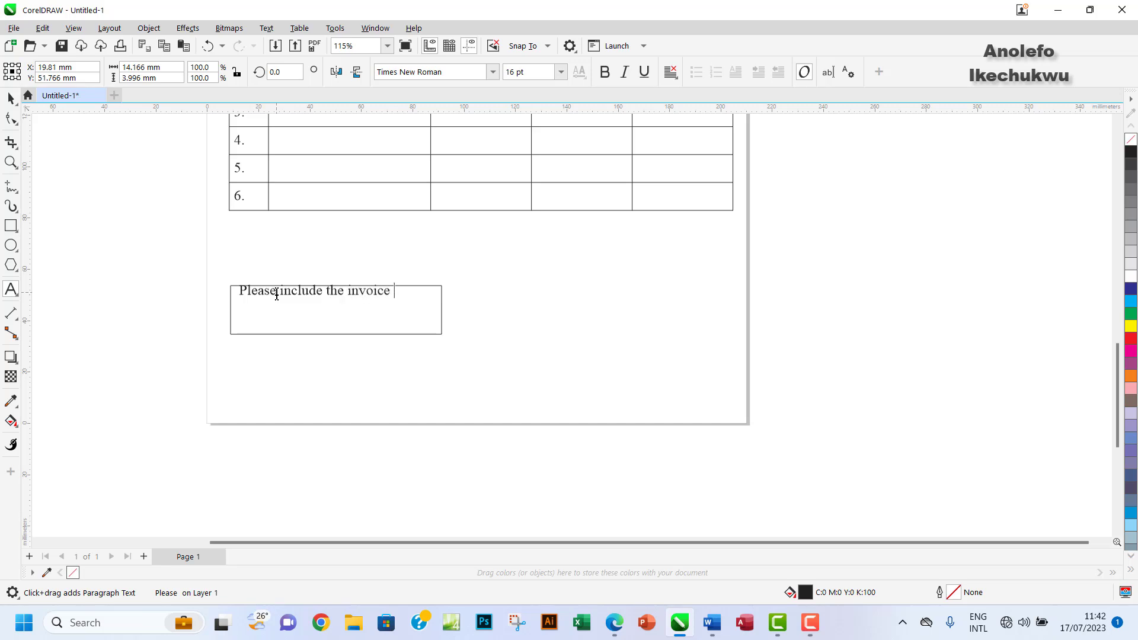
pyautogui.write(' n')
pyautogui.press('BackSpace')
pyautogui.write('number in your')
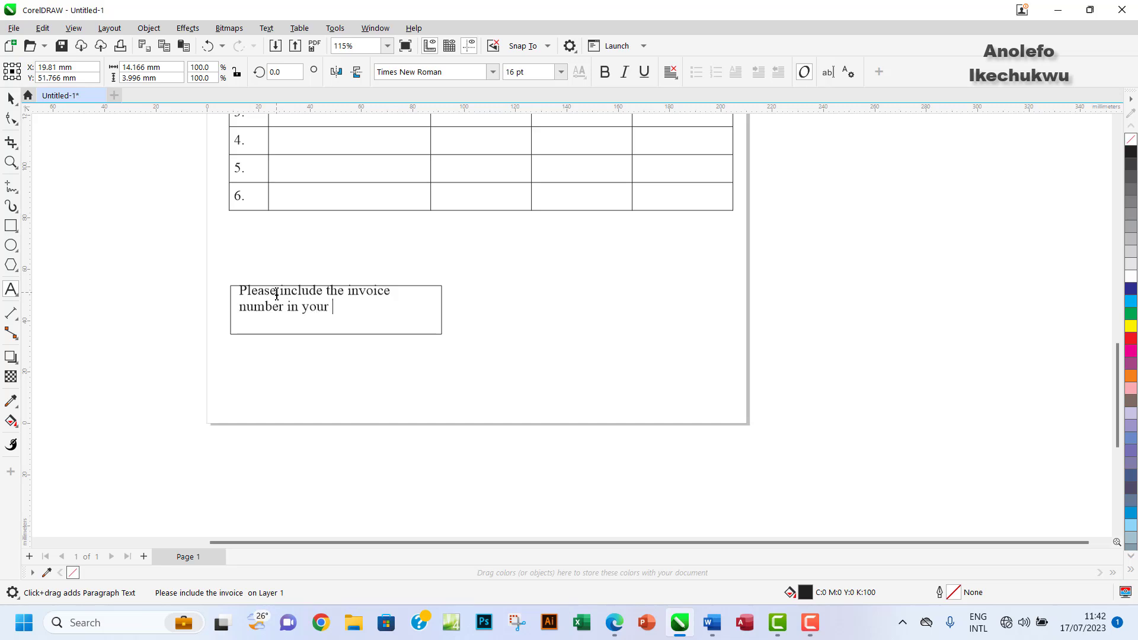
pyautogui.write(' cheque.')
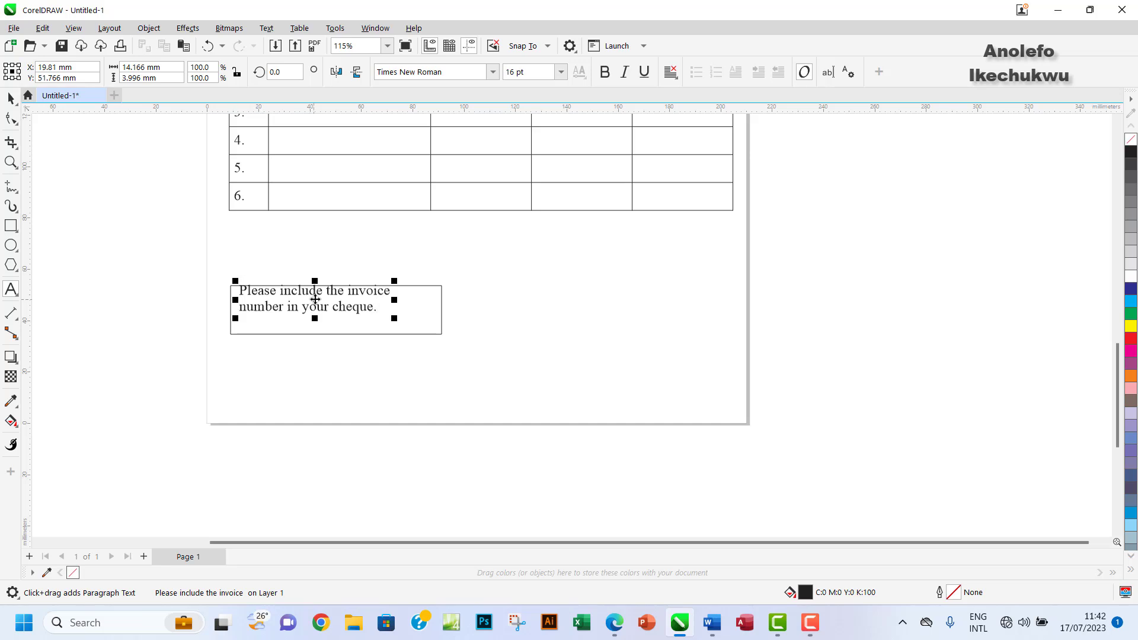
pyautogui.moveTo(315, 300); pyautogui.dragTo(335, 310)
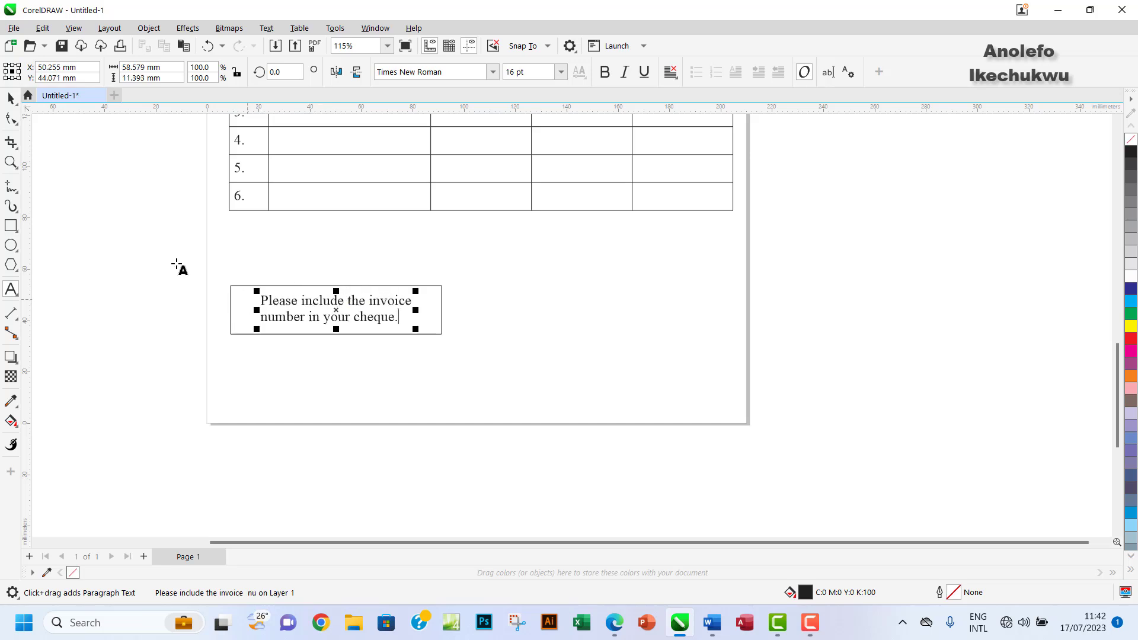
# Step: Try to narrow the rectangle around the note to about 75 mm wide from its right side
pyautogui.click(15, 102)
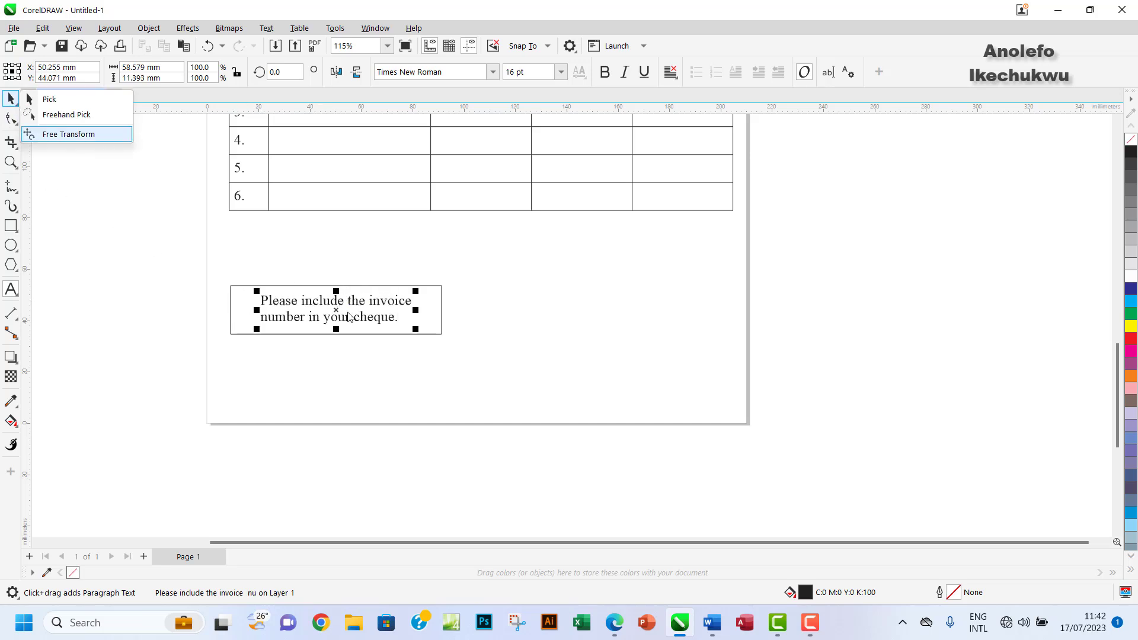
pyautogui.click(229, 313)
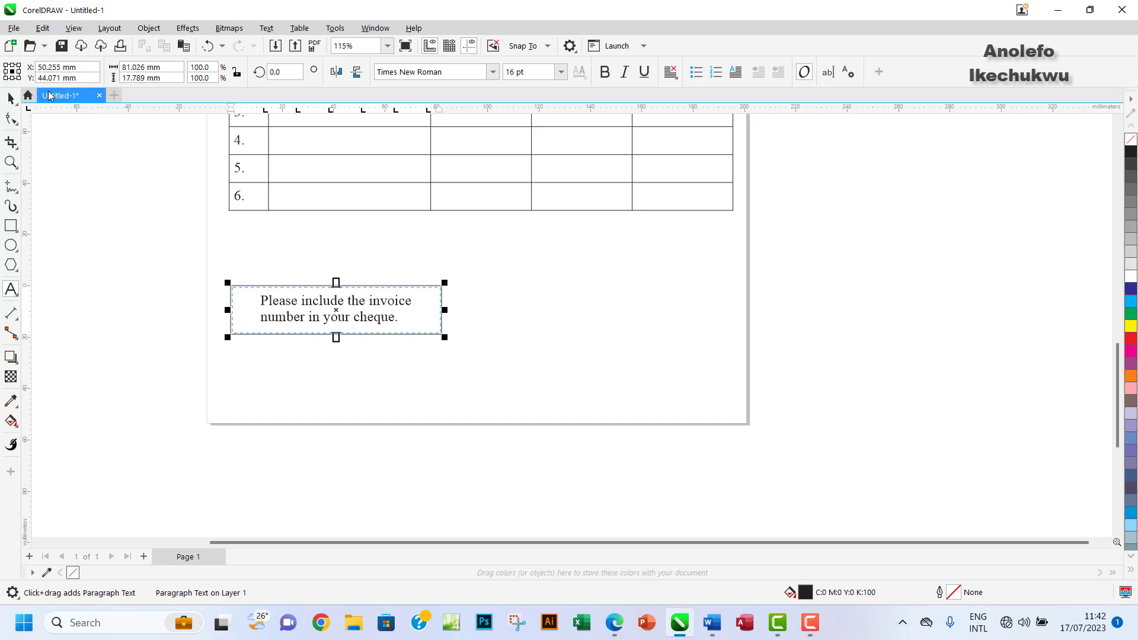
pyautogui.click(10, 101)
pyautogui.click(305, 367)
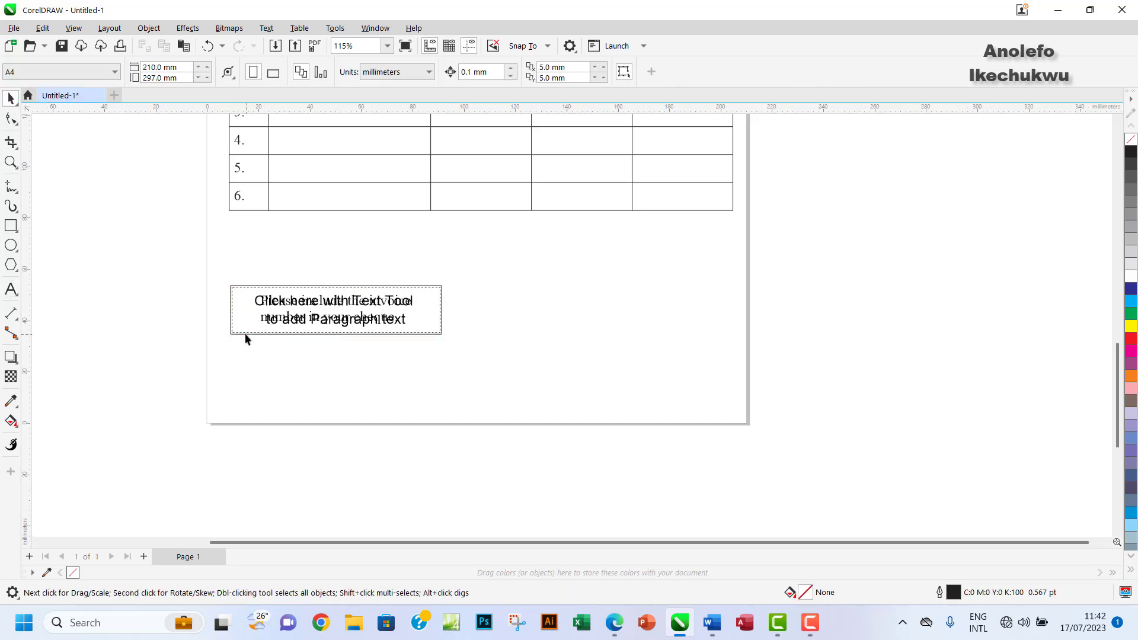
pyautogui.click(245, 337)
pyautogui.moveTo(441, 310); pyautogui.dragTo(424, 311)
pyautogui.click(332, 310)
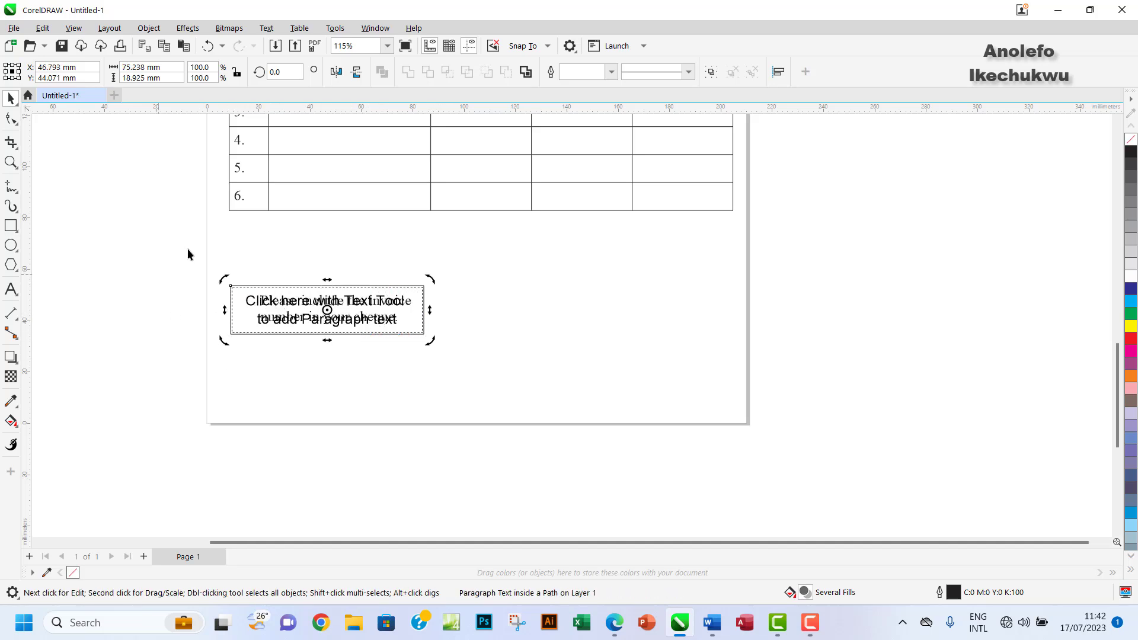
# Step: Delete the rectangle with its placeholder text frame and draw a new rectangle about 73 by 21 mm around the note
pyautogui.click(170, 326)
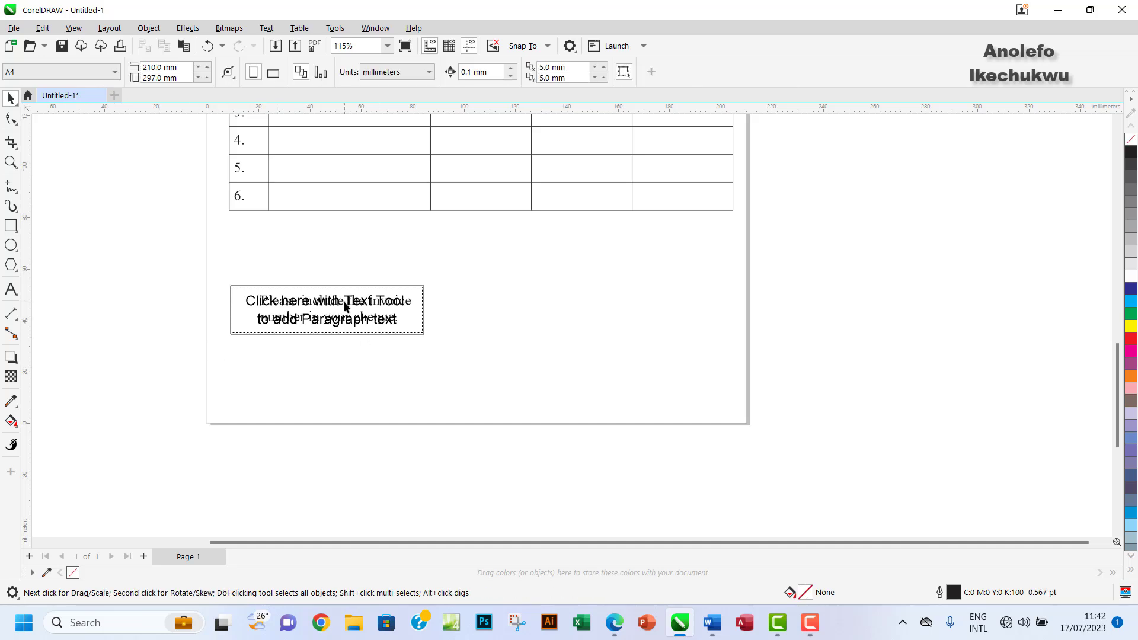
pyautogui.click(328, 310)
pyautogui.press('Delete')
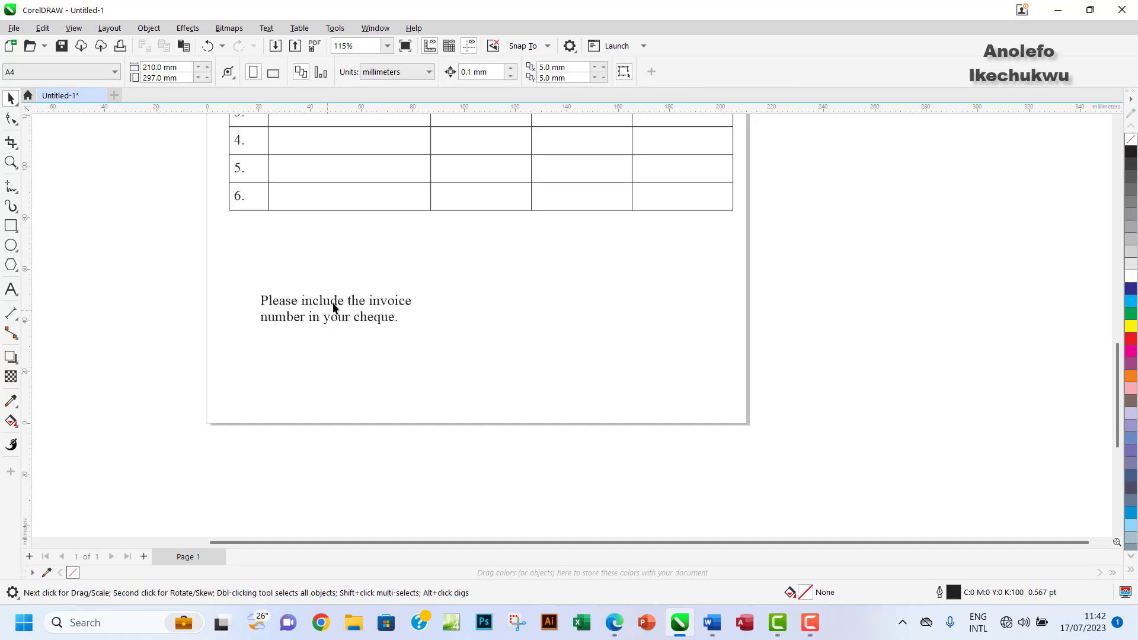
pyautogui.click(12, 225)
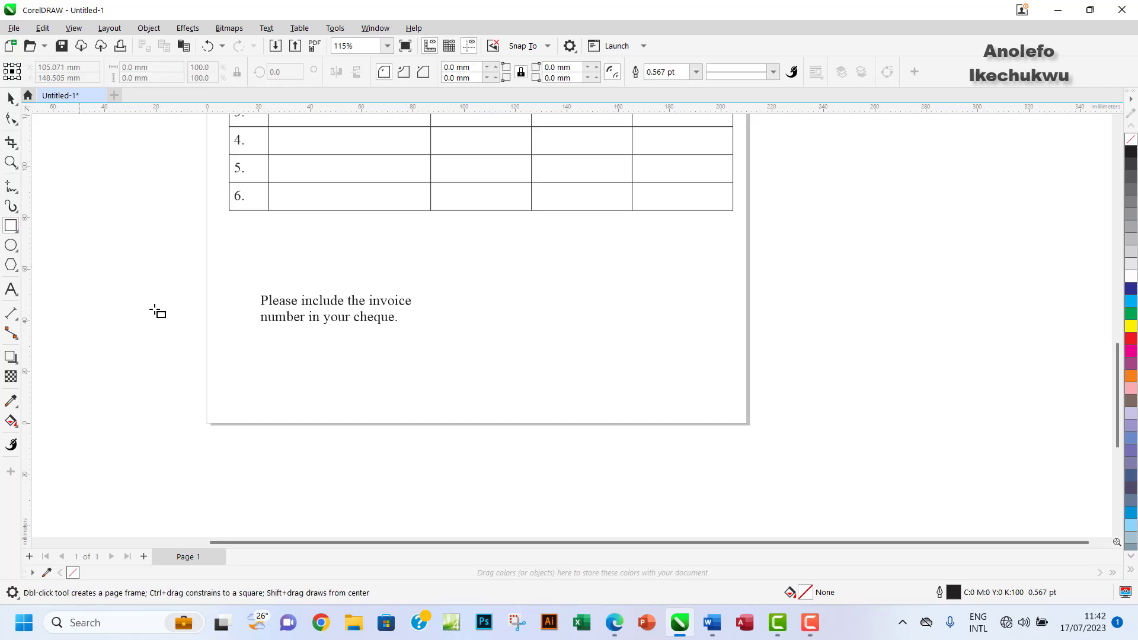
pyautogui.moveTo(234, 282); pyautogui.dragTo(421, 337)
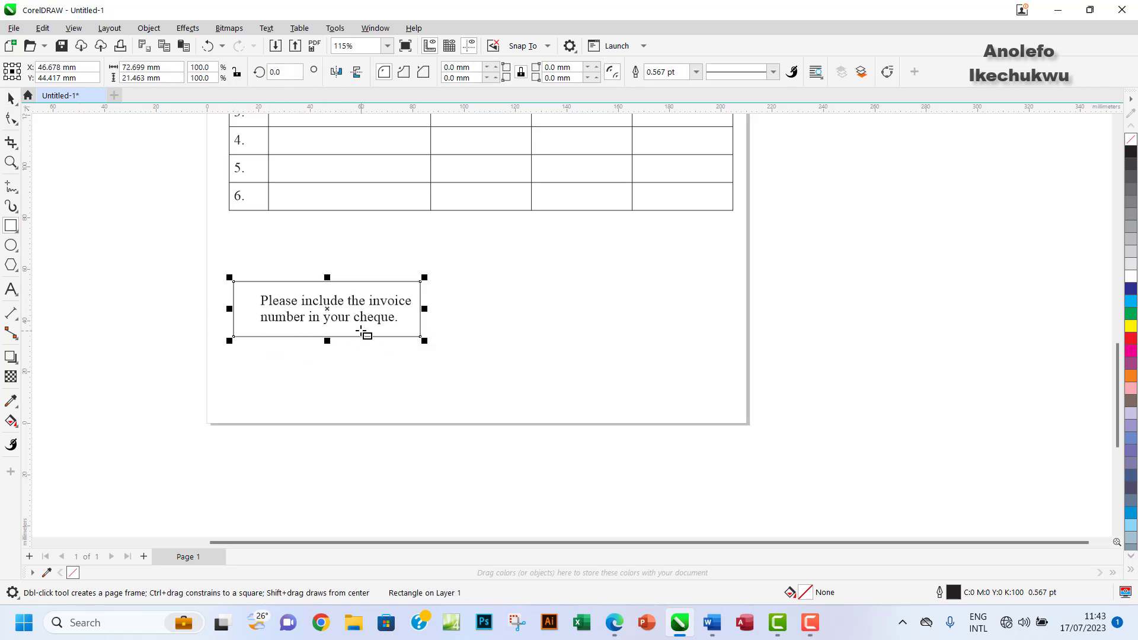
# Step: Narrow the rectangle around the cheque note to about 68 mm wide from its left side
pyautogui.moveTo(229, 309); pyautogui.dragTo(245, 309)
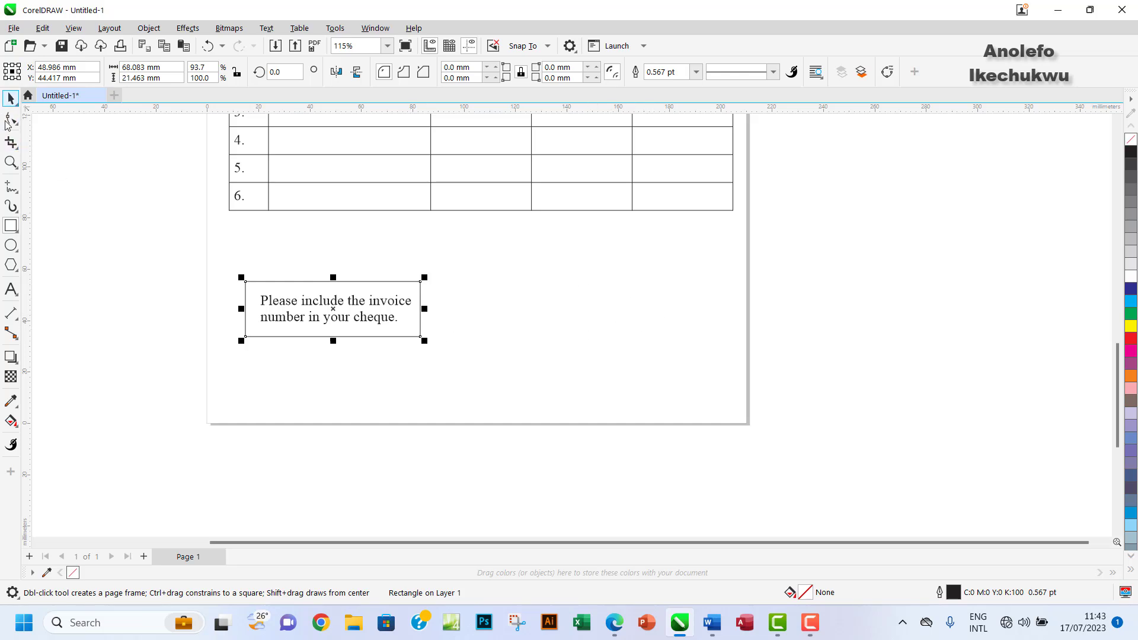
pyautogui.click(11, 289)
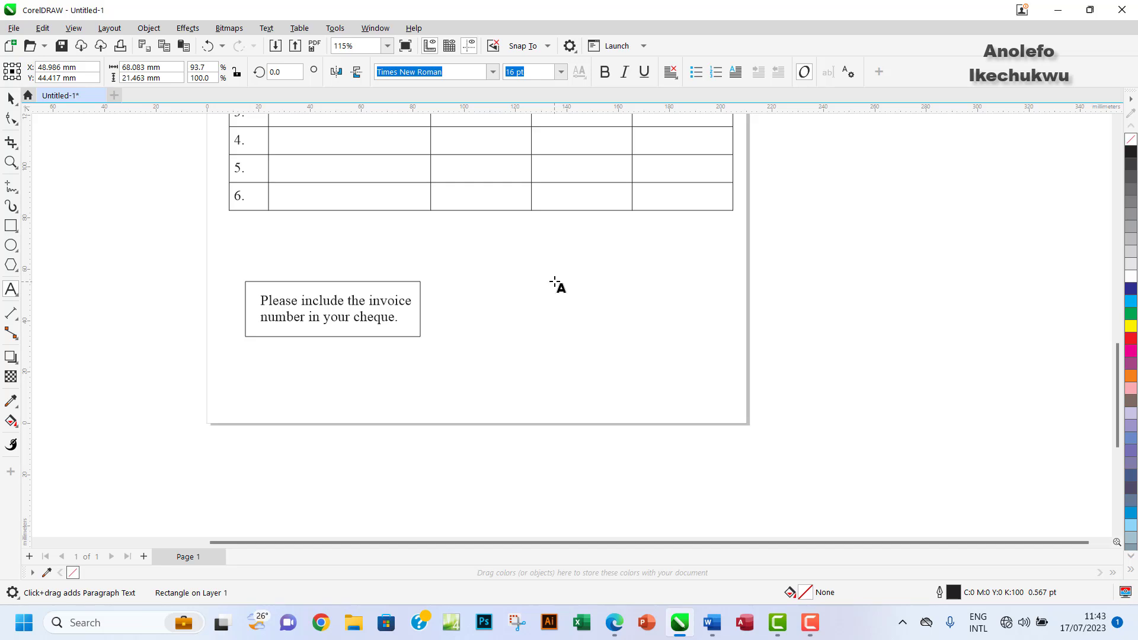
pyautogui.click(570, 265)
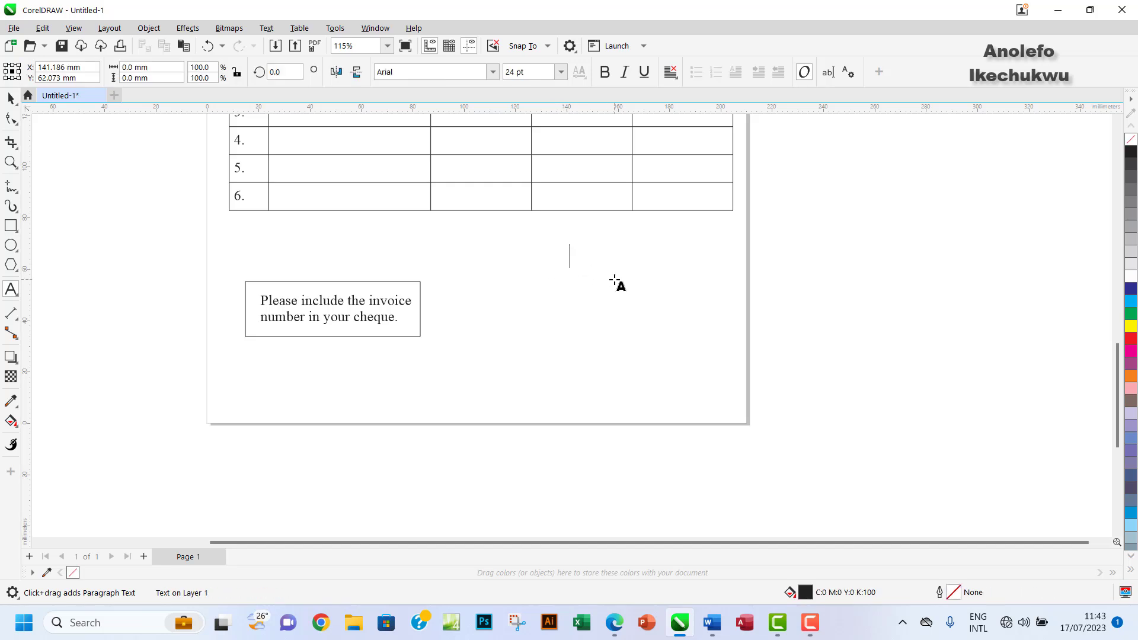
pyautogui.write('sub')
pyautogui.press('BackSpace')
pyautogui.press('BackSpace')
pyautogui.press('BackSpace')
pyautogui.click(493, 71)
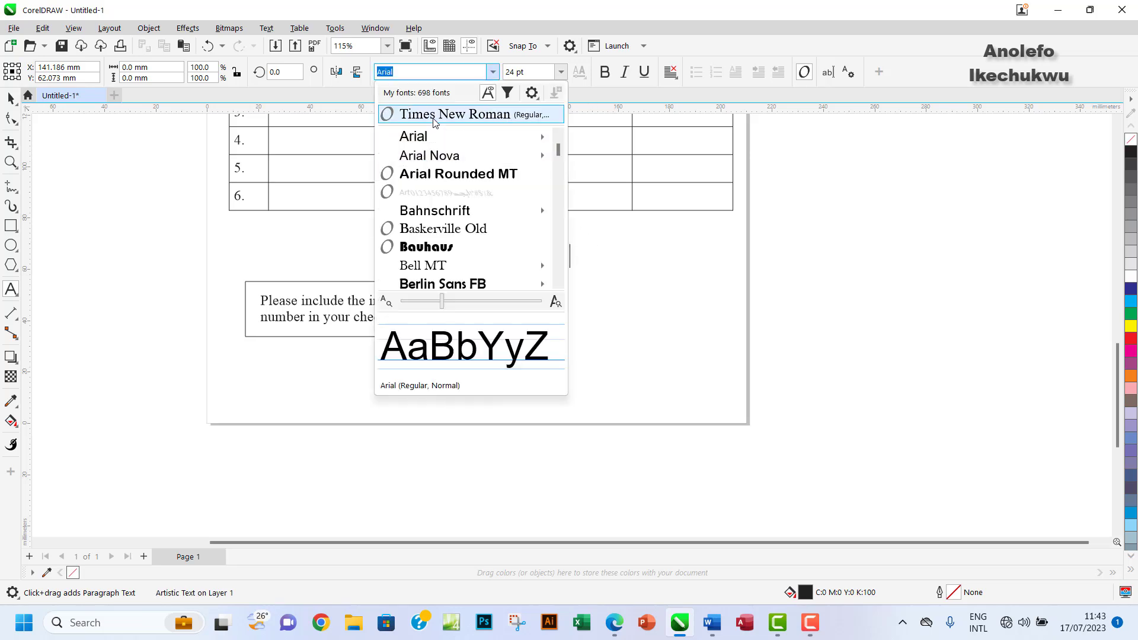
pyautogui.click(433, 115)
pyautogui.click(560, 72)
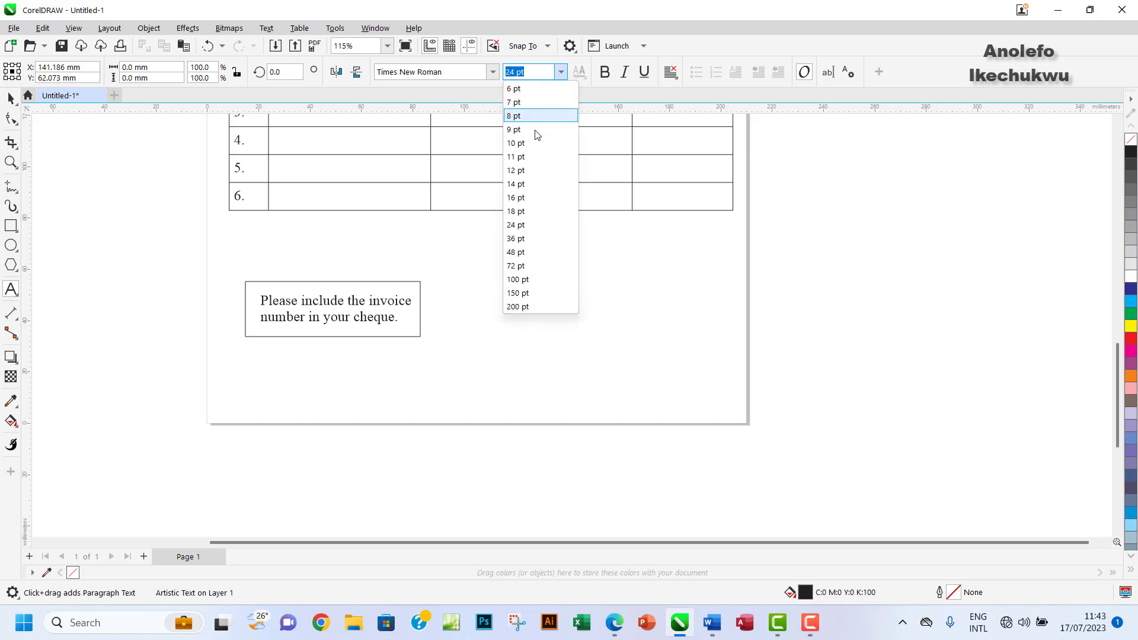
pyautogui.click(522, 198)
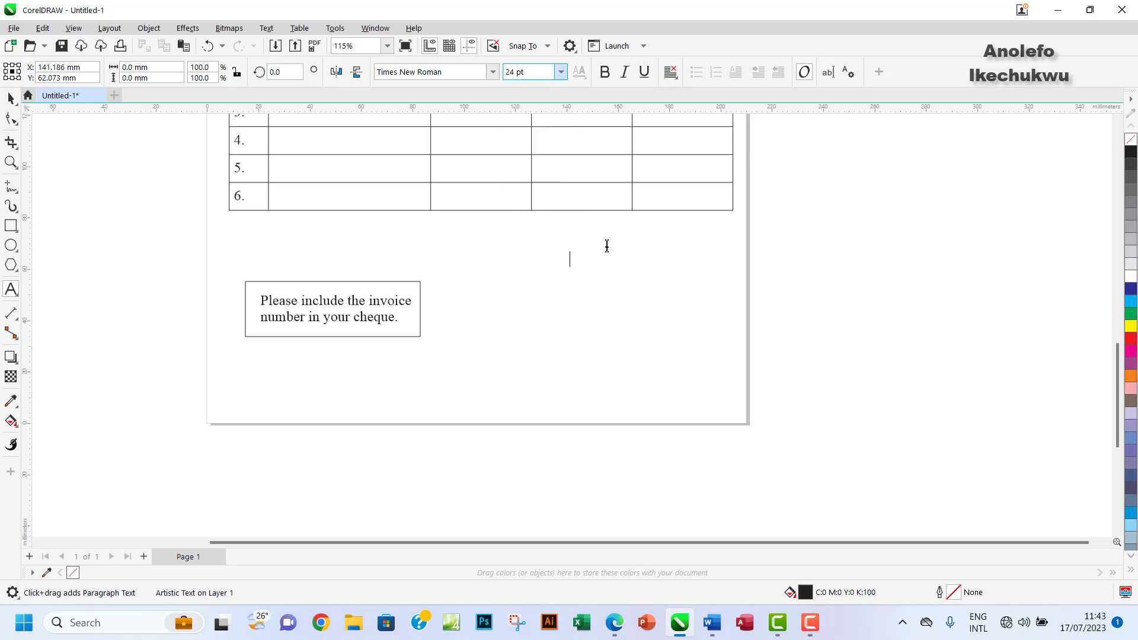
# Step: Add the artistic text "SUB TOTAL" below the right half of the item table
pyautogui.click(569, 255)
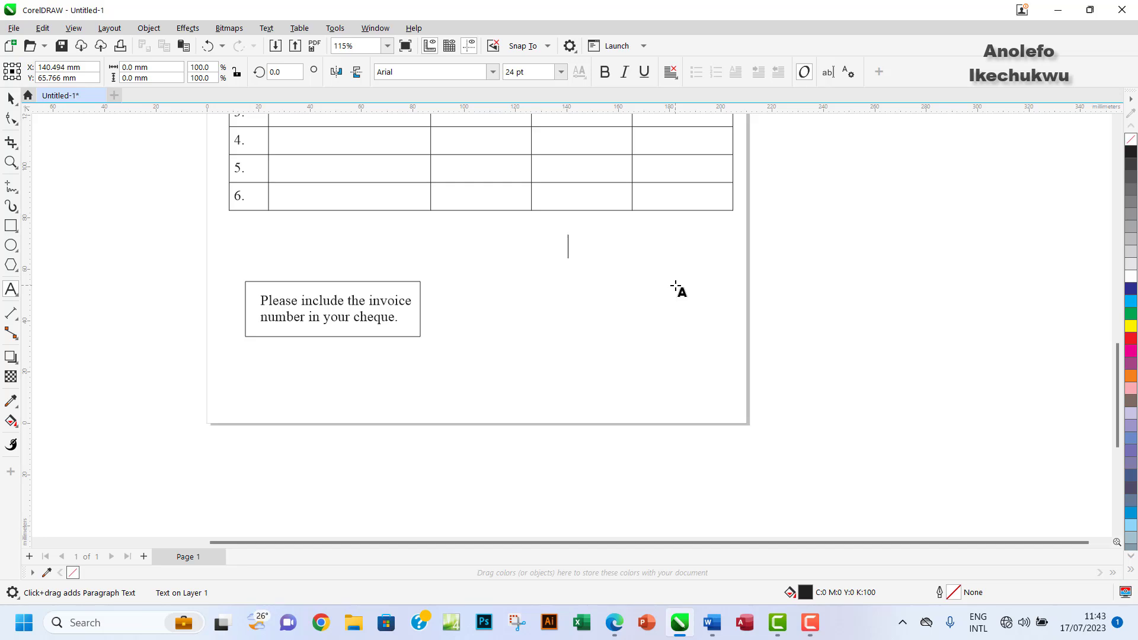
pyautogui.write('sub')
pyautogui.press('BackSpace')
pyautogui.press('BackSpace')
pyautogui.press('BackSpace')
pyautogui.write('SUB')
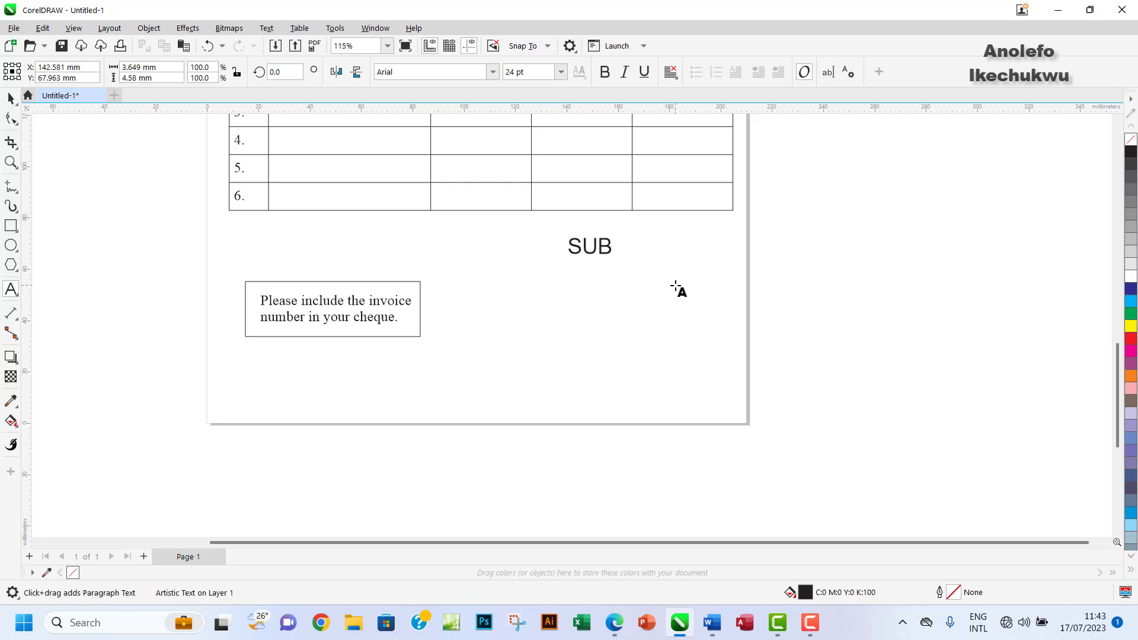
pyautogui.write(' TOTAL')
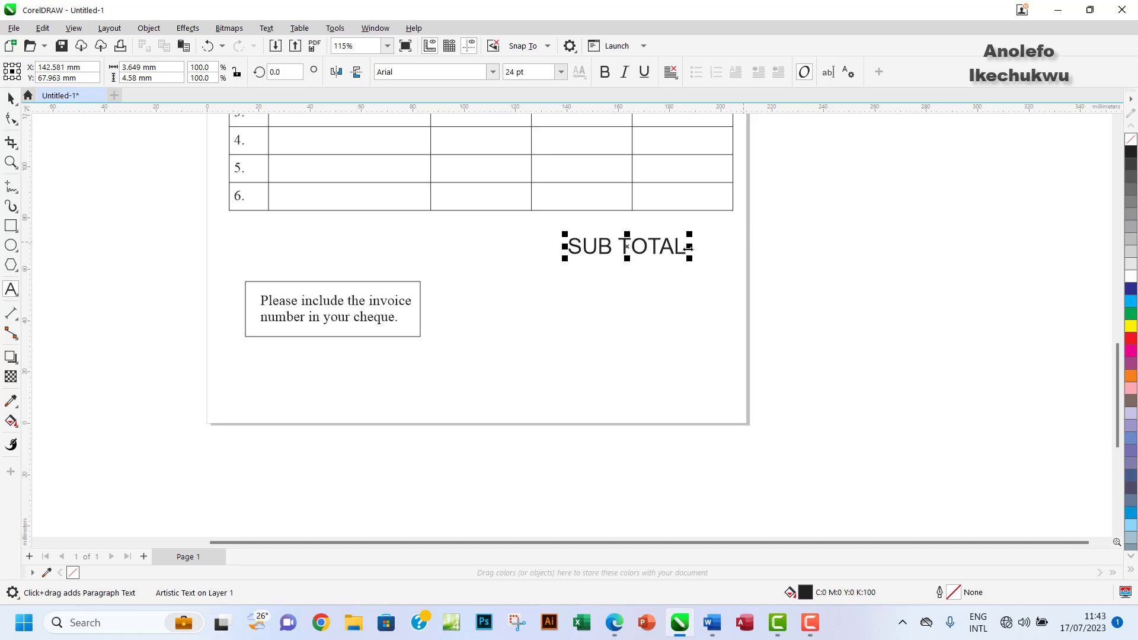
# Step: Format the "SUB TOTAL" text in Times New Roman at 16 pt
pyautogui.moveTo(688, 246); pyautogui.dragTo(567, 246)
pyautogui.click(492, 71)
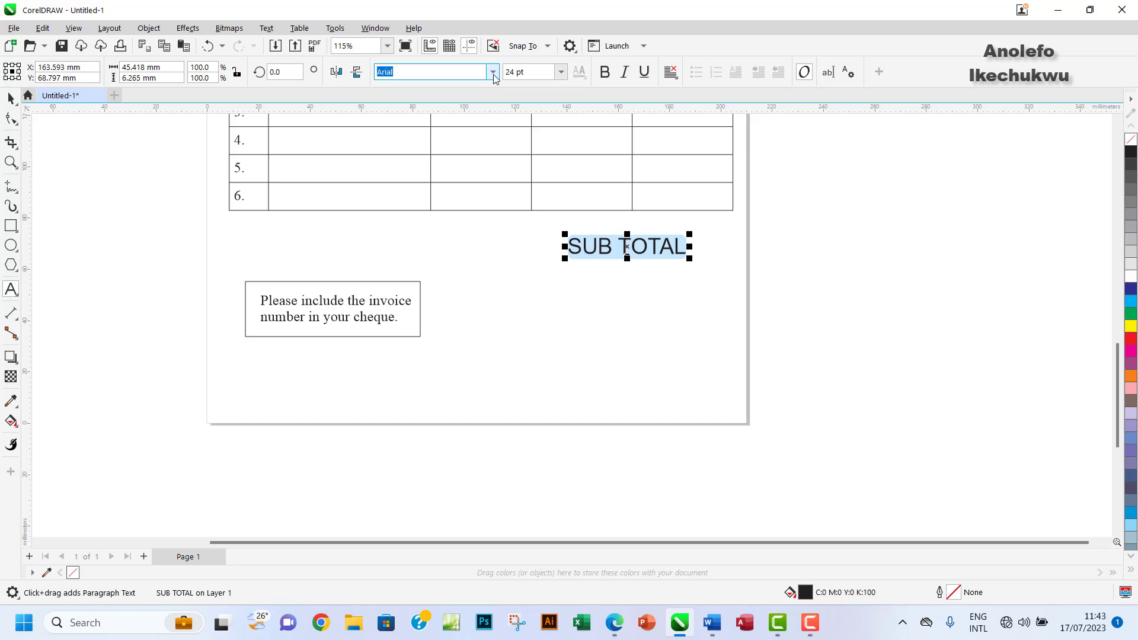
pyautogui.click(414, 112)
pyautogui.click(559, 72)
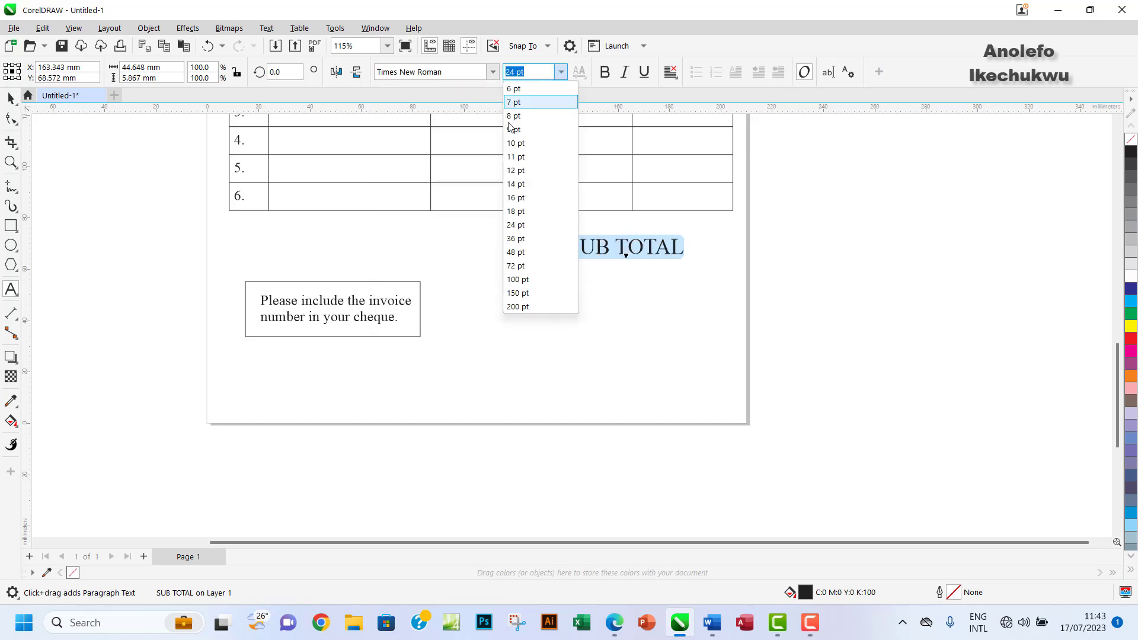
pyautogui.click(539, 197)
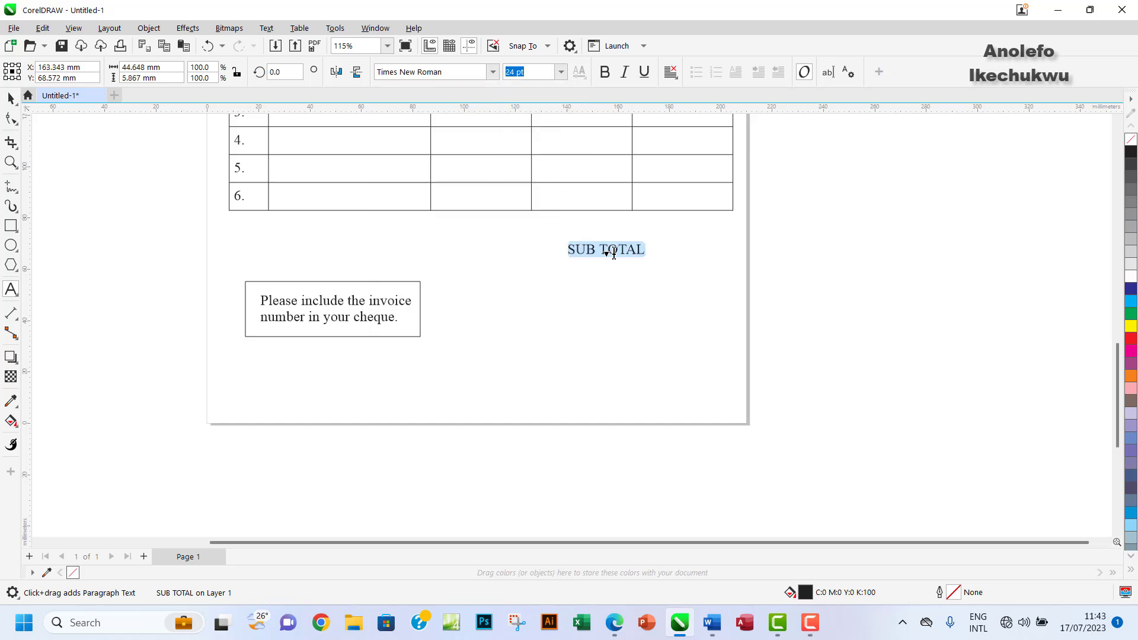
# Step: Extend "SUB TOTAL" with a colon and a dotted line for the amount
pyautogui.click(644, 249)
pyautogui.write(': ')
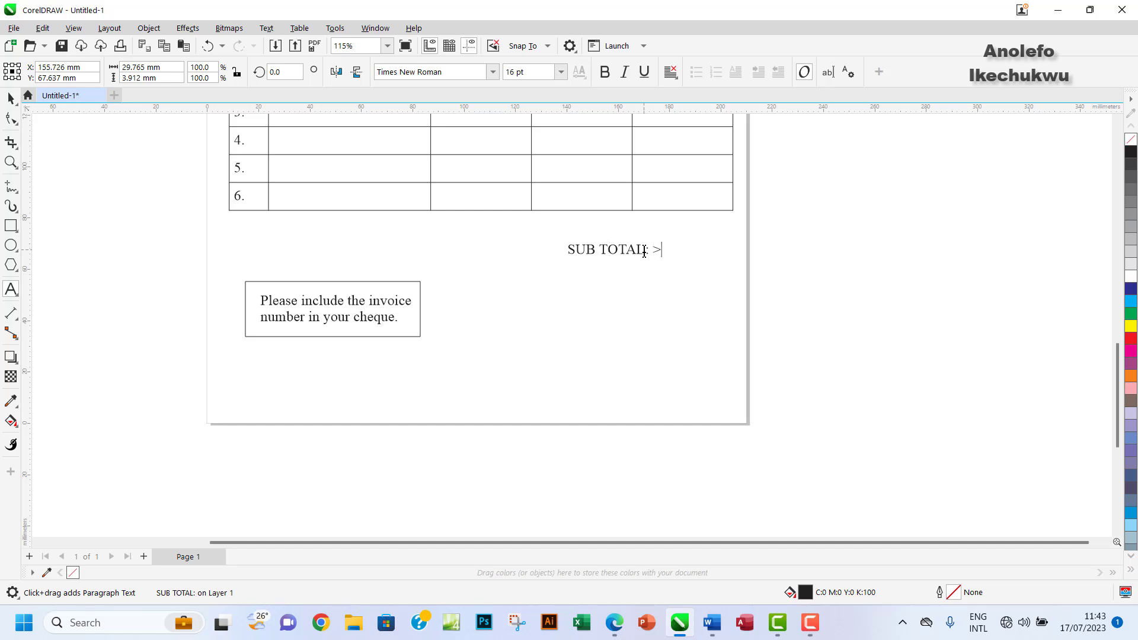
pyautogui.write('>>')
pyautogui.press('BackSpace')
pyautogui.press('BackSpace')
pyautogui.write('...')
# Step: Add the line "Tax Due: 6.25%" beneath the sub total line
pyautogui.write('TE')
pyautogui.write('ax')
pyautogui.write(' Due')
pyautogui.write(': ')
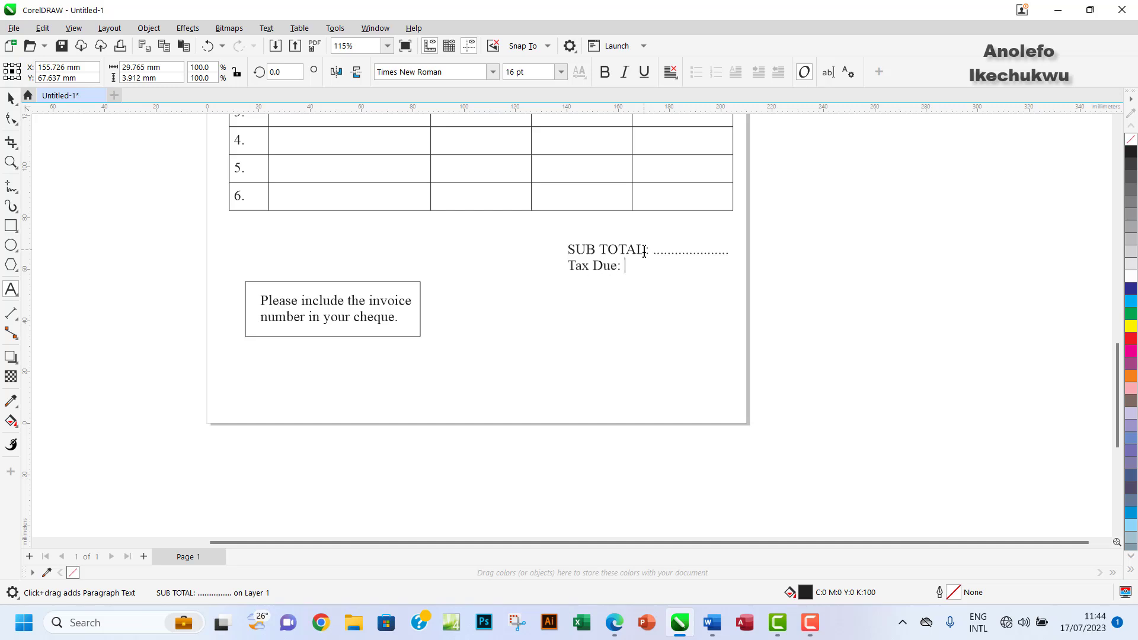
pyautogui.write('6')
pyautogui.write('.25%')
pyautogui.write('Payment')
pyautogui.write(' Due: ....................')
# Step: Add dotted "Payment Due:" and "Balance Due:" lines below the tax line and move the totals block slightly down
pyautogui.press('Return')
pyautogui.write('Balance')
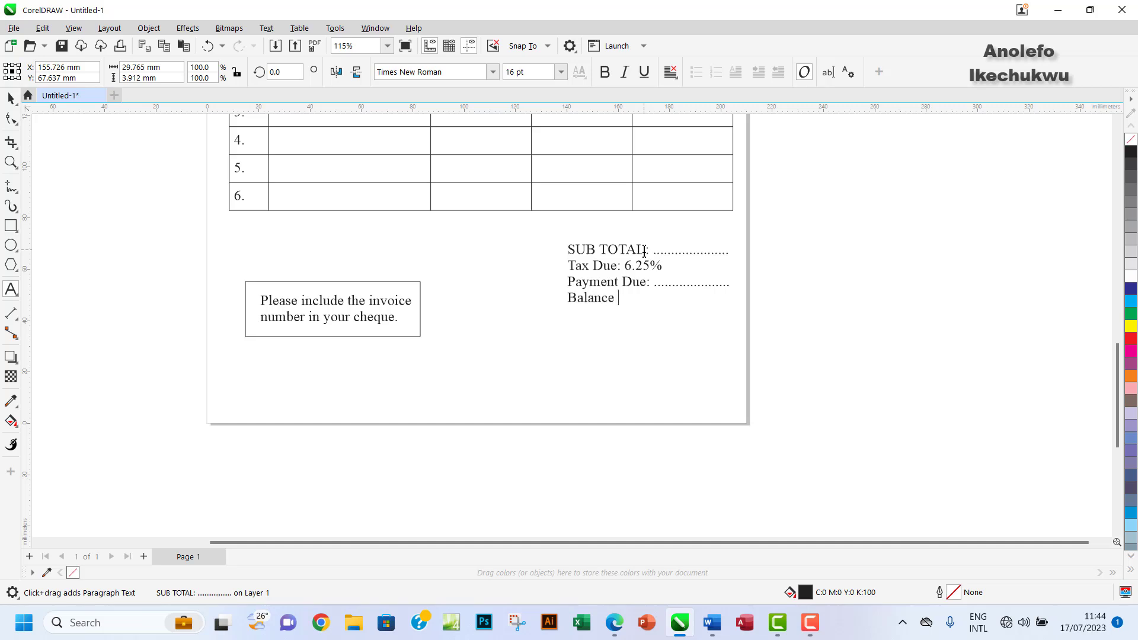
pyautogui.write(' Due: .....................')
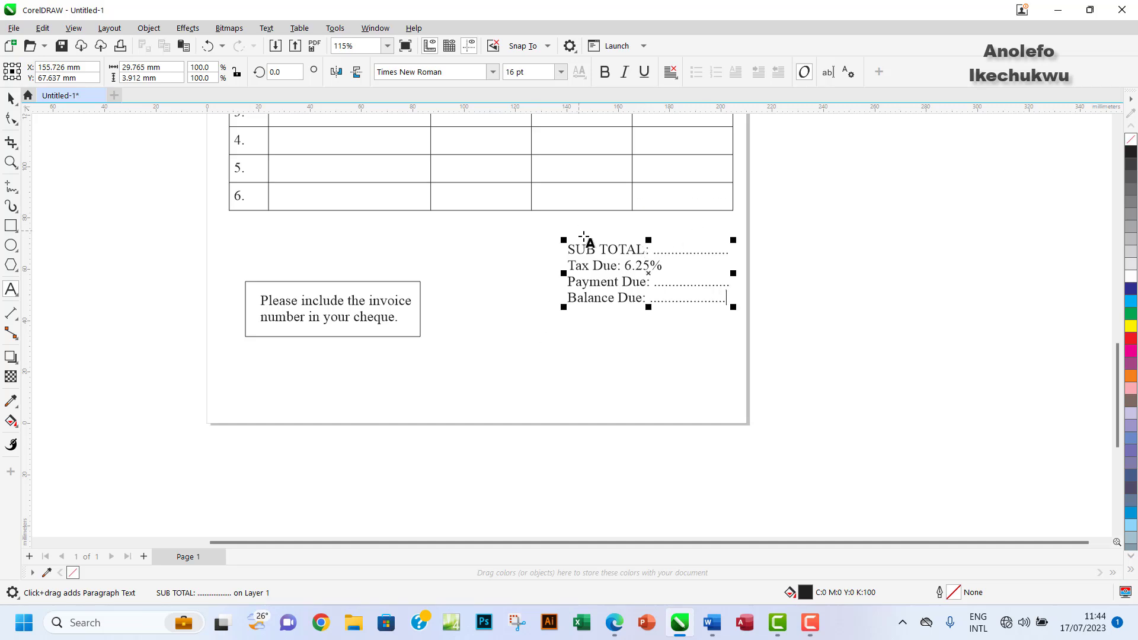
pyautogui.moveTo(649, 271); pyautogui.dragTo(649, 291)
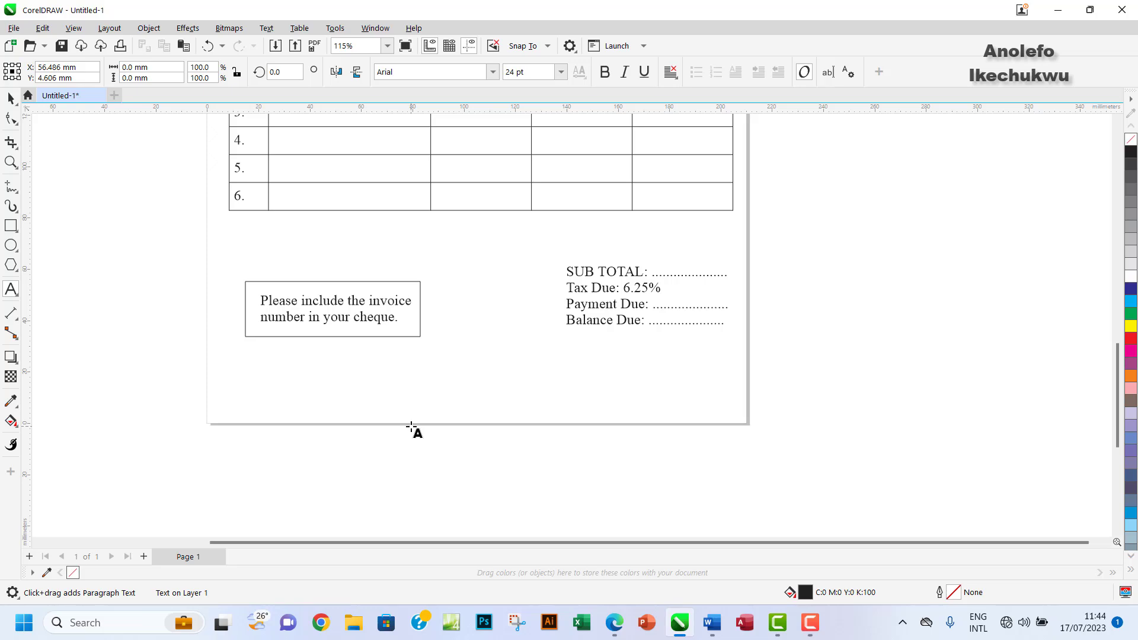
# Step: Start the closing text with "Than" near the page's bottom edge, checking the wording in the question paper PDF in Edge
pyautogui.write('than')
pyautogui.press('Escape')
pyautogui.click(614, 624)
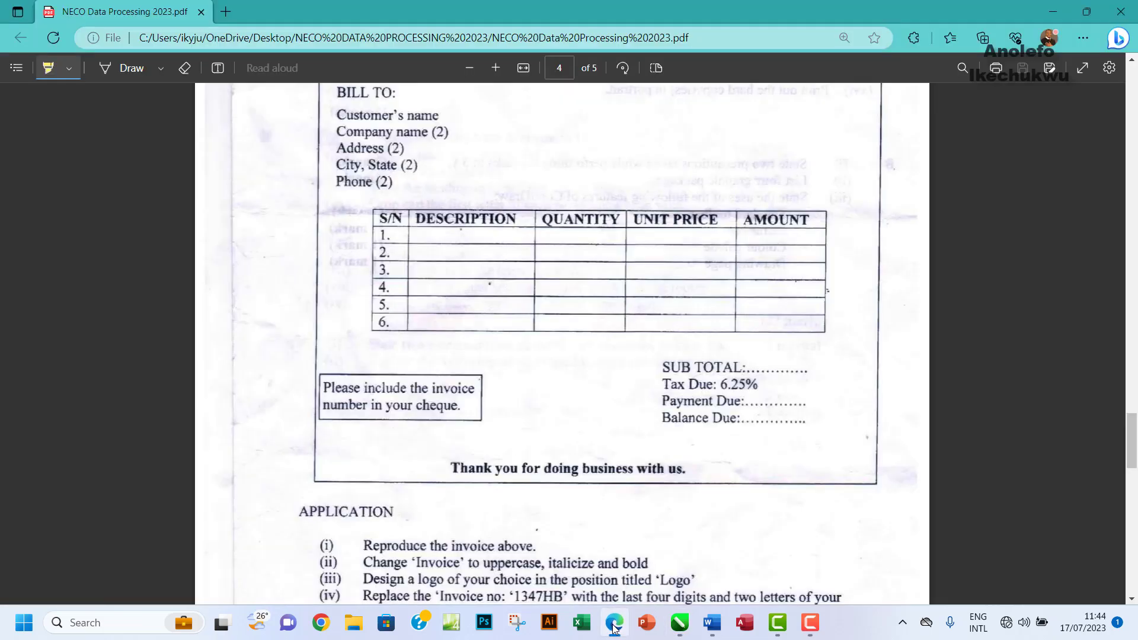
pyautogui.click(614, 623)
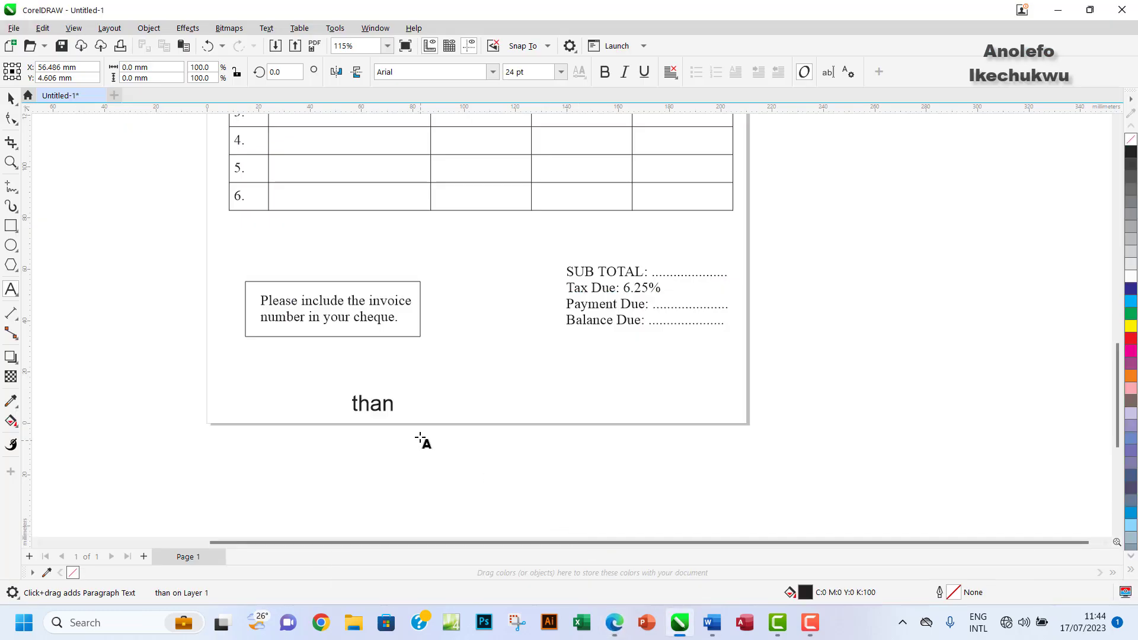
pyautogui.click(395, 406)
pyautogui.moveTo(395, 405); pyautogui.dragTo(349, 408)
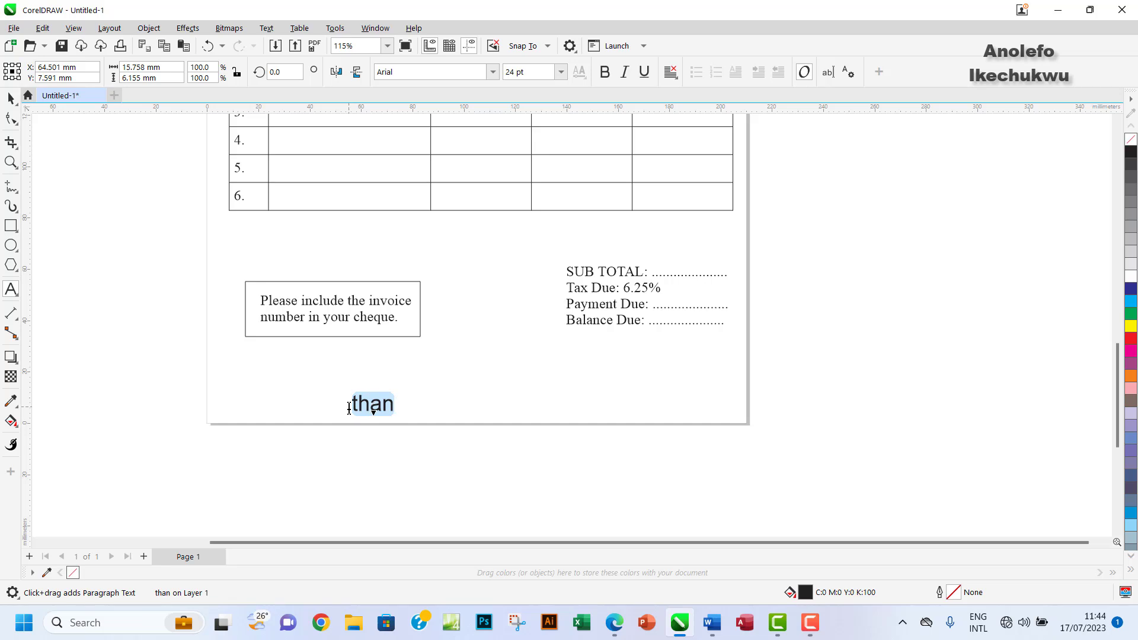
pyautogui.write('Than')
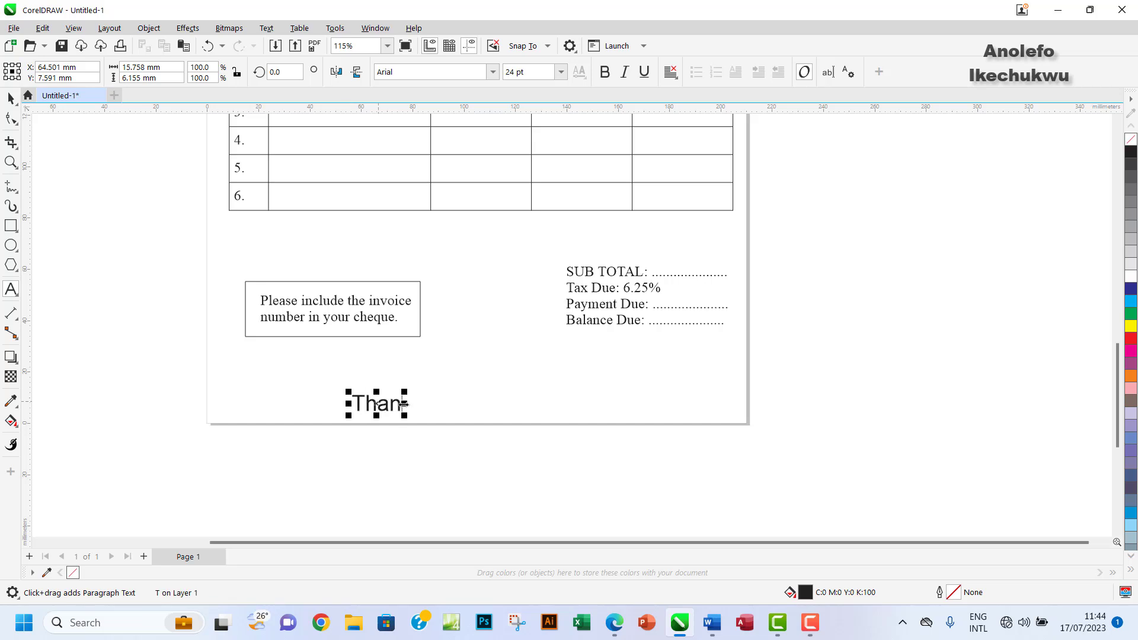
pyautogui.write('k yuou')
# Step: Complete the closing line to read "Thank you for doing business with us."
pyautogui.press('BackSpace')
pyautogui.press('BackSpace')
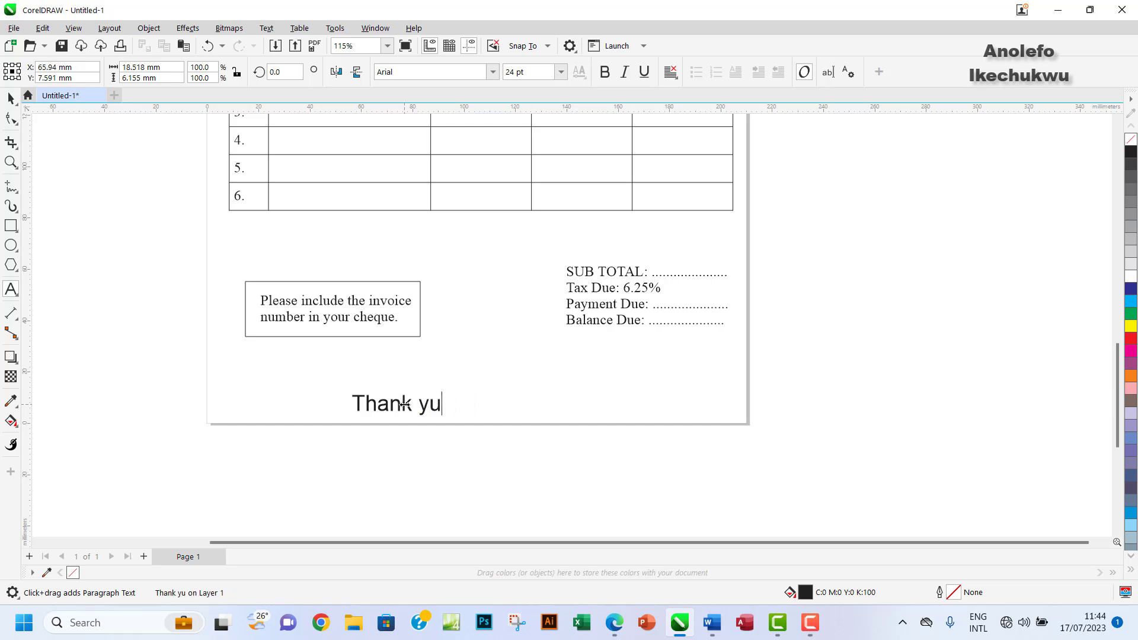
pyautogui.press('BackSpace')
pyautogui.write('oyu')
pyautogui.press('BackSpace')
pyautogui.press('BackSpace')
pyautogui.write('y')
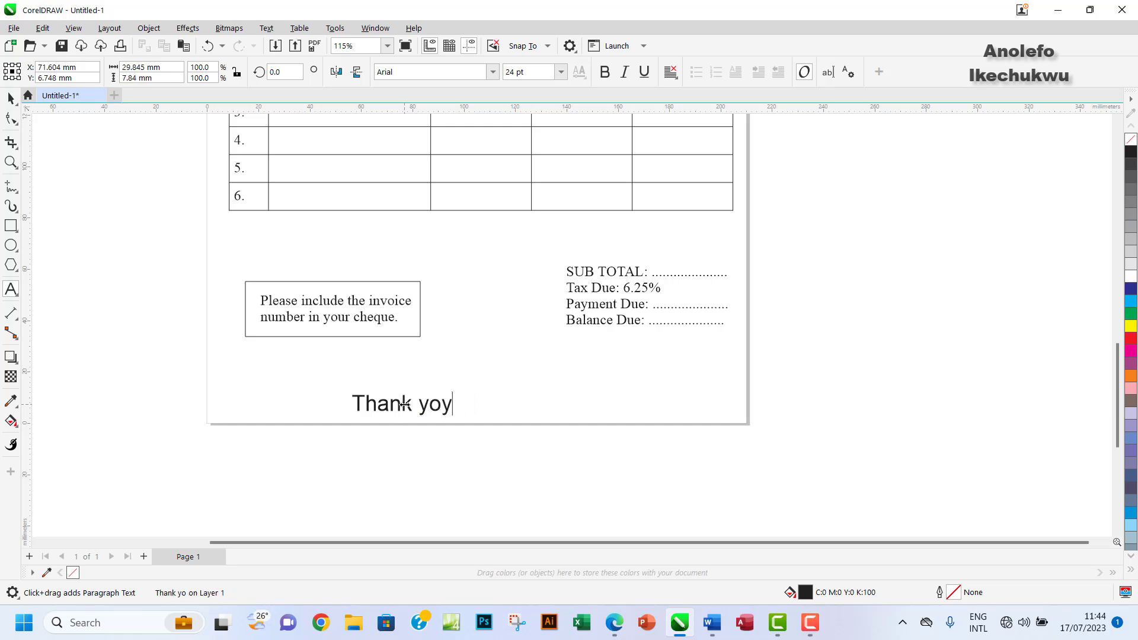
pyautogui.press('BackSpace')
pyautogui.write('u for doi')
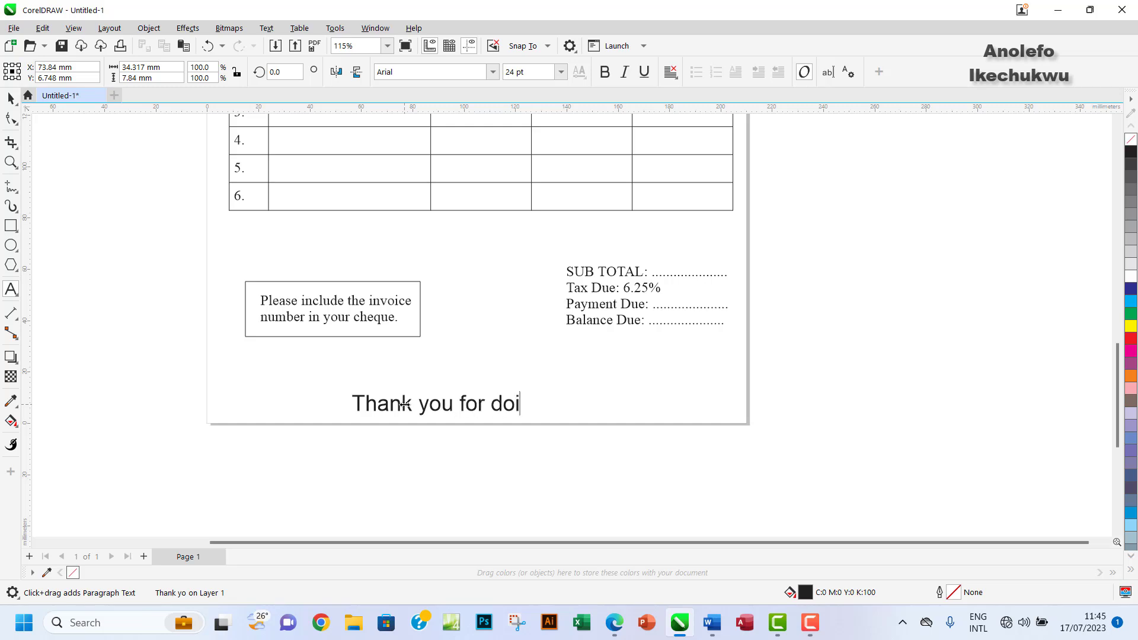
pyautogui.write('ng business with')
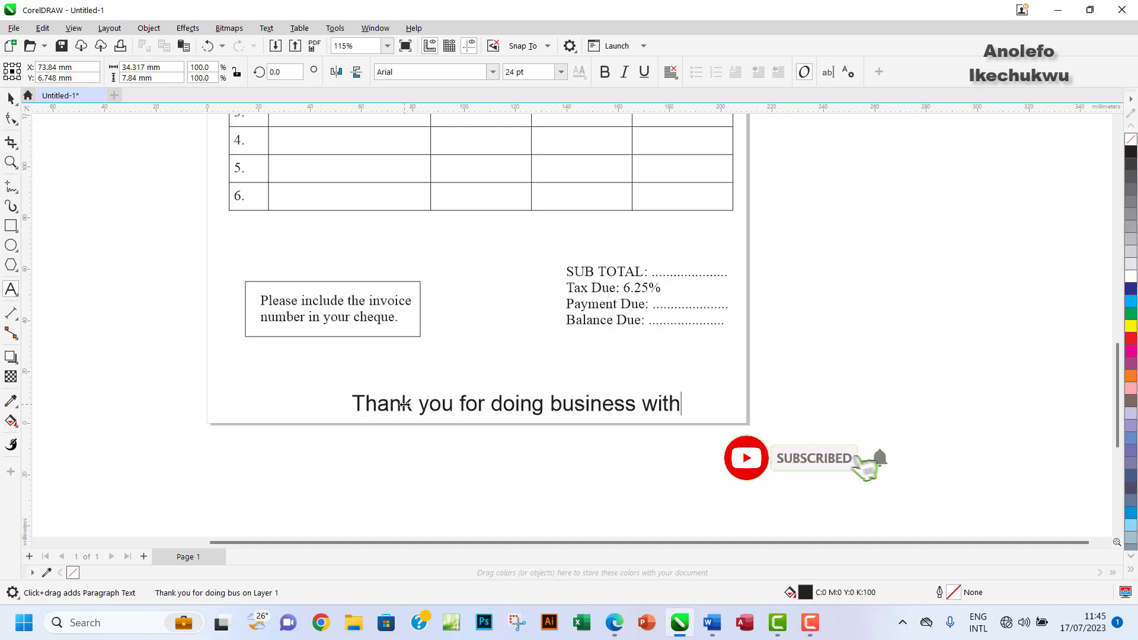
pyautogui.write(' us')
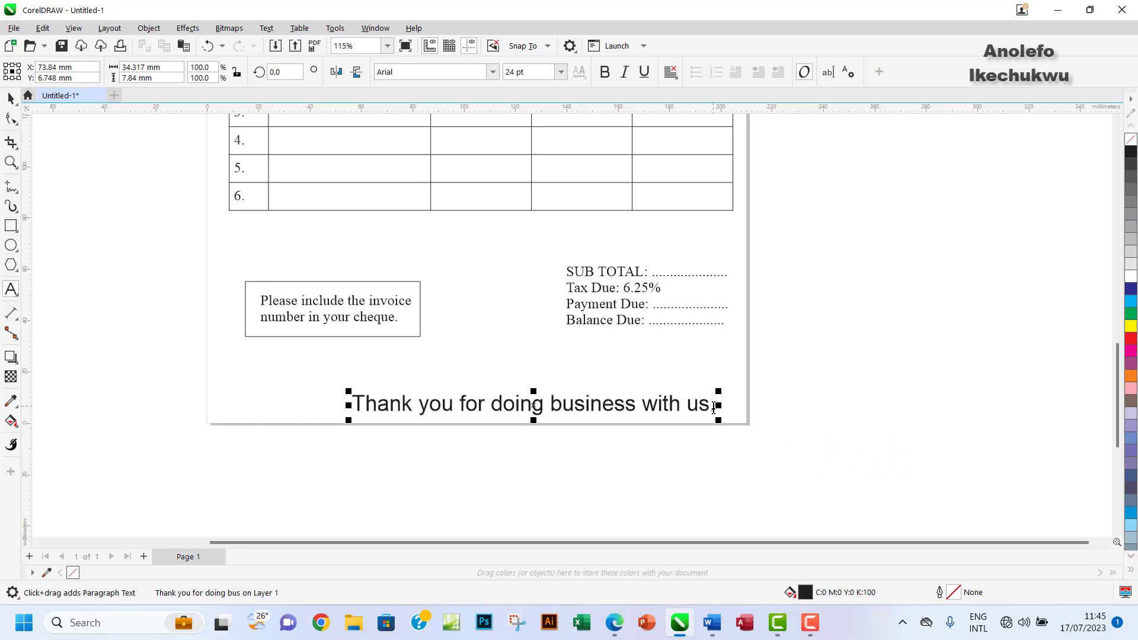
# Step: Format the whole closing thank-you line in Times New Roman at 16 pt and deselect it
pyautogui.moveTo(713, 406); pyautogui.dragTo(345, 405)
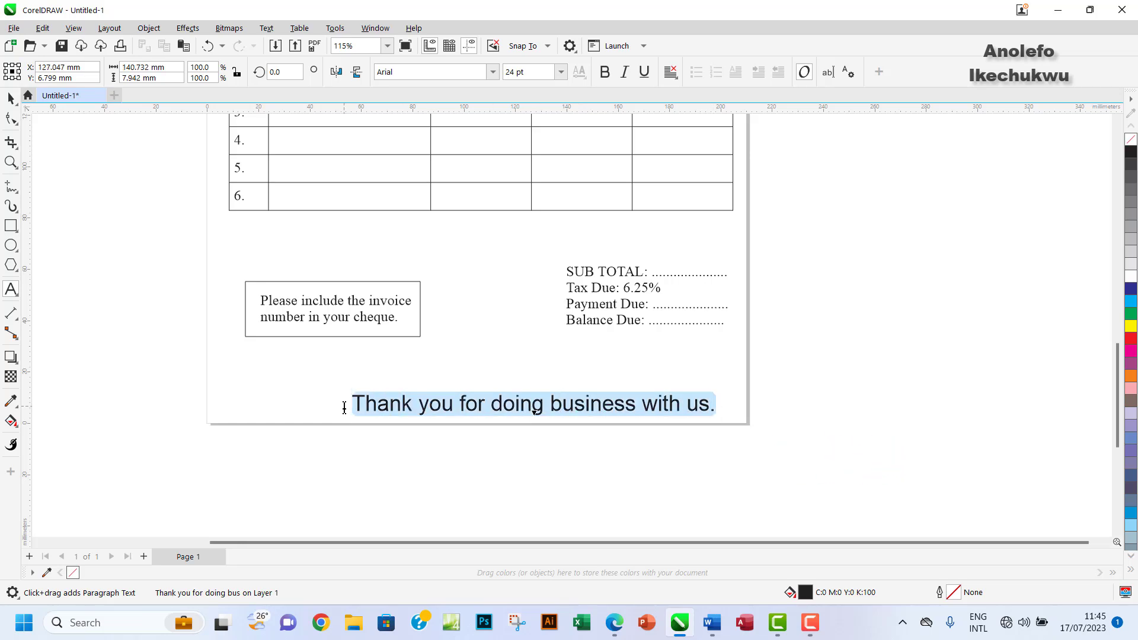
pyautogui.click(491, 72)
pyautogui.click(452, 115)
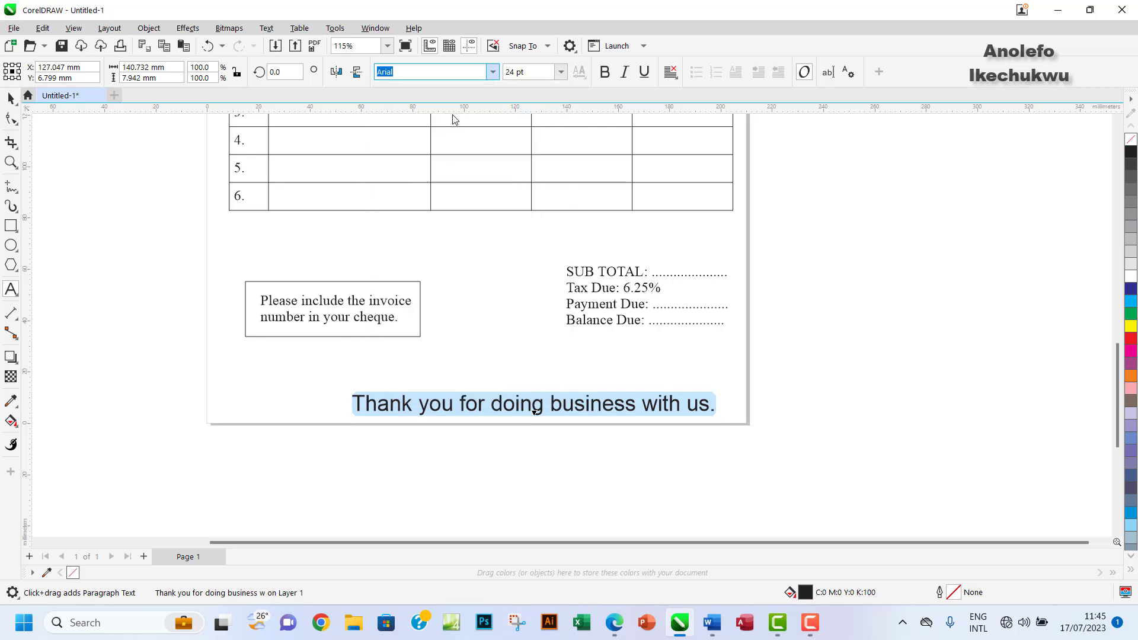
pyautogui.click(560, 73)
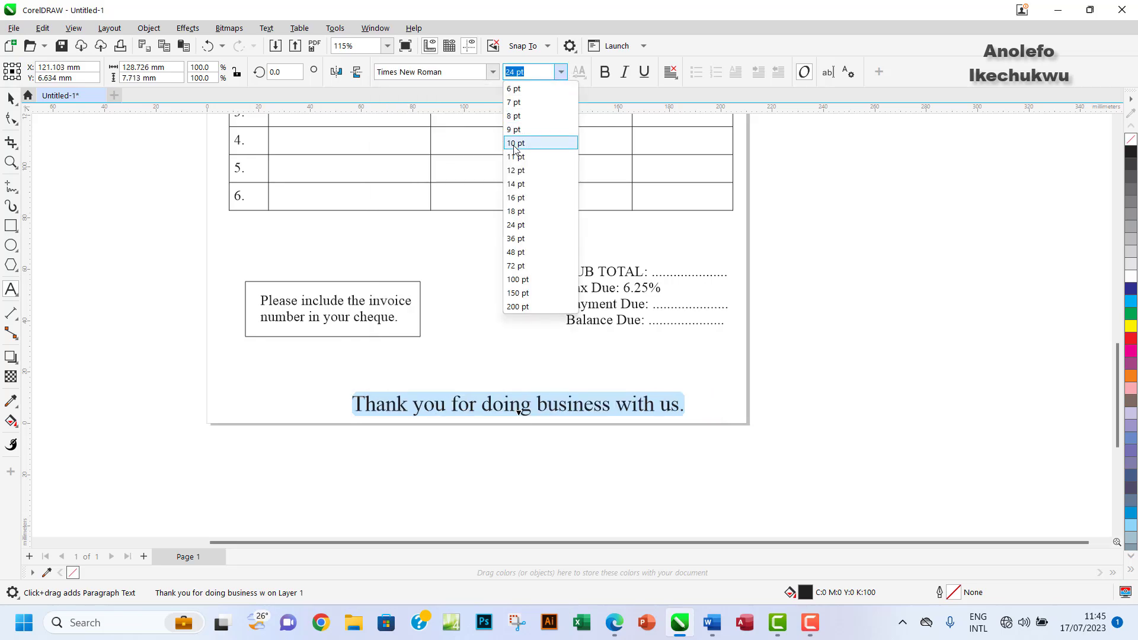
pyautogui.click(516, 197)
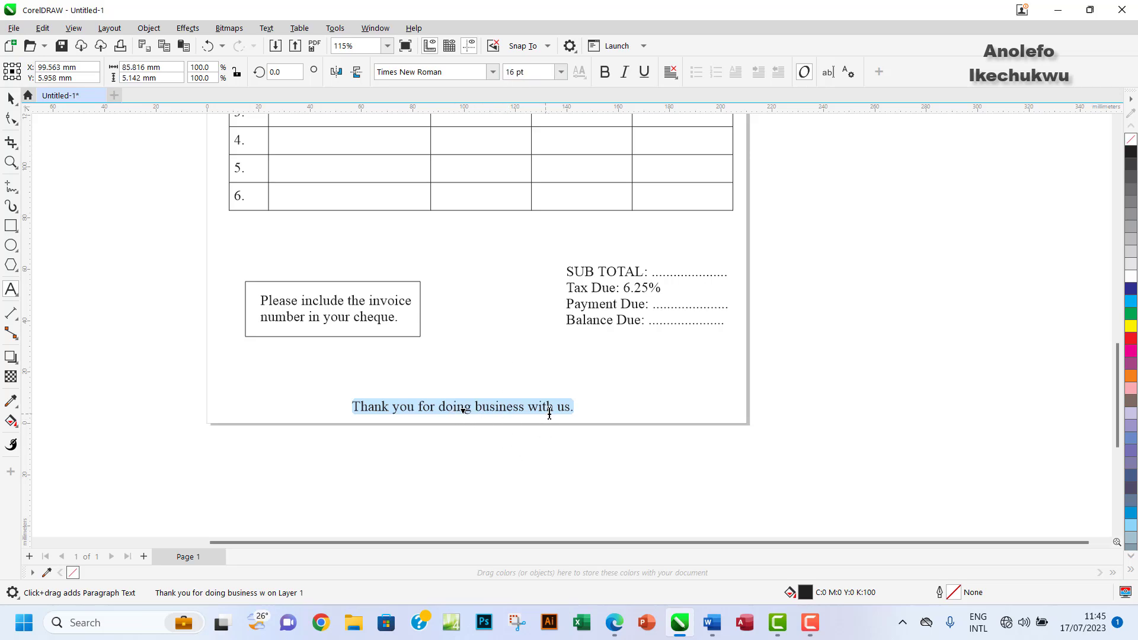
pyautogui.click(12, 100)
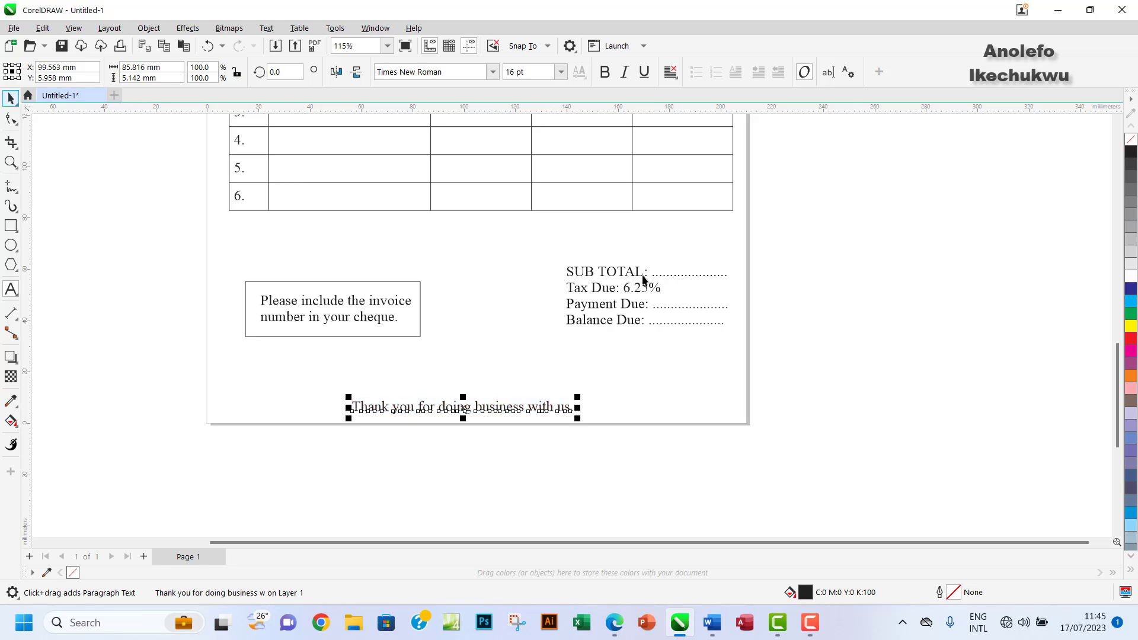
pyautogui.click(837, 318)
# Step: Review the overall invoice layout from the logo box down to the closing line
pyautogui.scroll(-1, 995, 344)
pyautogui.scroll(2, 996, 343)
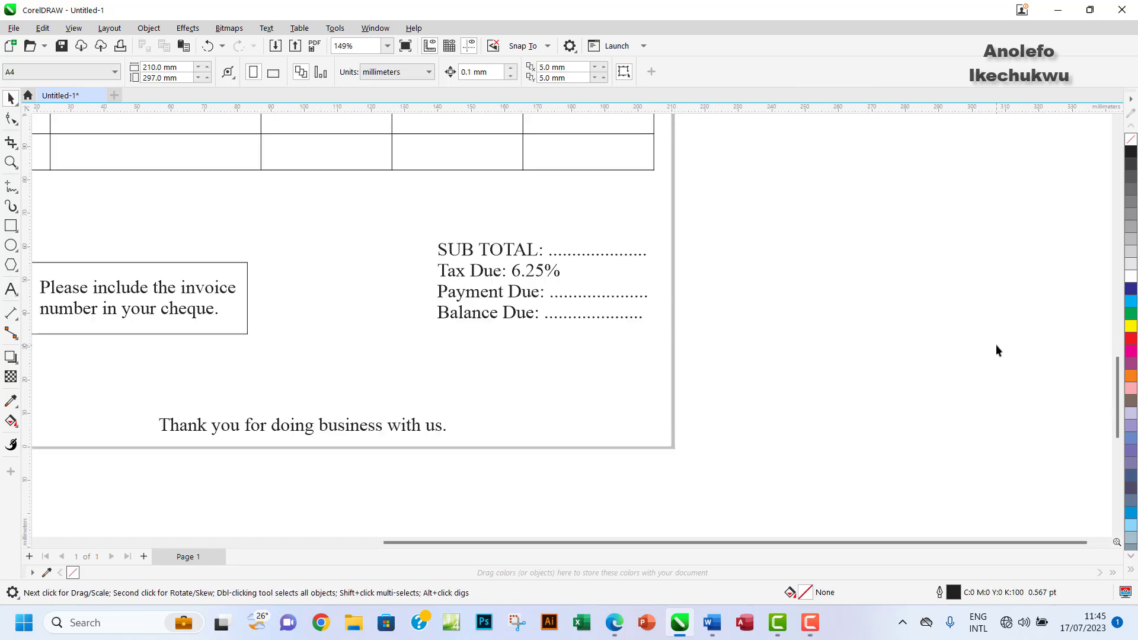
pyautogui.scroll(-3, 996, 344)
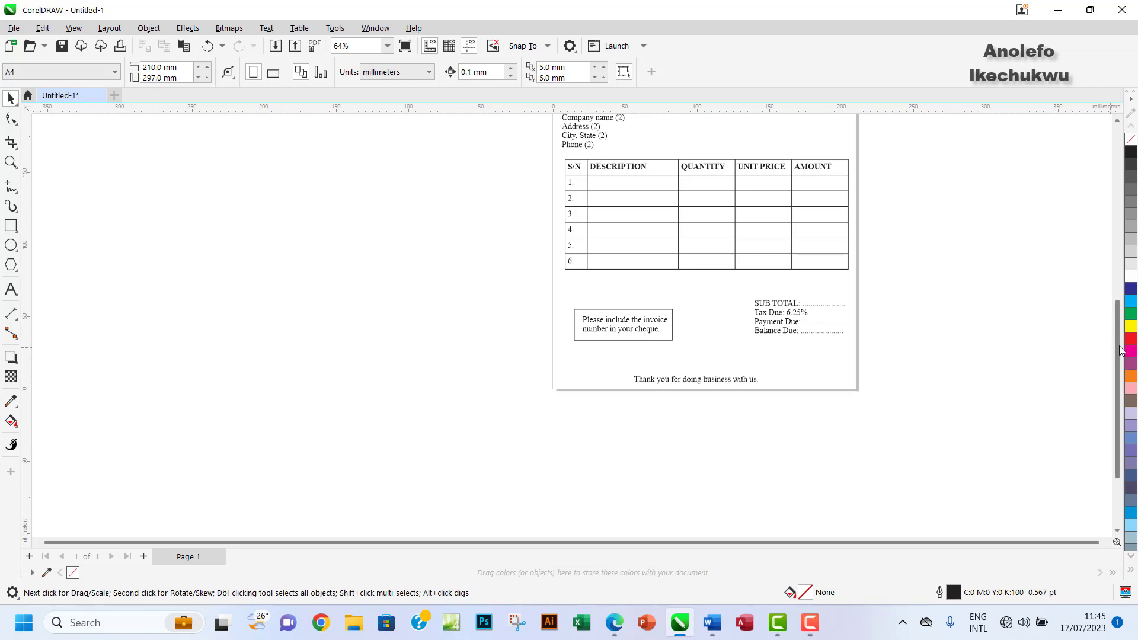
pyautogui.moveTo(1115, 346); pyautogui.dragTo(1114, 287)
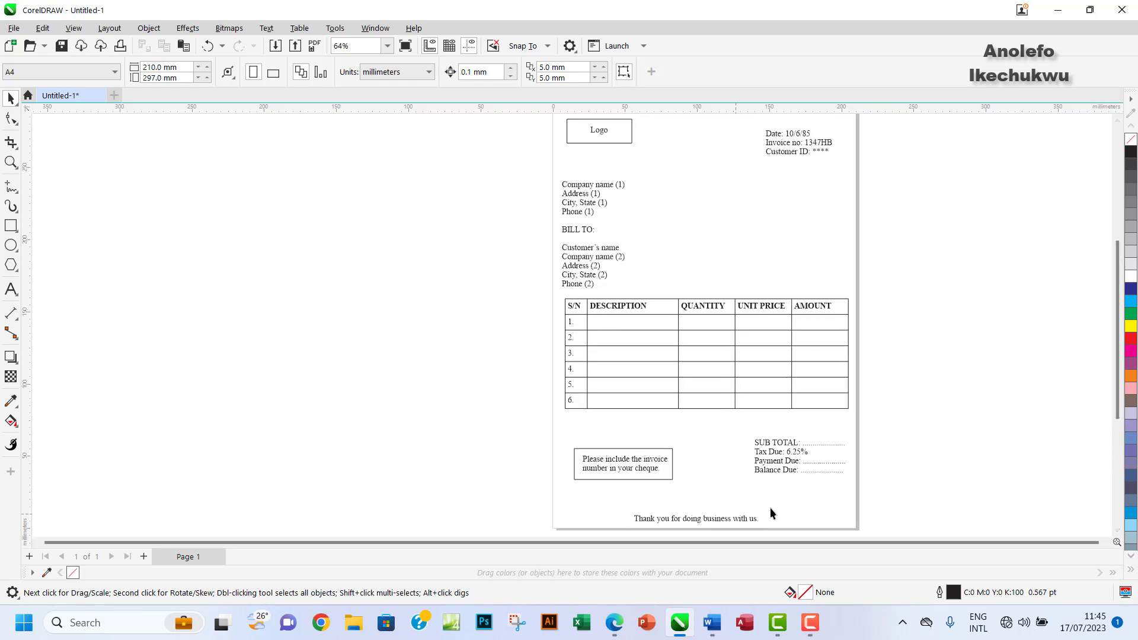
pyautogui.press('h')
pyautogui.moveTo(557, 335); pyautogui.dragTo(498, 333)
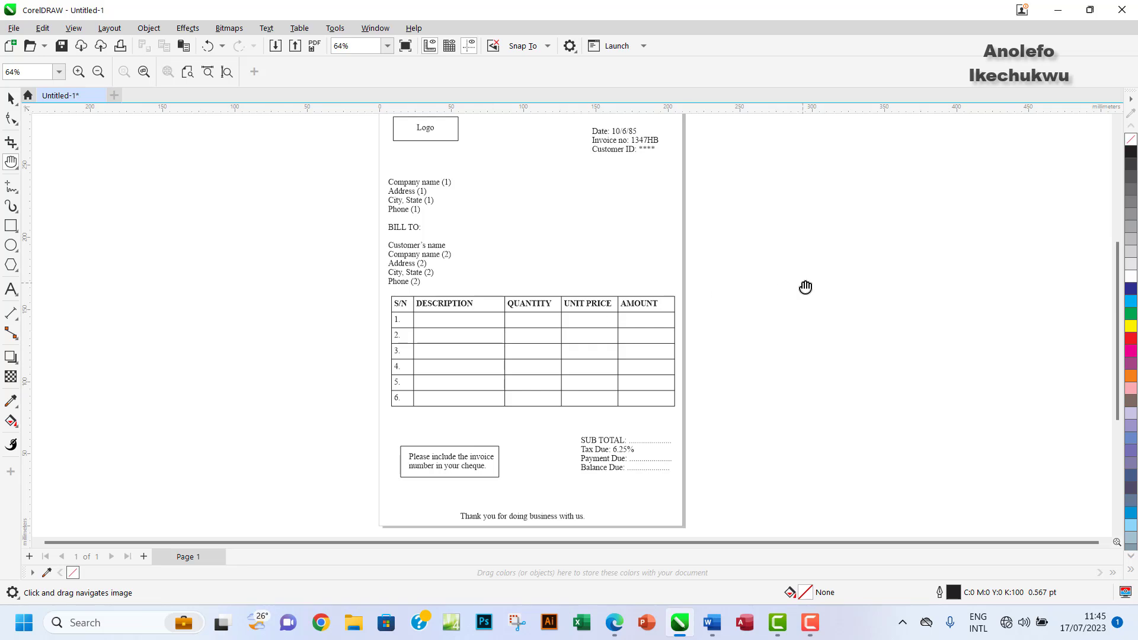
pyautogui.click(10, 98)
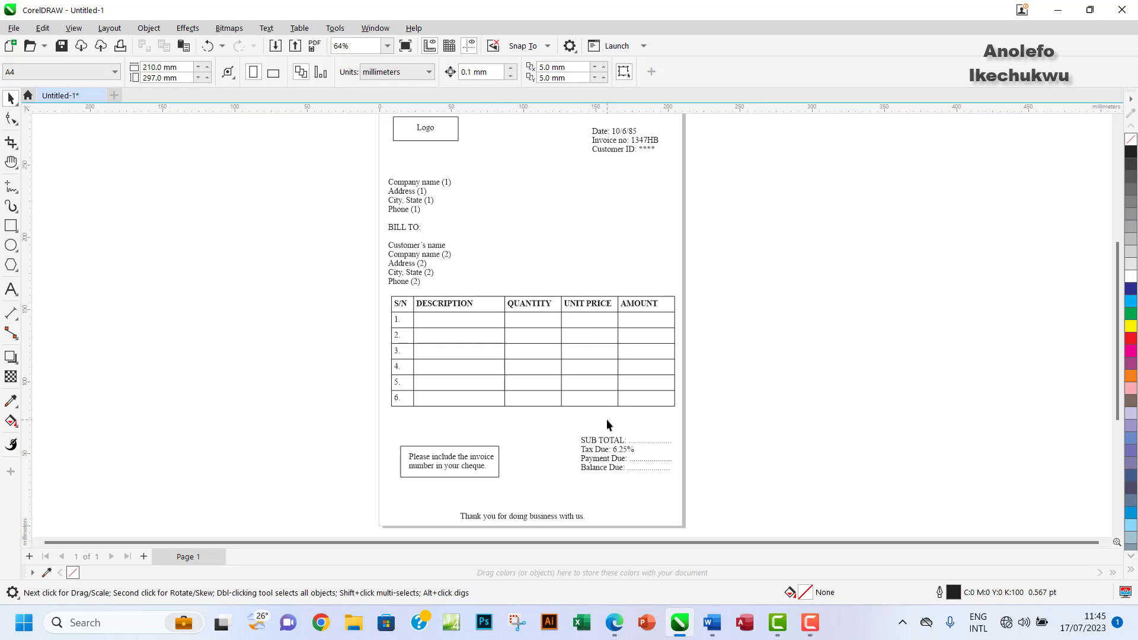
# Step: Check the application tasks in the question paper PDF in Edge, and make the "Invoice" heading bold and italic in CorelDRAW
pyautogui.click(613, 624)
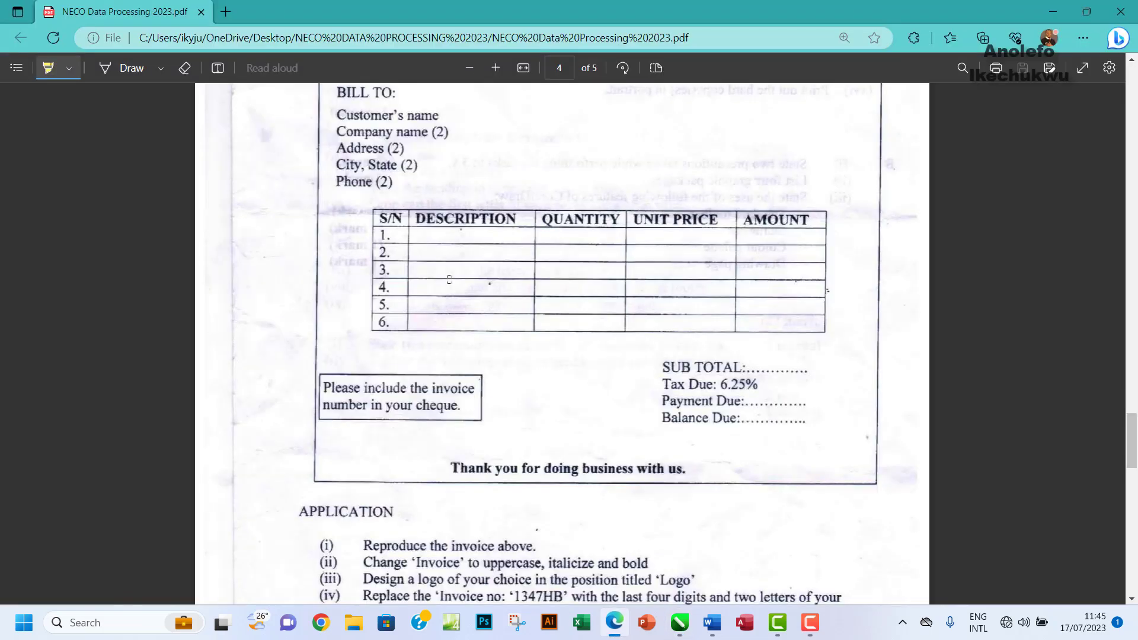
pyautogui.scroll(-7, 449, 279)
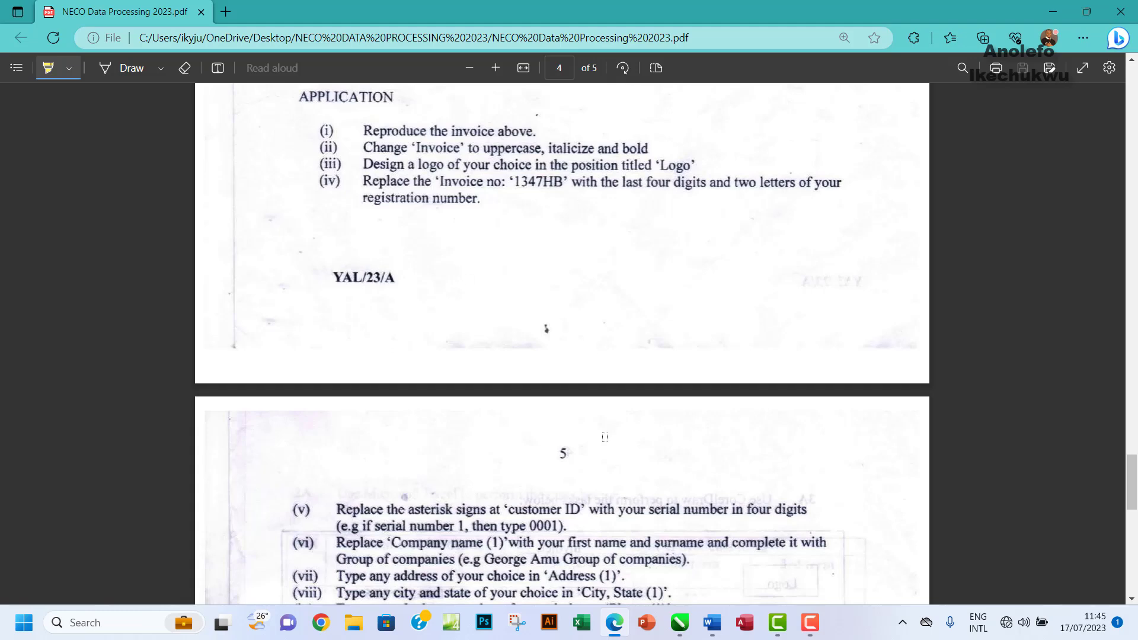
pyautogui.click(690, 622)
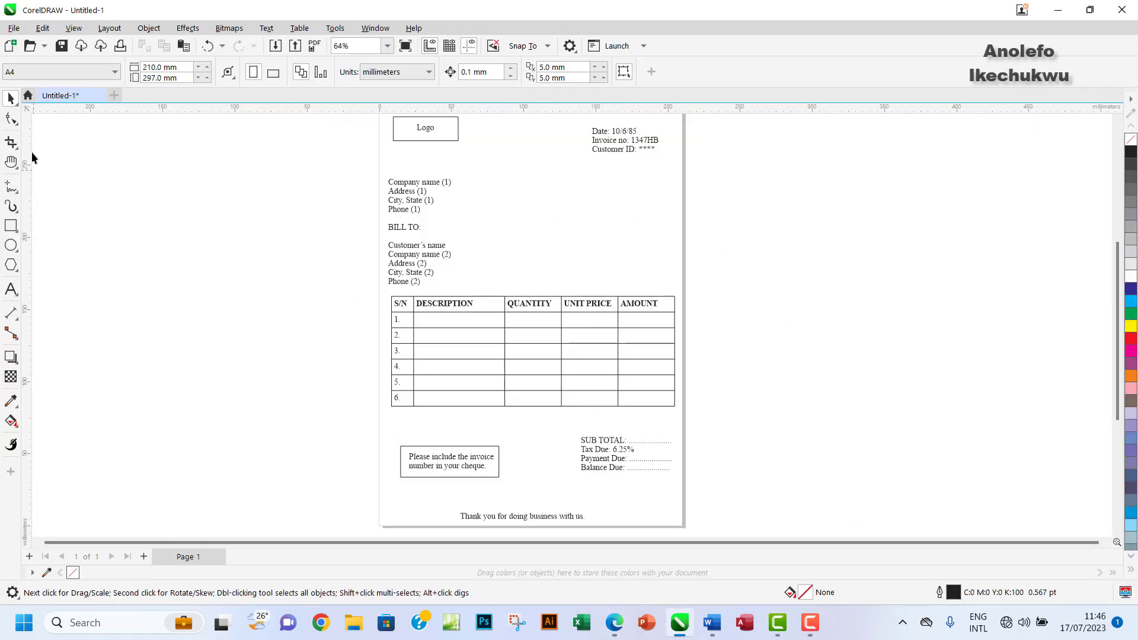
pyautogui.scroll(2, 567, 294)
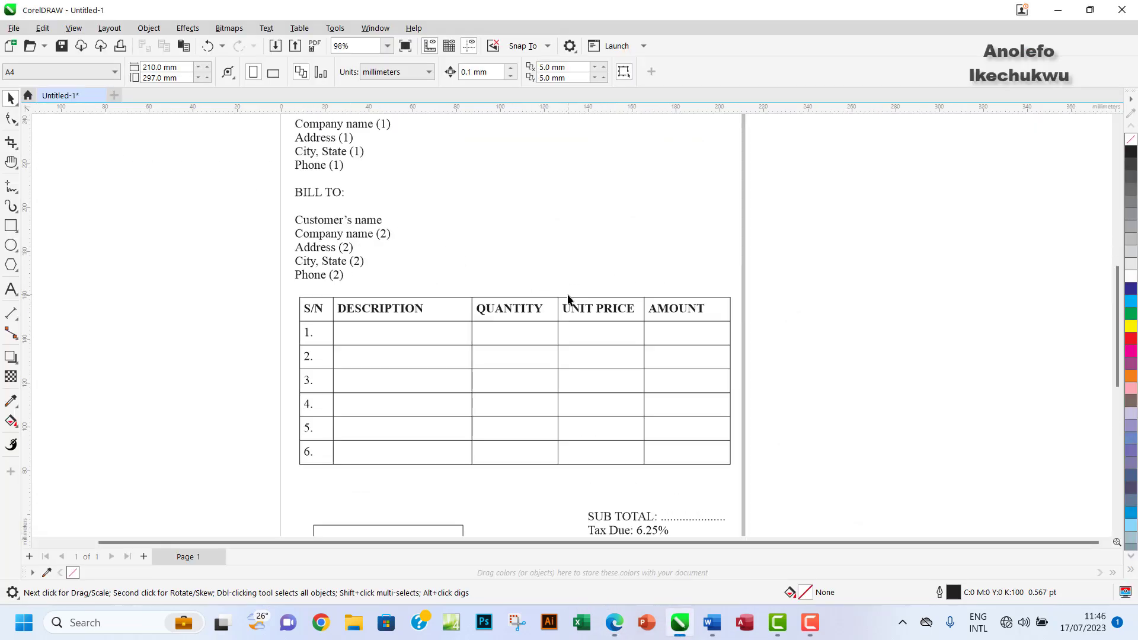
pyautogui.scroll(5, 1111, 339)
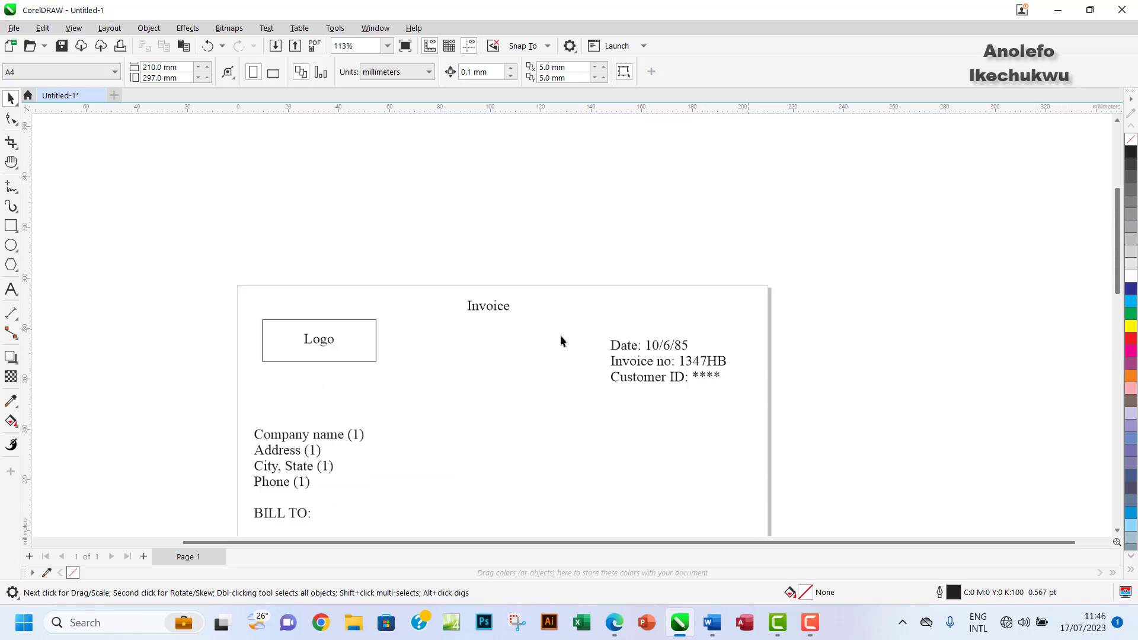
pyautogui.click(486, 306)
pyautogui.doubleClick(485, 305)
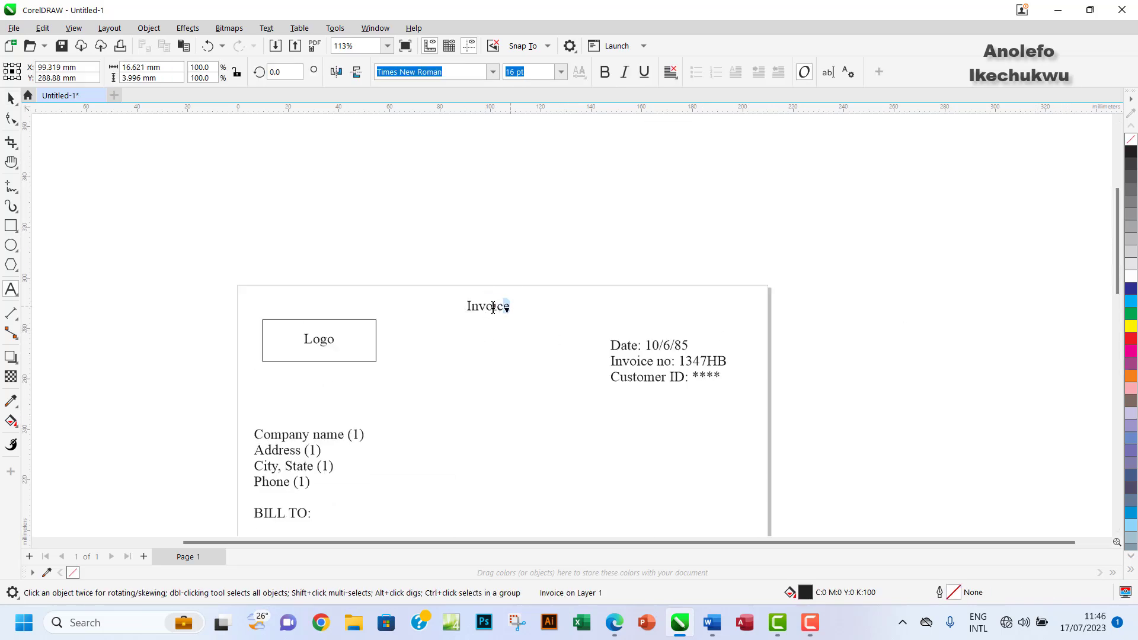
pyautogui.moveTo(508, 307); pyautogui.dragTo(465, 307)
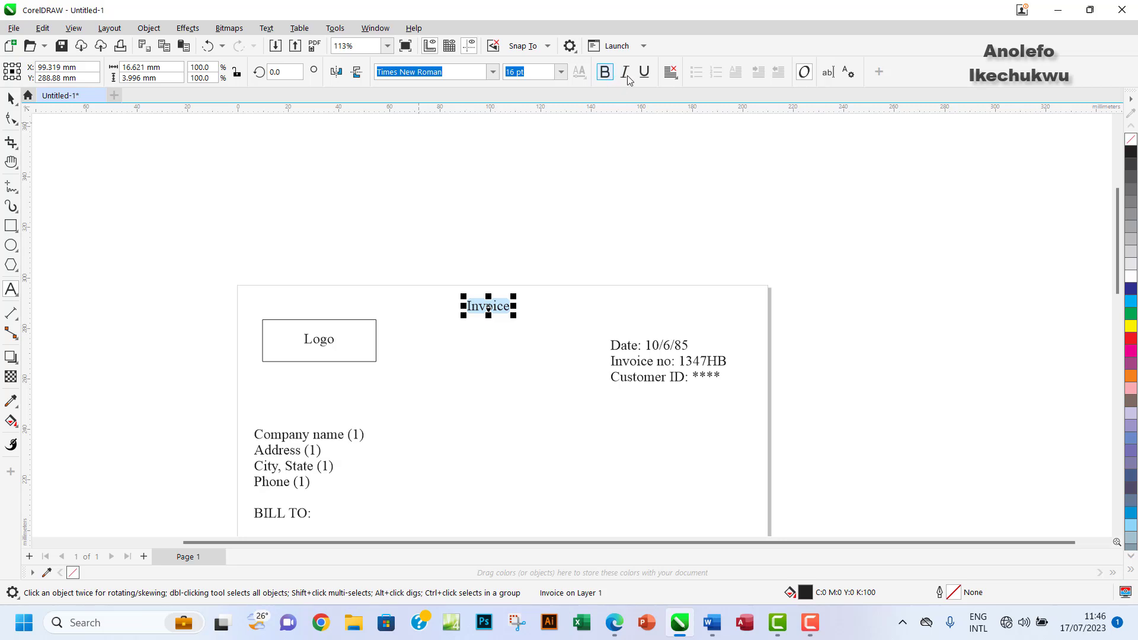
pyautogui.click(606, 76)
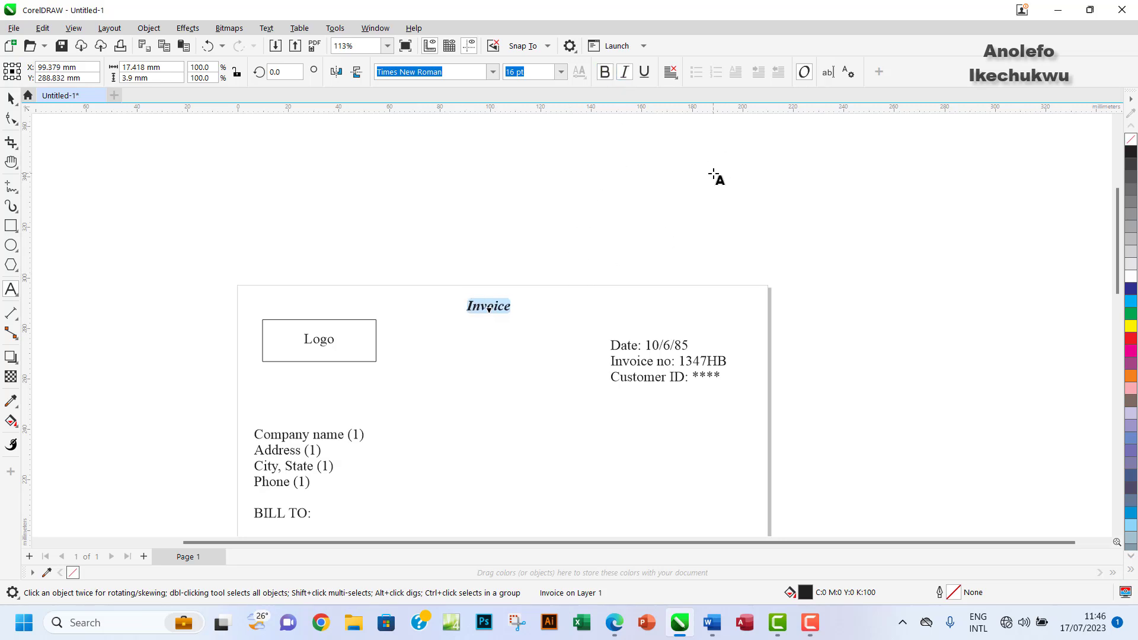
# Step: Change the case of the "Invoice" heading to uppercase in the Edit Text dialog and apply it
pyautogui.click(829, 73)
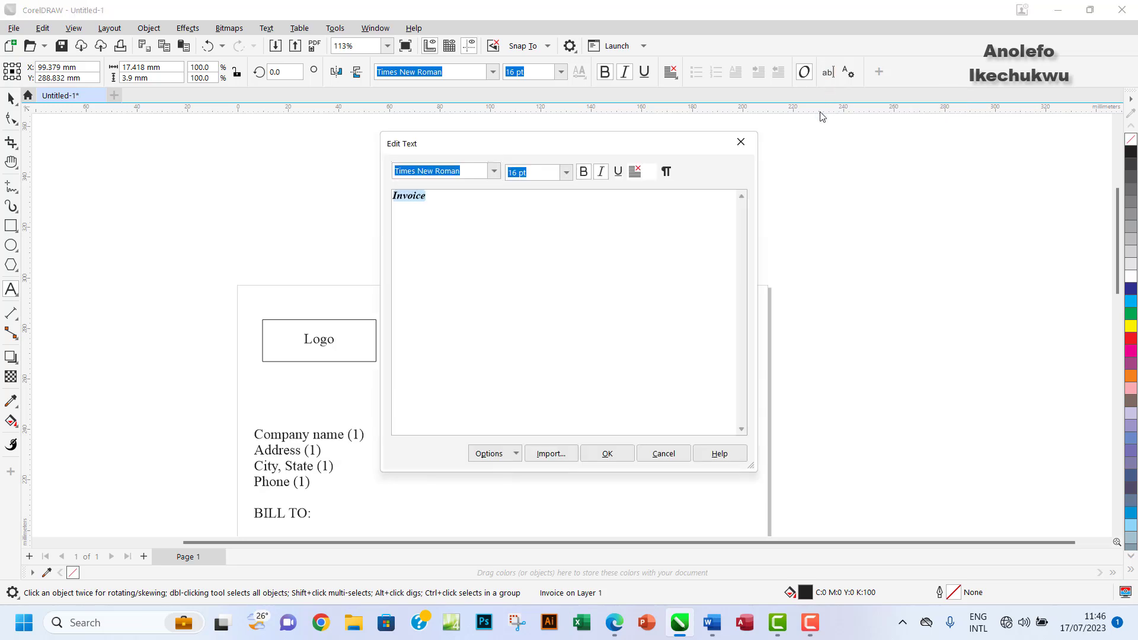
pyautogui.click(491, 455)
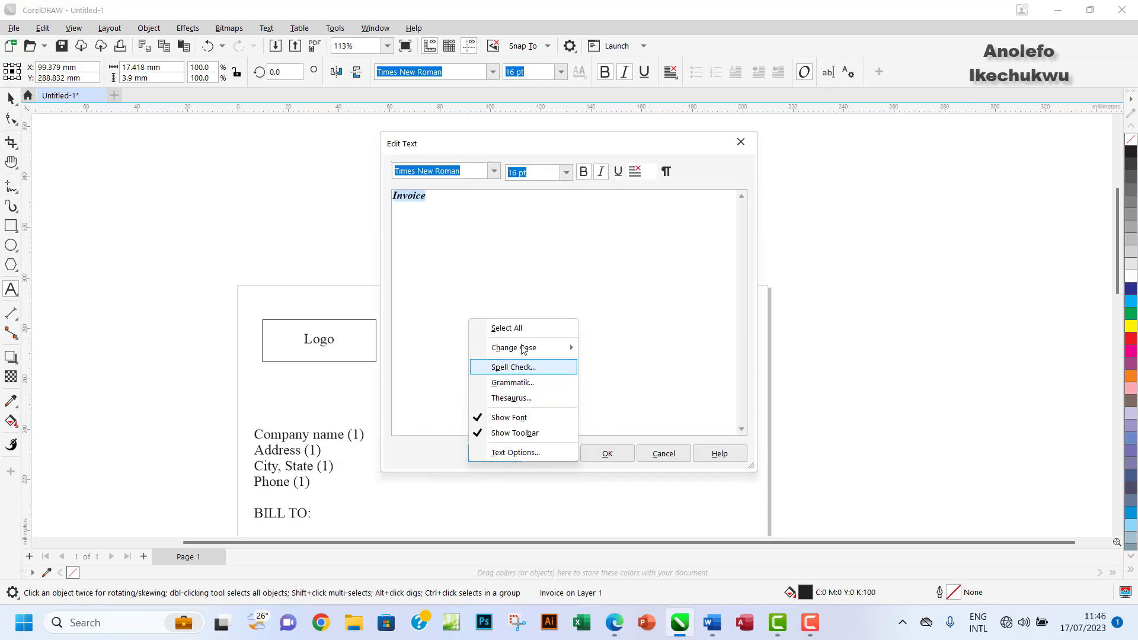
pyautogui.moveTo(525, 348)
pyautogui.click(621, 380)
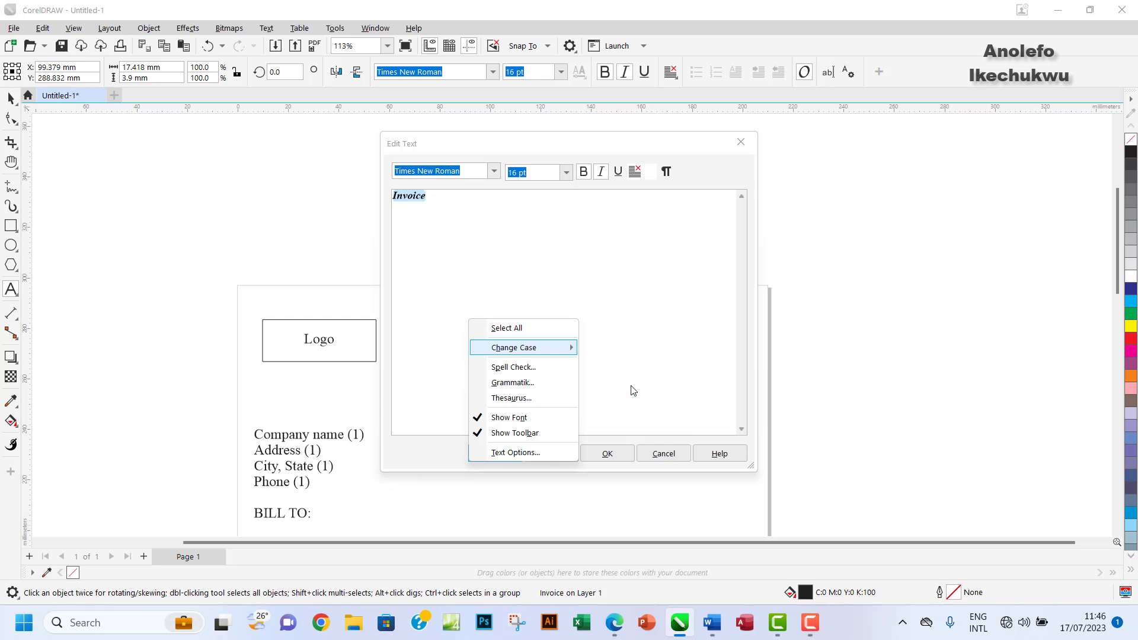
pyautogui.click(619, 459)
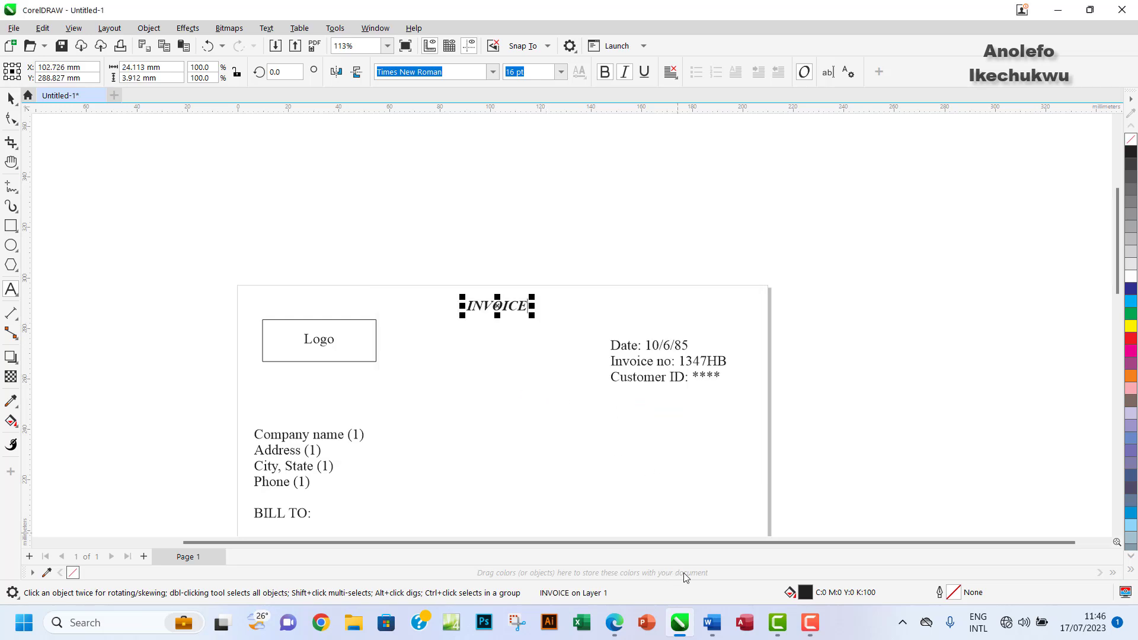
# Step: Highlight application tasks (i) and (ii) in yellow in the question paper PDF in Edge
pyautogui.click(614, 622)
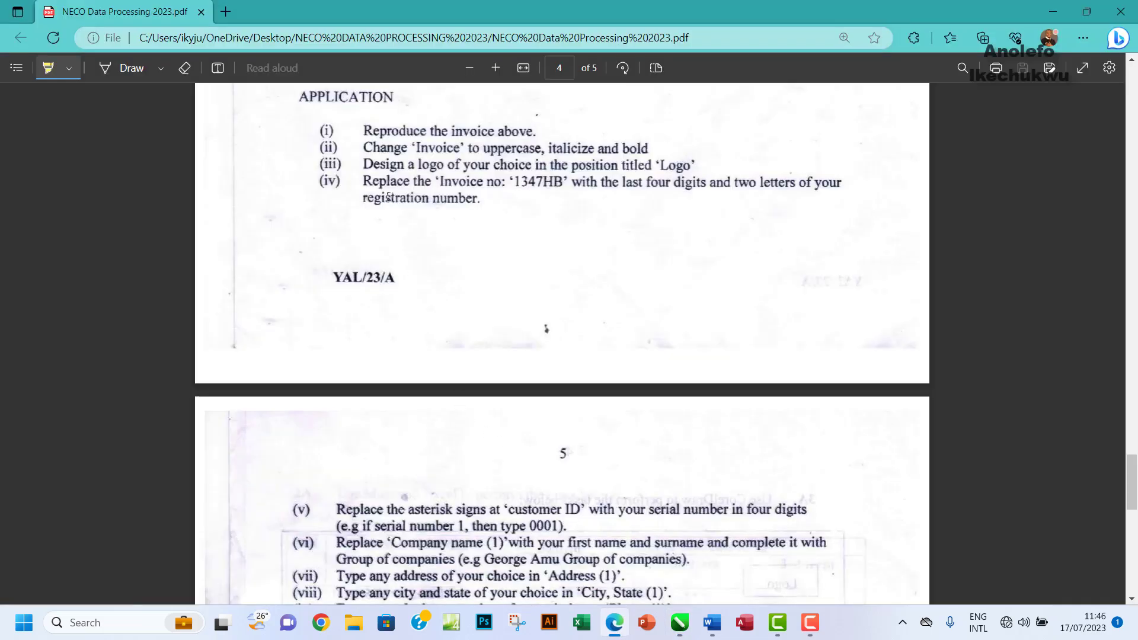
pyautogui.moveTo(389, 130); pyautogui.dragTo(530, 131)
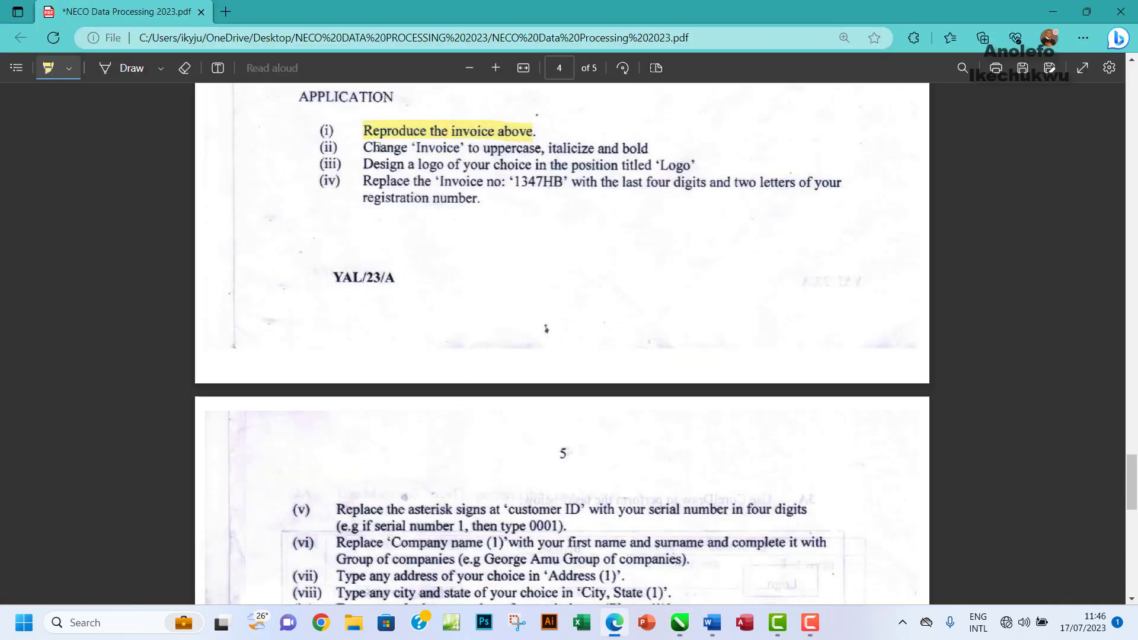
pyautogui.moveTo(365, 148); pyautogui.dragTo(646, 146)
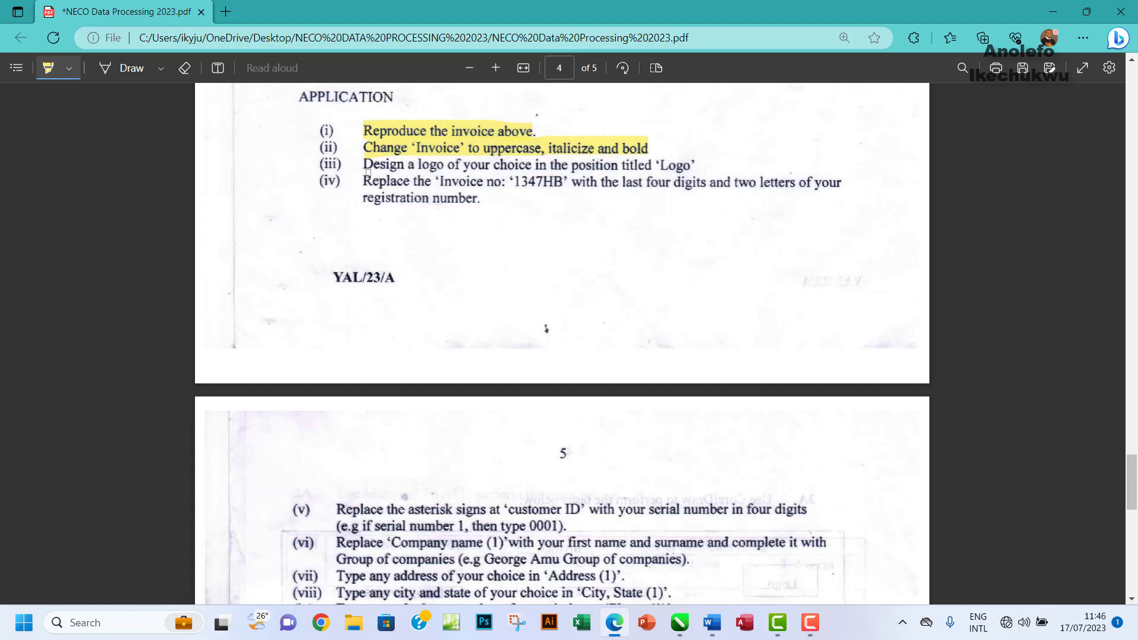
# Step: In CorelDRAW, draw a five-pointed star about 12.7 mm wide above the page and a nine-pointed complex star beside it, scaled to about 18.5 mm wide
pyautogui.click(680, 623)
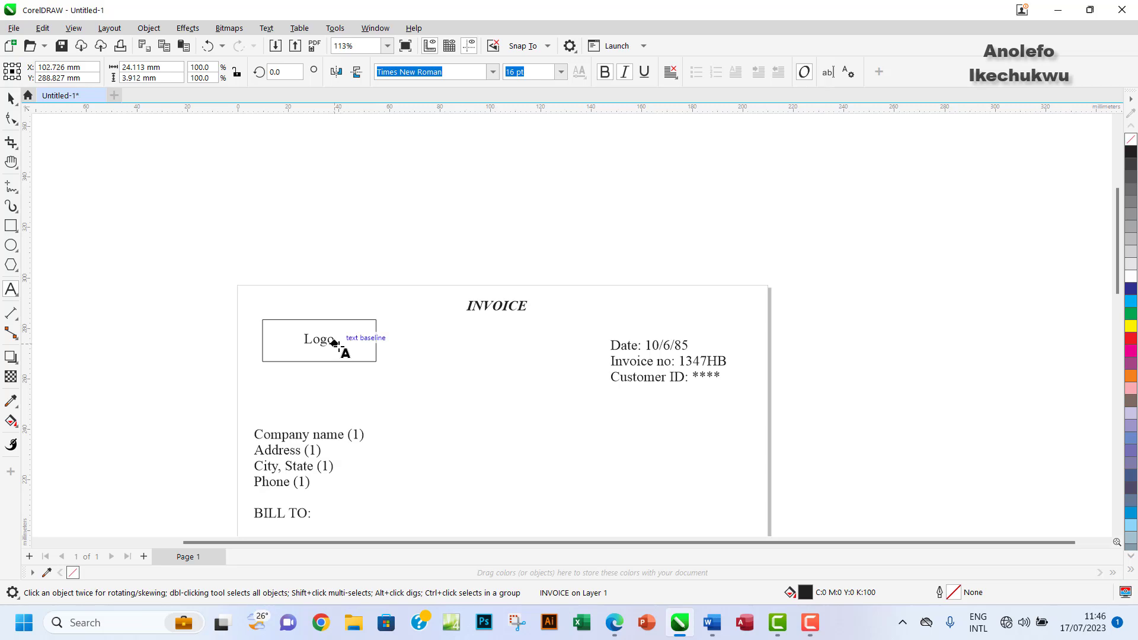
pyautogui.click(12, 99)
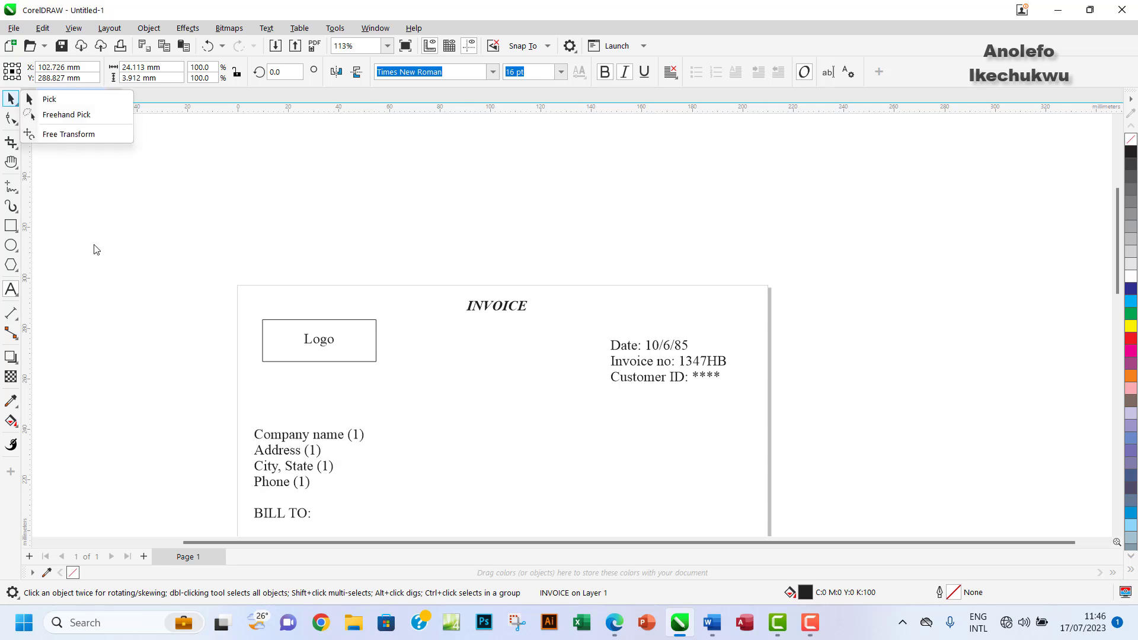
pyautogui.click(47, 99)
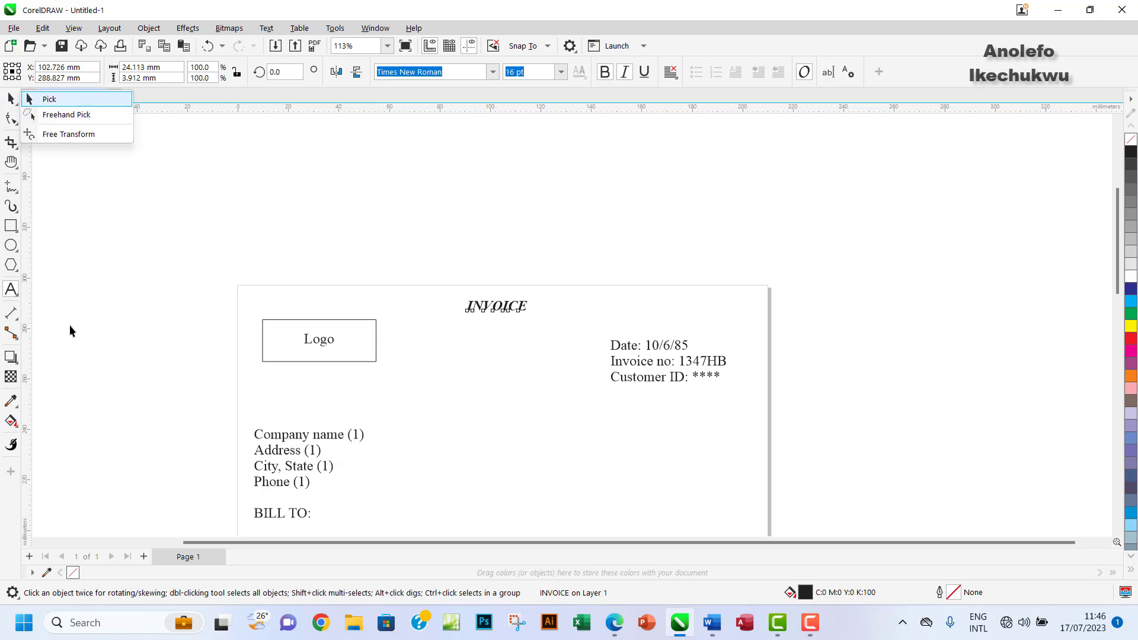
pyautogui.click(19, 275)
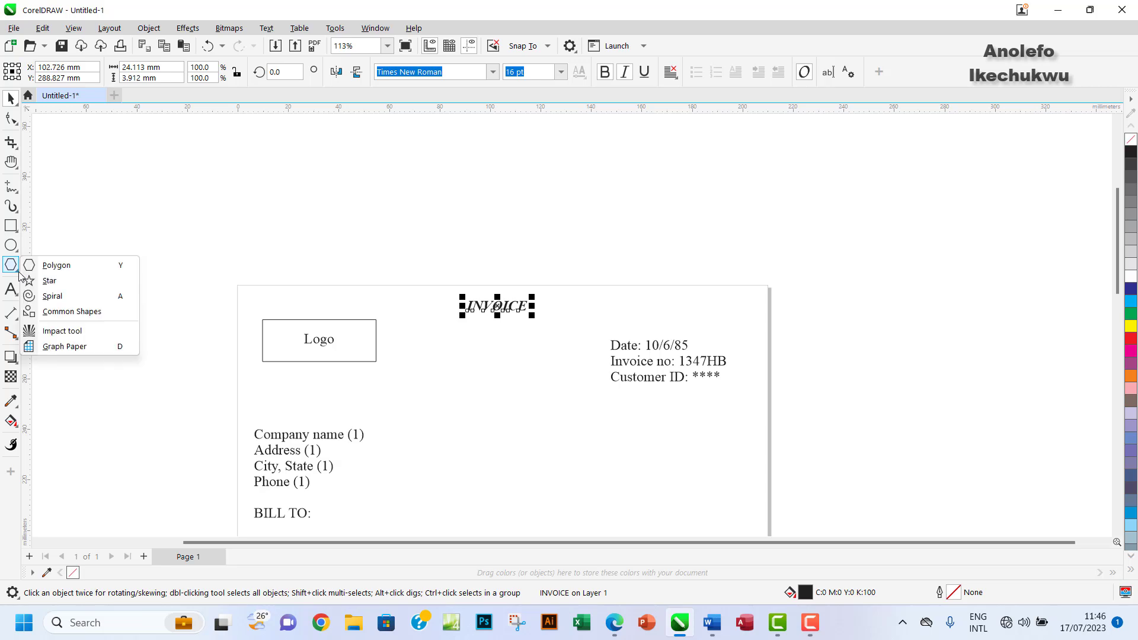
pyautogui.click(50, 281)
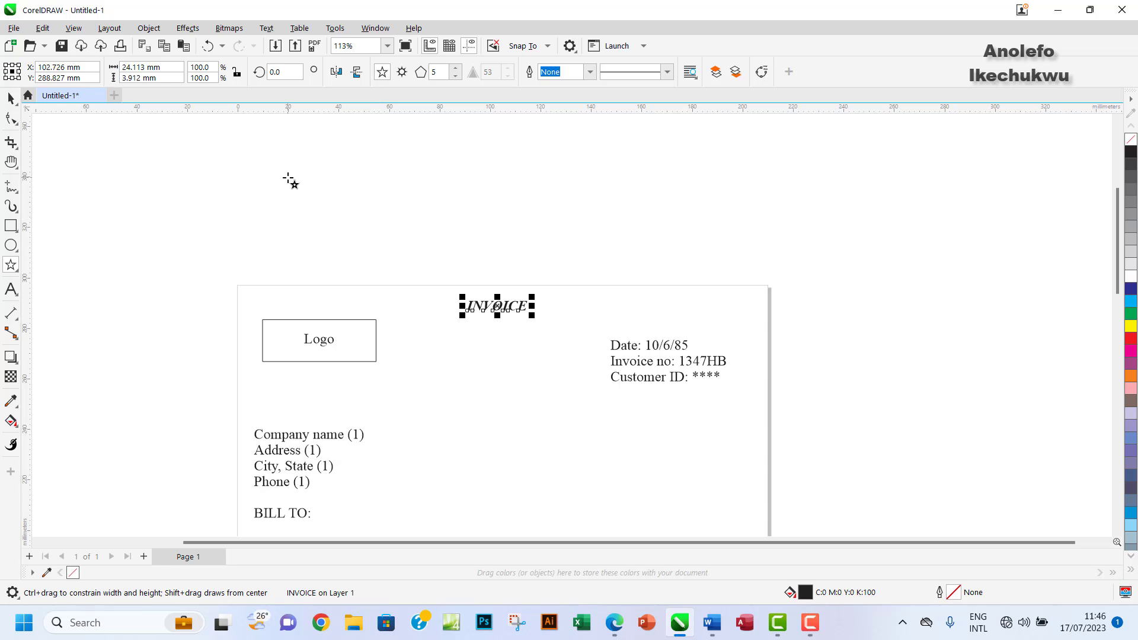
pyautogui.moveTo(288, 179); pyautogui.dragTo(325, 212)
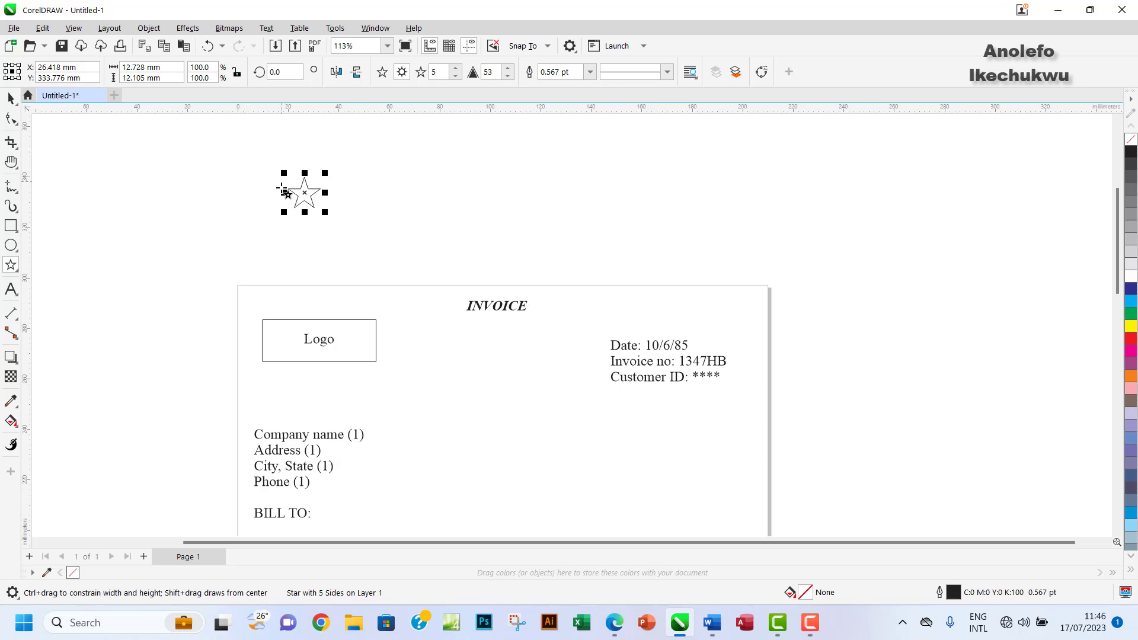
pyautogui.moveTo(118, 159); pyautogui.dragTo(208, 258)
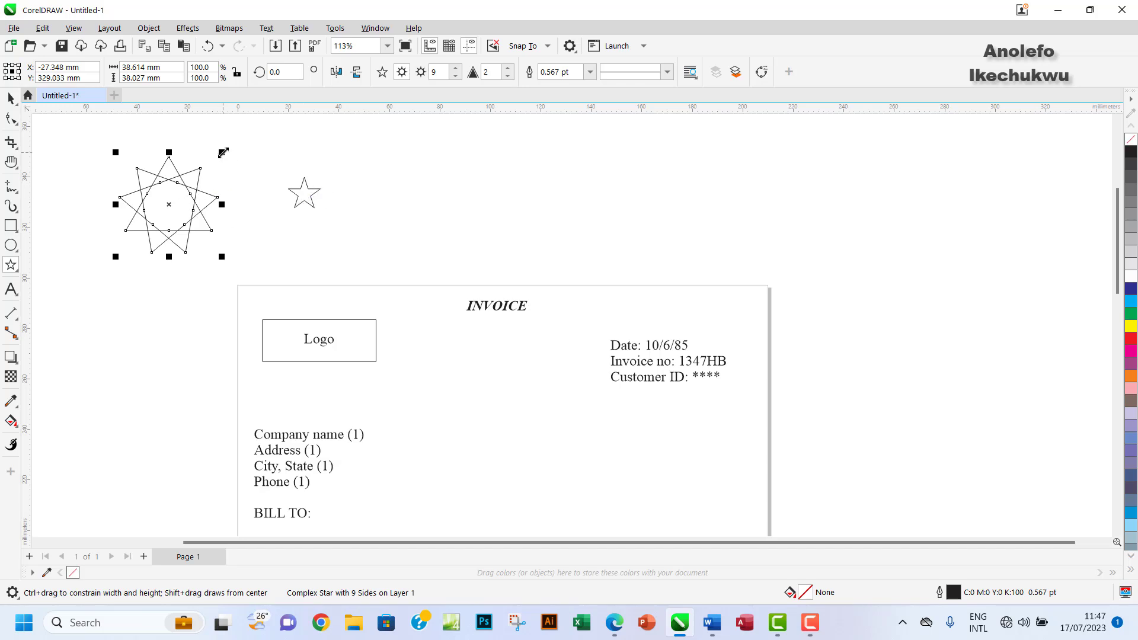
pyautogui.moveTo(224, 152); pyautogui.dragTo(196, 176)
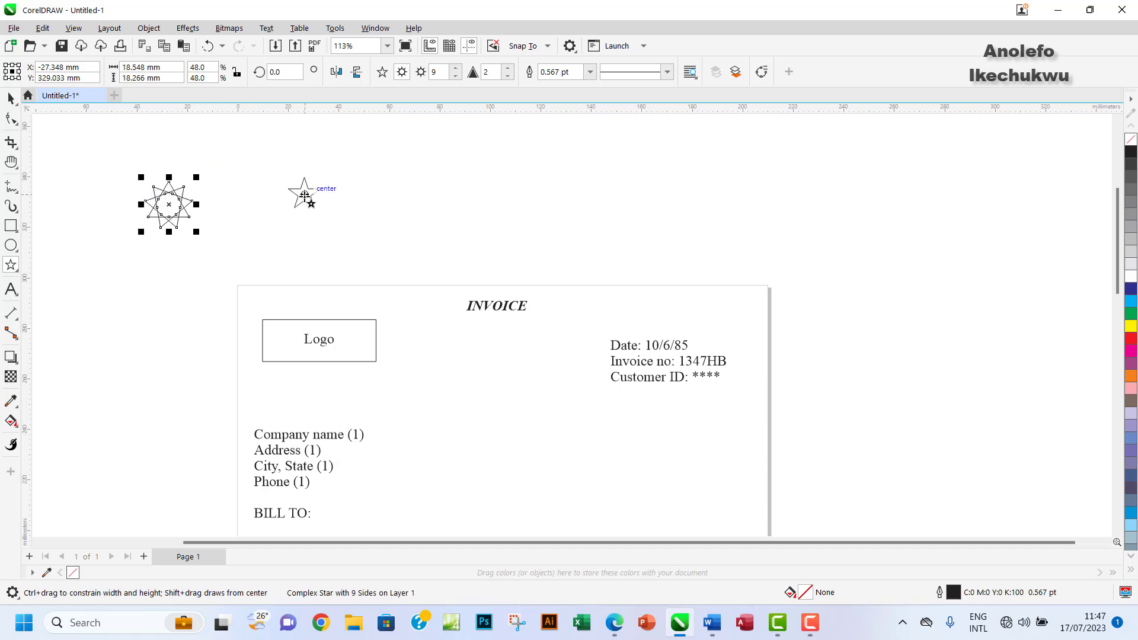
# Step: Shrink the five-pointed star to about 3 mm wide and move it into the centre of the nine-pointed star
pyautogui.click(304, 192)
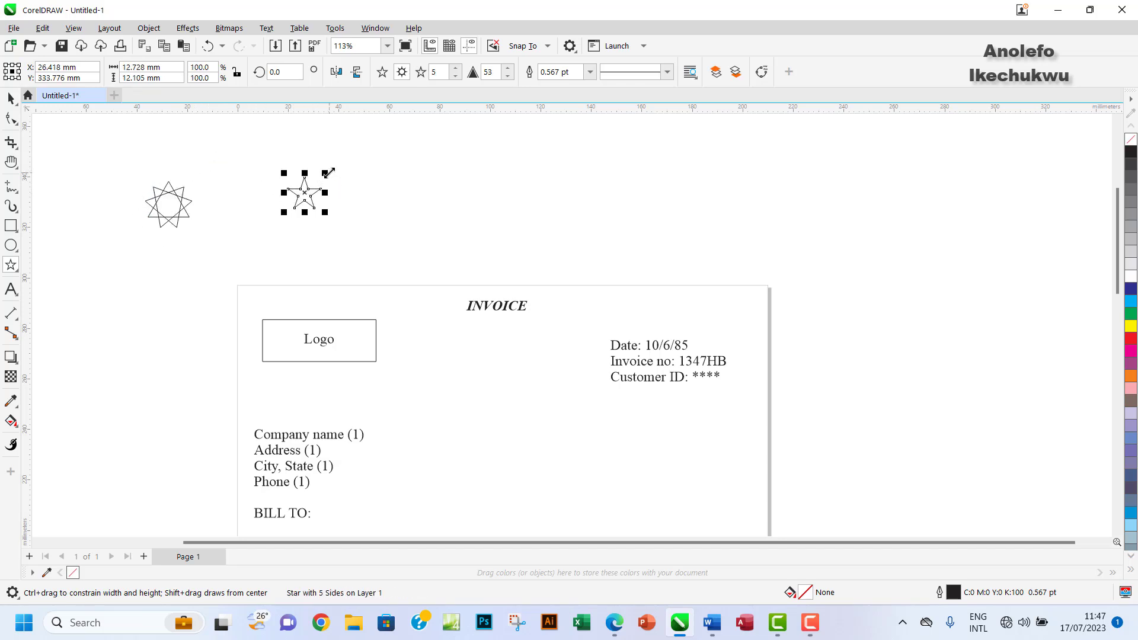
pyautogui.moveTo(328, 173)
pyautogui.mouseDown()
pyautogui.moveTo(314, 179)
pyautogui.moveTo(324, 181)
pyautogui.mouseUp()
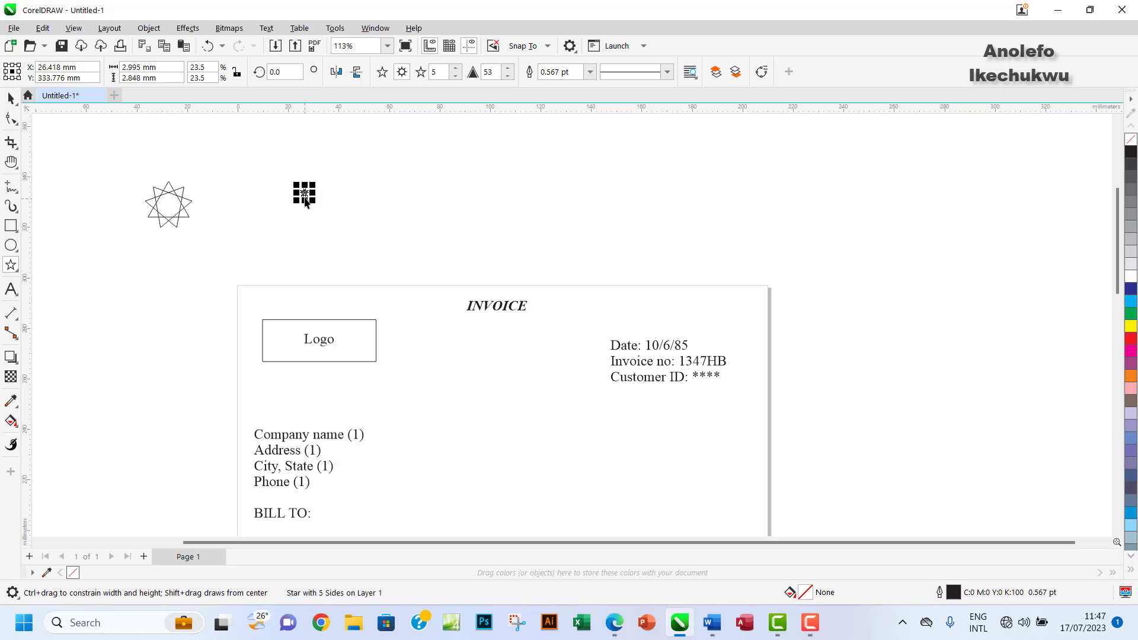
pyautogui.click(169, 205)
pyautogui.moveTo(169, 205); pyautogui.dragTo(168, 205)
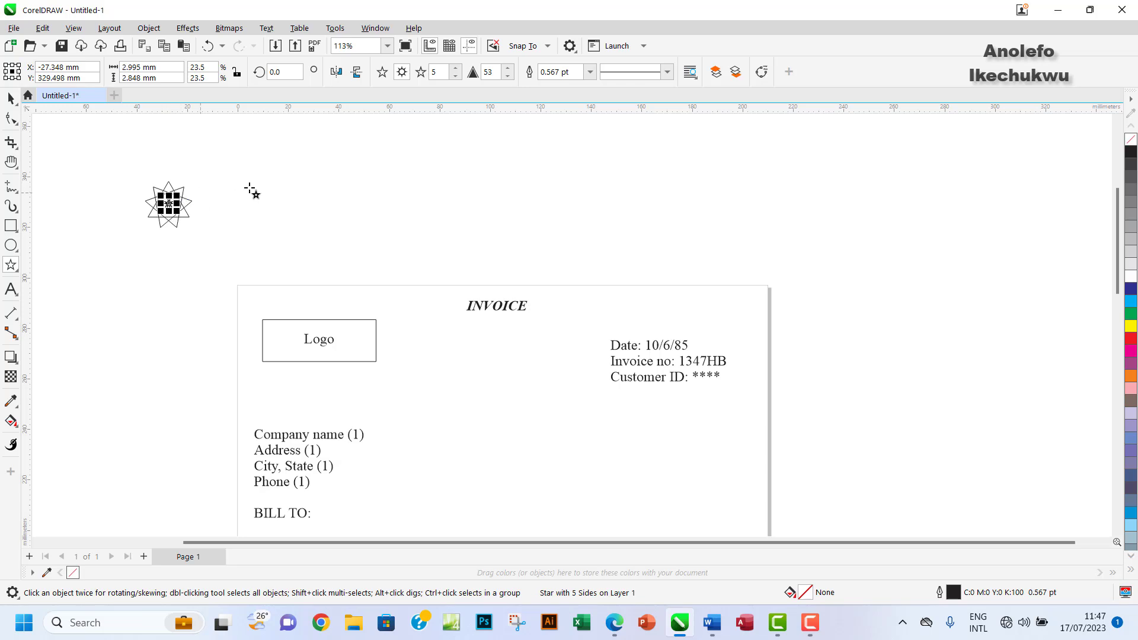
# Step: Give both stars a red fill and a yellow outline, and move them together above the page's upper-left corner
pyautogui.click(11, 98)
pyautogui.moveTo(81, 157); pyautogui.dragTo(216, 240)
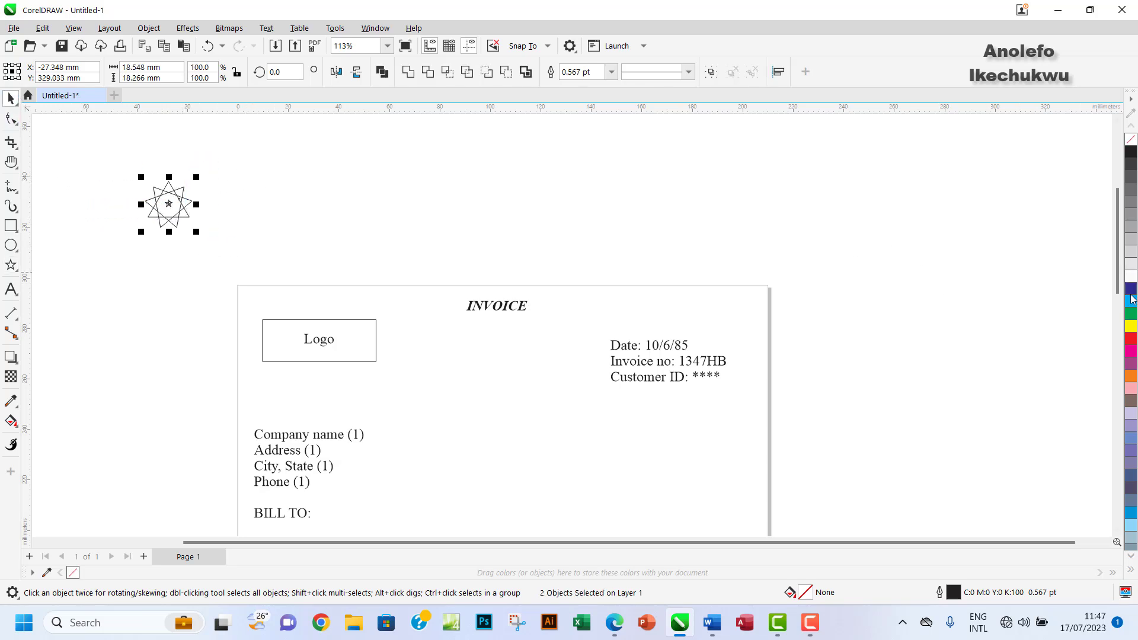
pyautogui.click(1130, 343)
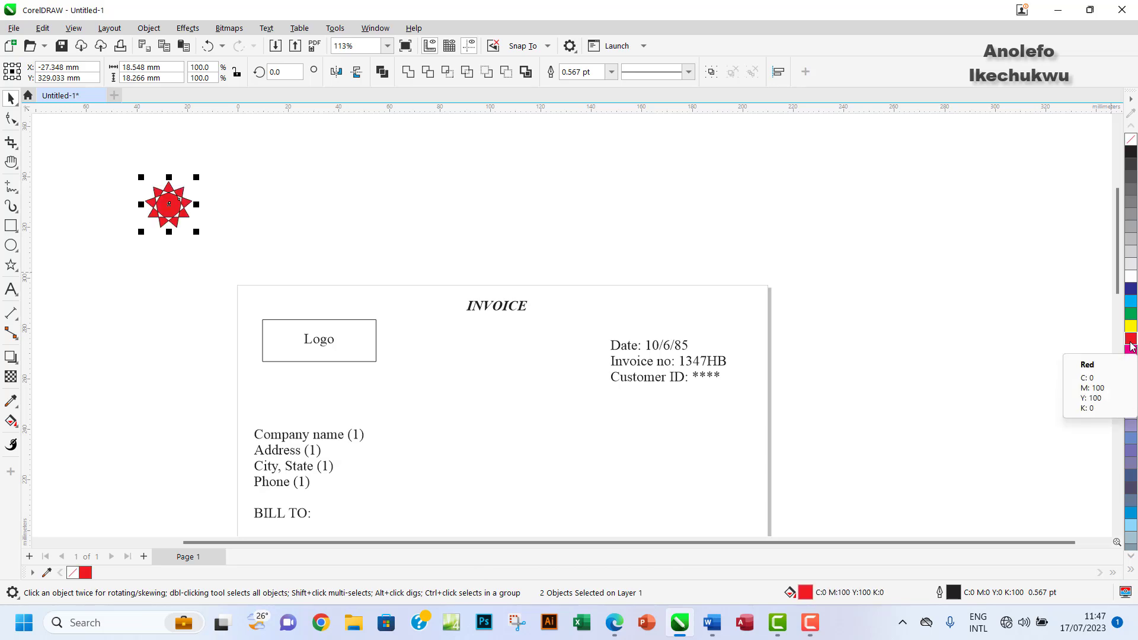
pyautogui.rightClick(1130, 294)
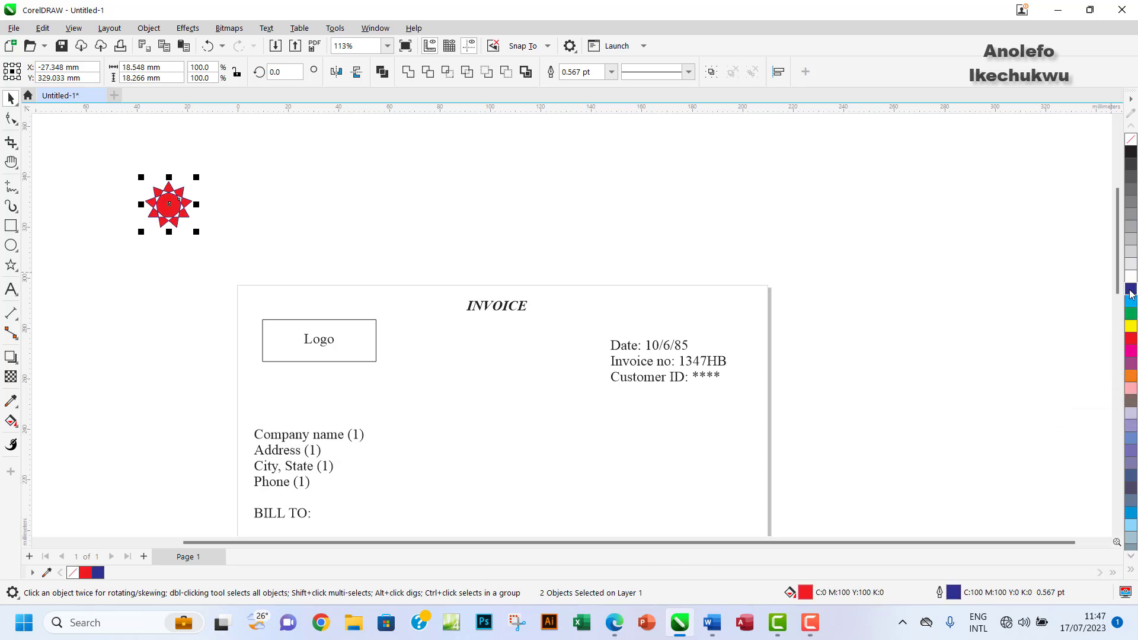
pyautogui.rightClick(1132, 326)
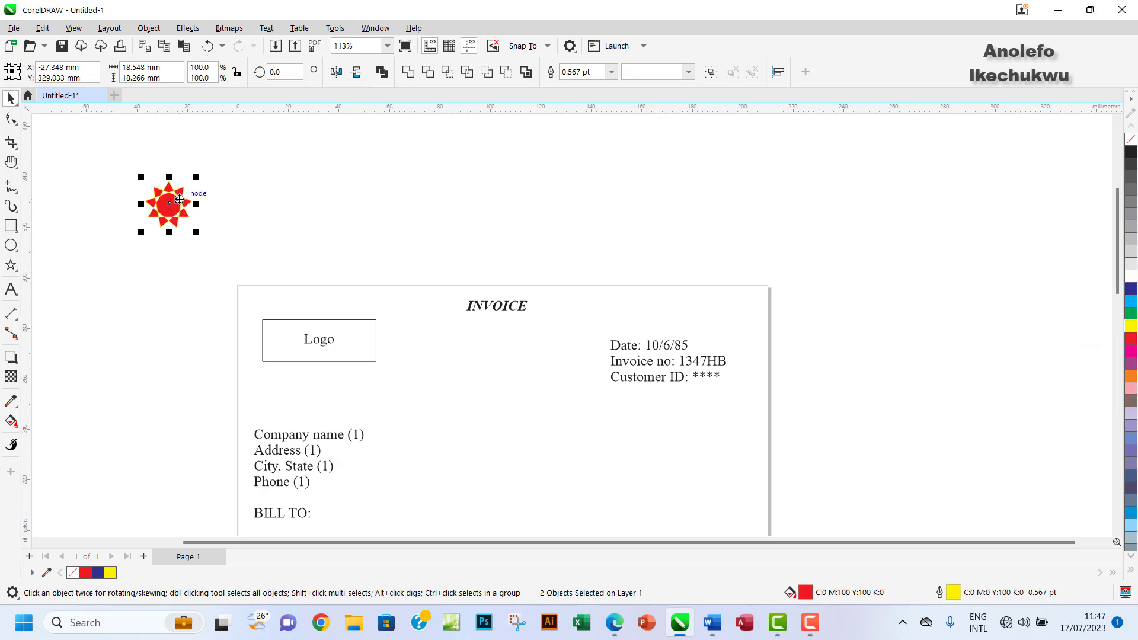
pyautogui.moveTo(198, 205); pyautogui.dragTo(254, 183)
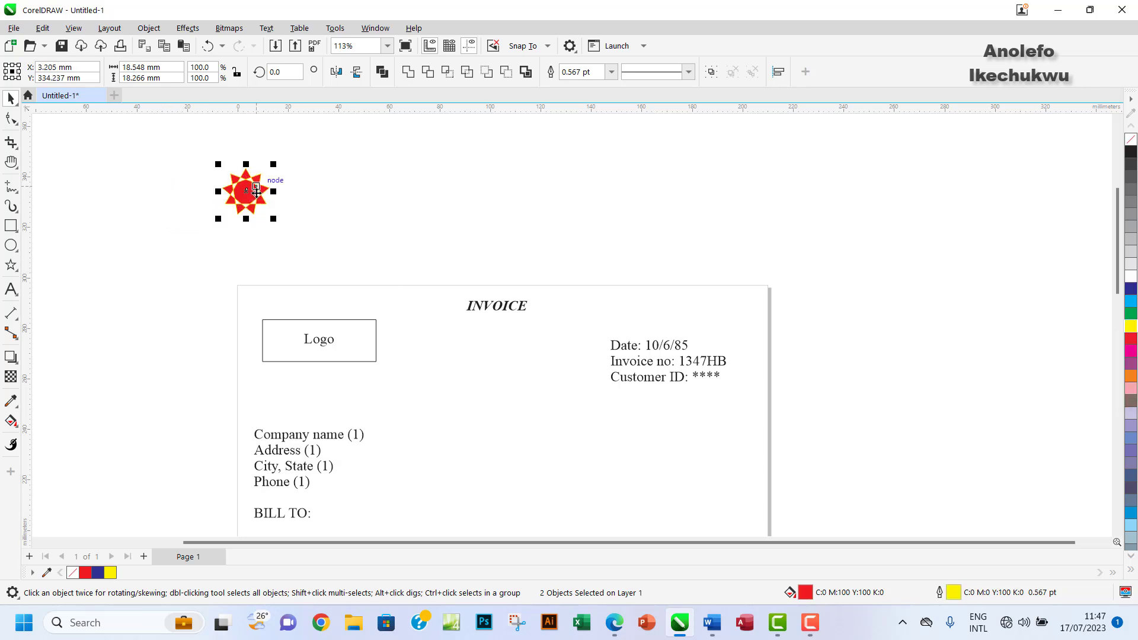
pyautogui.click(247, 195)
pyautogui.click(183, 186)
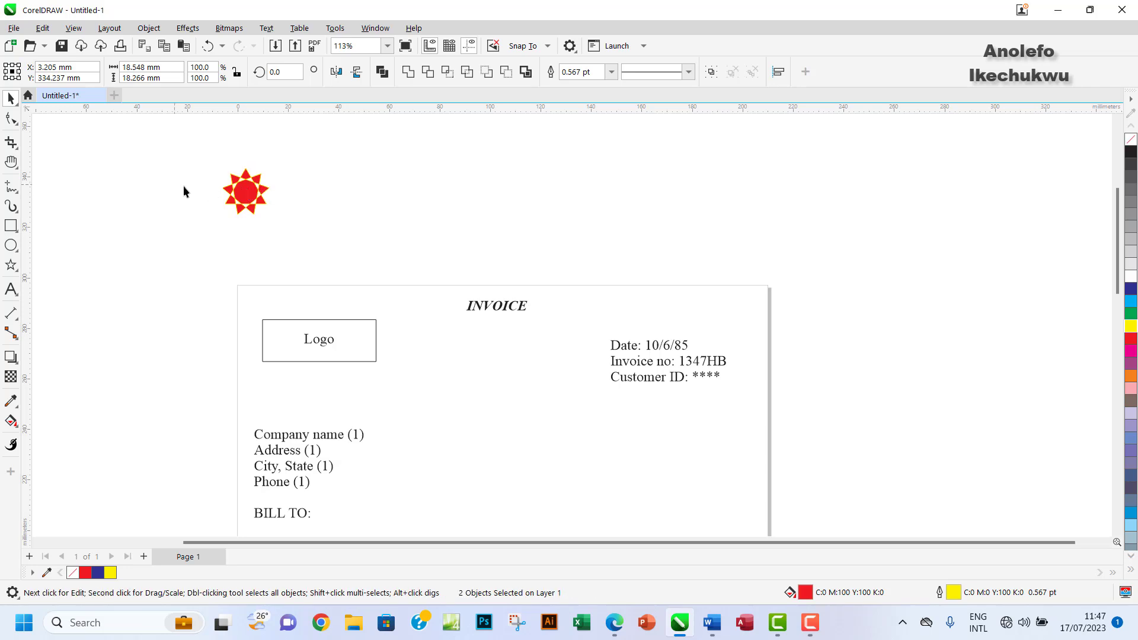
# Step: Move the nine-pointed star off the five-pointed star and enlarge the five-pointed star to about 6.3 mm wide
pyautogui.click(249, 194)
pyautogui.click(308, 186)
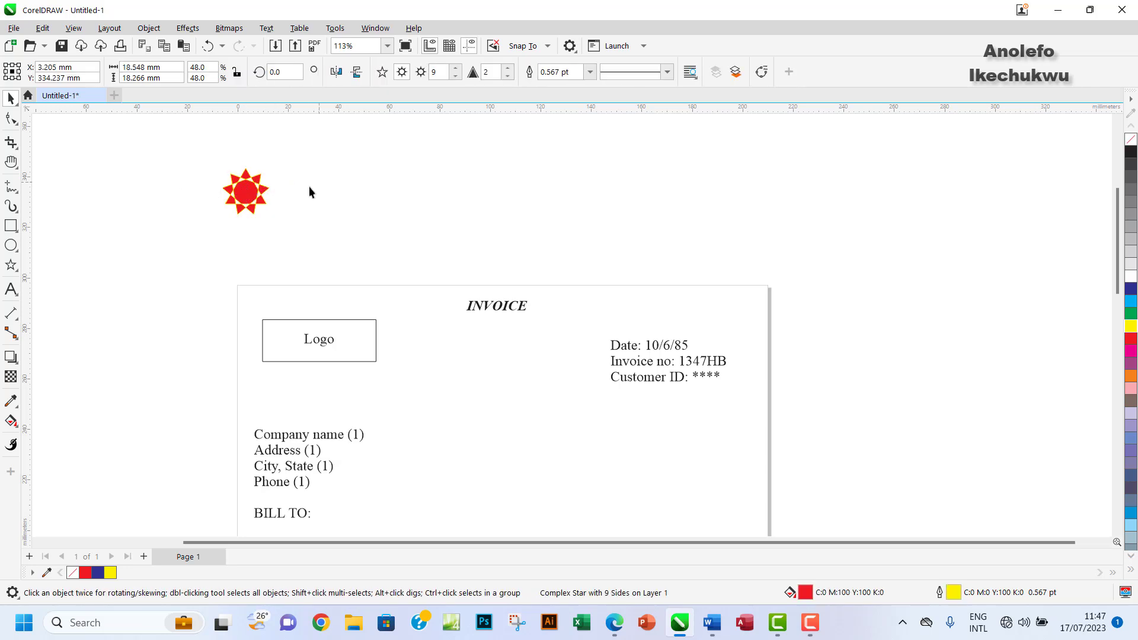
pyautogui.click(248, 195)
pyautogui.moveTo(248, 196); pyautogui.dragTo(183, 201)
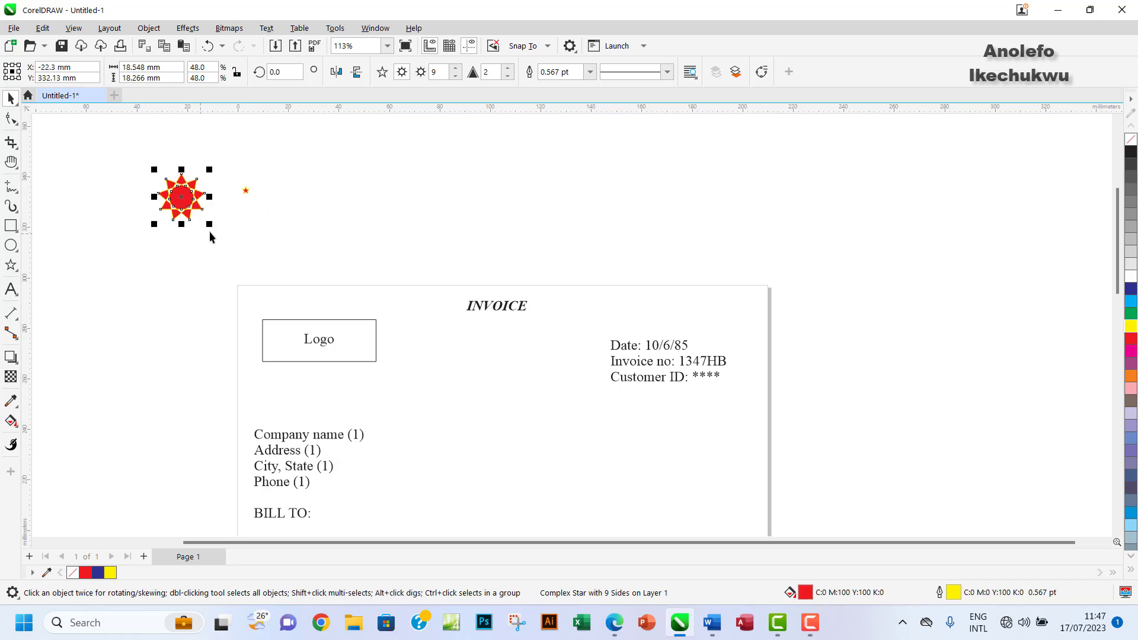
pyautogui.click(246, 190)
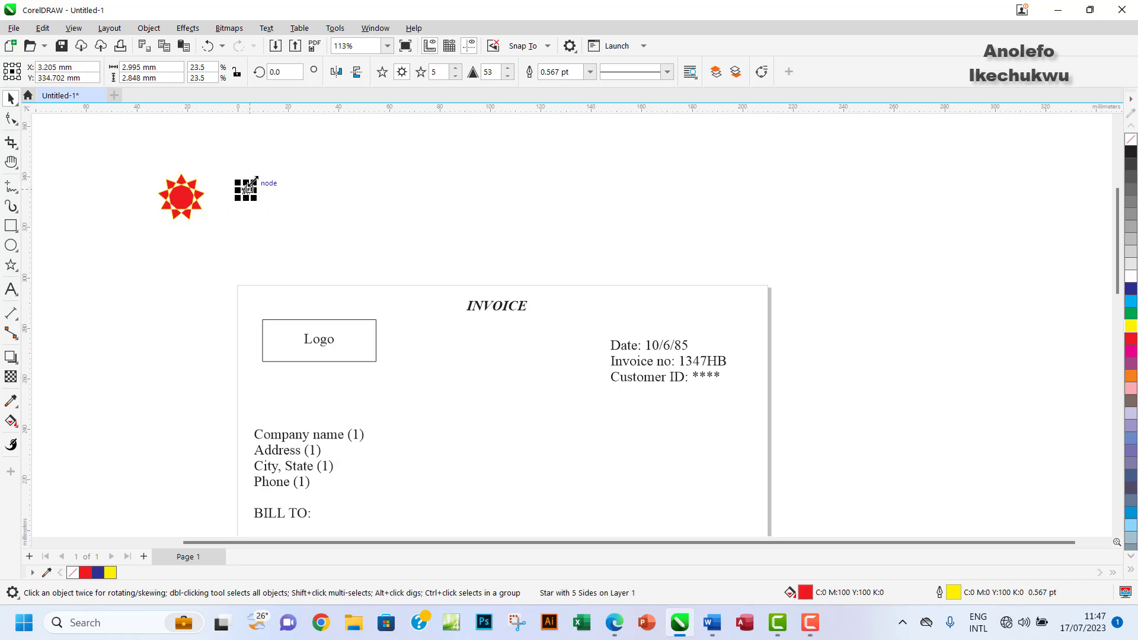
pyautogui.moveTo(253, 182); pyautogui.dragTo(260, 177)
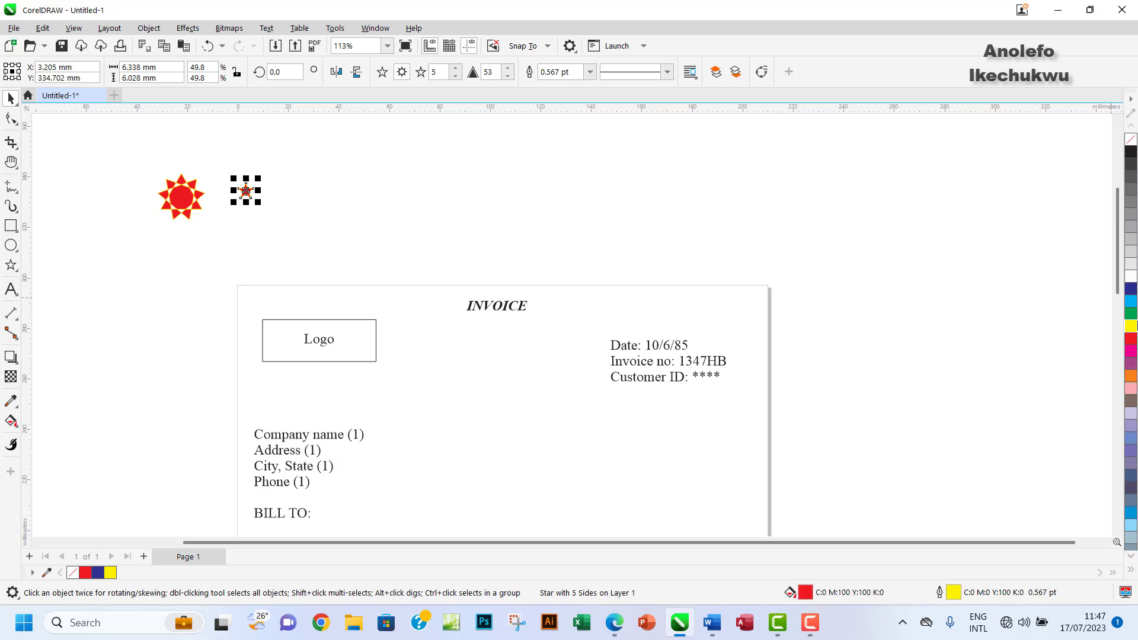
# Step: Give the five-pointed star a green fill and green outline, and move it over the centre of the nine-pointed star
pyautogui.click(1133, 314)
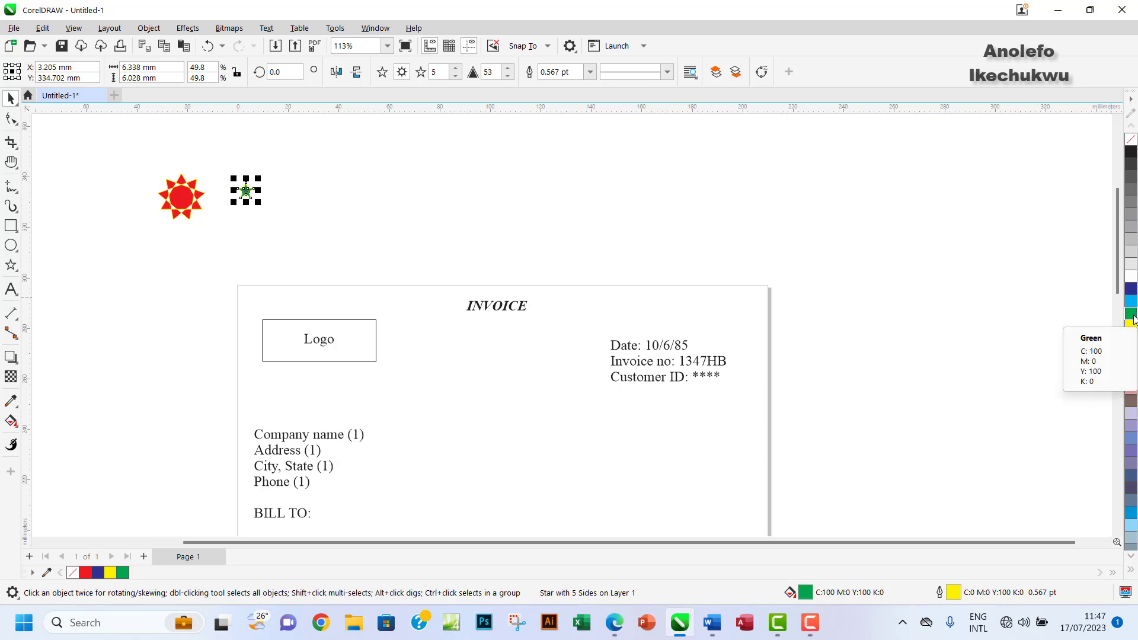
pyautogui.rightClick(1132, 315)
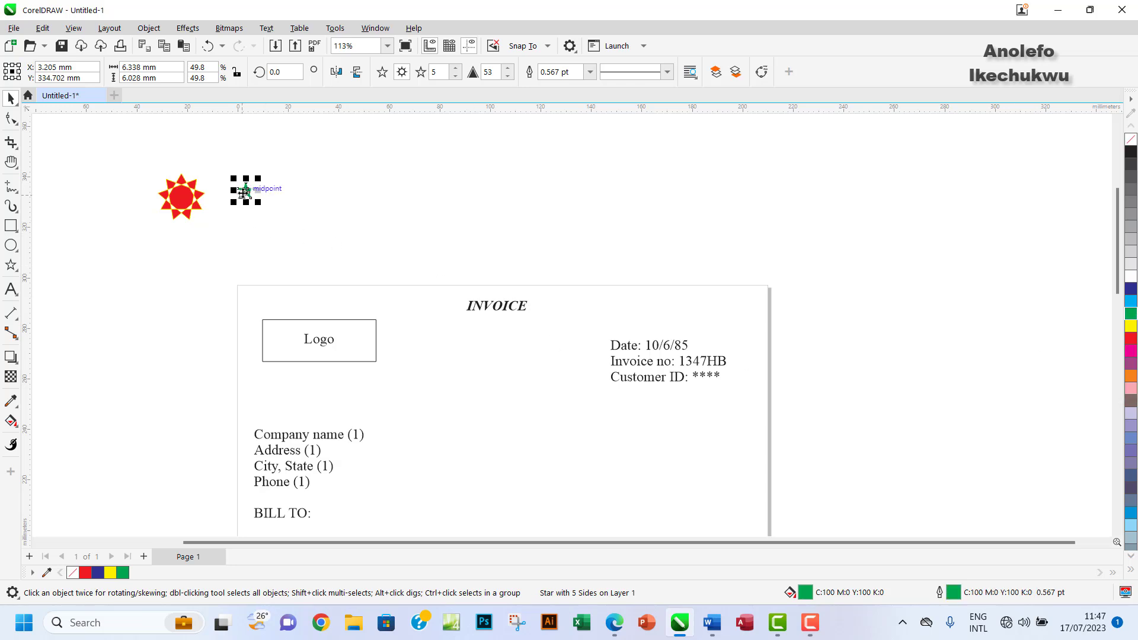
pyautogui.moveTo(245, 191); pyautogui.dragTo(181, 198)
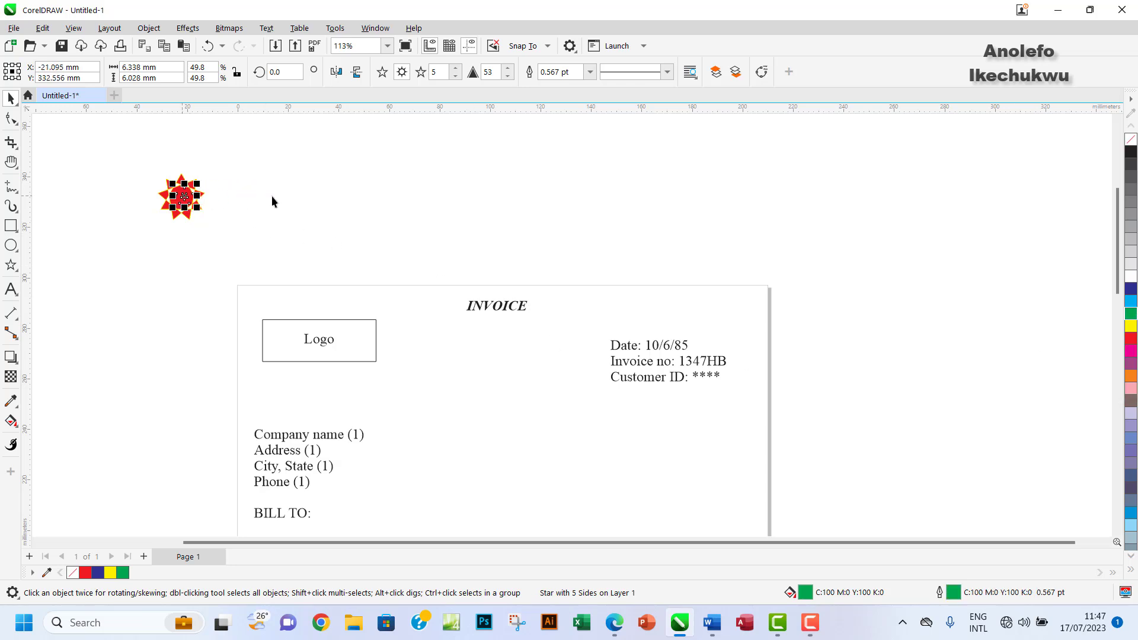
pyautogui.click(315, 224)
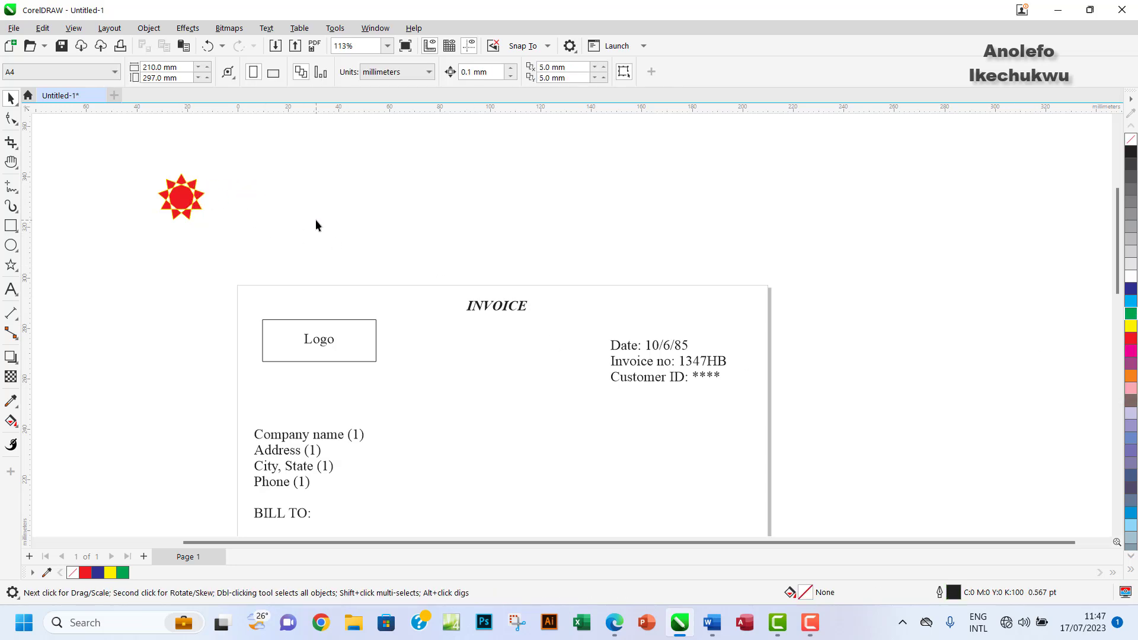
# Step: Send the nine-pointed star back one level and align the green five-pointed star with its centre
pyautogui.rightClick(185, 198)
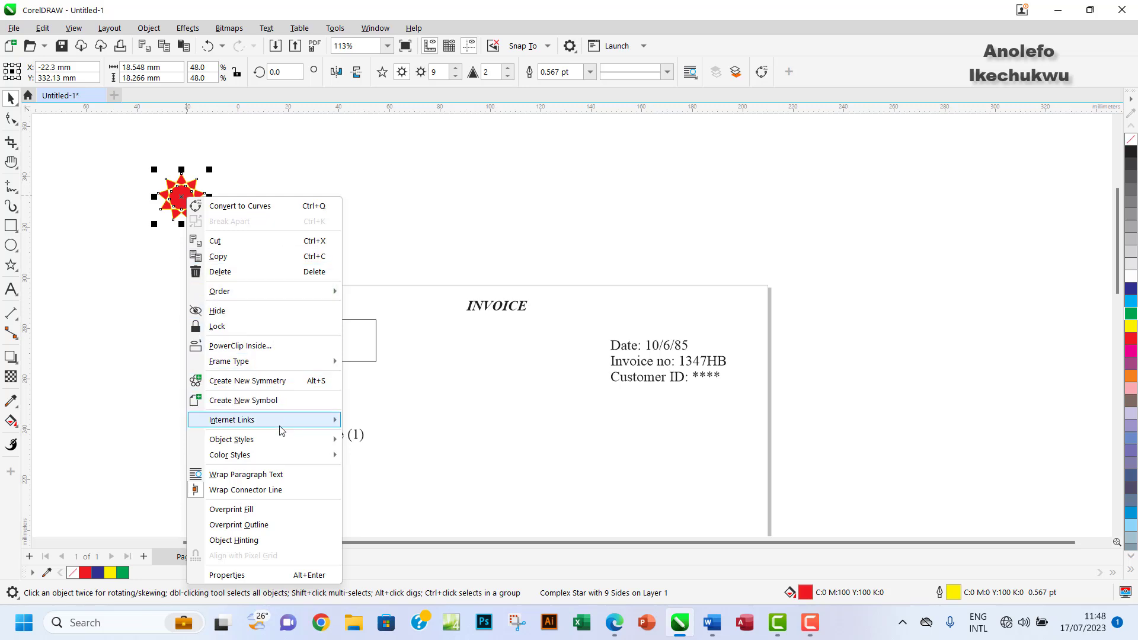
pyautogui.moveTo(280, 425)
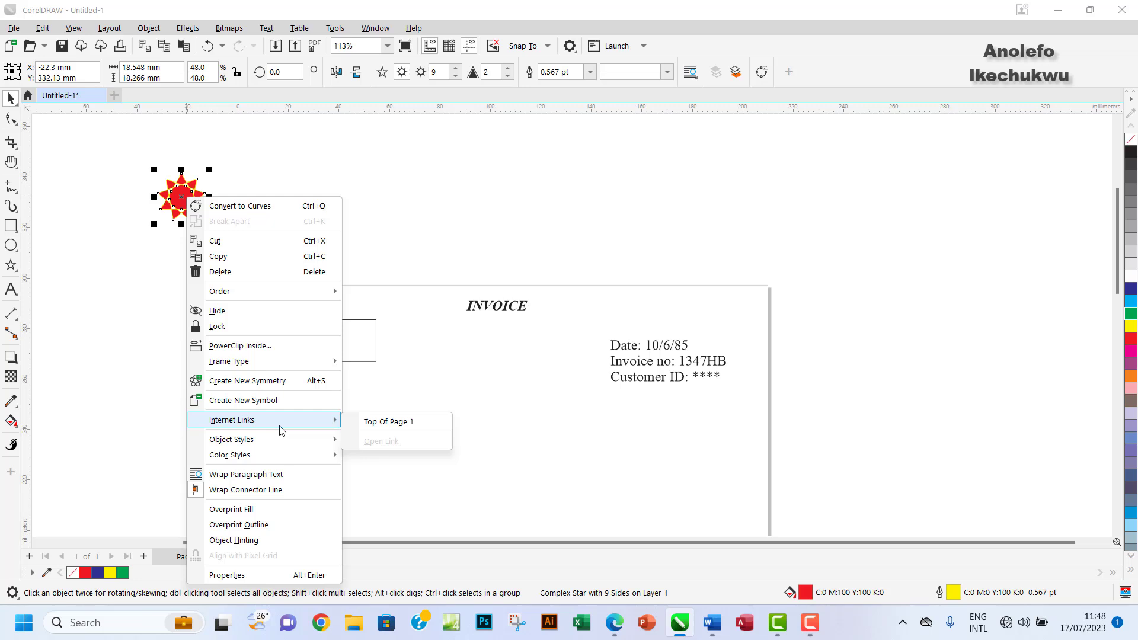
pyautogui.moveTo(296, 291)
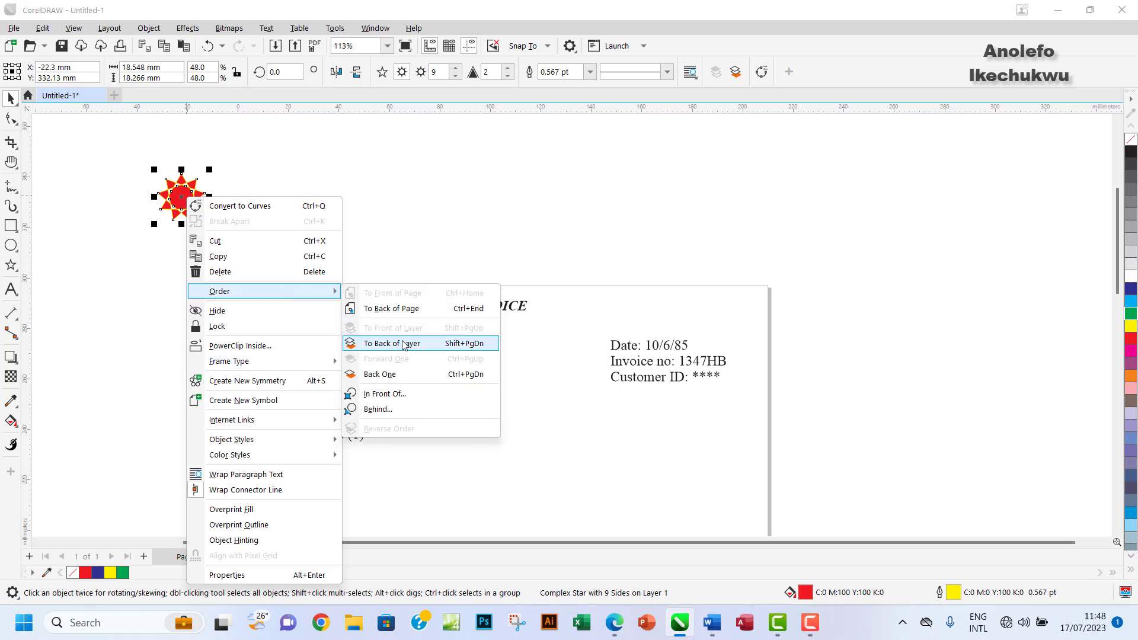
pyautogui.click(392, 376)
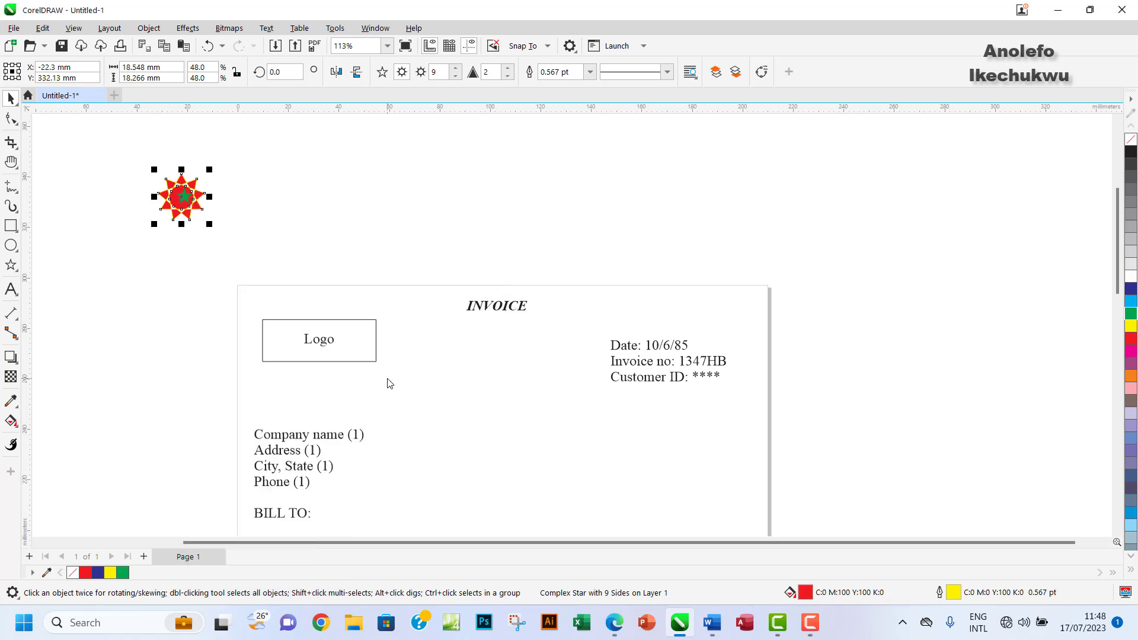
pyautogui.click(262, 196)
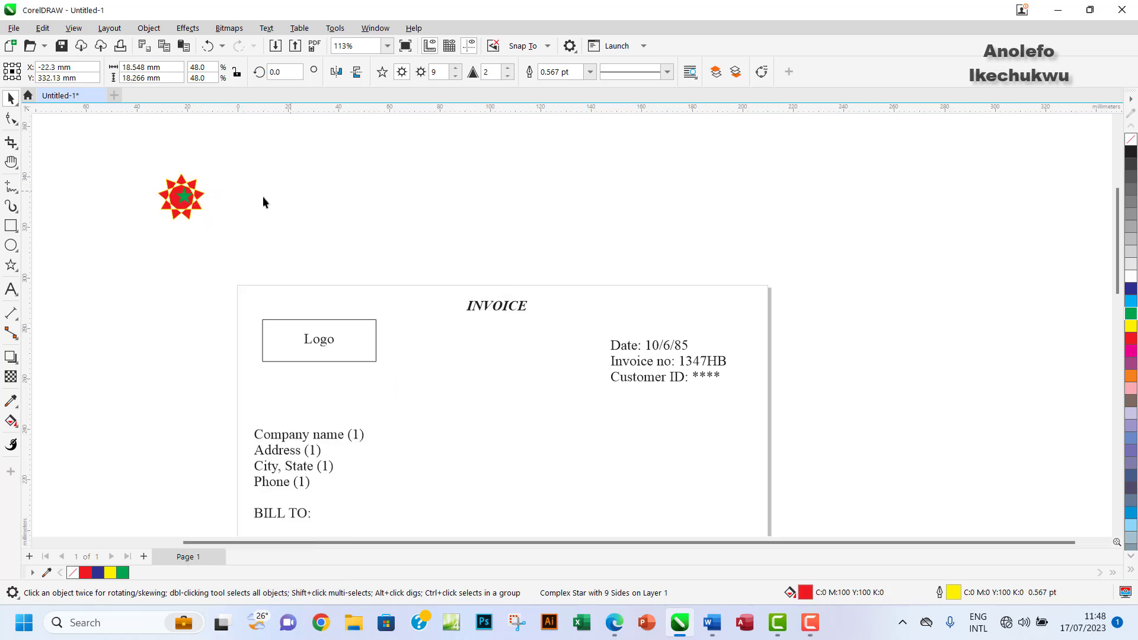
pyautogui.click(183, 199)
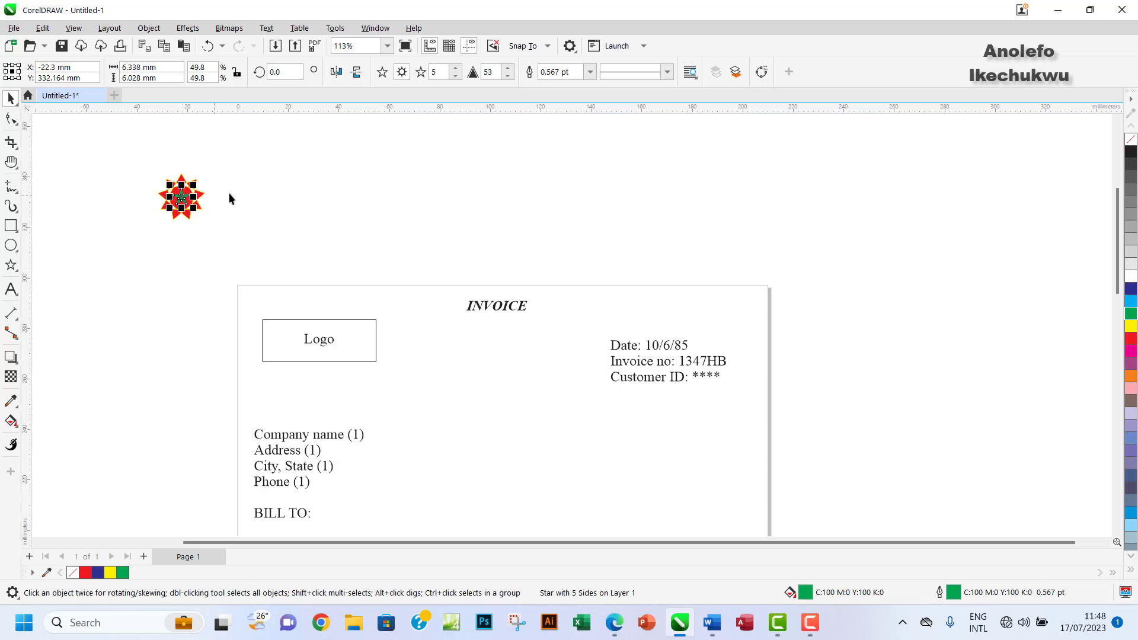
pyautogui.click(325, 222)
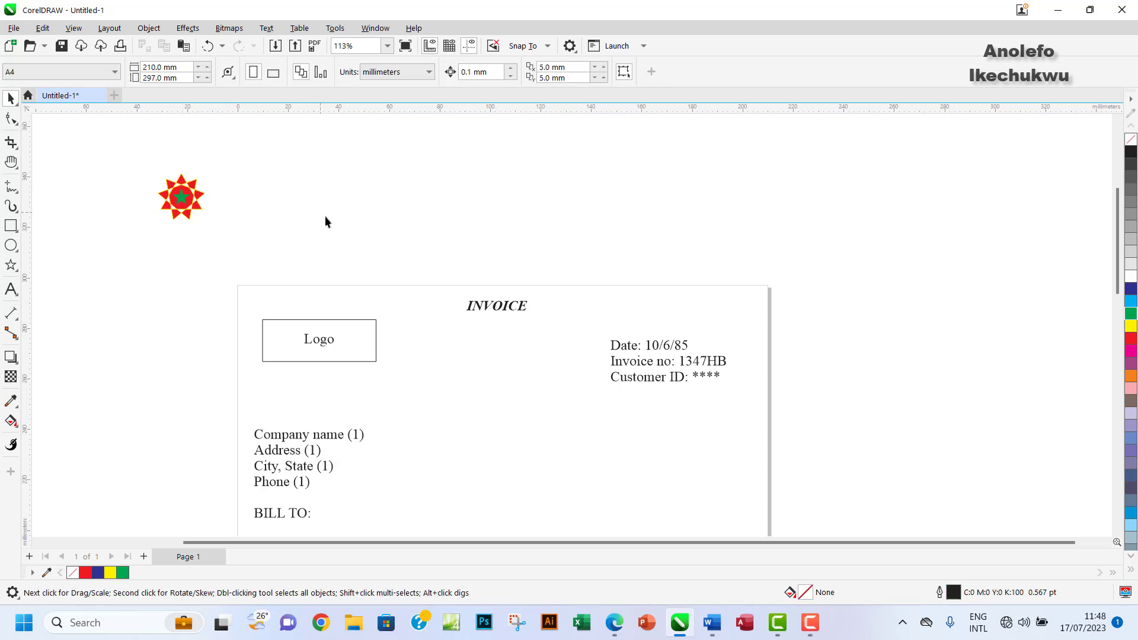
# Step: Change the five-pointed star's fill and outline to black
pyautogui.click(180, 202)
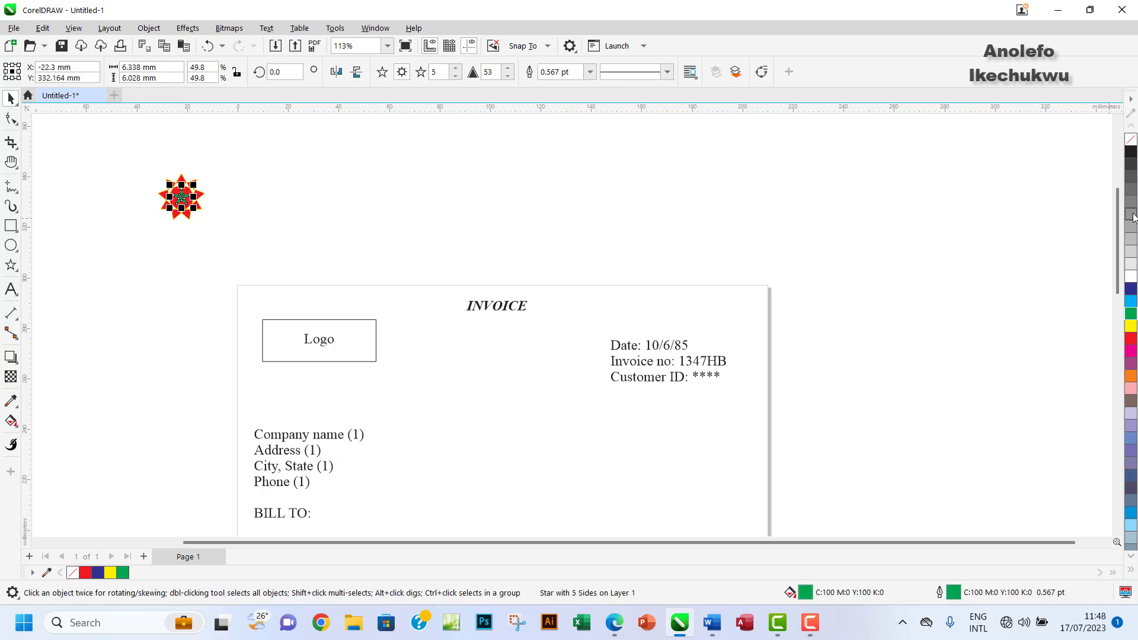
pyautogui.click(1130, 153)
pyautogui.rightClick(1130, 154)
pyautogui.click(603, 231)
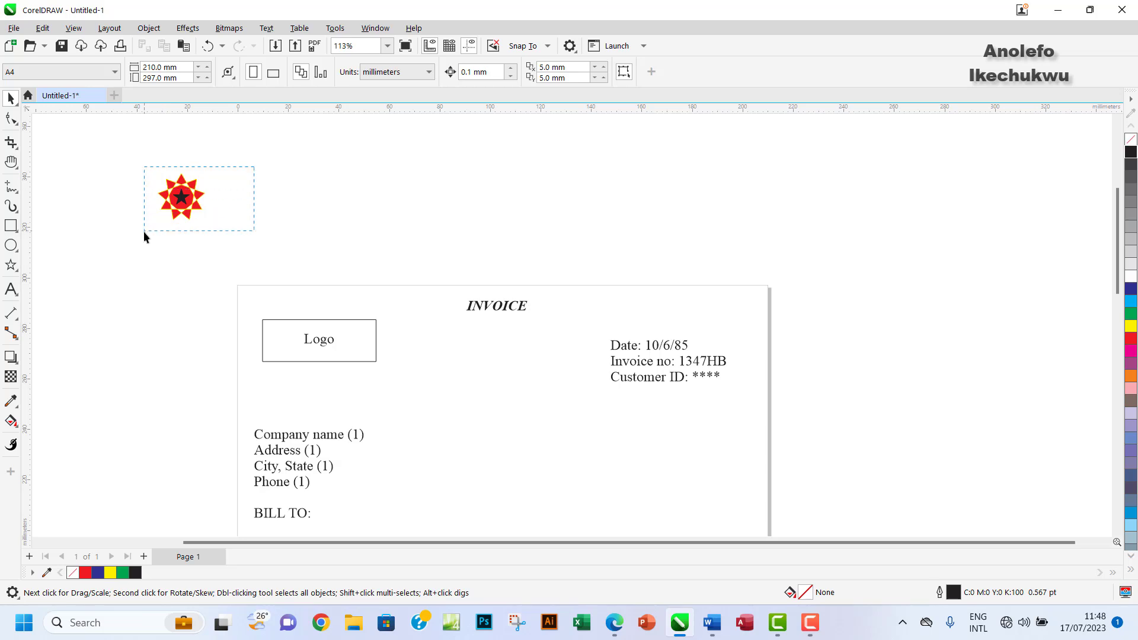
# Step: Group the black five-pointed star with the red nine-pointed star
pyautogui.moveTo(144, 233); pyautogui.dragTo(144, 233)
pyautogui.rightClick(187, 202)
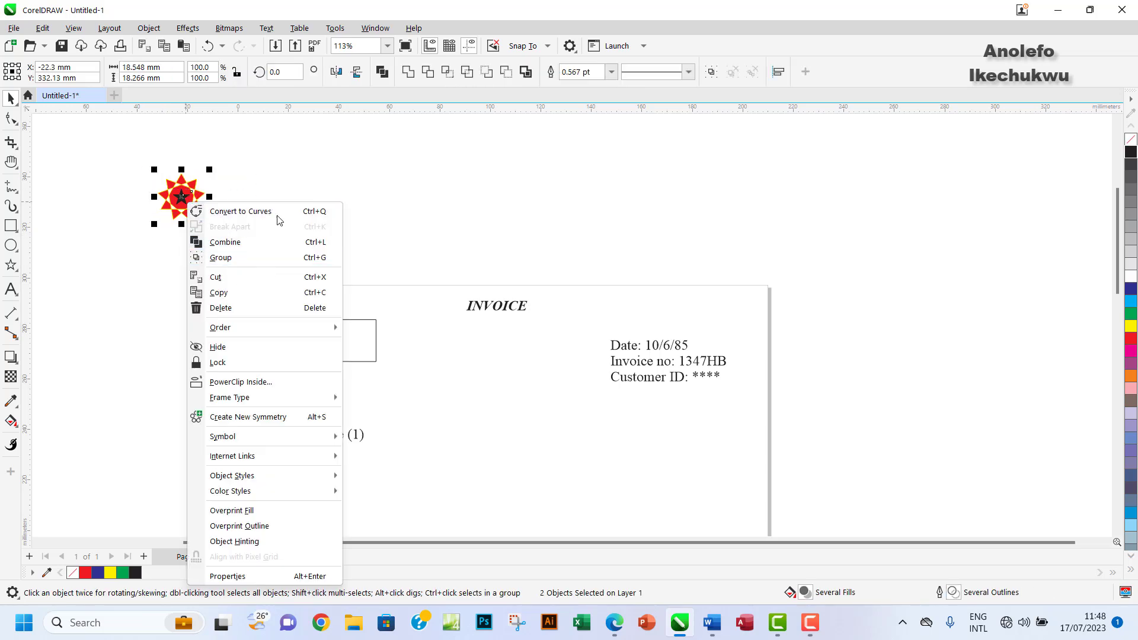
pyautogui.click(265, 258)
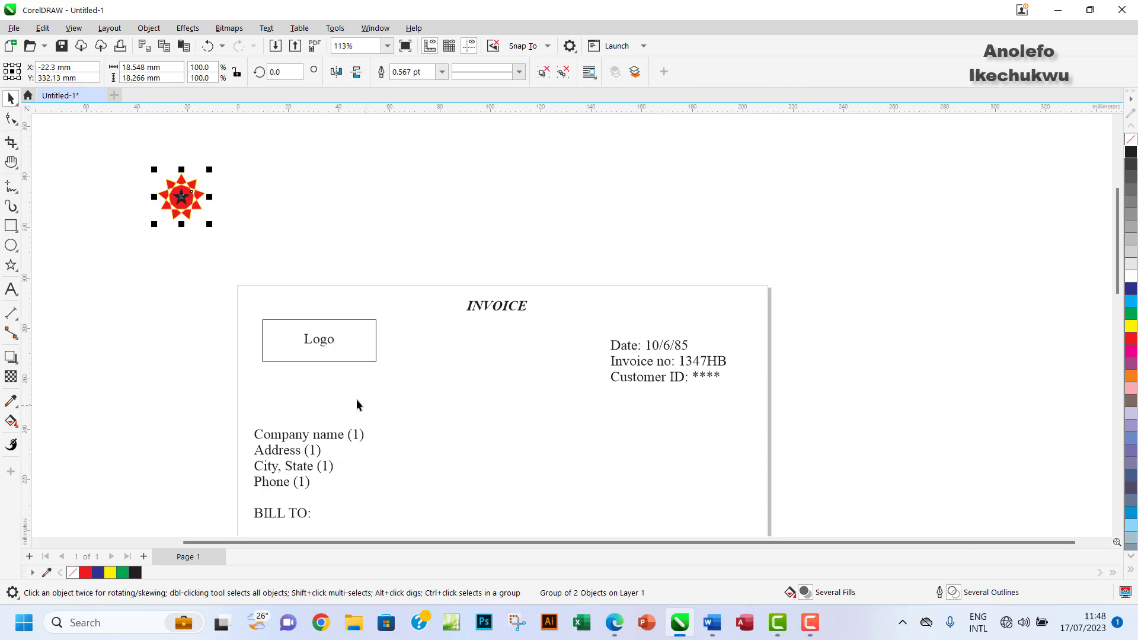
# Step: Delete the "Logo" text on the invoice and move the star group into the logo frame
pyautogui.click(332, 341)
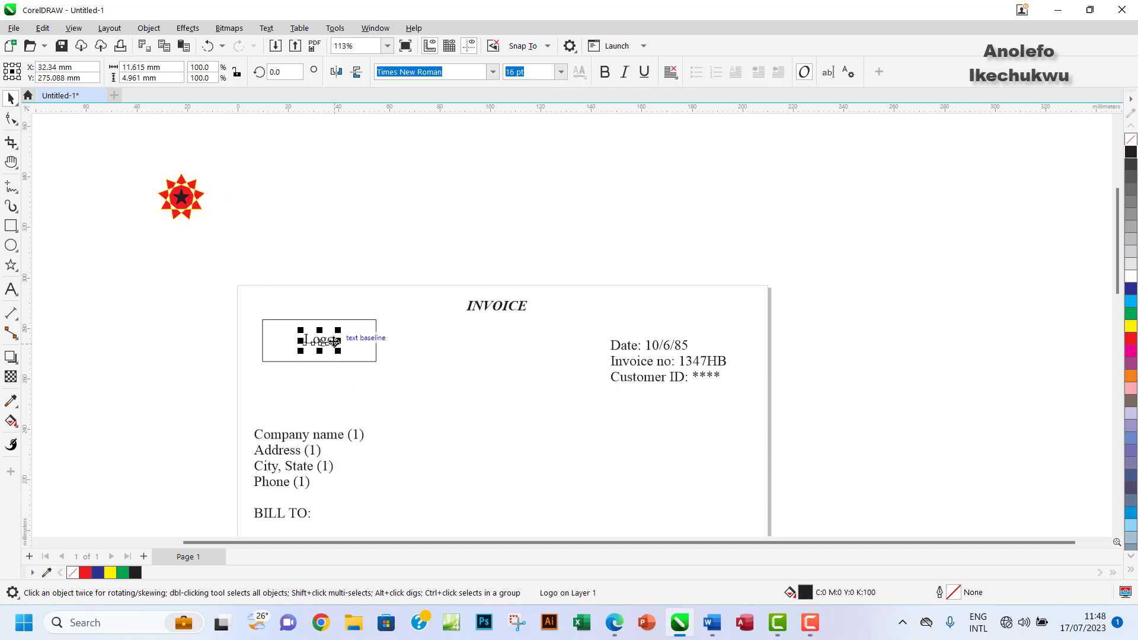
pyautogui.press('Delete')
pyautogui.moveTo(188, 200); pyautogui.dragTo(320, 309)
# Step: Resize the logo frame to about 27.7 mm wide and 22.8 mm high so it encloses the stars
pyautogui.click(298, 321)
pyautogui.click(339, 361)
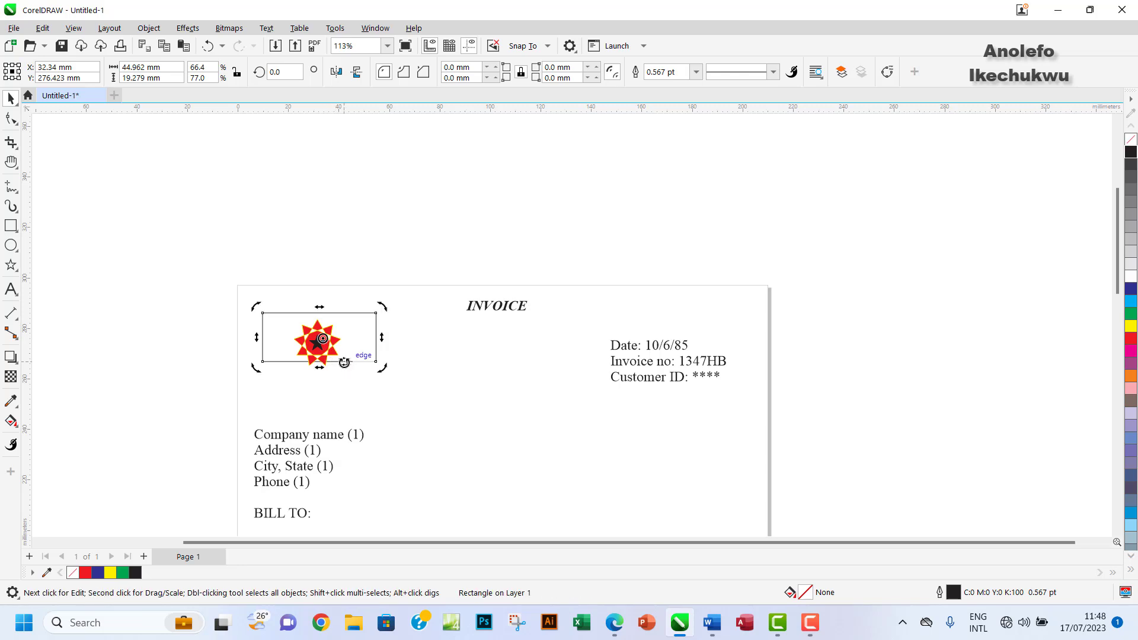
pyautogui.click(456, 352)
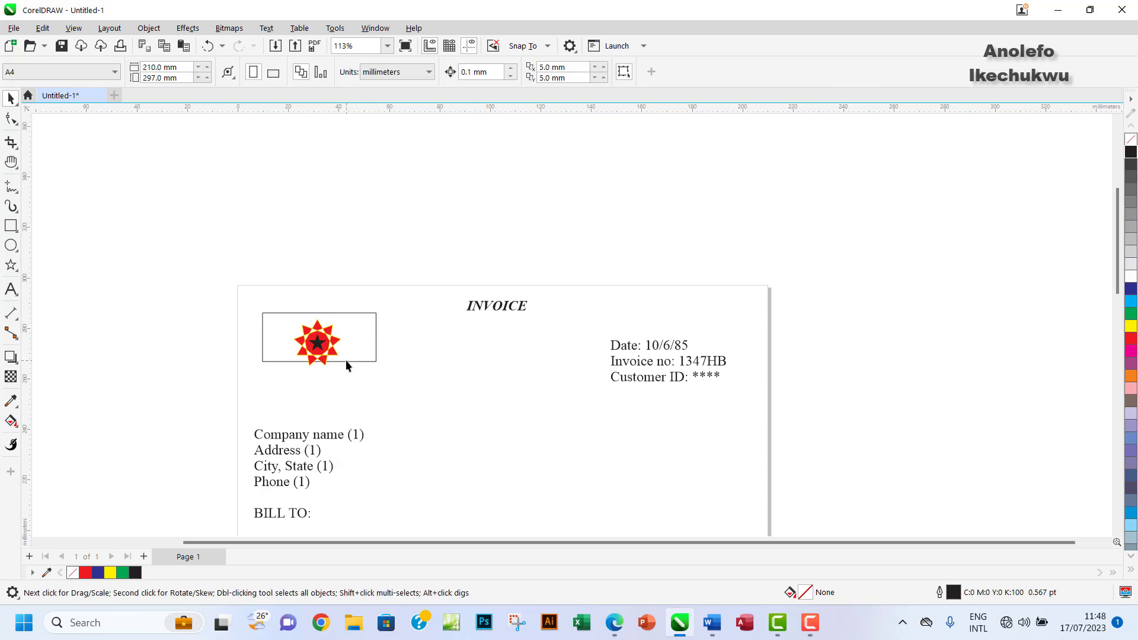
pyautogui.click(346, 360)
pyautogui.moveTo(322, 364); pyautogui.dragTo(319, 381)
pyautogui.moveTo(378, 345); pyautogui.dragTo(353, 345)
pyautogui.moveTo(257, 345); pyautogui.dragTo(281, 345)
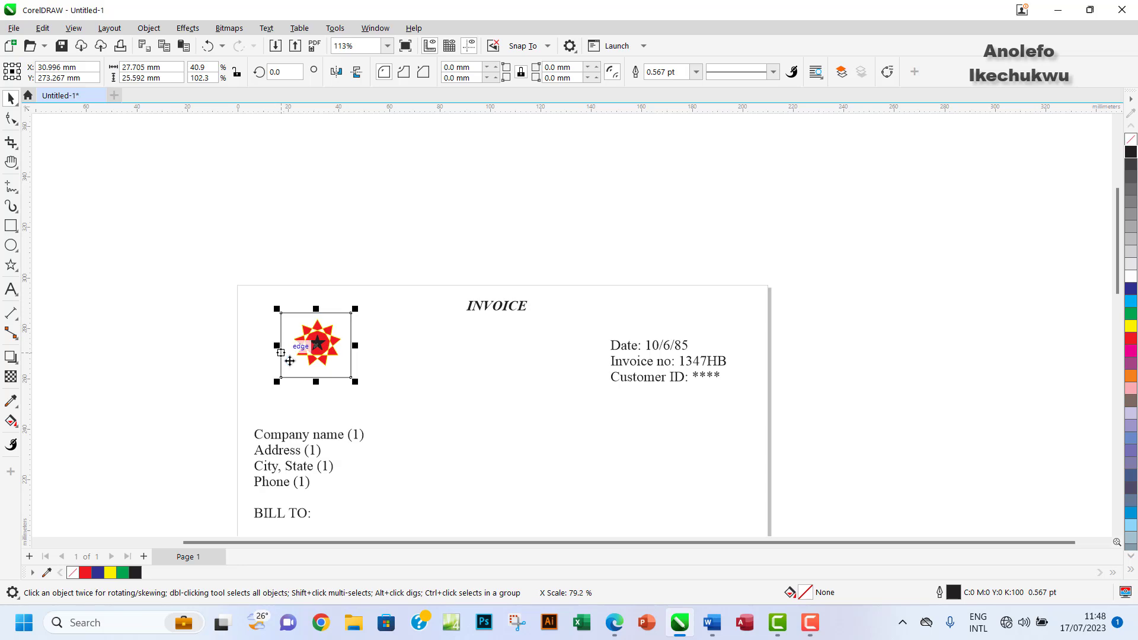
pyautogui.moveTo(315, 382); pyautogui.dragTo(317, 371)
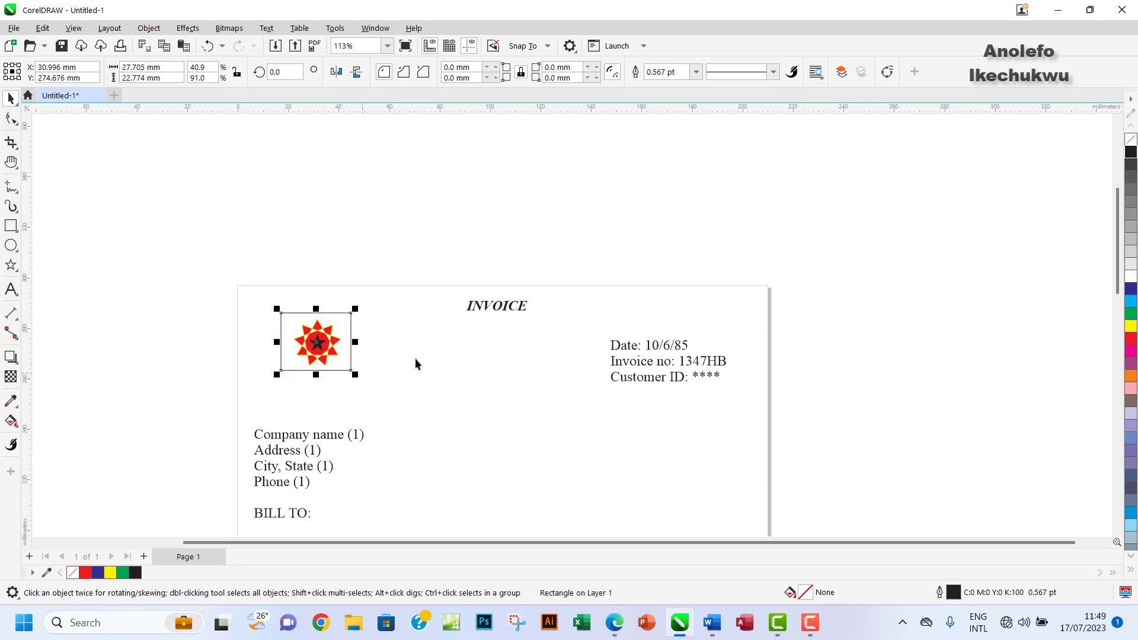
pyautogui.click(446, 418)
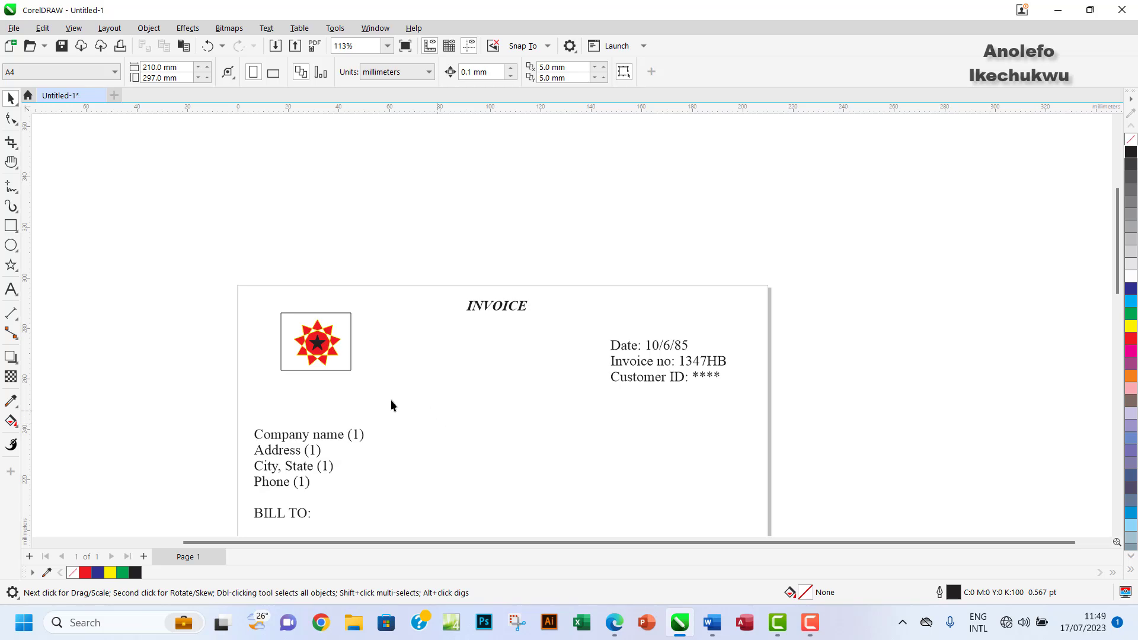
# Step: Ungroup the stars and change the nine-pointed star's outline to black
pyautogui.click(320, 355)
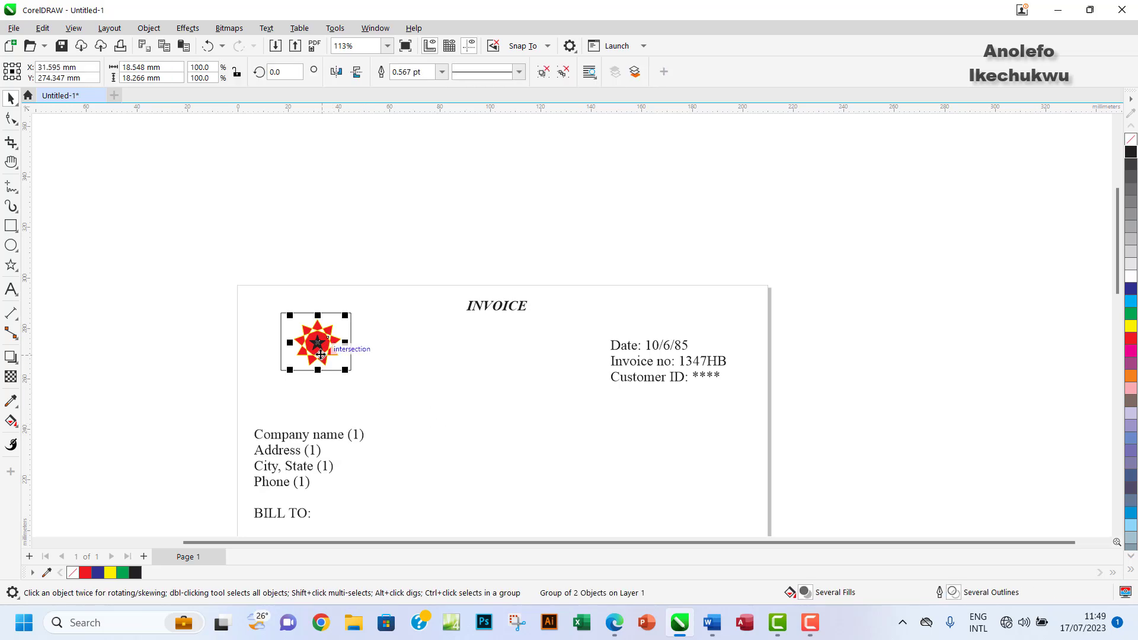
pyautogui.rightClick(321, 355)
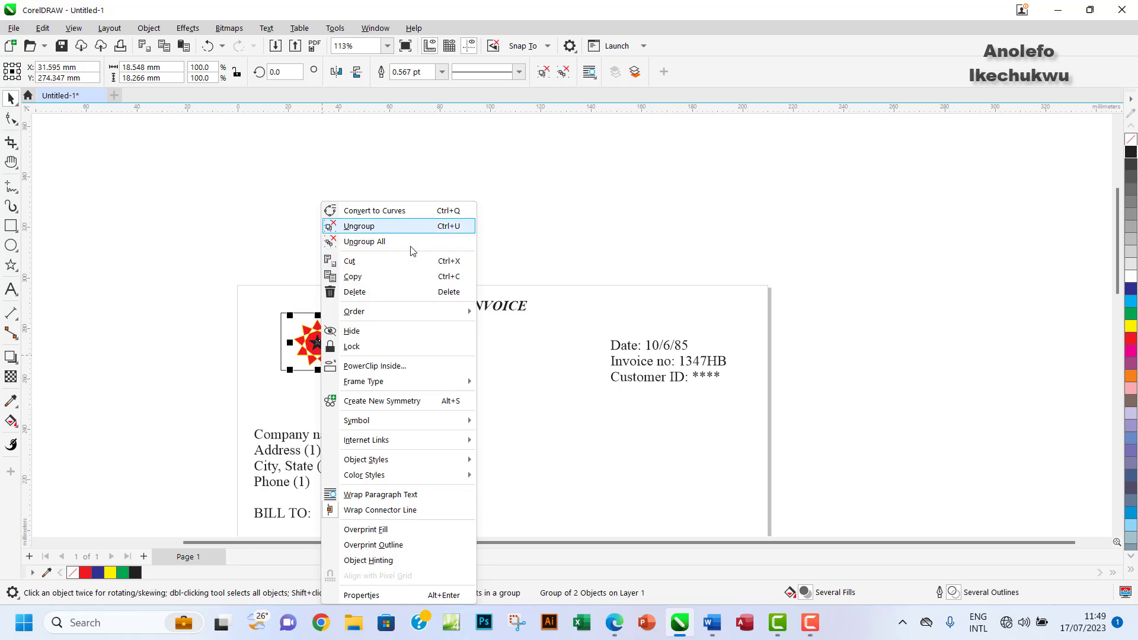
pyautogui.click(400, 240)
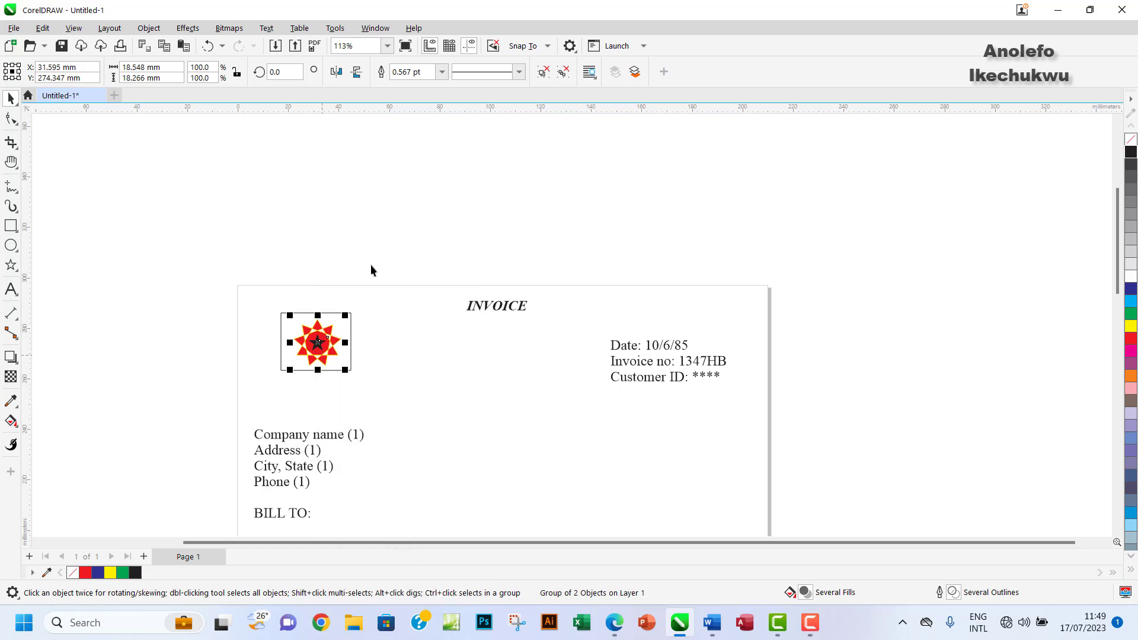
pyautogui.click(334, 365)
pyautogui.click(330, 356)
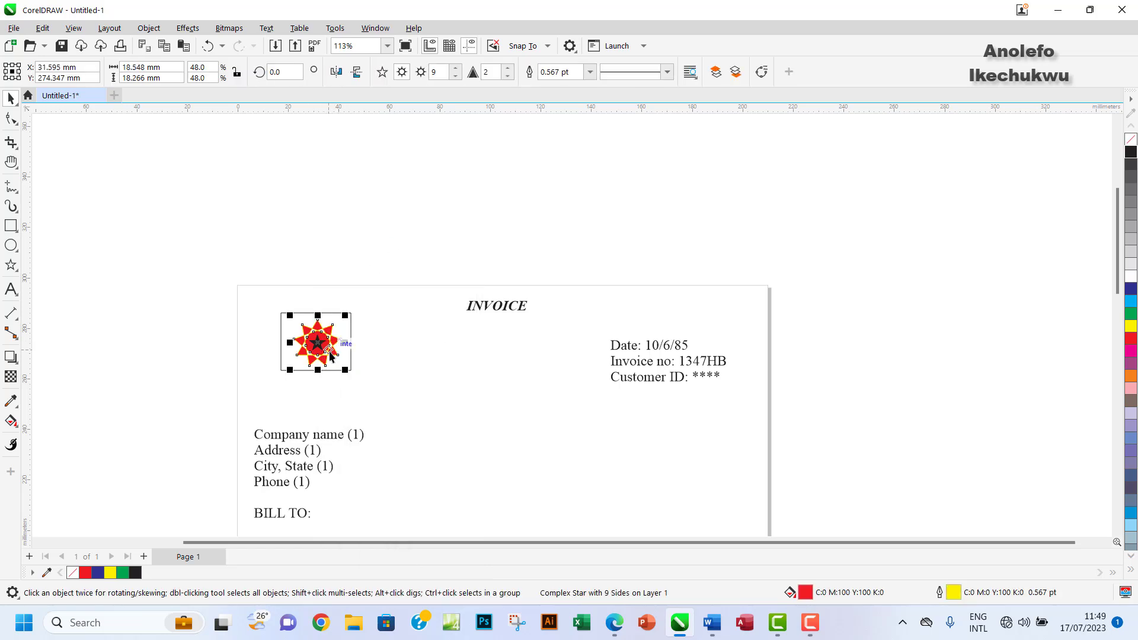
pyautogui.rightClick(1127, 155)
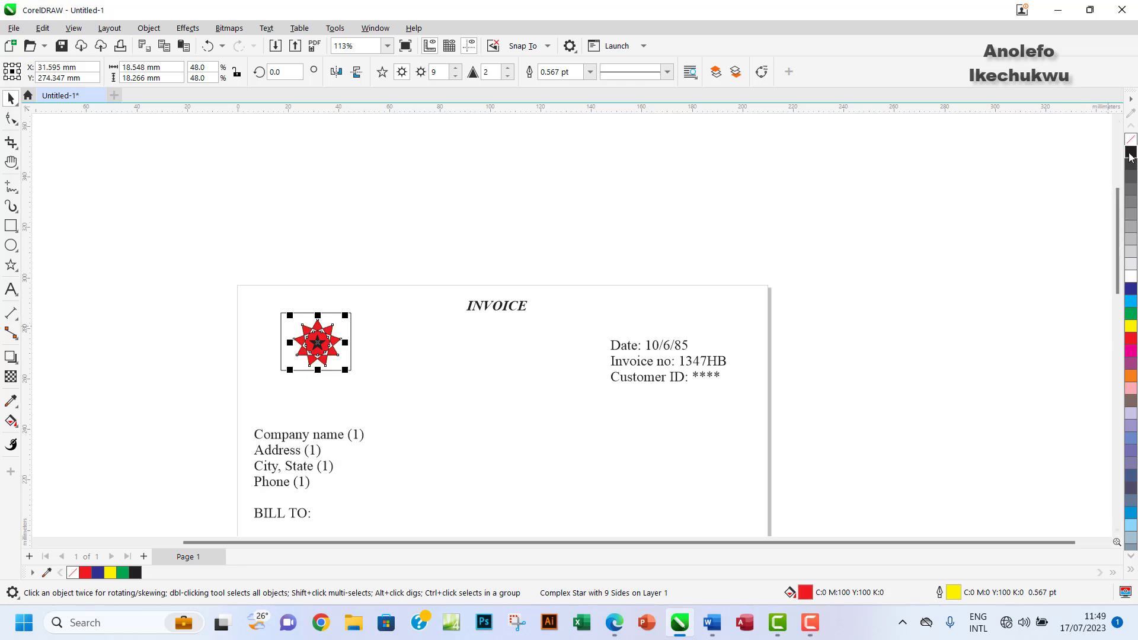
pyautogui.click(941, 286)
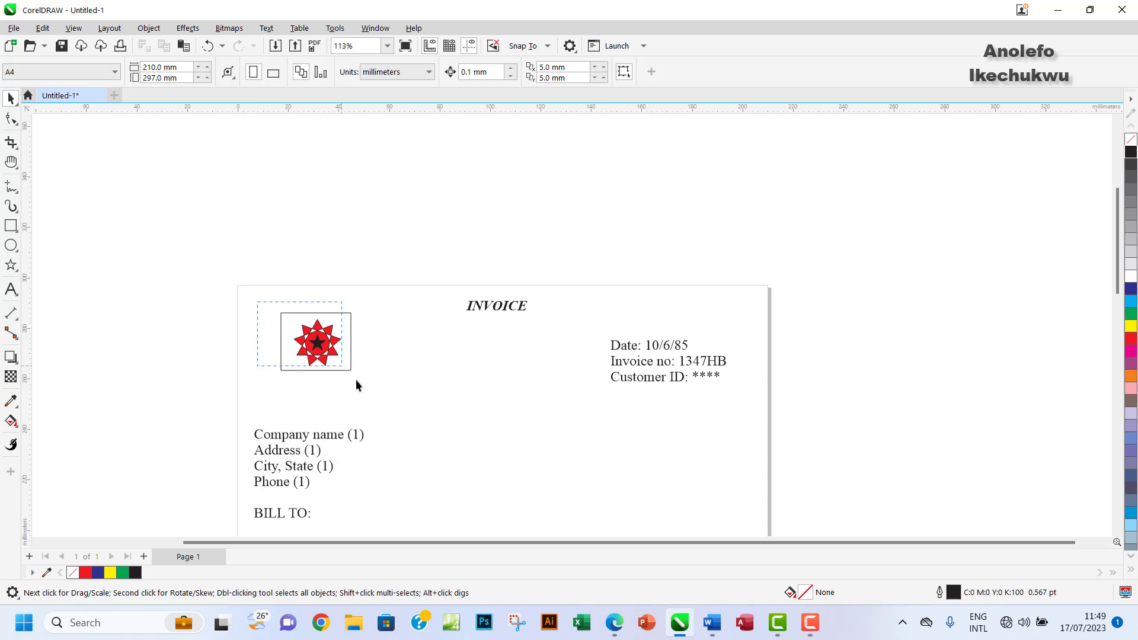
# Step: Group the logo frame and both stars into one object
pyautogui.moveTo(356, 385); pyautogui.dragTo(358, 384)
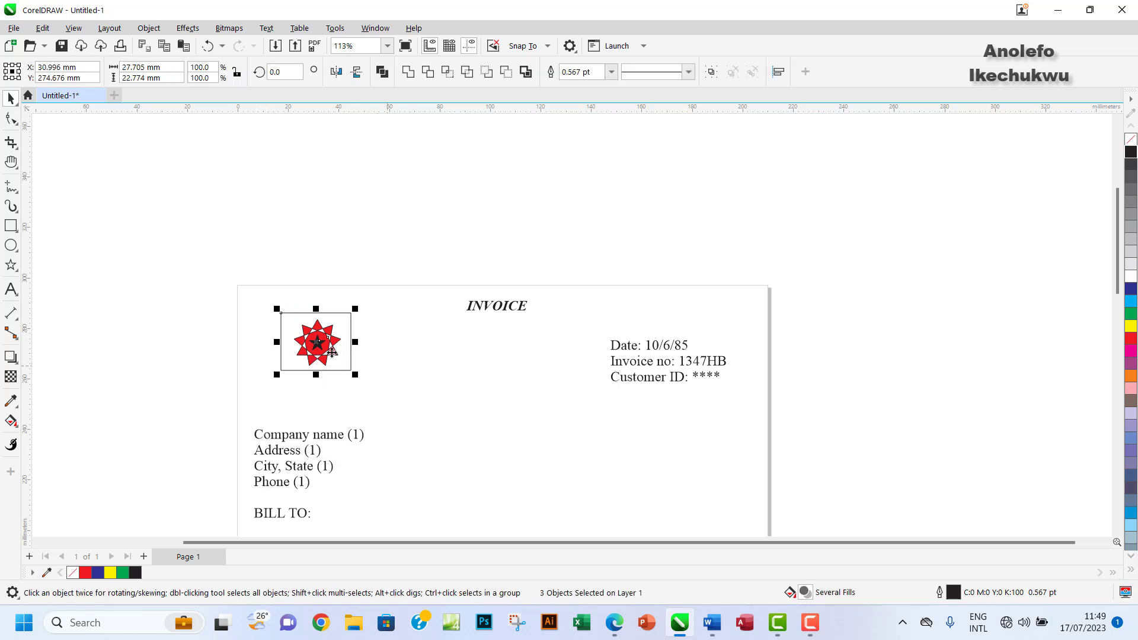
pyautogui.rightClick(327, 351)
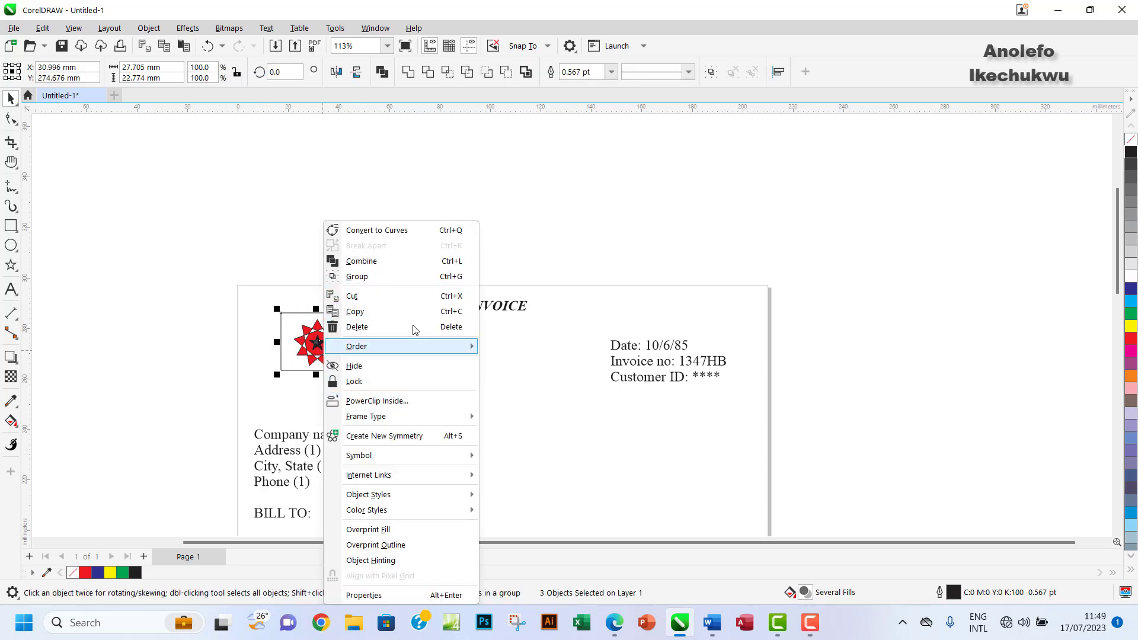
pyautogui.click(393, 276)
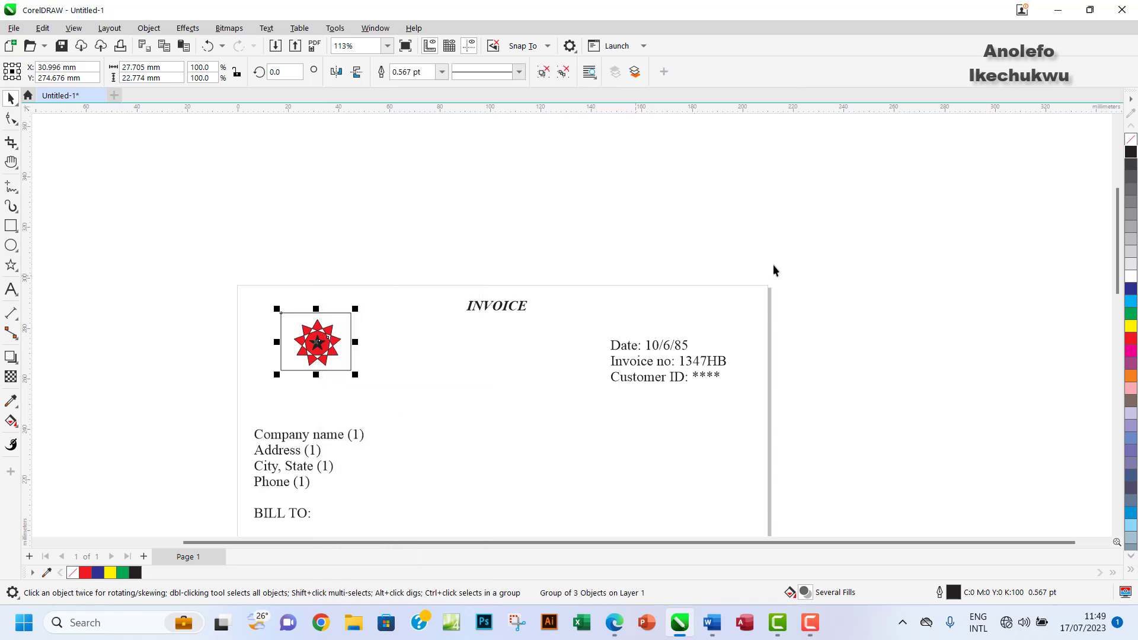
pyautogui.click(828, 321)
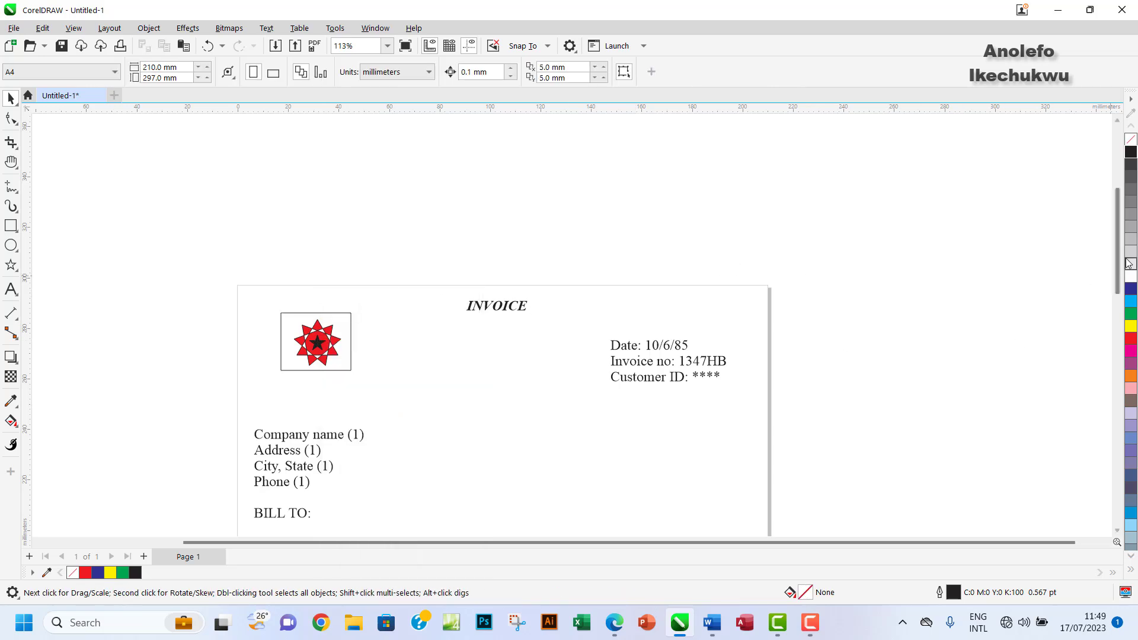
# Step: Switch to the question PDF in Edge and highlight task (iii) and the first line of task (iv) in yellow
pyautogui.scroll(-2, 1114, 276)
pyautogui.scroll(-1, 1114, 277)
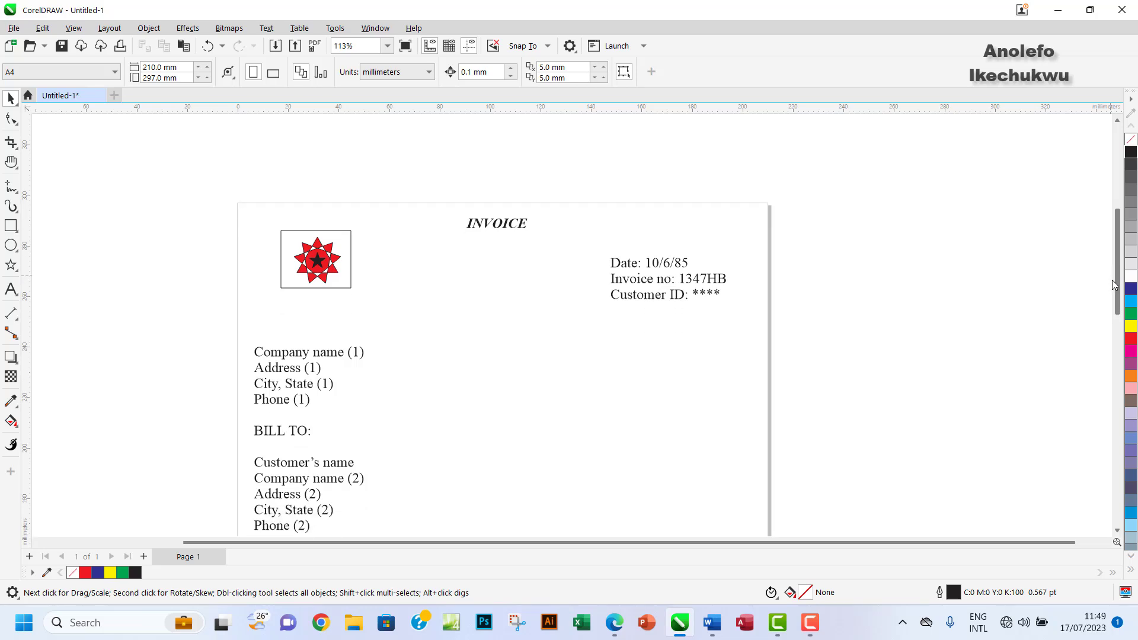
pyautogui.click(614, 623)
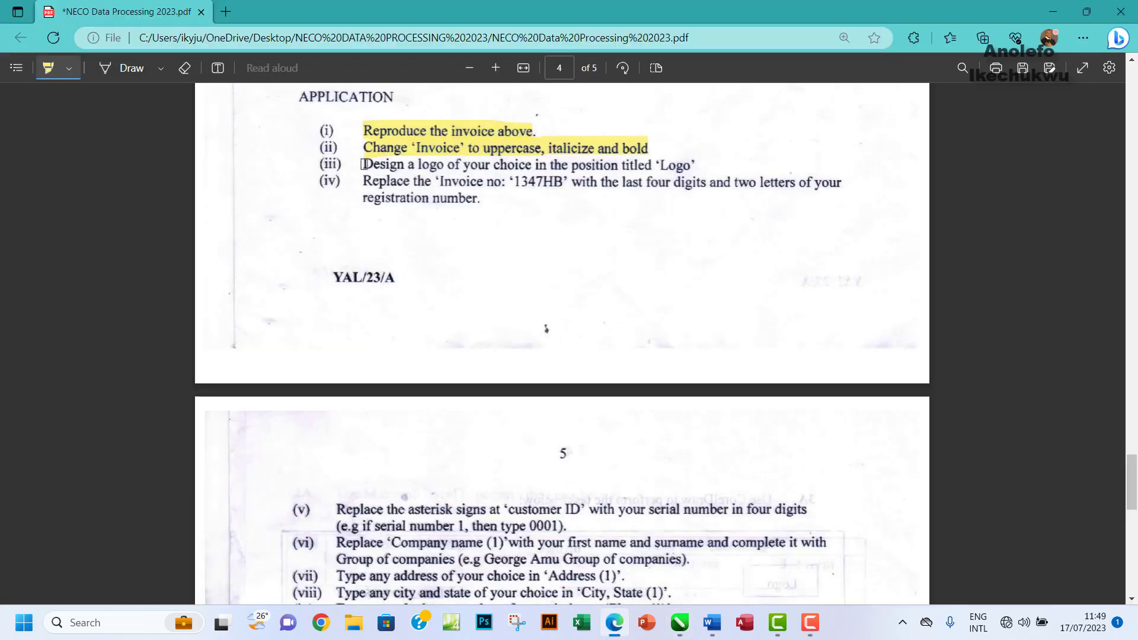
pyautogui.moveTo(363, 164); pyautogui.dragTo(686, 164)
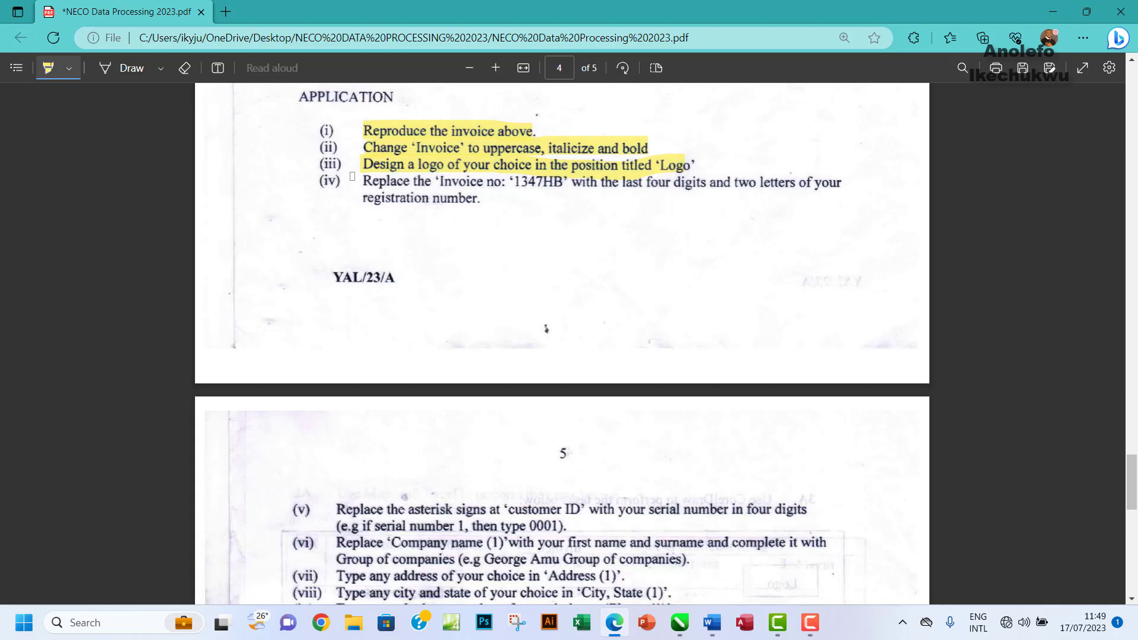
pyautogui.moveTo(349, 181); pyautogui.dragTo(813, 184)
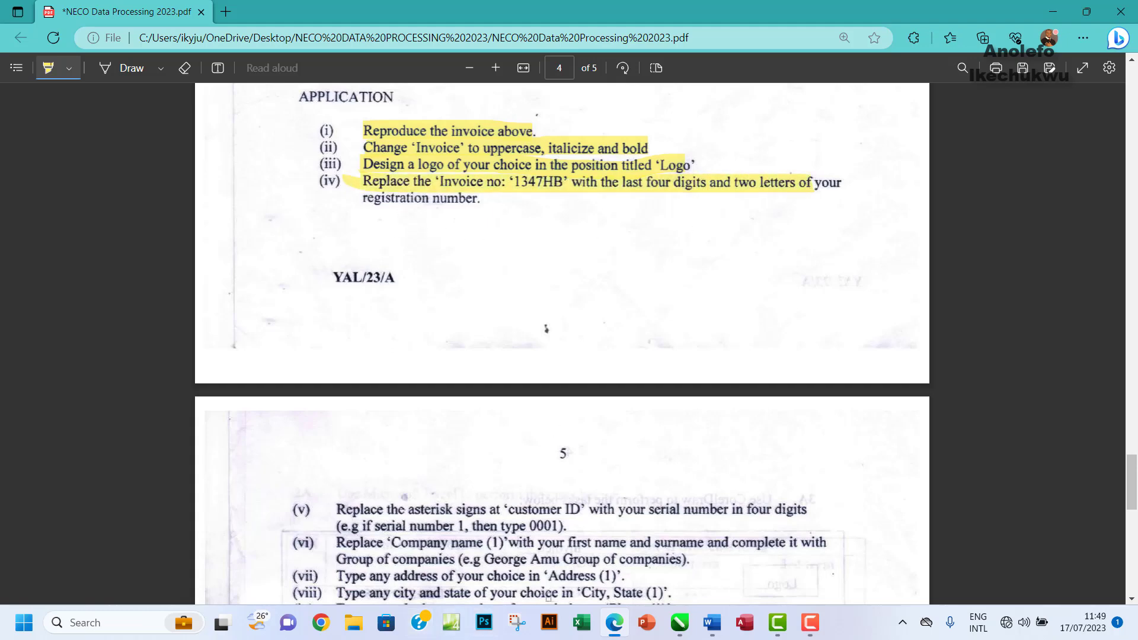
# Step: Switch to CorelDRAW and replace the value after "Invoice no:" with the two letters and last four digits of the registration number
pyautogui.click(679, 622)
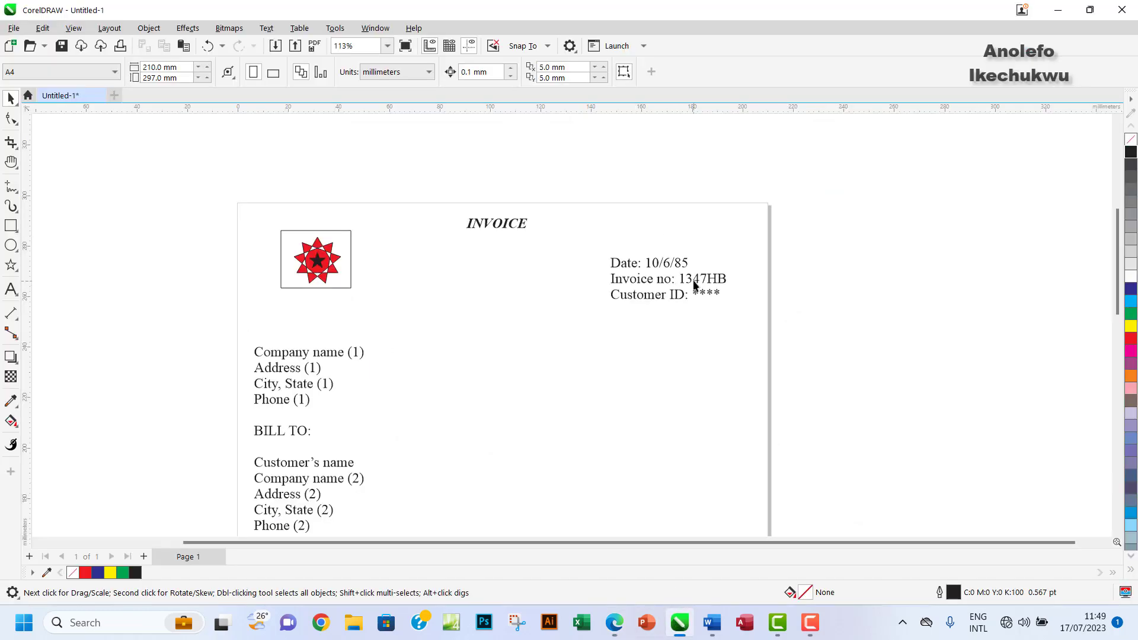
pyautogui.doubleClick(692, 279)
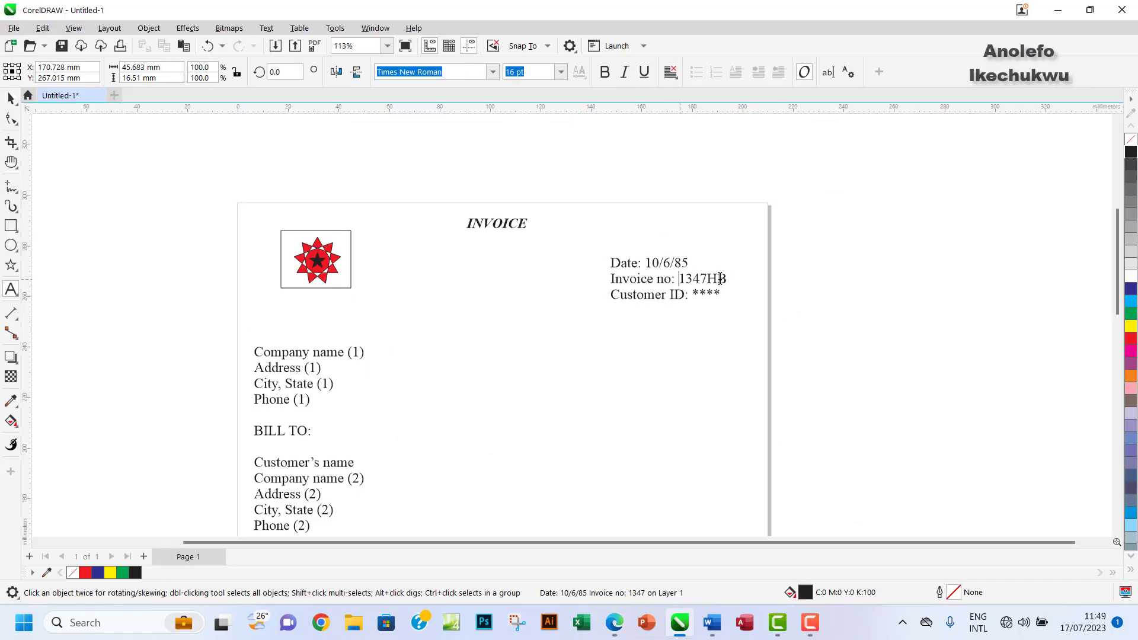
pyautogui.doubleClick(680, 283)
pyautogui.press('BackSpace')
pyautogui.write('NG')
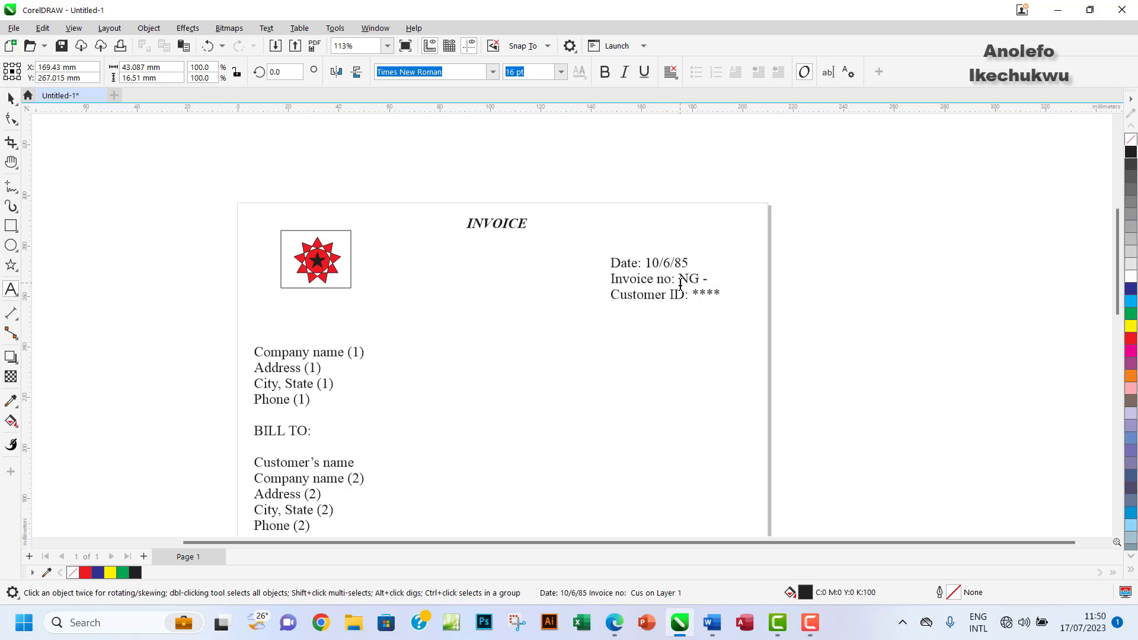
pyautogui.write(' - 3456')
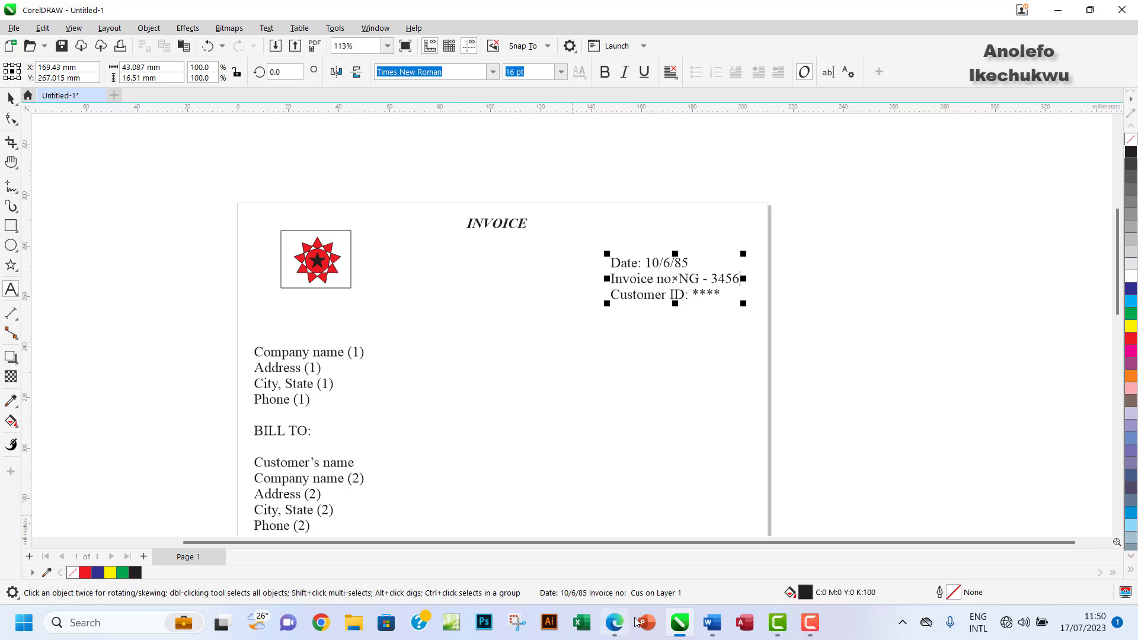
# Step: Read task (v) on page 5 of the question PDF in Edge, and replace the Customer ID asterisks in CorelDRAW with the four-digit serial number
pyautogui.click(614, 622)
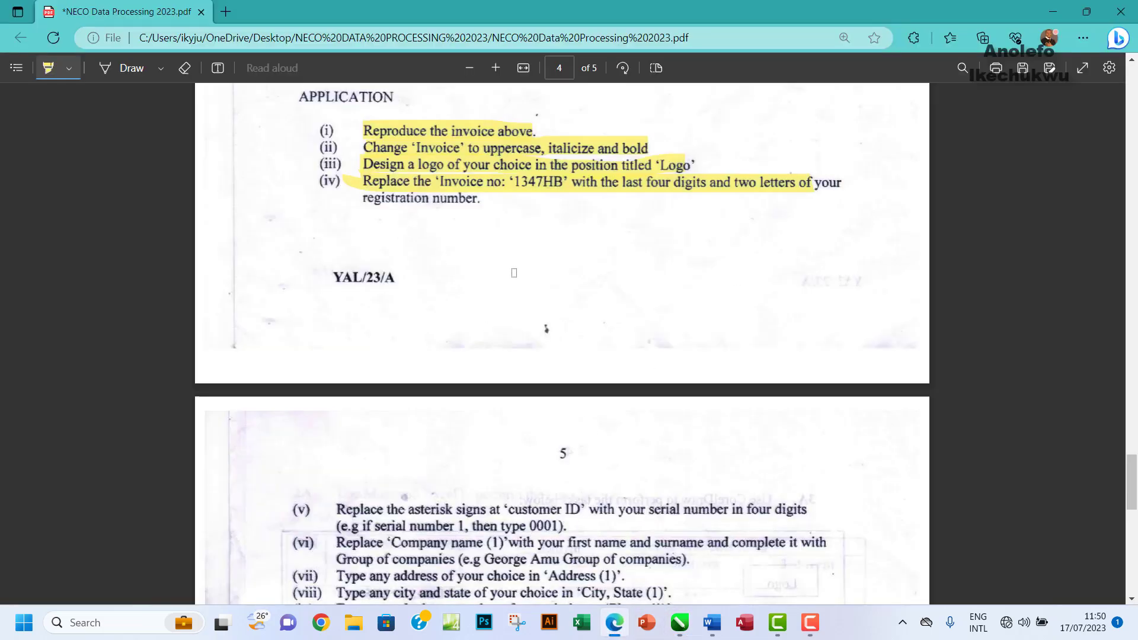
pyautogui.scroll(-5, 513, 274)
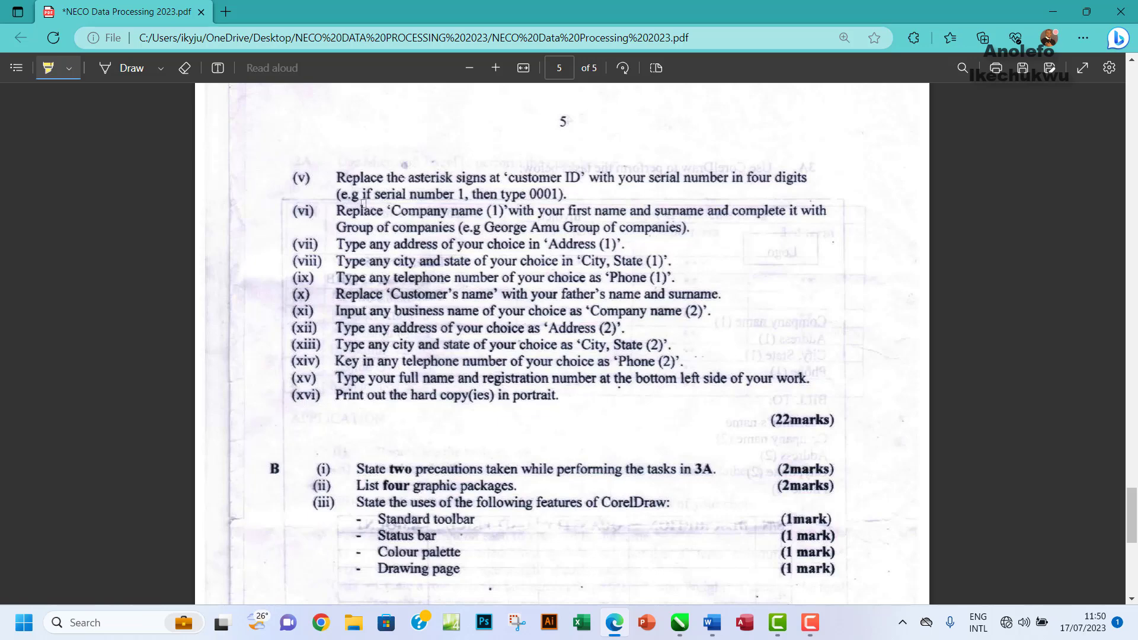
pyautogui.click(682, 633)
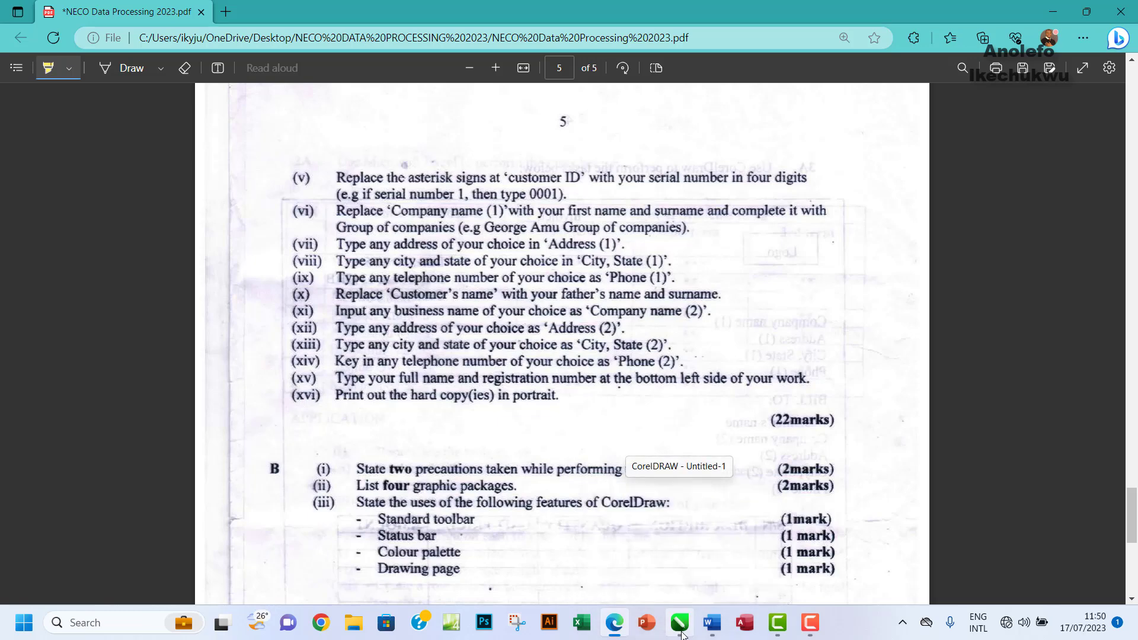
pyautogui.click(708, 295)
pyautogui.moveTo(730, 295); pyautogui.dragTo(696, 295)
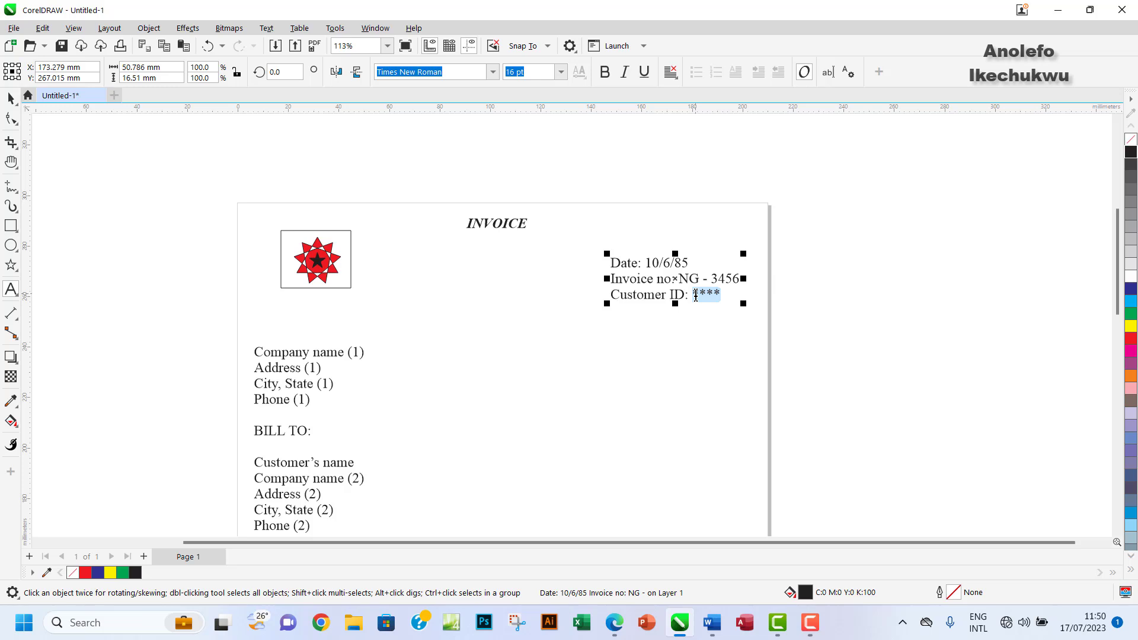
pyautogui.write('0014')
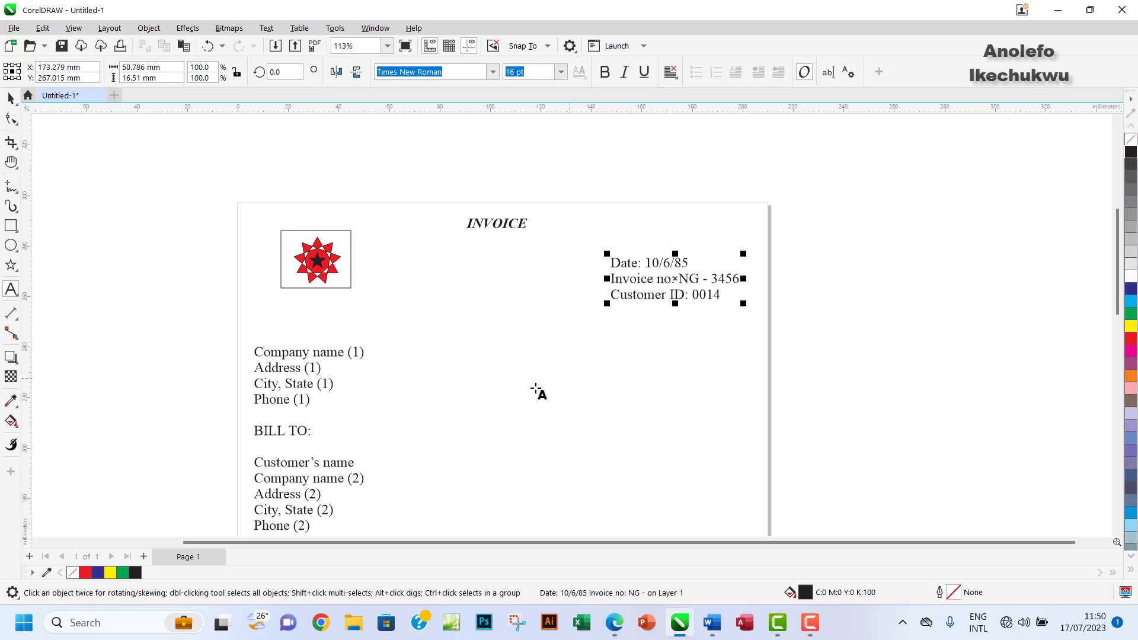
# Step: Switch to the question PDF in Edge and highlight task (v) and the example company name in task (vi) in yellow
pyautogui.click(615, 622)
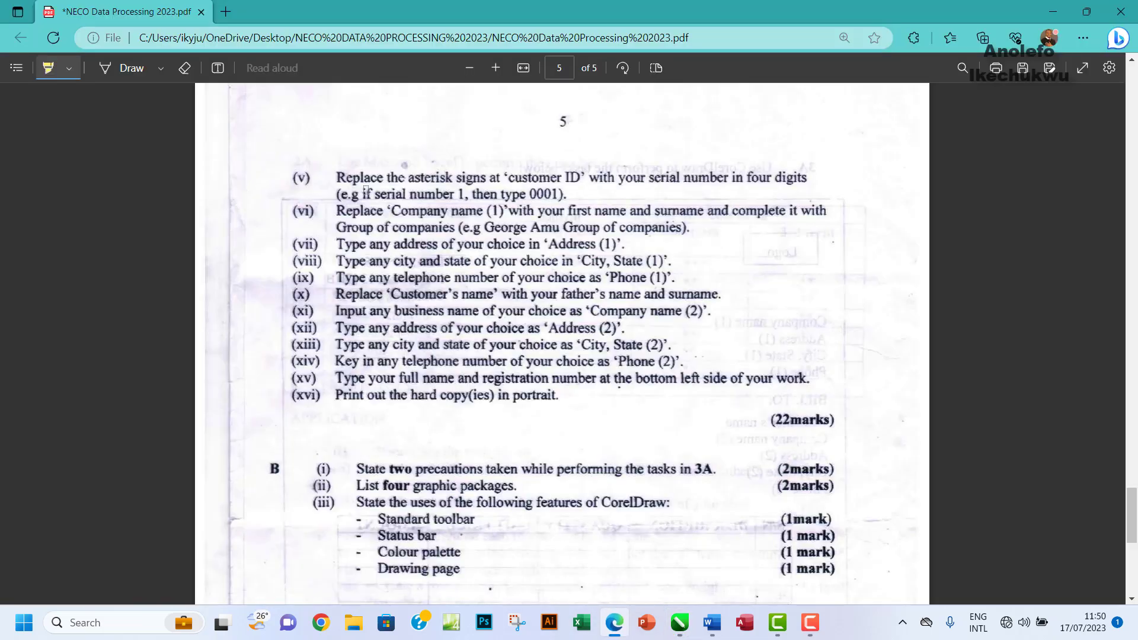
pyautogui.moveTo(336, 176)
pyautogui.mouseDown()
pyautogui.moveTo(609, 188)
pyautogui.moveTo(815, 176)
pyautogui.mouseUp()
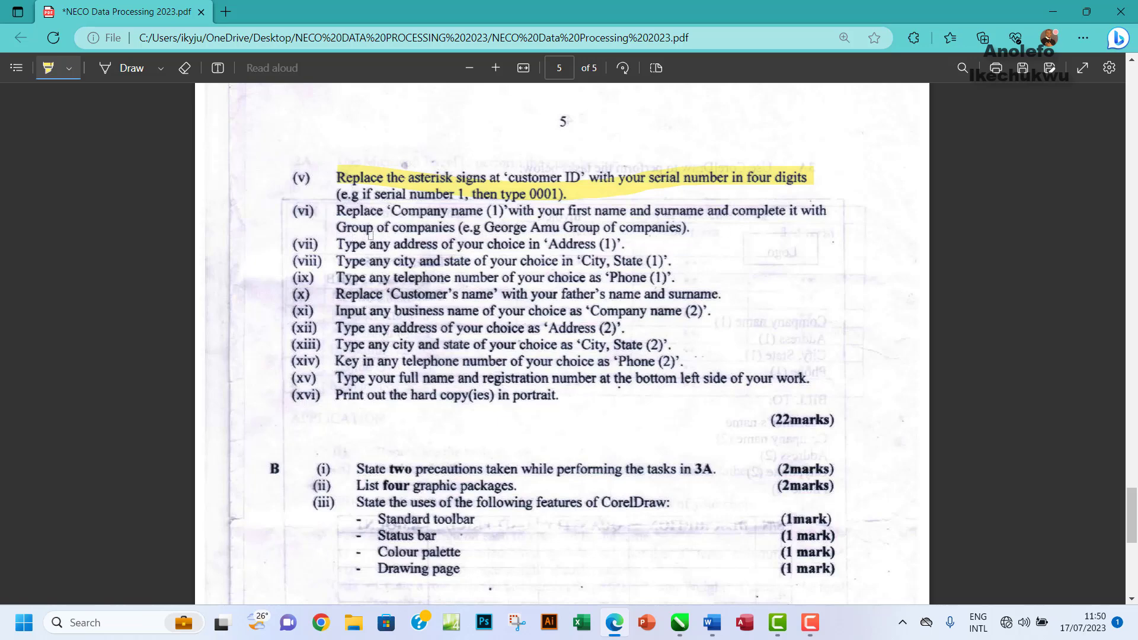
pyautogui.moveTo(486, 228); pyautogui.dragTo(660, 230)
# Step: Switch to CorelDRAW and replace "Company name (1)" with the owner's first name and surname
pyautogui.click(682, 621)
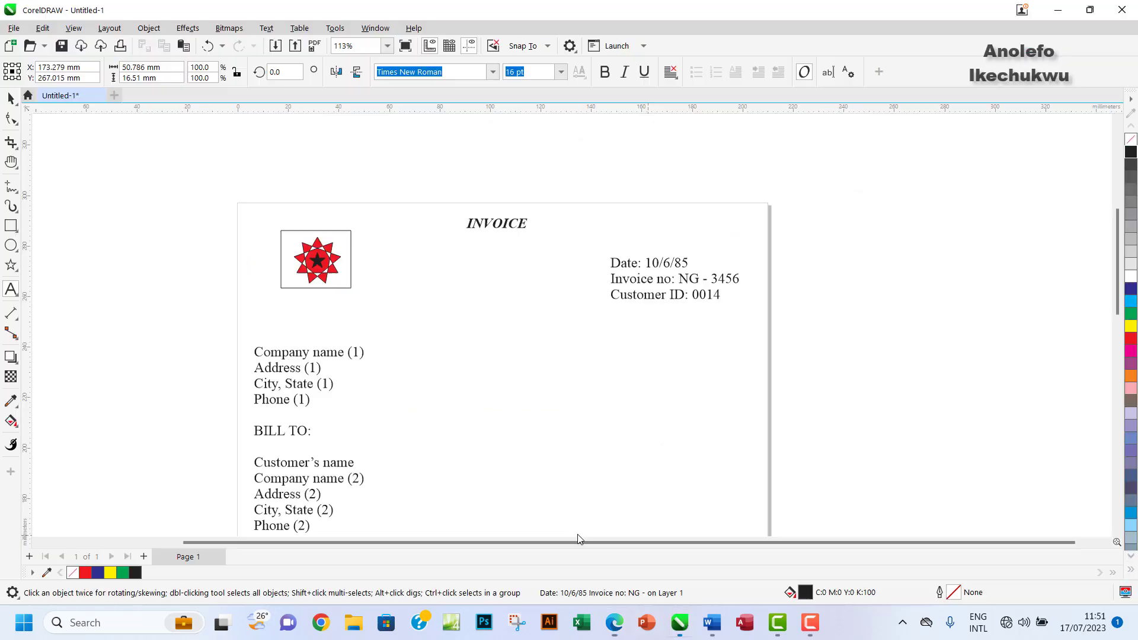
pyautogui.click(344, 352)
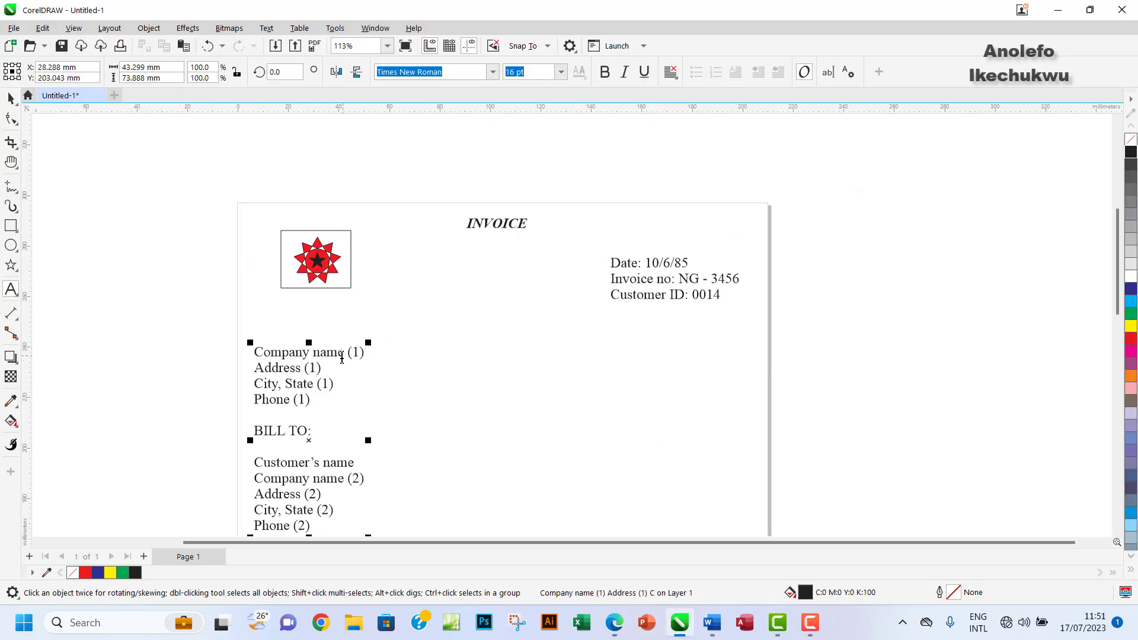
pyautogui.moveTo(366, 352); pyautogui.dragTo(258, 355)
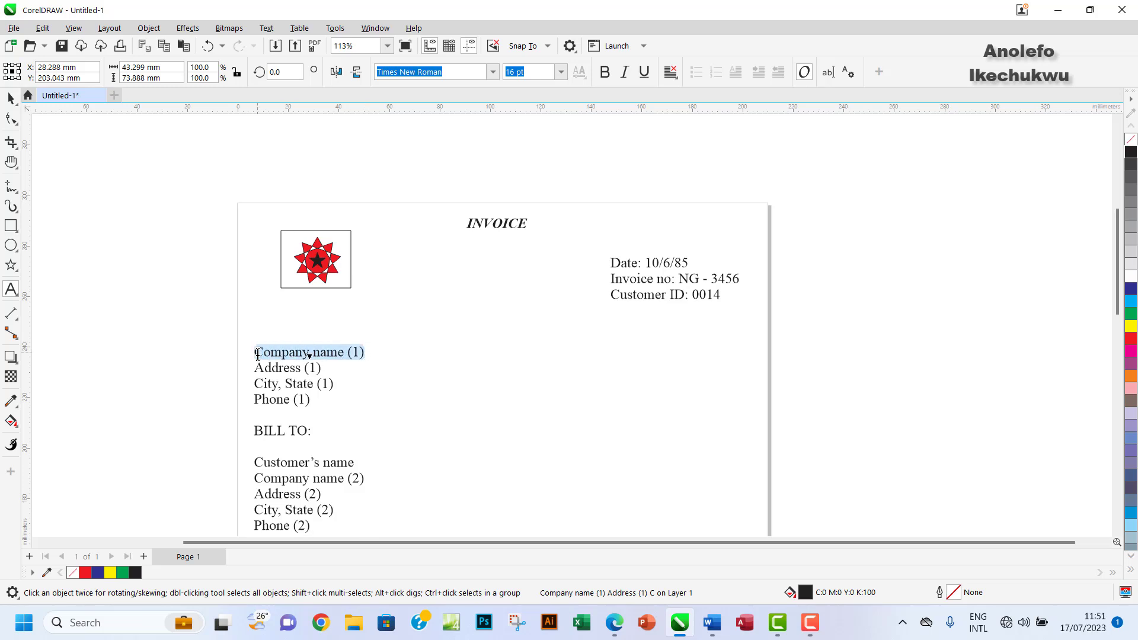
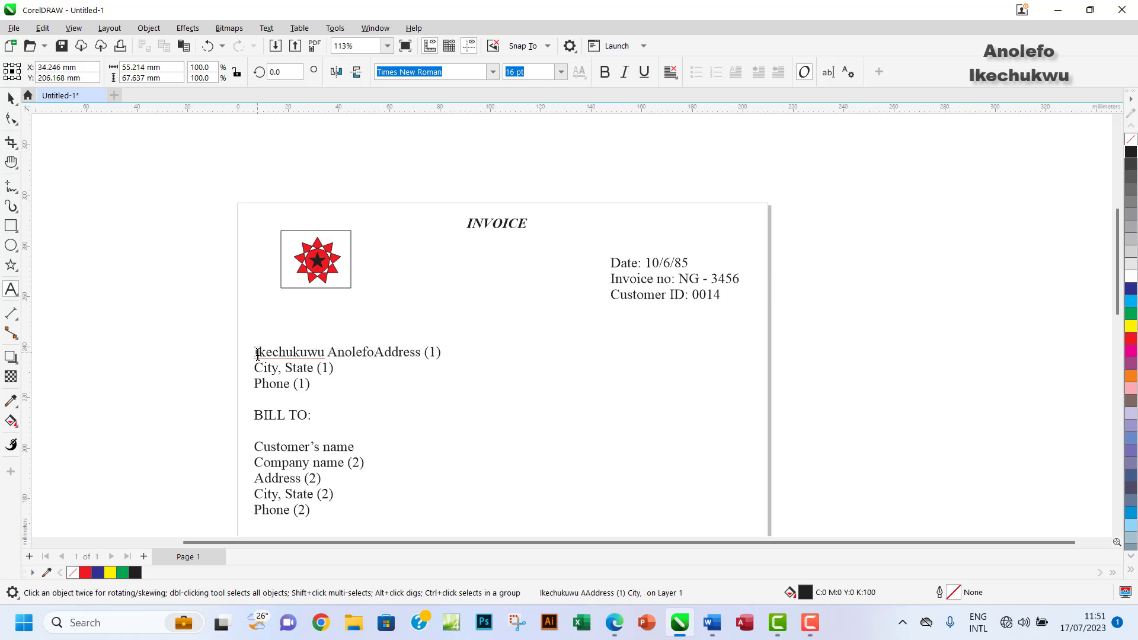
pyautogui.write(' Gor')
# Step: Add "Group of companies" after the owner's name and put "Address (1)" back on its own line
pyautogui.write('up of co')
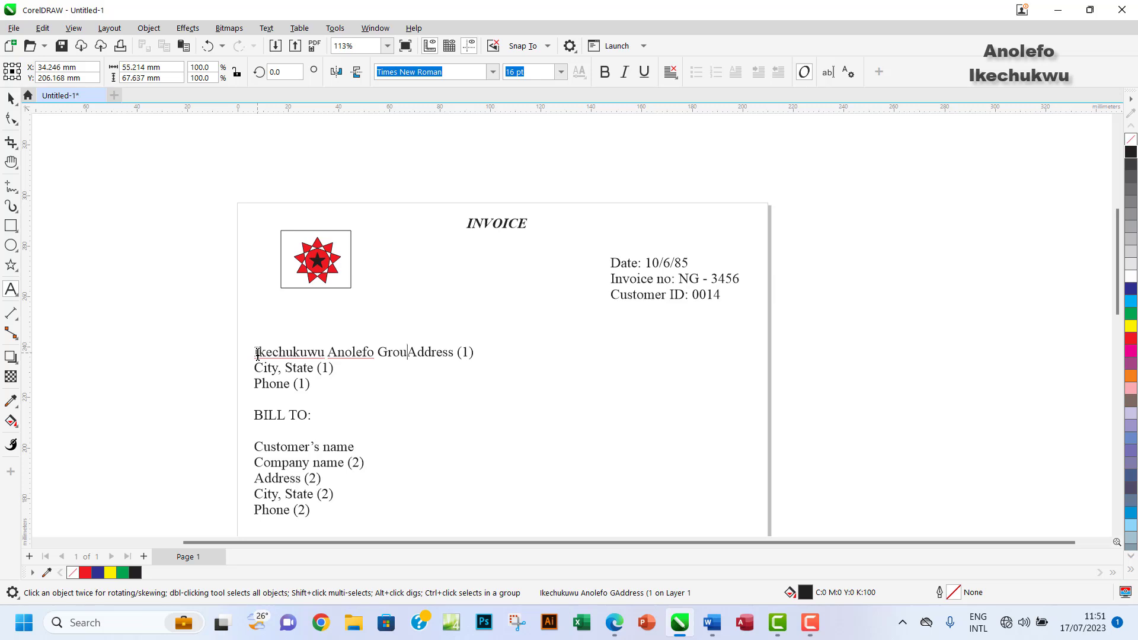
pyautogui.press('BackSpace')
pyautogui.press('BackSpace')
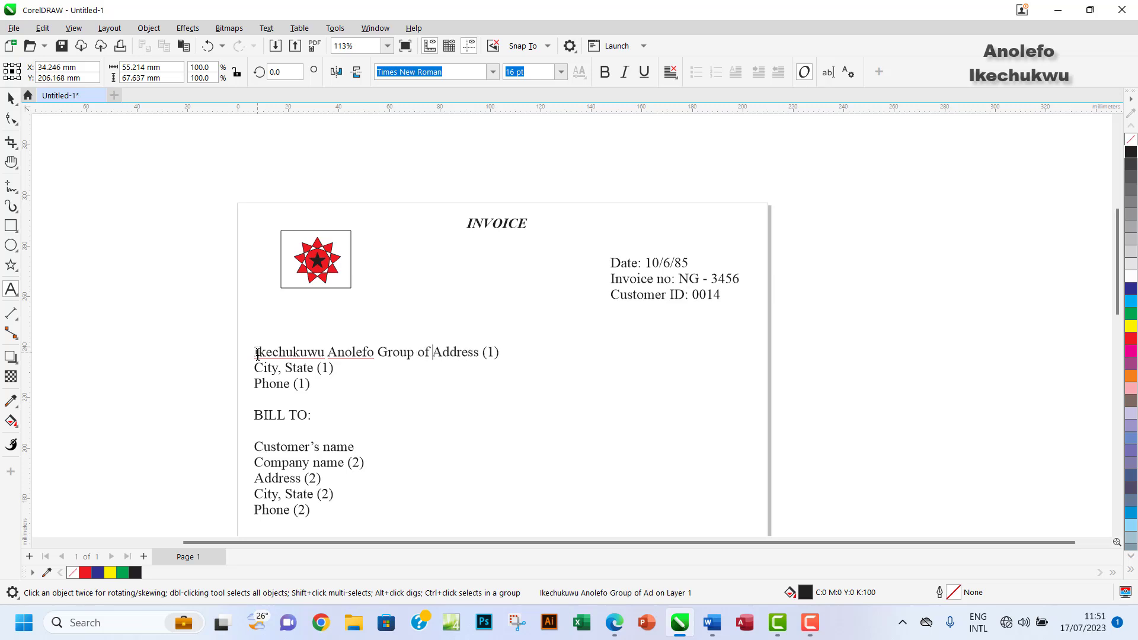
pyautogui.write('company')
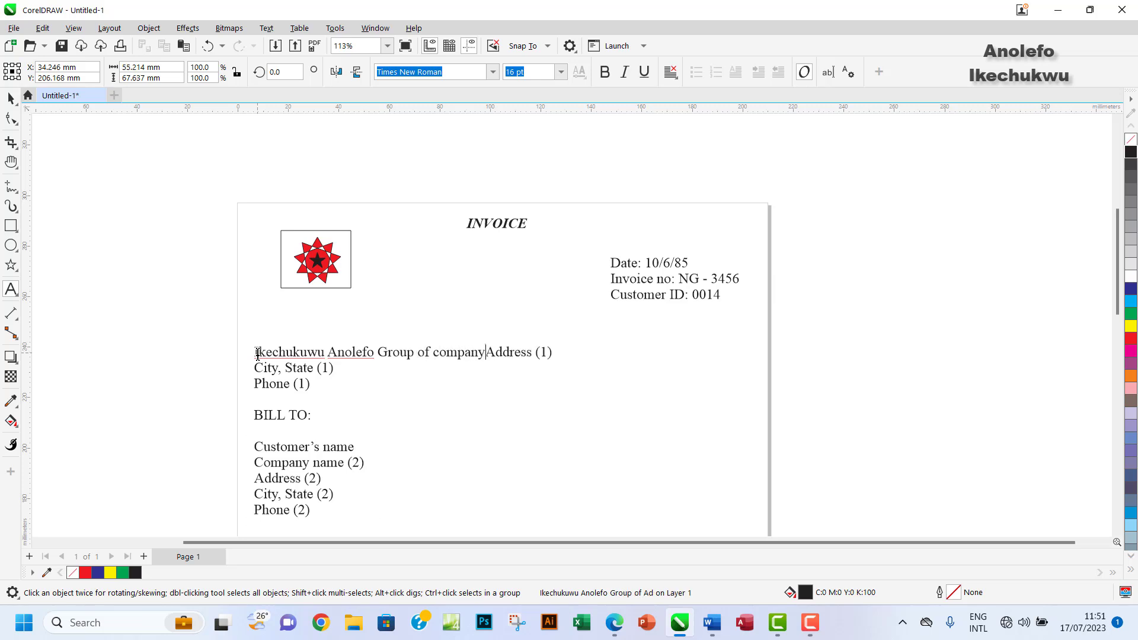
pyautogui.press('BackSpace')
pyautogui.write('ies')
pyautogui.press('Return')
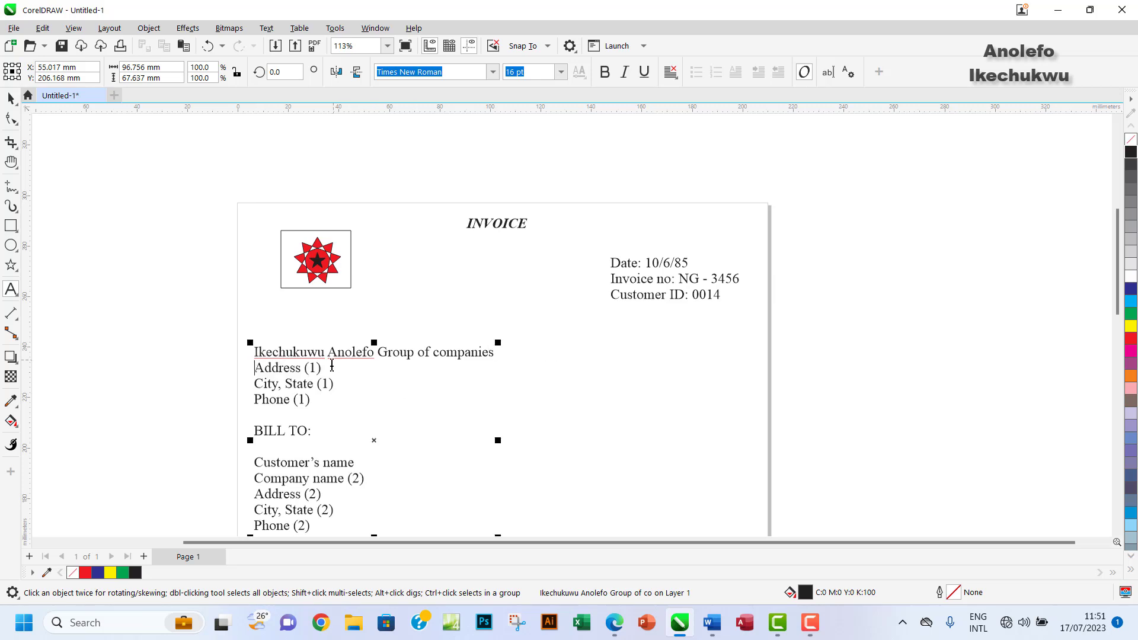
# Step: Switch to the question PDF in Edge and highlight the first line of task (vi) in yellow
pyautogui.click(614, 622)
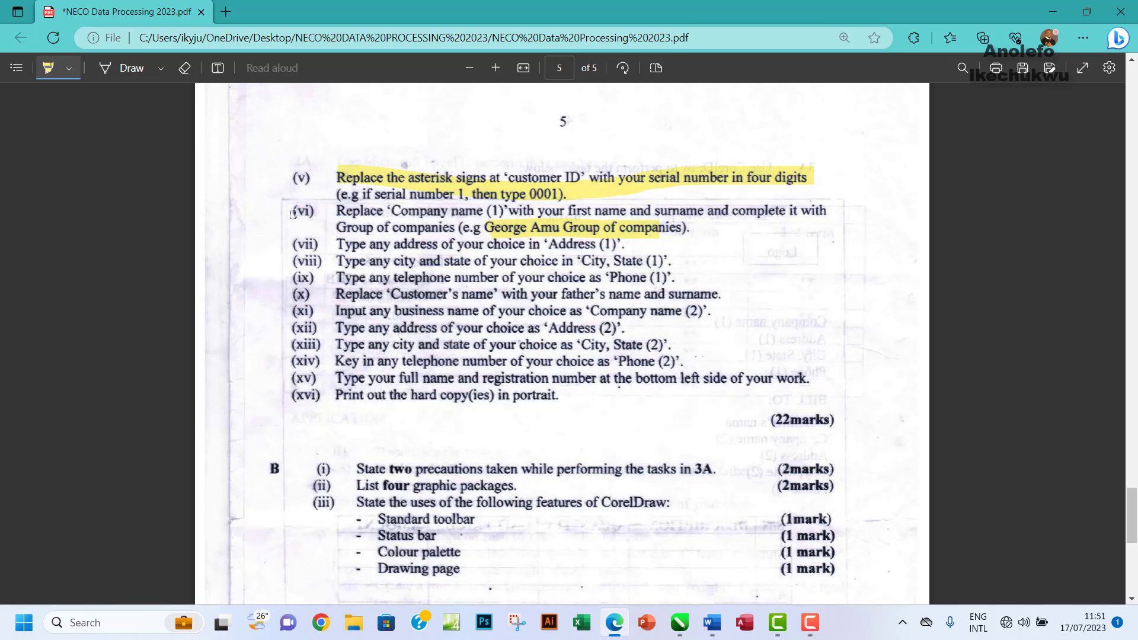
pyautogui.moveTo(292, 213); pyautogui.dragTo(807, 209)
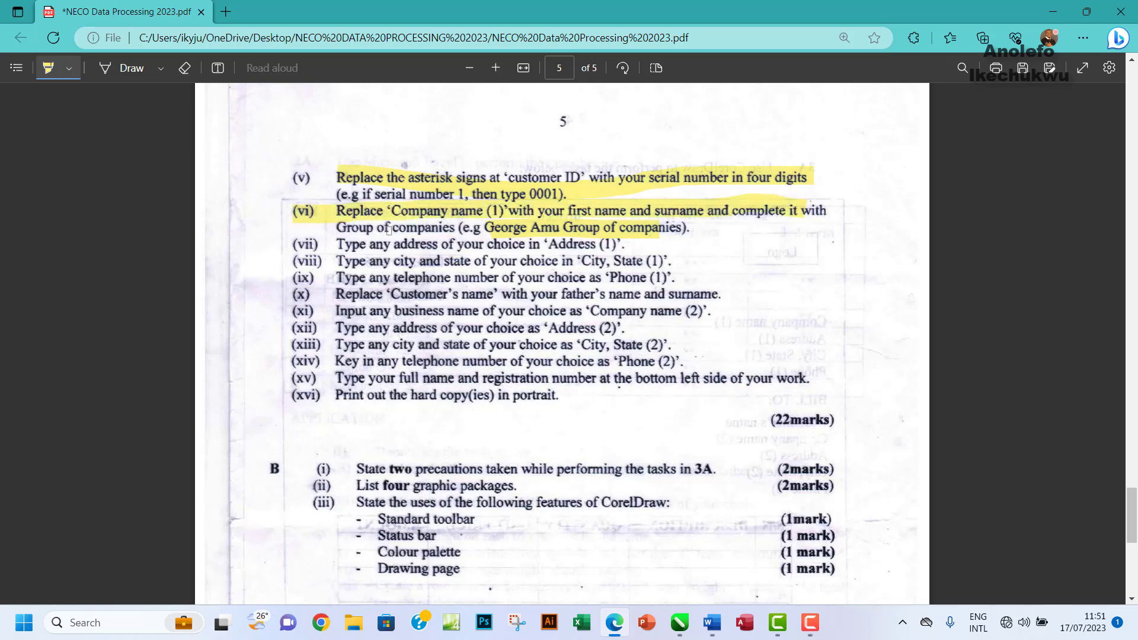
pyautogui.moveTo(338, 224); pyautogui.dragTo(576, 223)
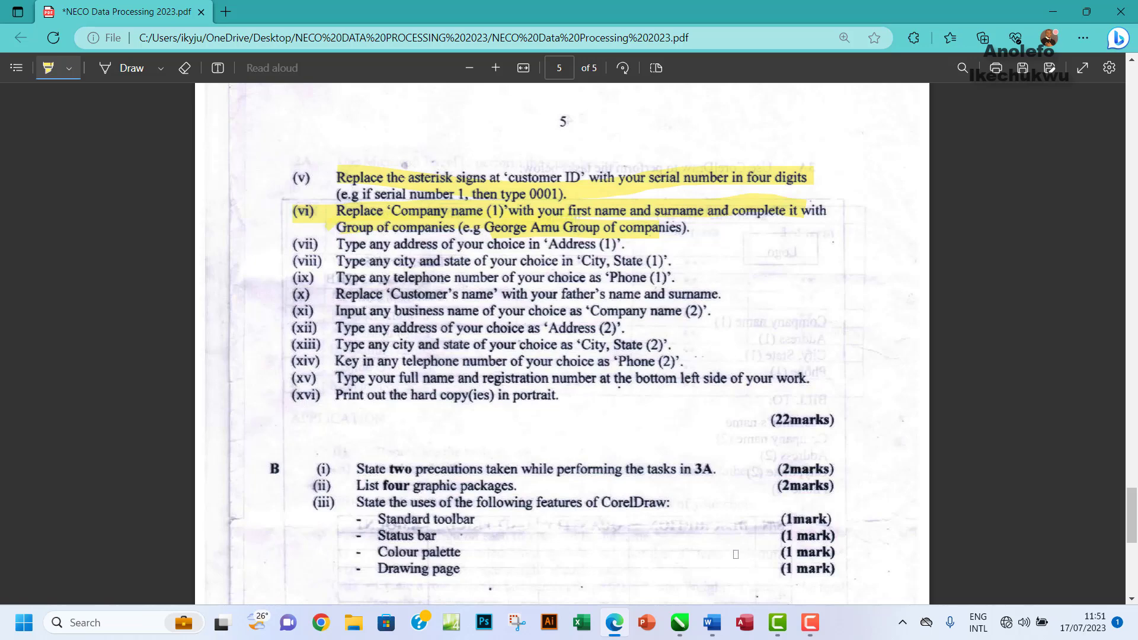
# Step: Replace "Address (1)" in CorelDRAW with a street address of choice, and highlight task (vii) in yellow in the question PDF in Edge
pyautogui.click(684, 633)
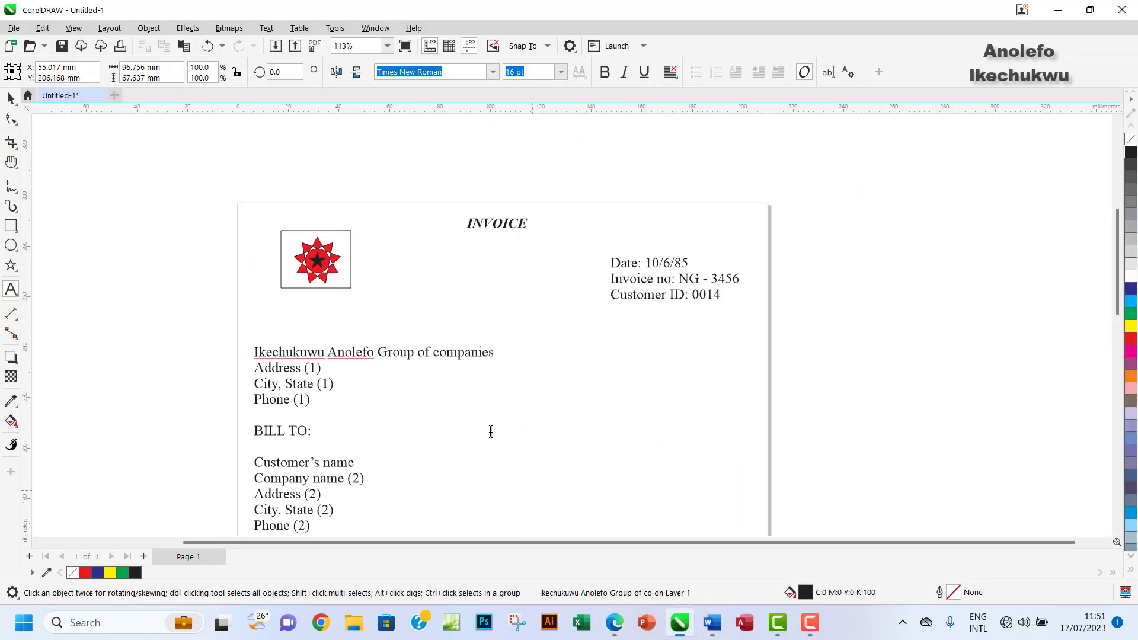
pyautogui.click(309, 368)
pyautogui.moveTo(320, 368); pyautogui.dragTo(257, 372)
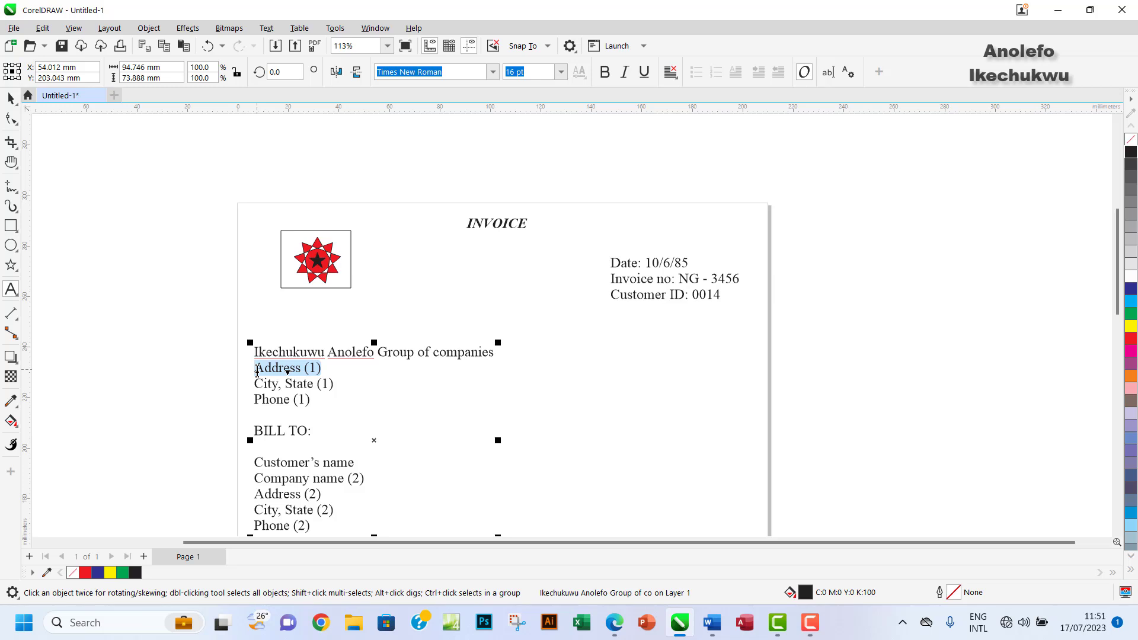
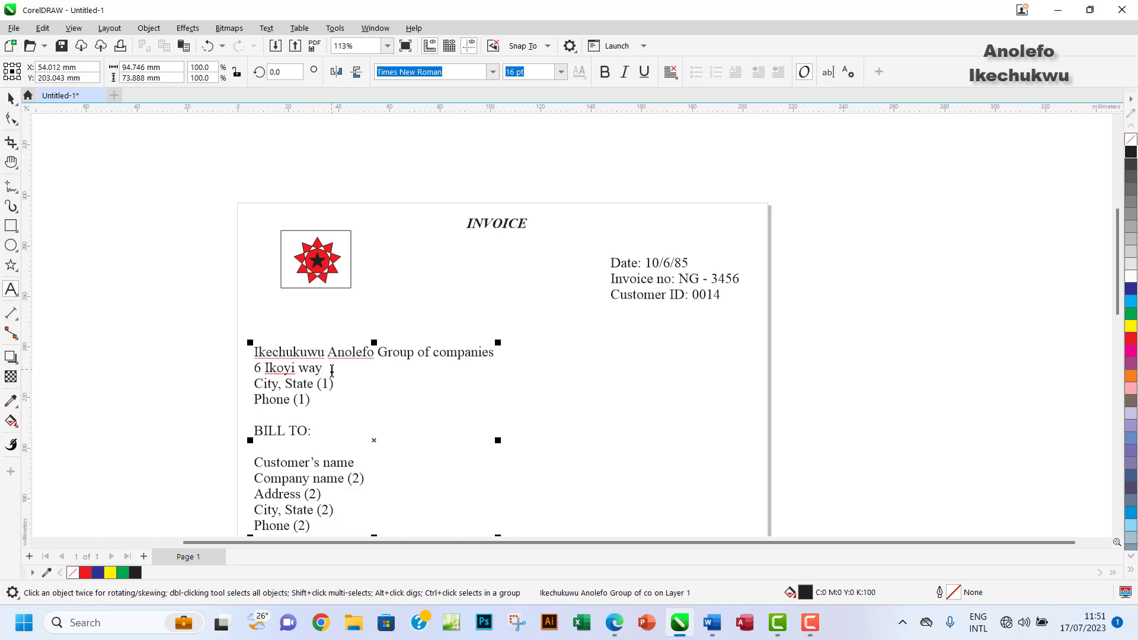
pyautogui.click(614, 622)
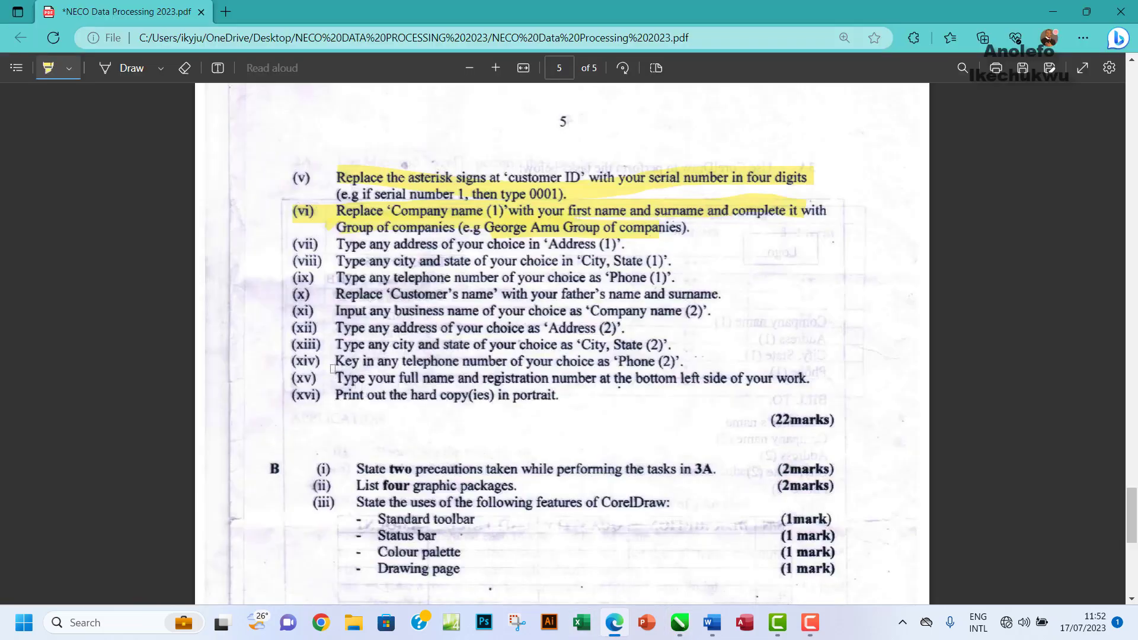
pyautogui.moveTo(340, 243); pyautogui.dragTo(625, 243)
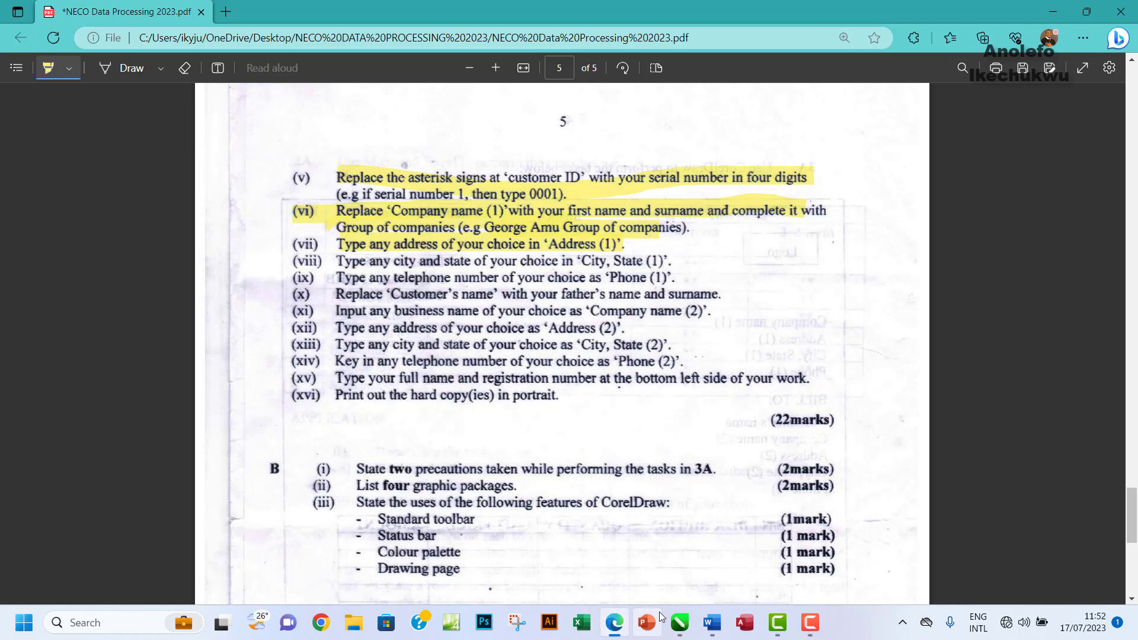
# Step: Switch to CorelDRAW and replace "City, State (1)" with a city and state of choice
pyautogui.click(679, 622)
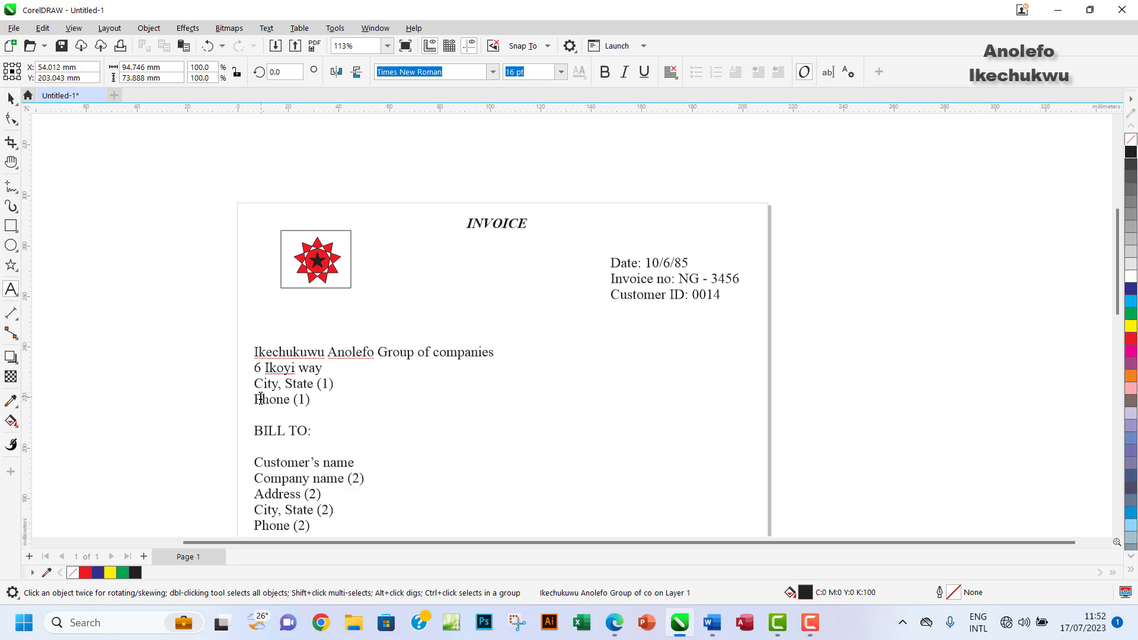
pyautogui.moveTo(255, 390); pyautogui.dragTo(280, 386)
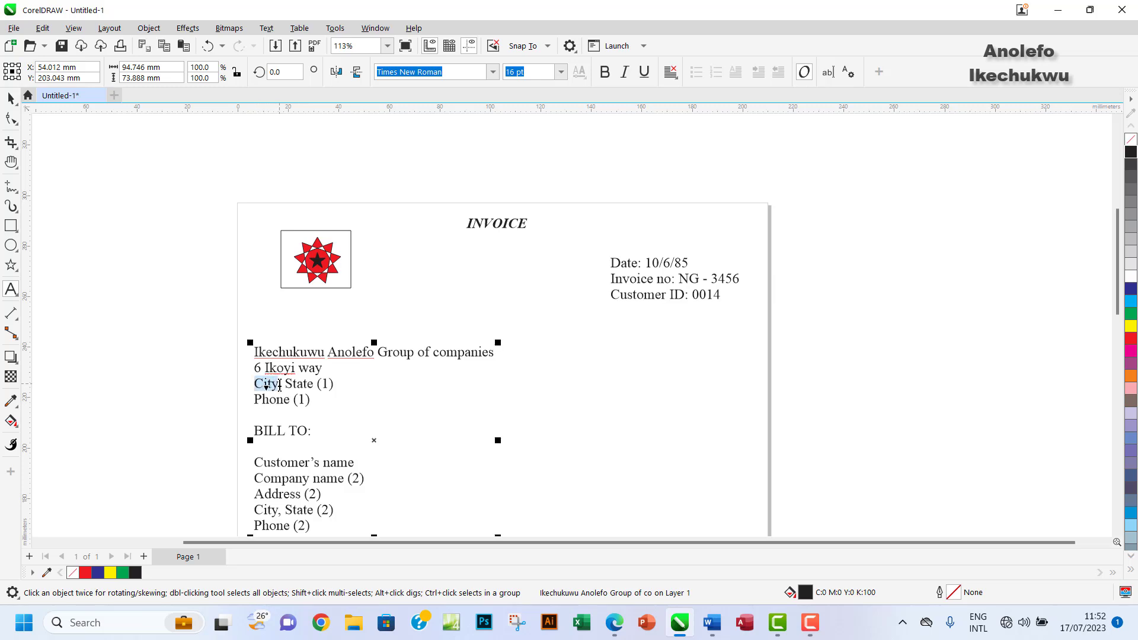
pyautogui.write('Ikoyi')
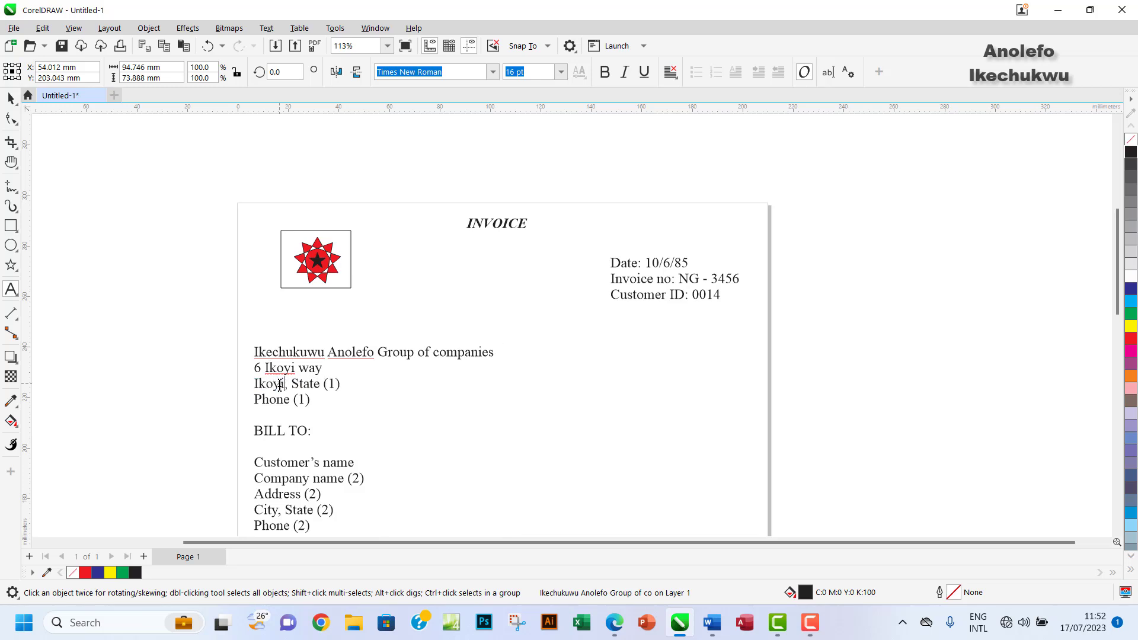
pyautogui.moveTo(347, 385); pyautogui.dragTo(292, 384)
pyautogui.write('Lagos State')
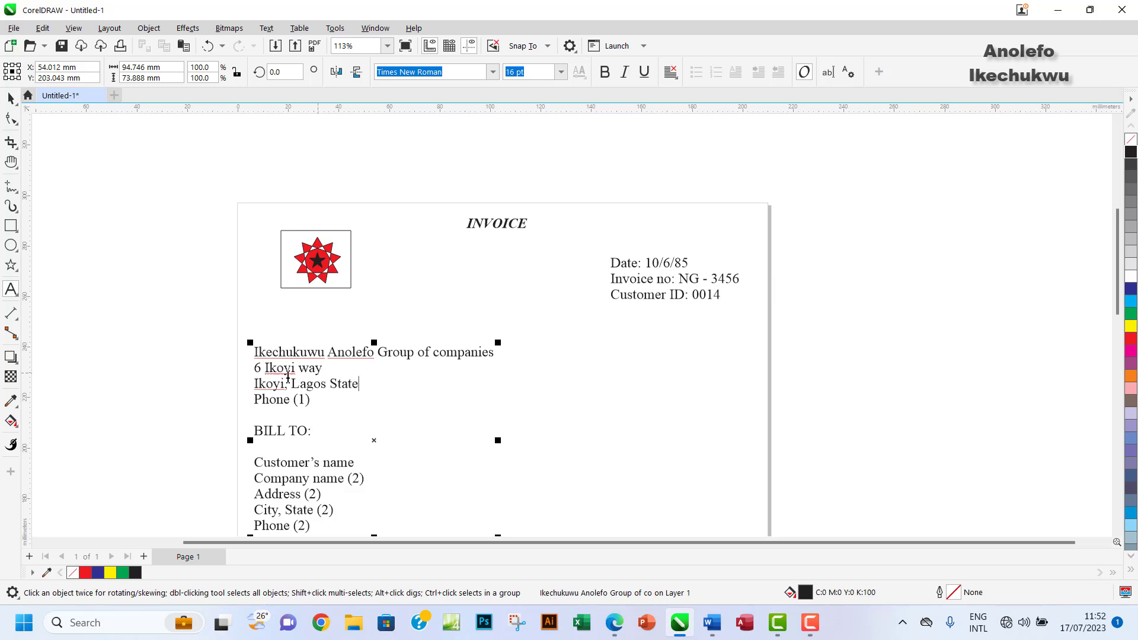
# Step: Replace the street name in the first company's address line with a different one, keeping the house number and "way"
pyautogui.moveTo(294, 368); pyautogui.dragTo(266, 370)
pyautogui.press('Delete')
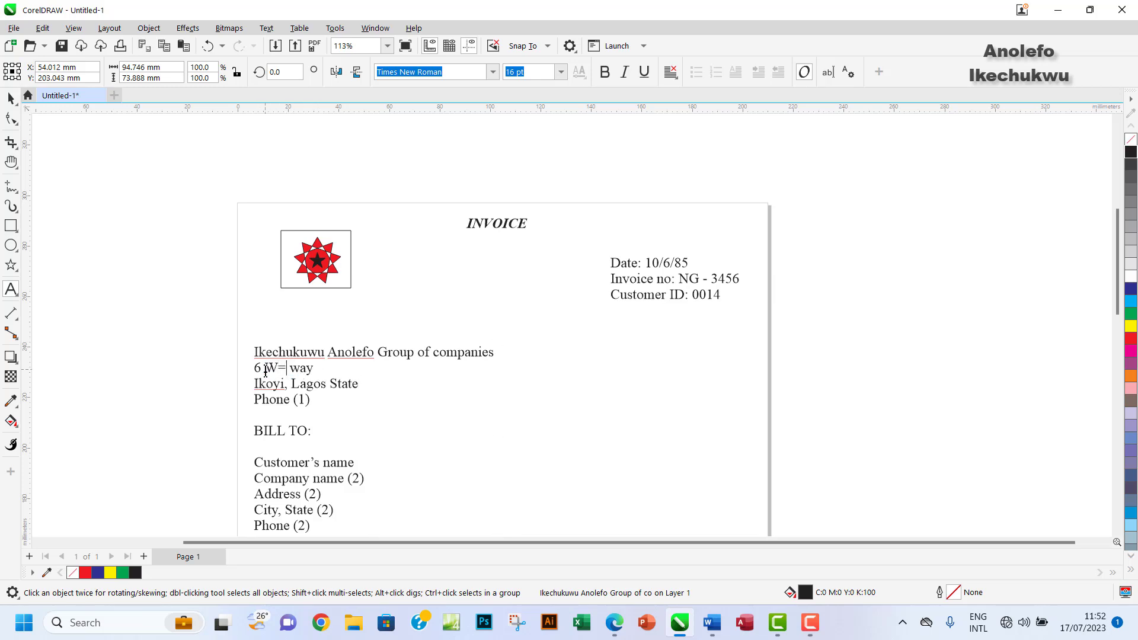
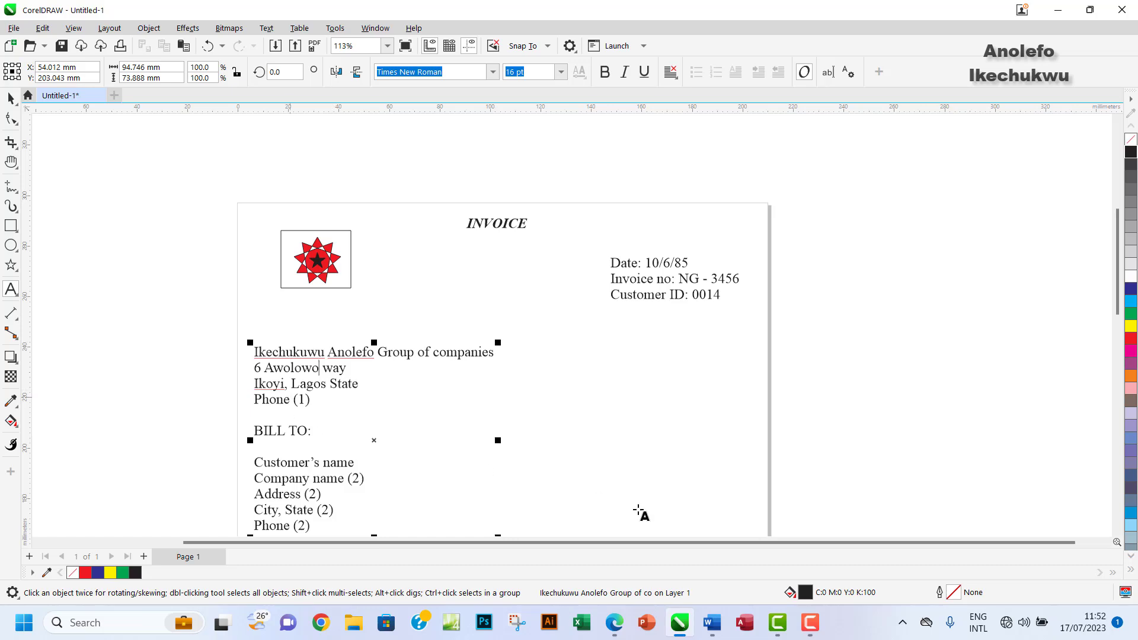
# Step: Switch to the question PDF in Edge and highlight tasks (viii) and (ix) in yellow
pyautogui.click(613, 622)
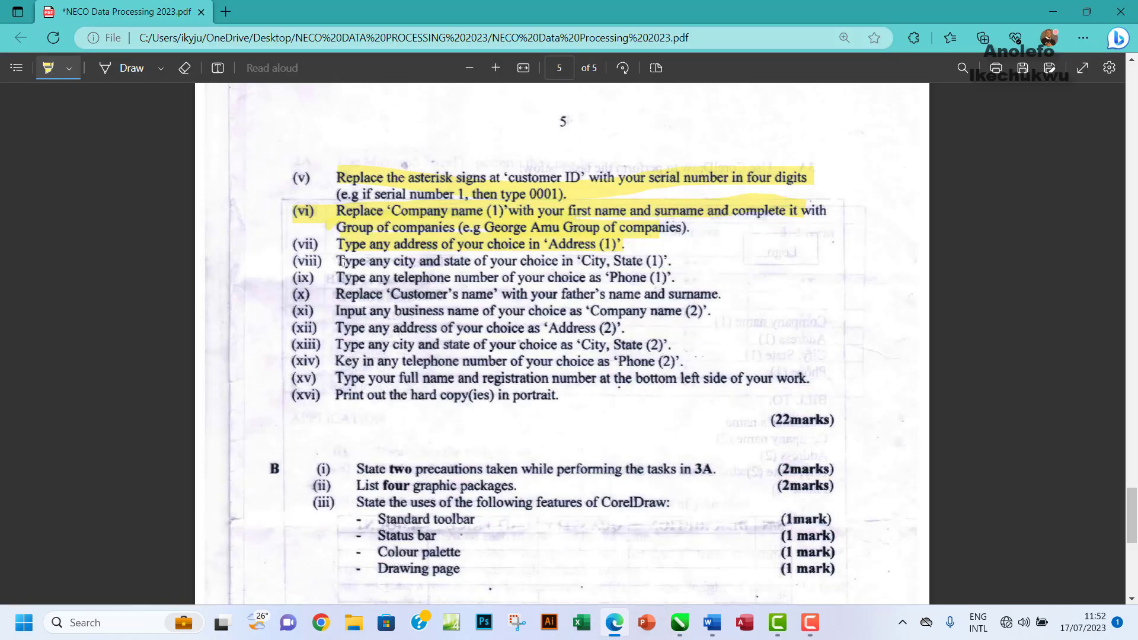
pyautogui.moveTo(342, 262); pyautogui.dragTo(669, 260)
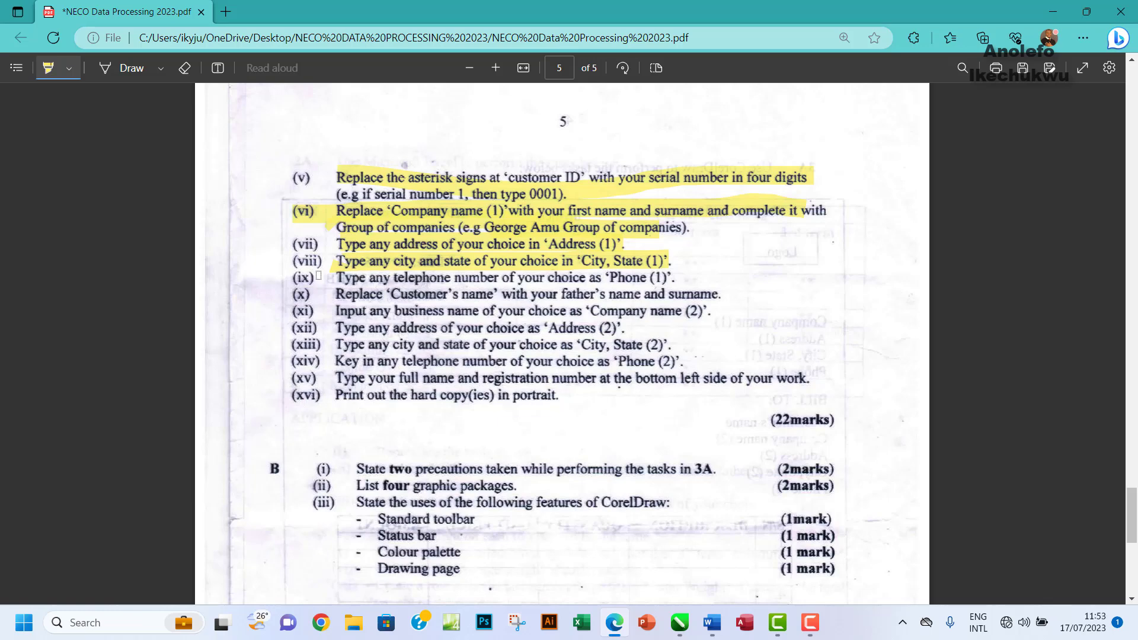
pyautogui.moveTo(329, 277); pyautogui.dragTo(670, 274)
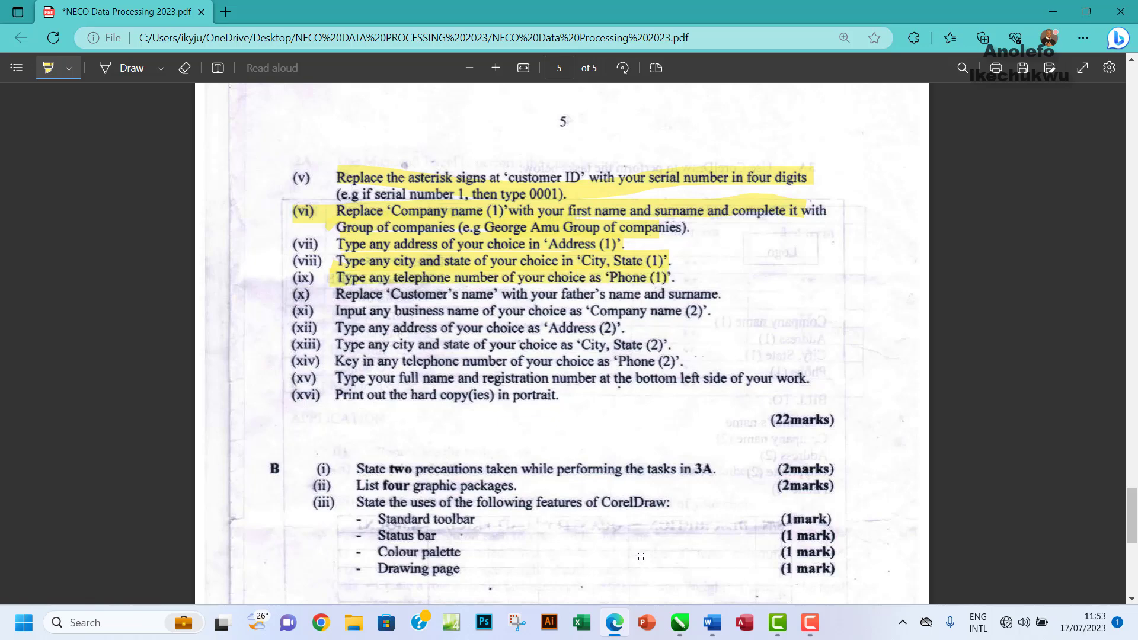
# Step: Switch to CorelDRAW and replace "Phone (1)" with a telephone number of choice
pyautogui.click(679, 622)
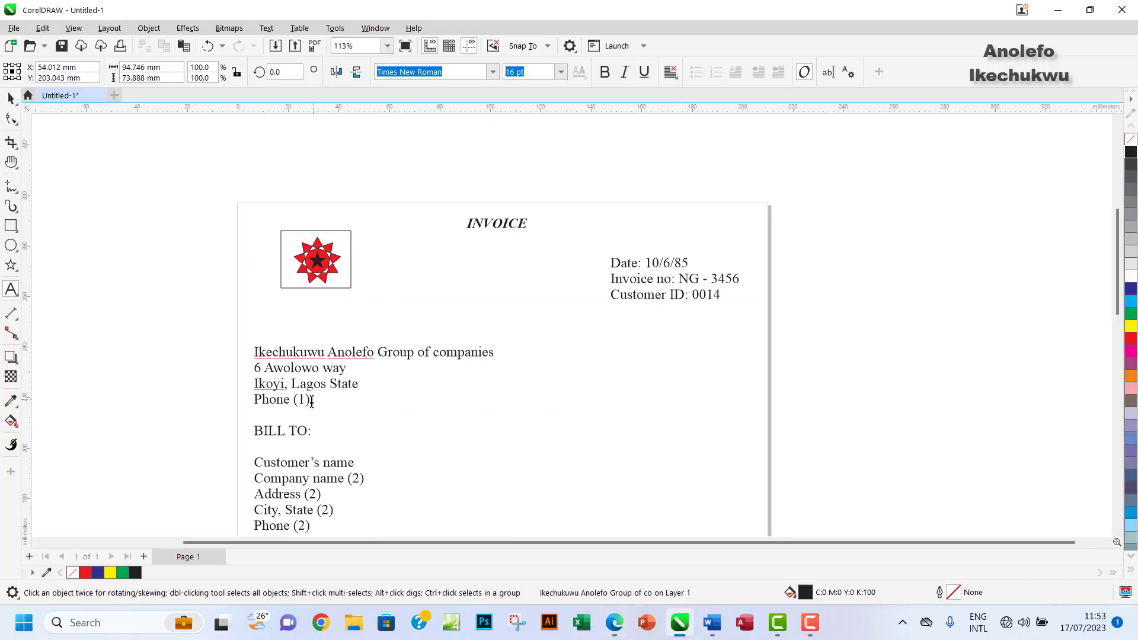
pyautogui.moveTo(311, 400); pyautogui.dragTo(254, 402)
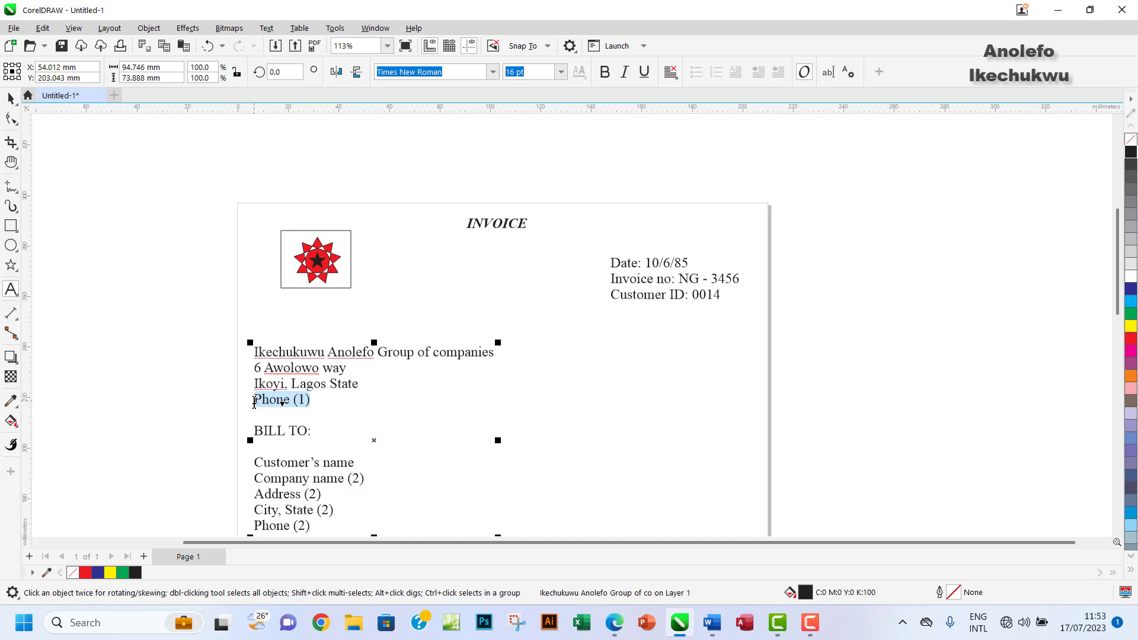
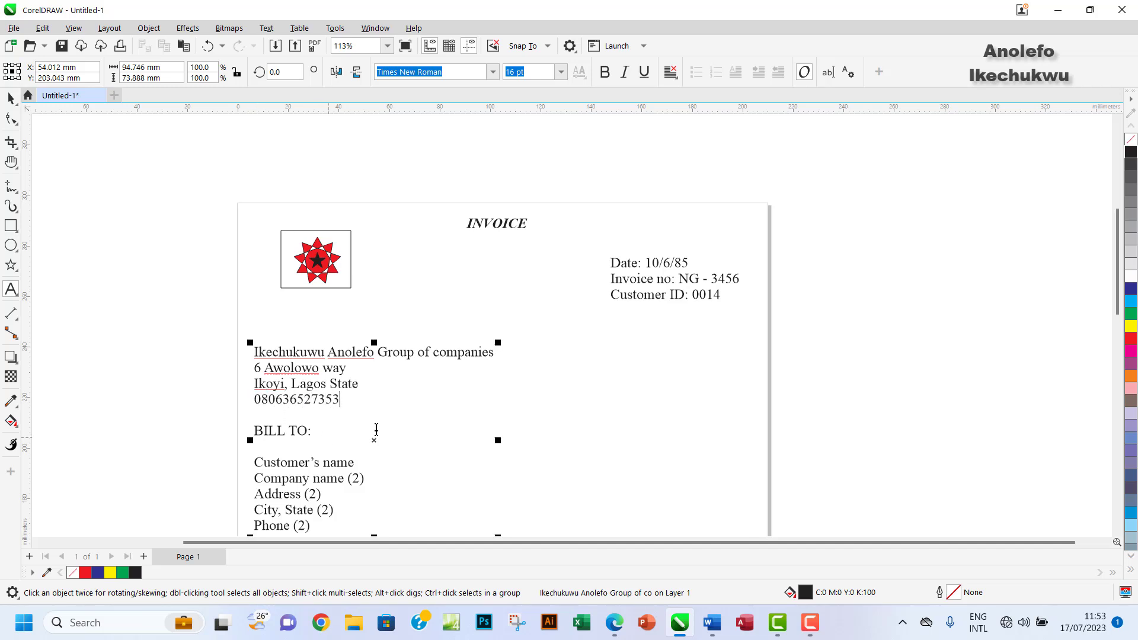
# Step: Replace "Customer's name" in CorelDRAW with the father's name and surname, and highlight task (x) in yellow in the question PDF in Edge
pyautogui.click(606, 616)
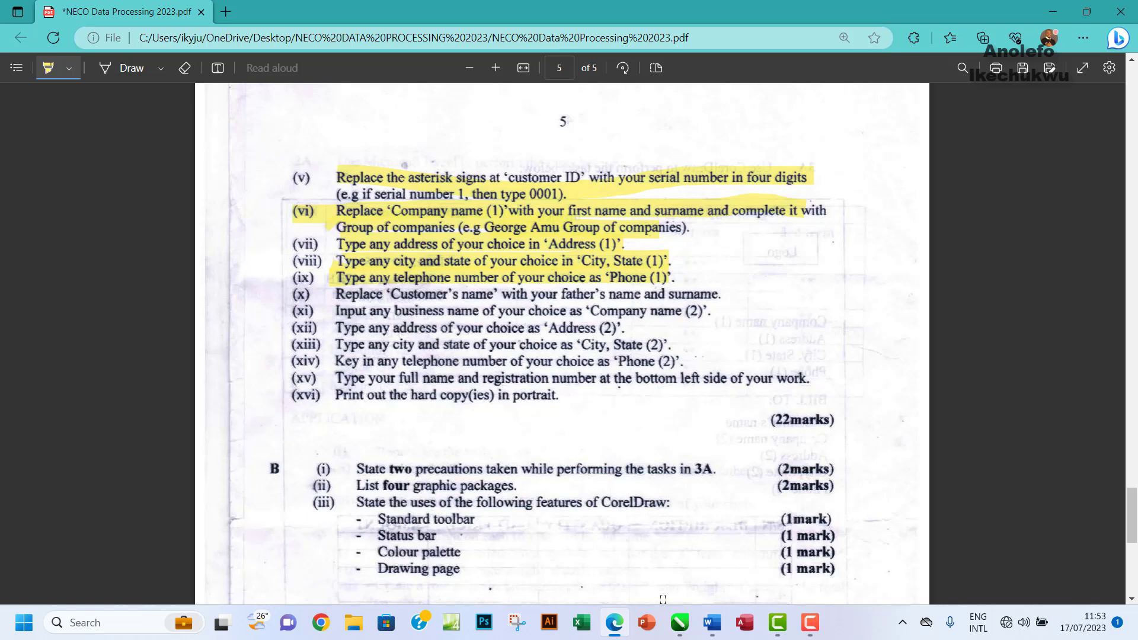
pyautogui.click(679, 622)
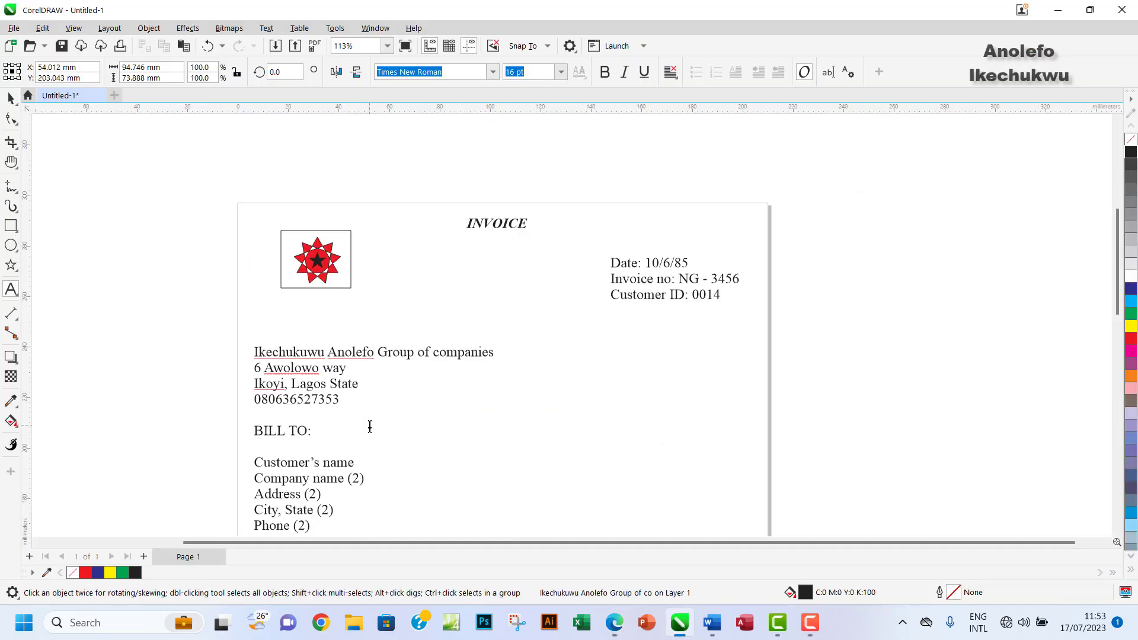
pyautogui.scroll(-1, 369, 427)
pyautogui.scroll(2, 420, 420)
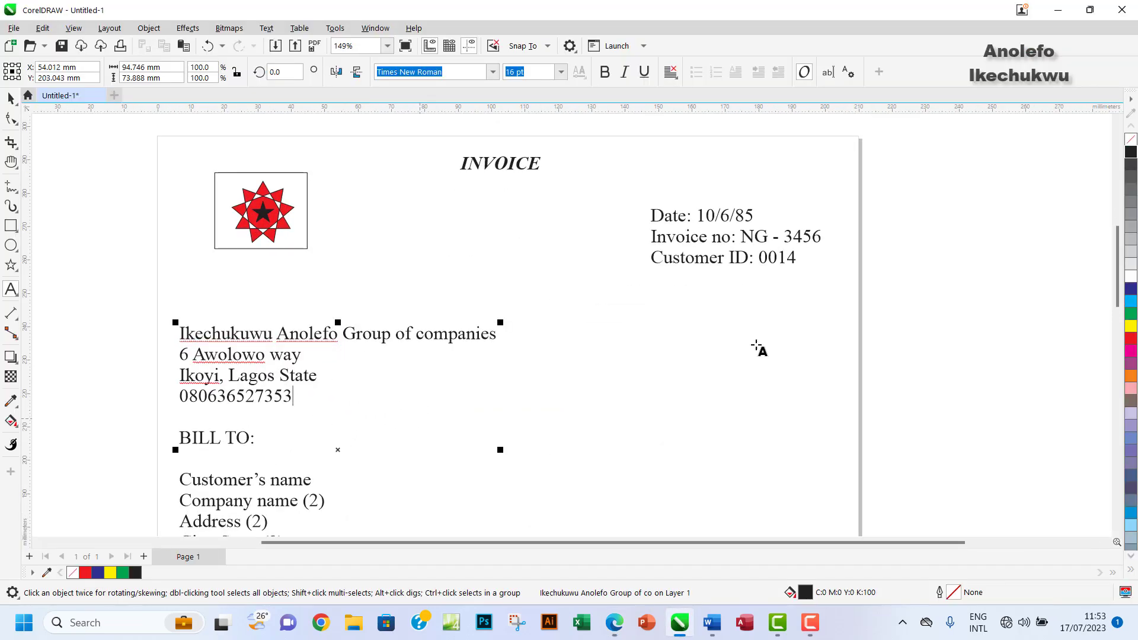
pyautogui.moveTo(1117, 273); pyautogui.dragTo(1118, 312)
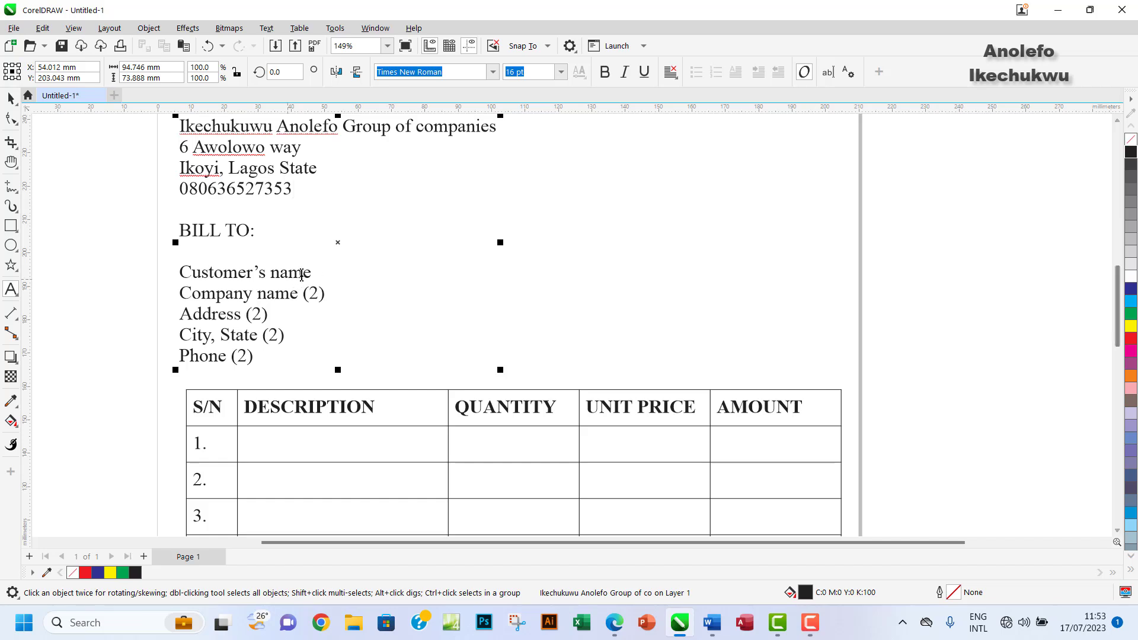
pyautogui.moveTo(310, 273); pyautogui.dragTo(182, 274)
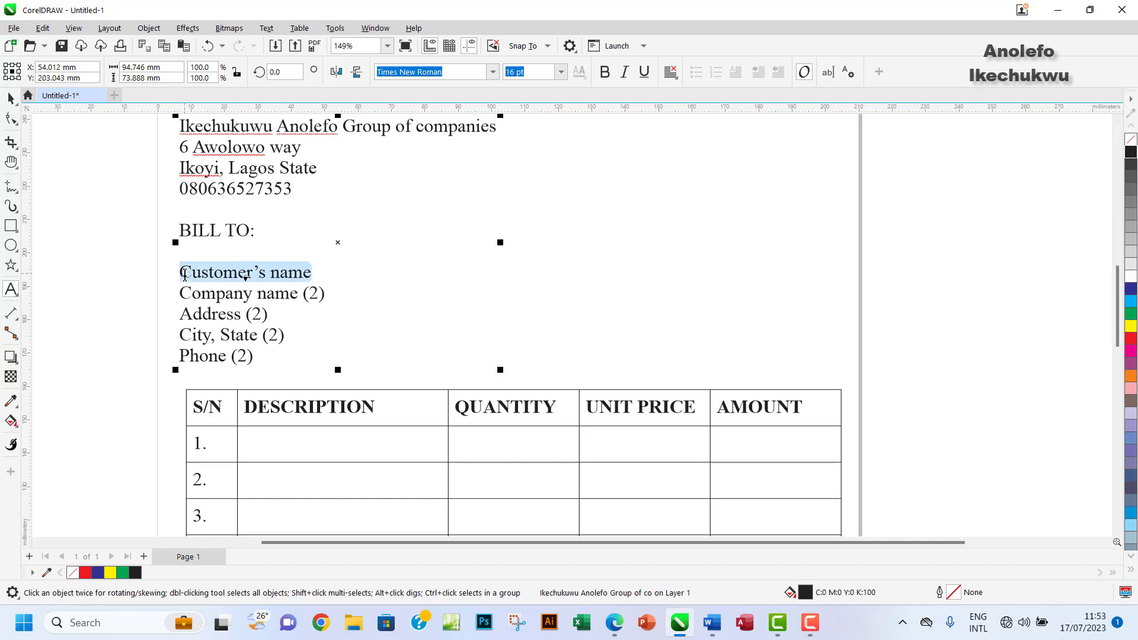
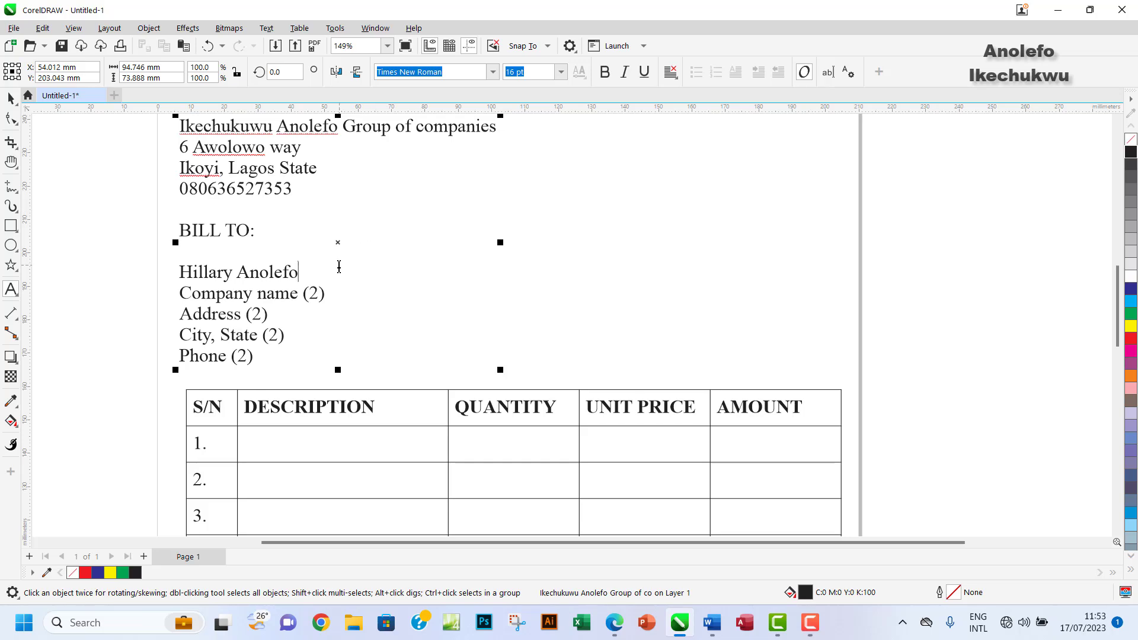
pyautogui.click(613, 623)
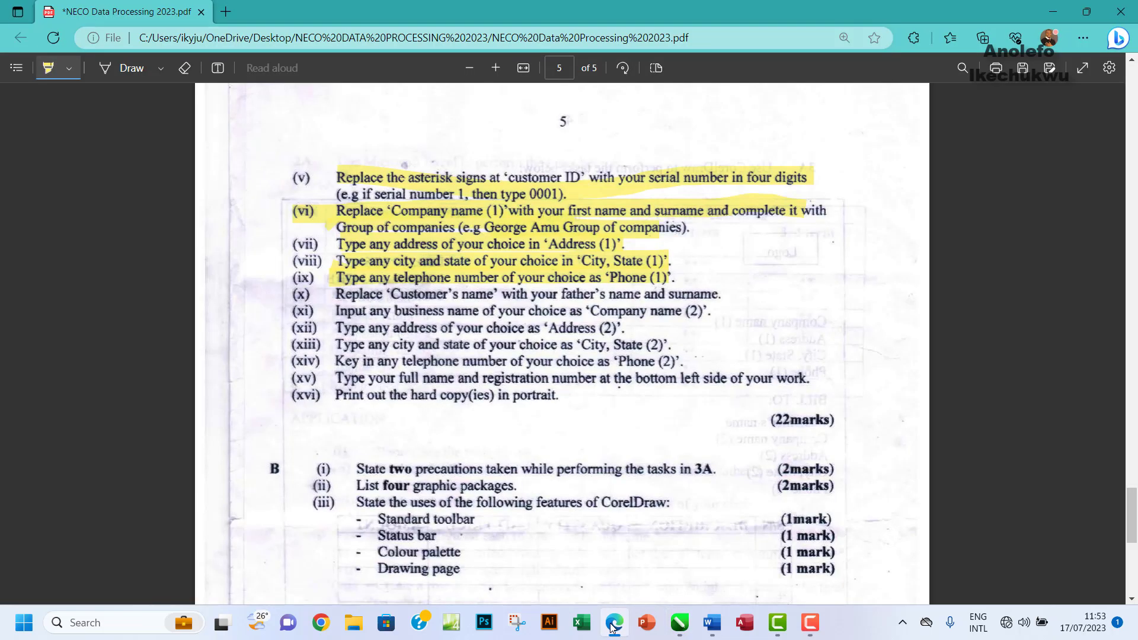
pyautogui.moveTo(728, 295); pyautogui.dragTo(327, 297)
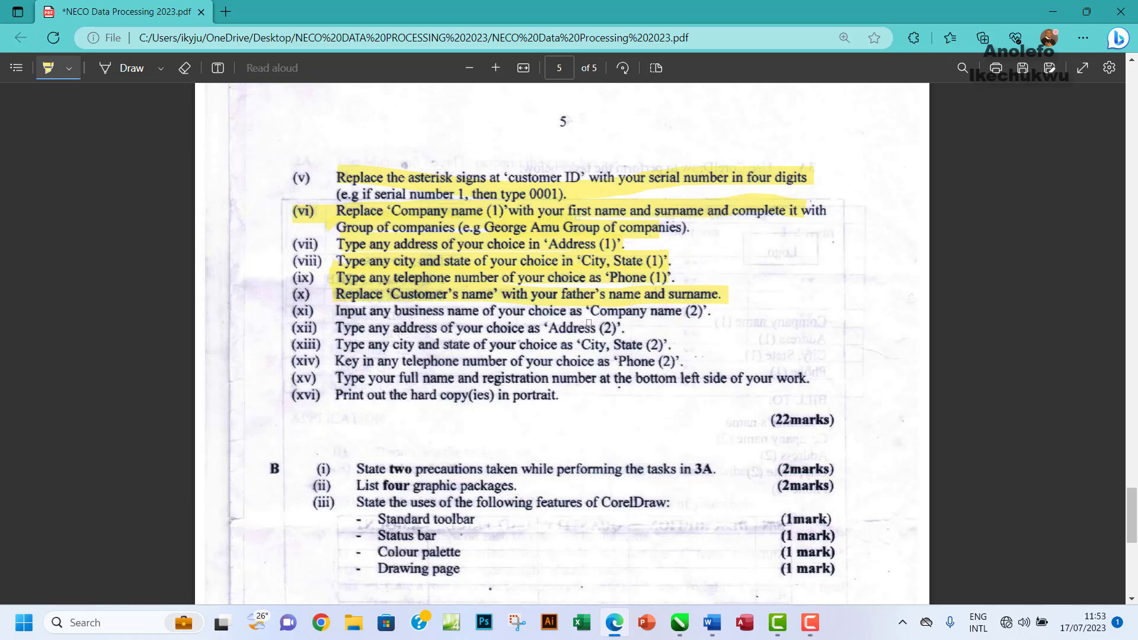
# Step: Switch to CorelDRAW and replace "Company name (2)" with "Fozzy Enterprise"
pyautogui.click(679, 623)
pyautogui.moveTo(325, 294); pyautogui.dragTo(178, 296)
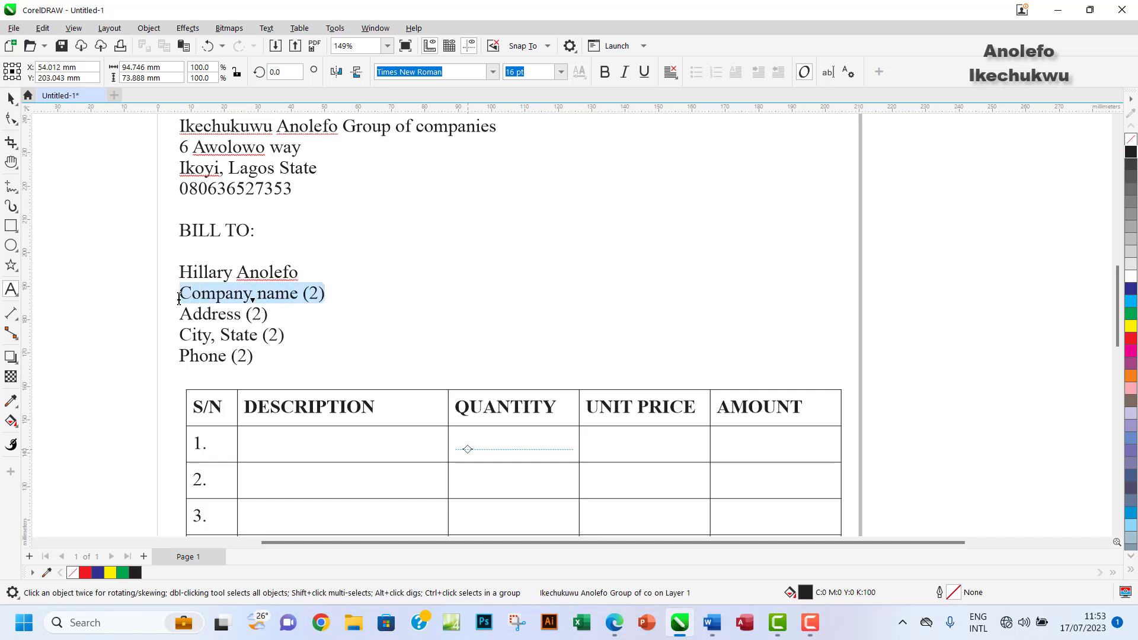
pyautogui.write('Fod')
pyautogui.press('BackSpace')
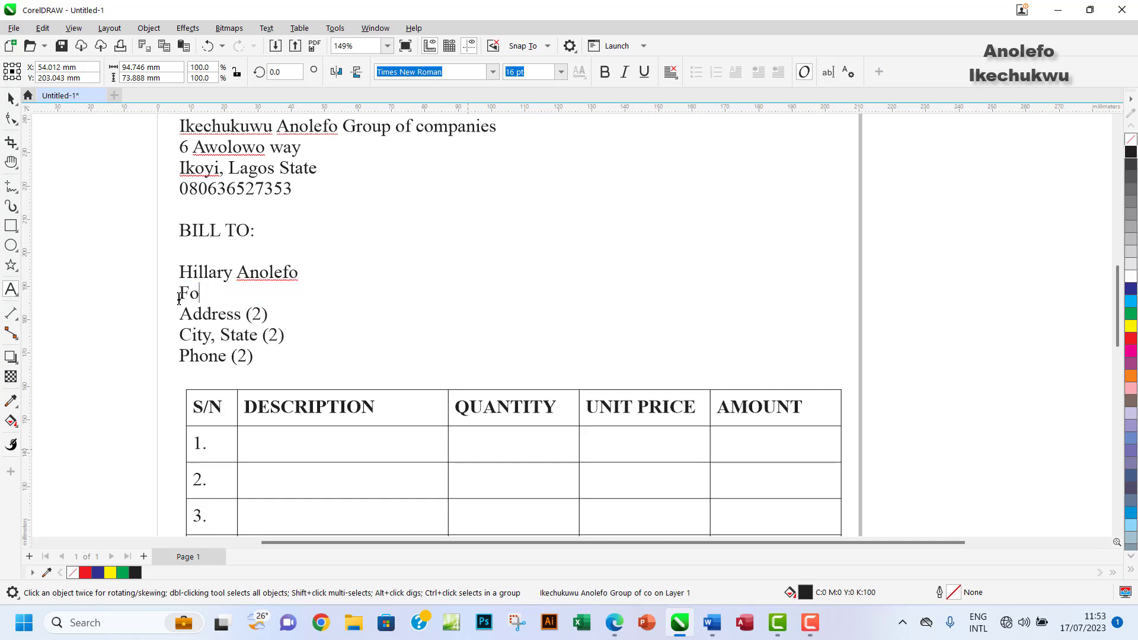
pyautogui.press('BackSpace')
pyautogui.write('ozzy Enterpriz')
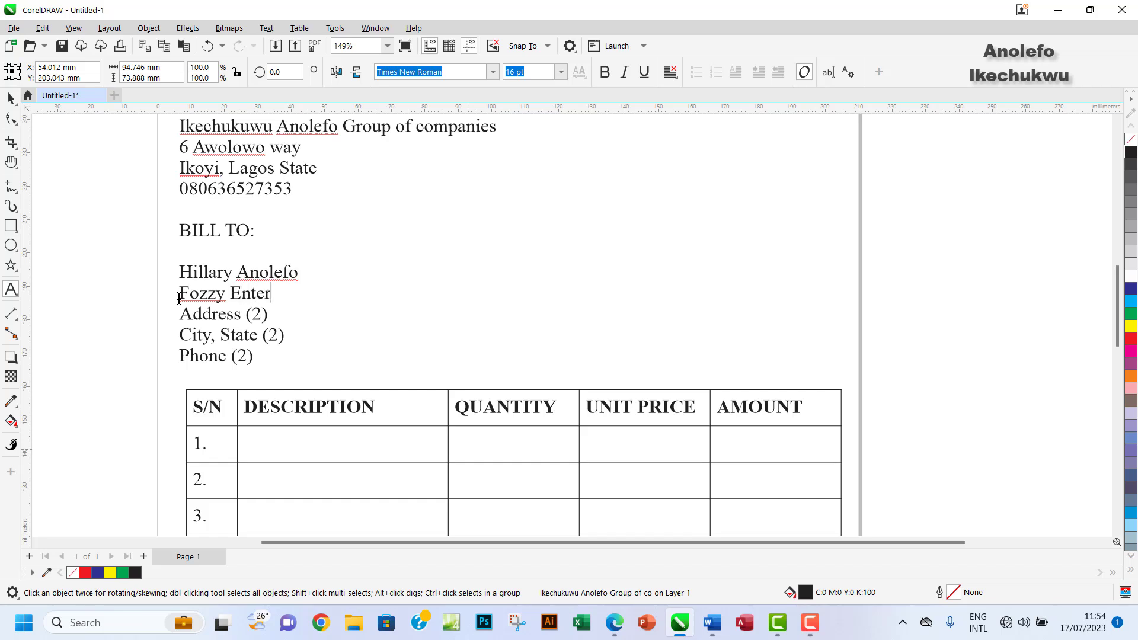
pyautogui.press('BackSpace')
pyautogui.write('xw')
pyautogui.press('BackSpace')
pyautogui.write('s')
pyautogui.press('BackSpace')
pyautogui.press('BackSpace')
pyautogui.write('se')
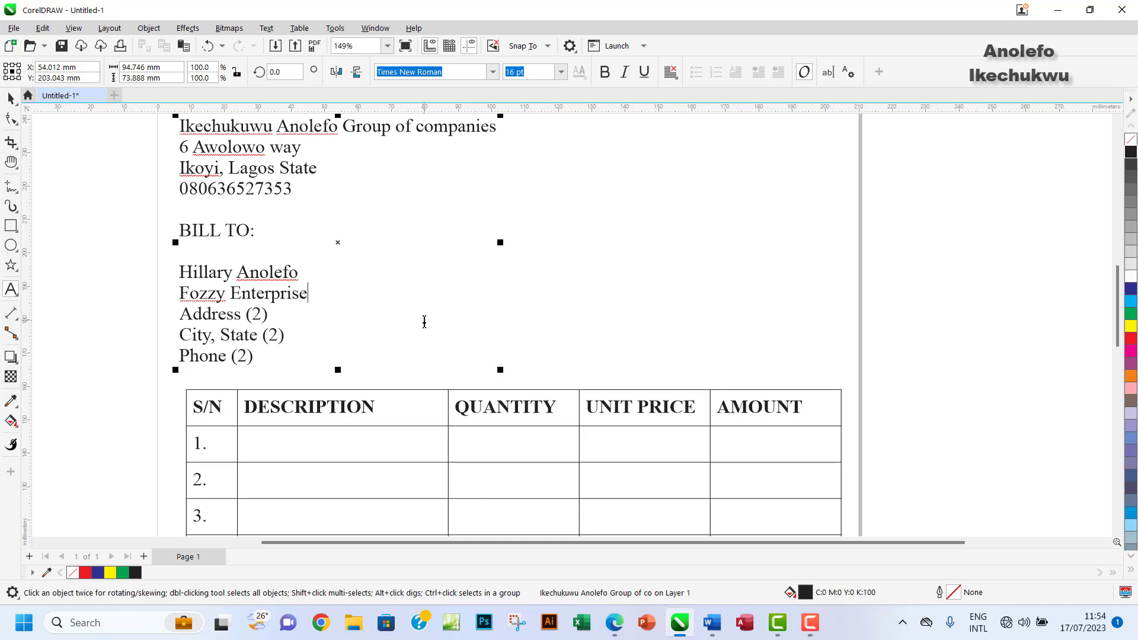
# Step: Switch to the question PDF in Edge and highlight tasks (xi) and (xii) in yellow
pyautogui.click(614, 622)
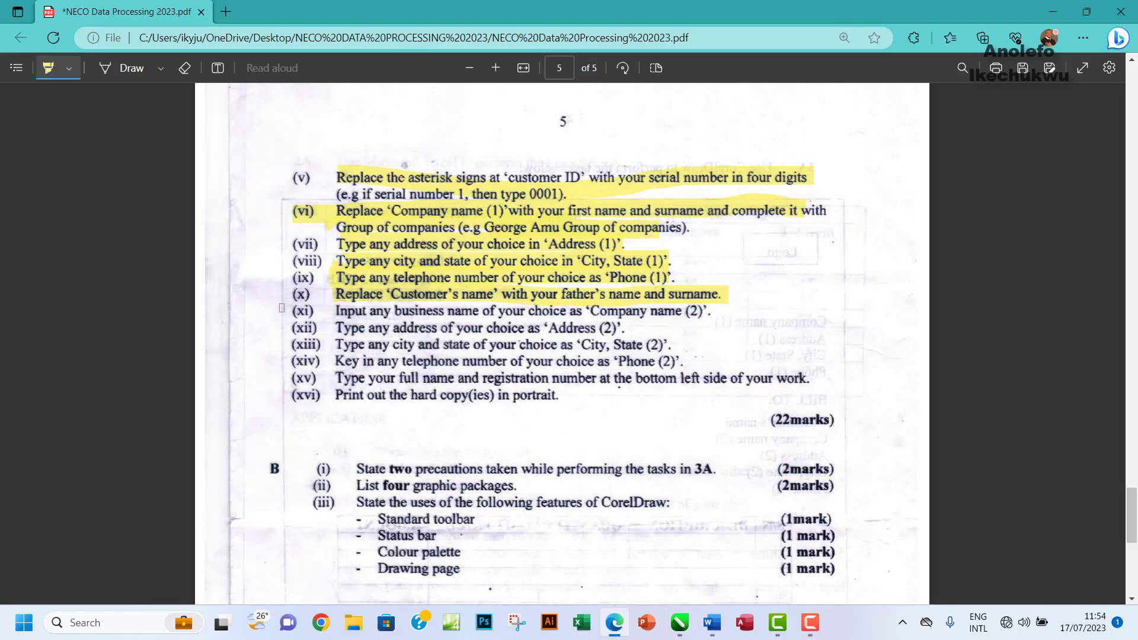
pyautogui.moveTo(335, 310); pyautogui.dragTo(698, 307)
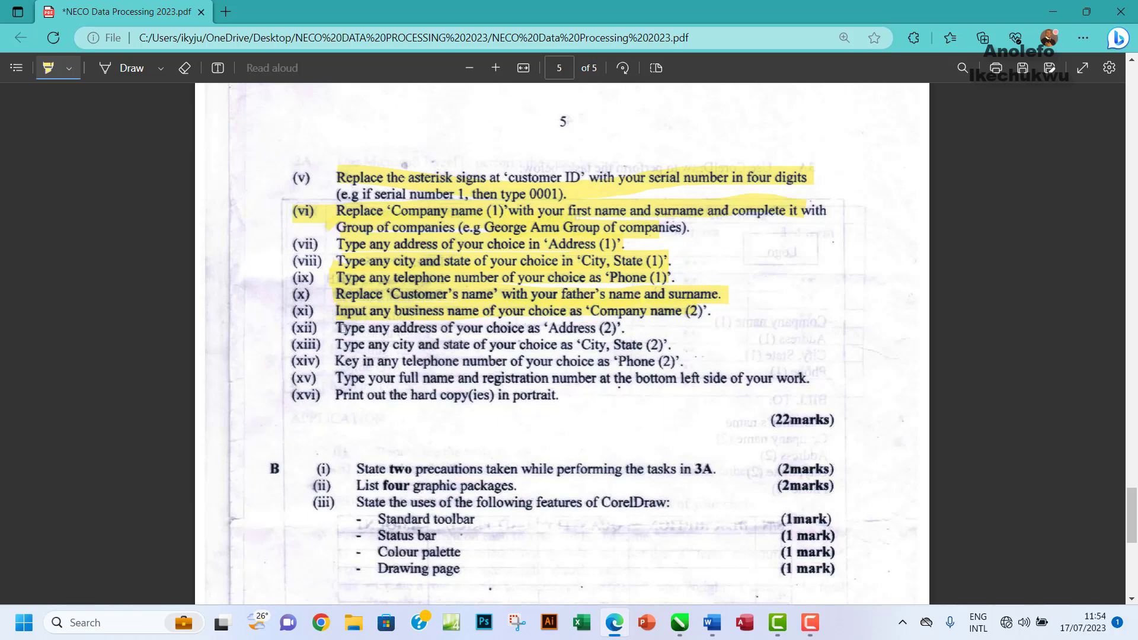
pyautogui.moveTo(342, 332); pyautogui.dragTo(624, 327)
# Step: Switch to CorelDRAW and replace "Address (2)" with a street address of choice
pyautogui.click(679, 622)
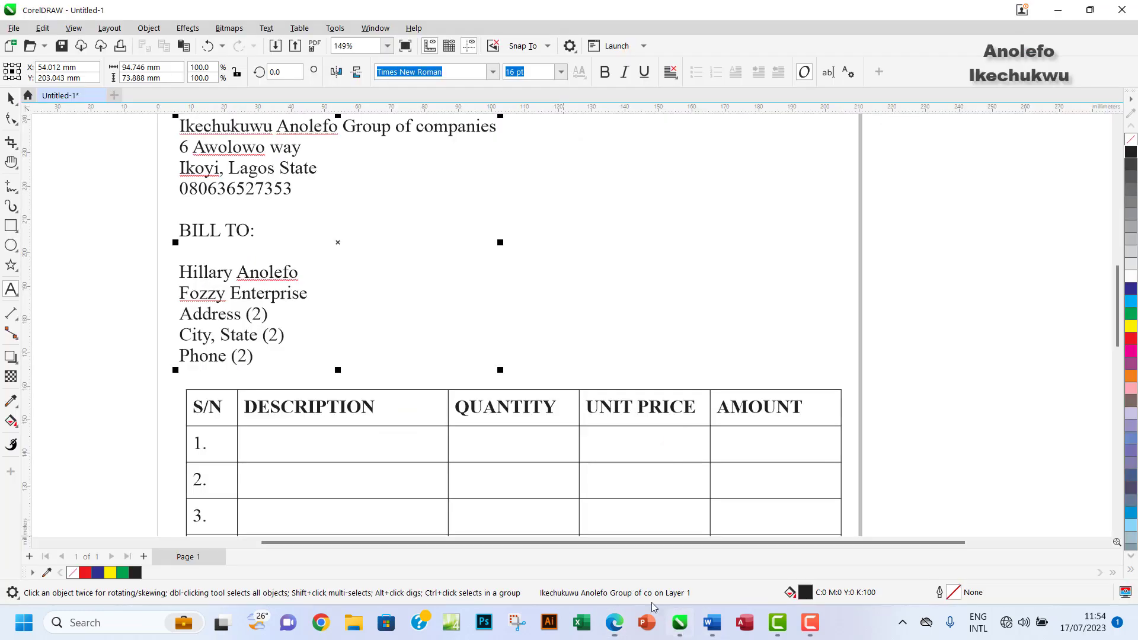
pyautogui.moveTo(267, 319); pyautogui.dragTo(178, 317)
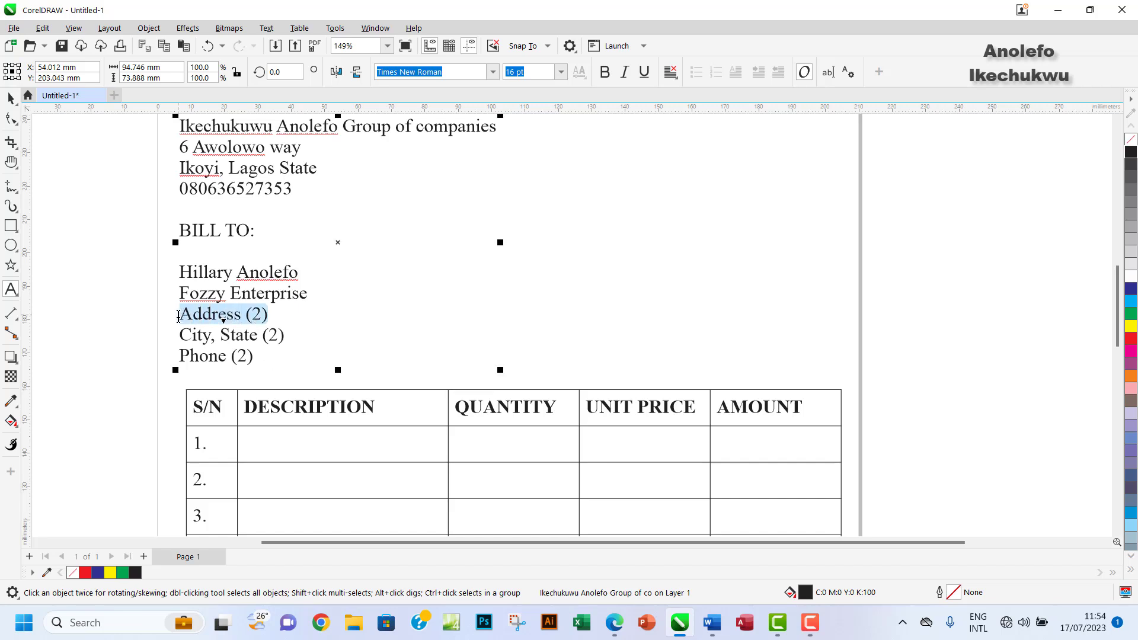
pyautogui.write('7 i')
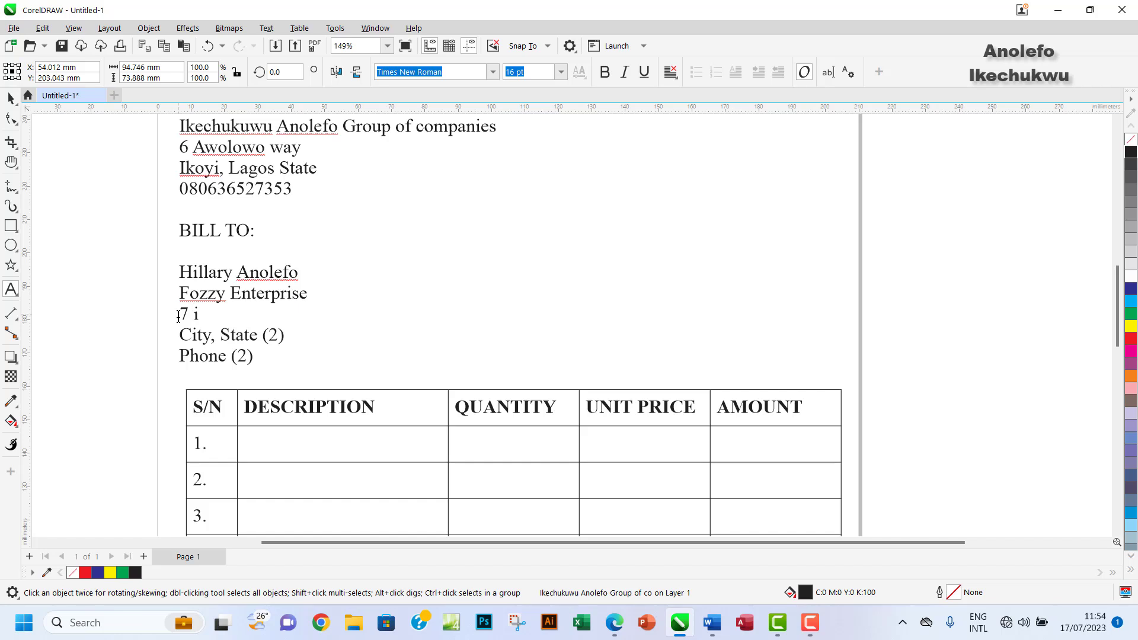
pyautogui.write('d')
pyautogui.press('BackSpace')
pyautogui.press('BackSpace')
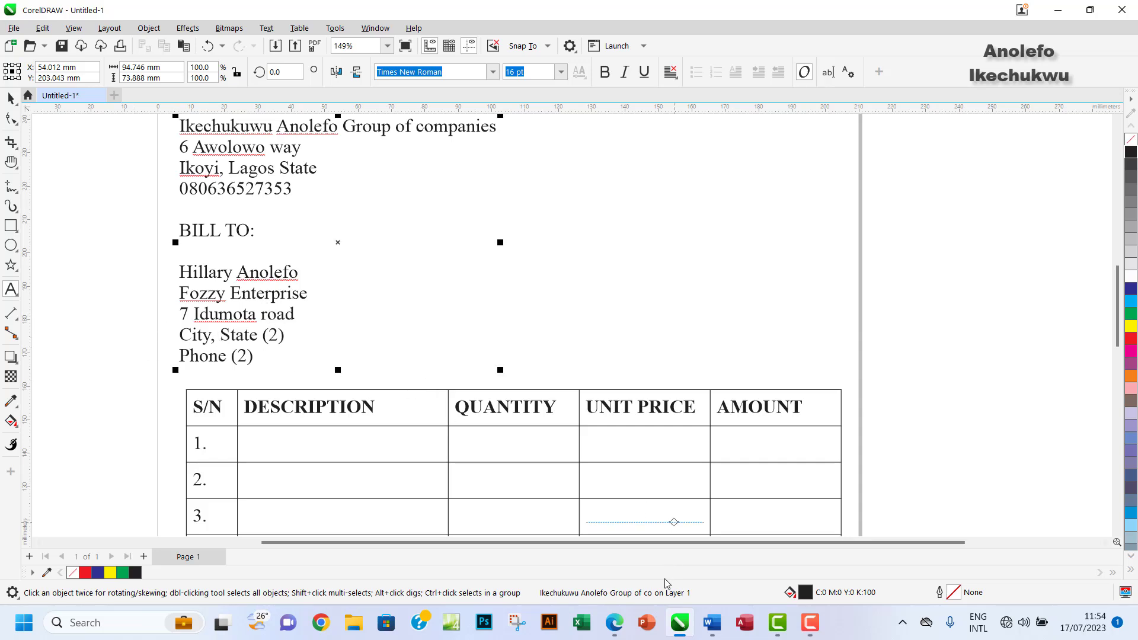
# Step: Check task (xiii) in the question PDF, return to CorelDRAW, and replace "City, State (2)" with a city and state of choice
pyautogui.click(622, 627)
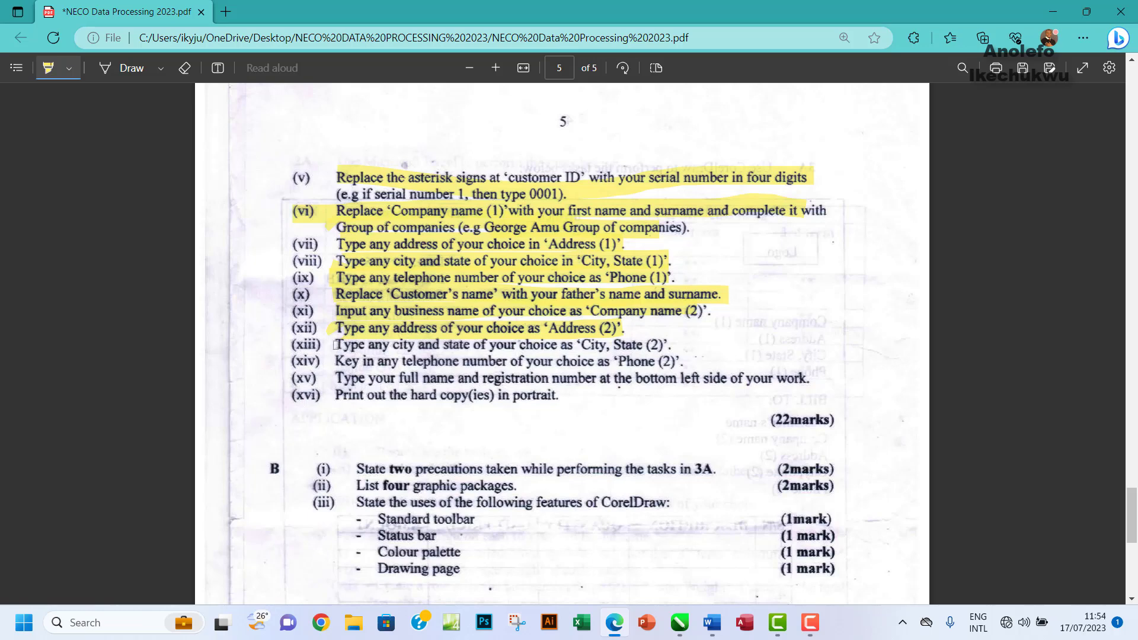
pyautogui.click(679, 623)
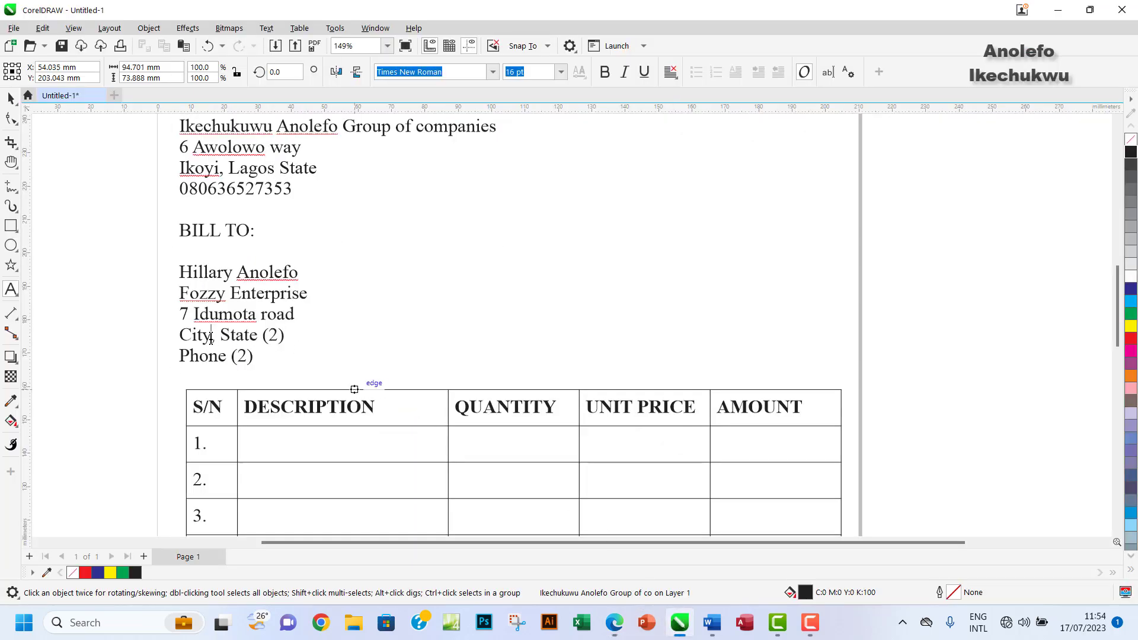
pyautogui.moveTo(210, 337); pyautogui.dragTo(181, 337)
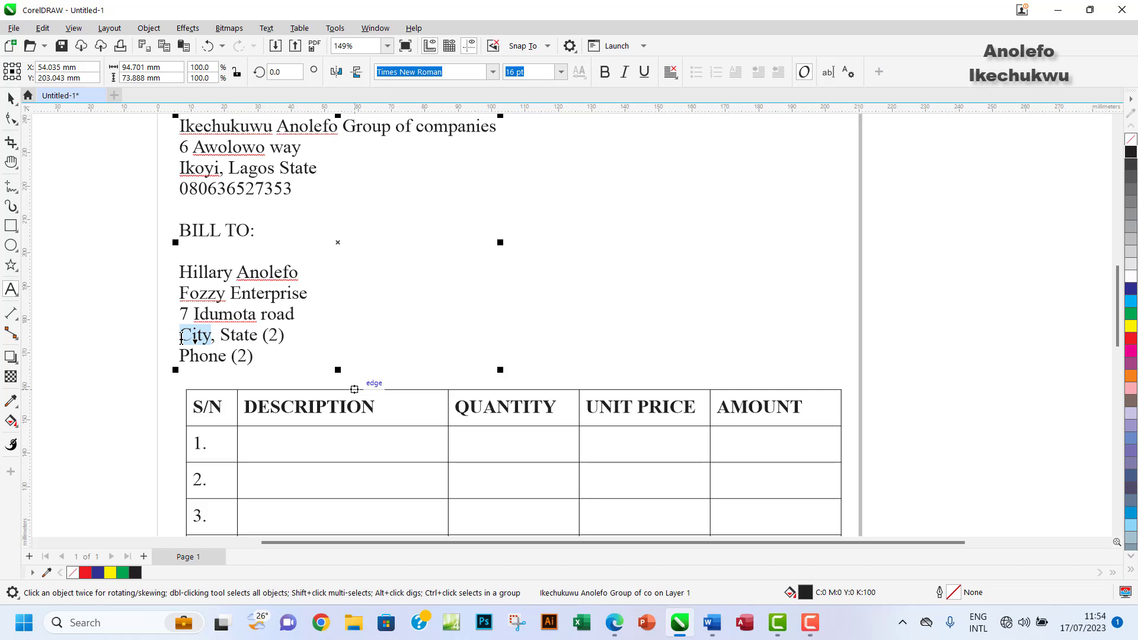
pyautogui.write('Onitsha')
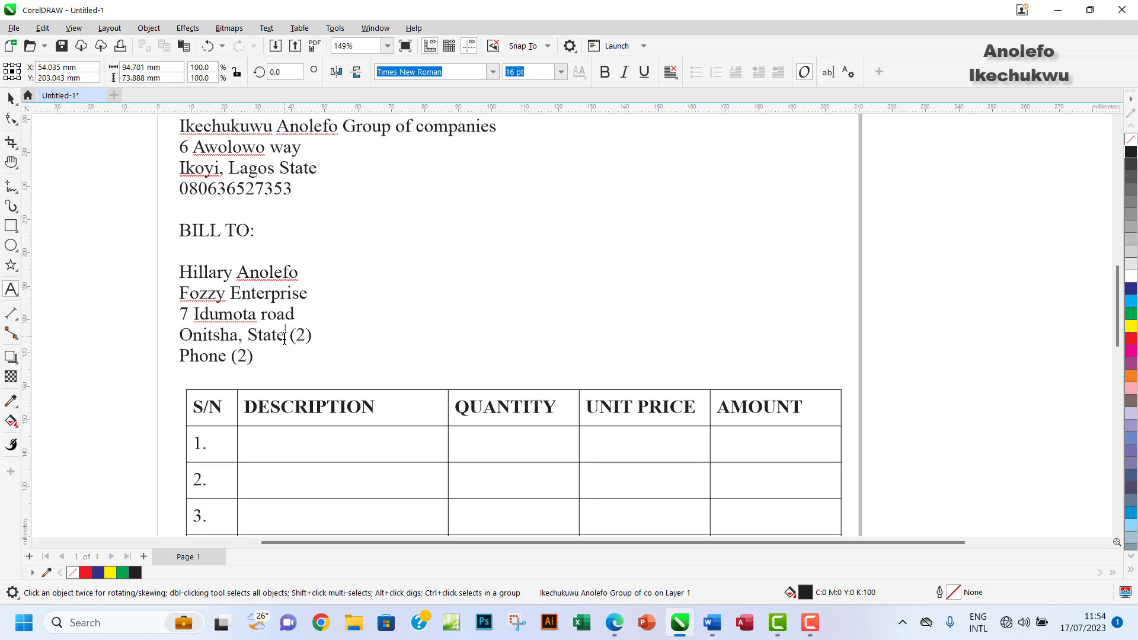
pyautogui.moveTo(313, 335); pyautogui.dragTo(248, 335)
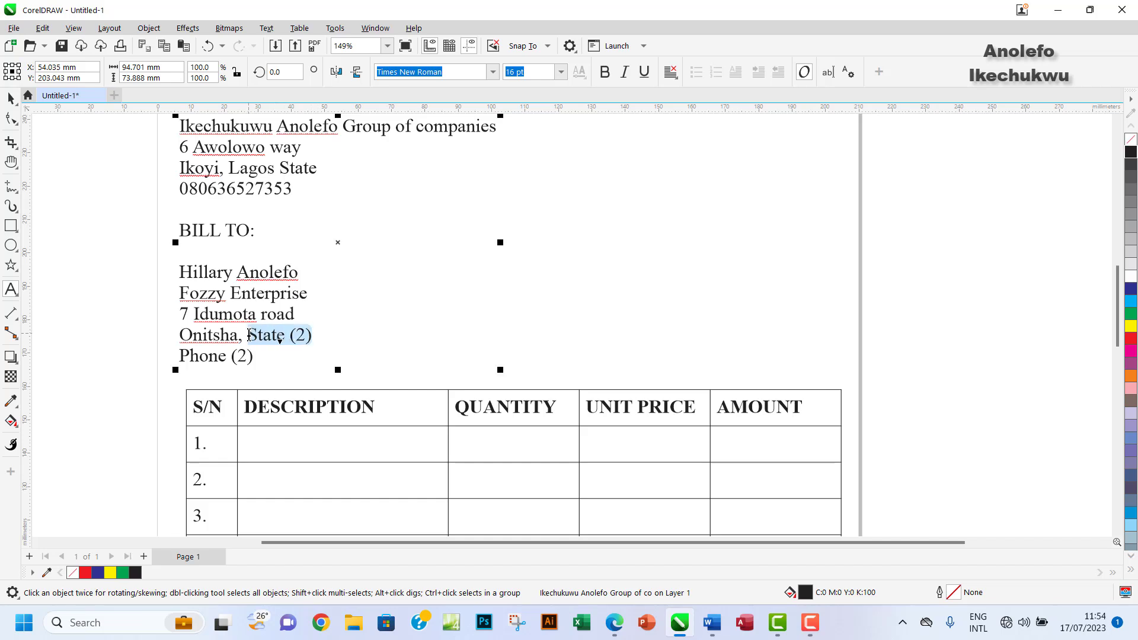
pyautogui.press('BackSpace')
pyautogui.write('a, ')
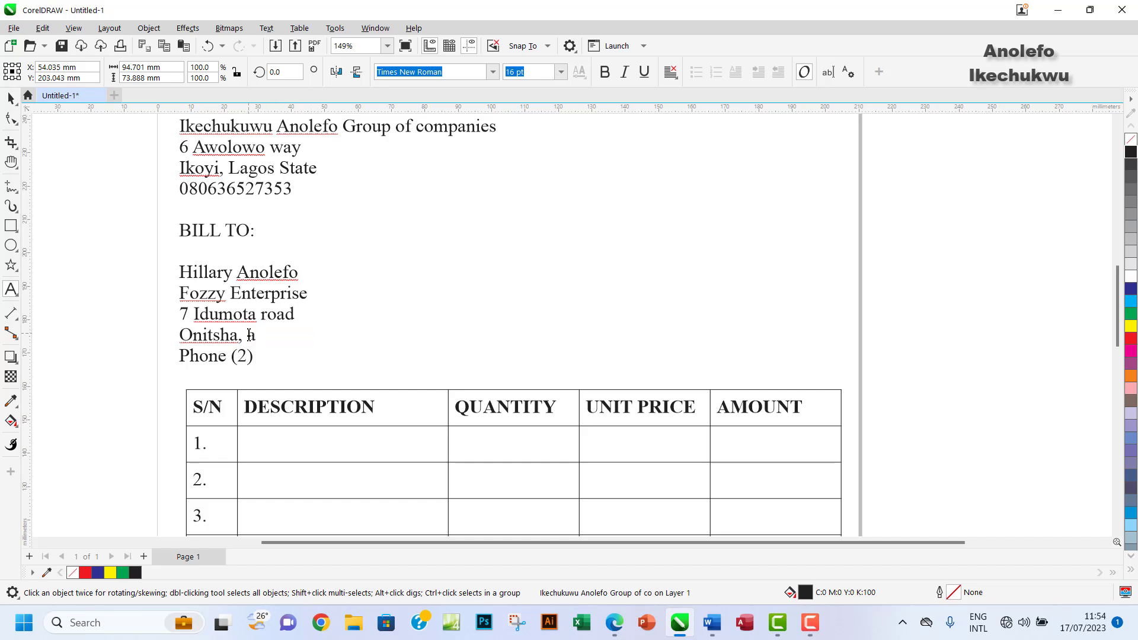
pyautogui.write('Anambra')
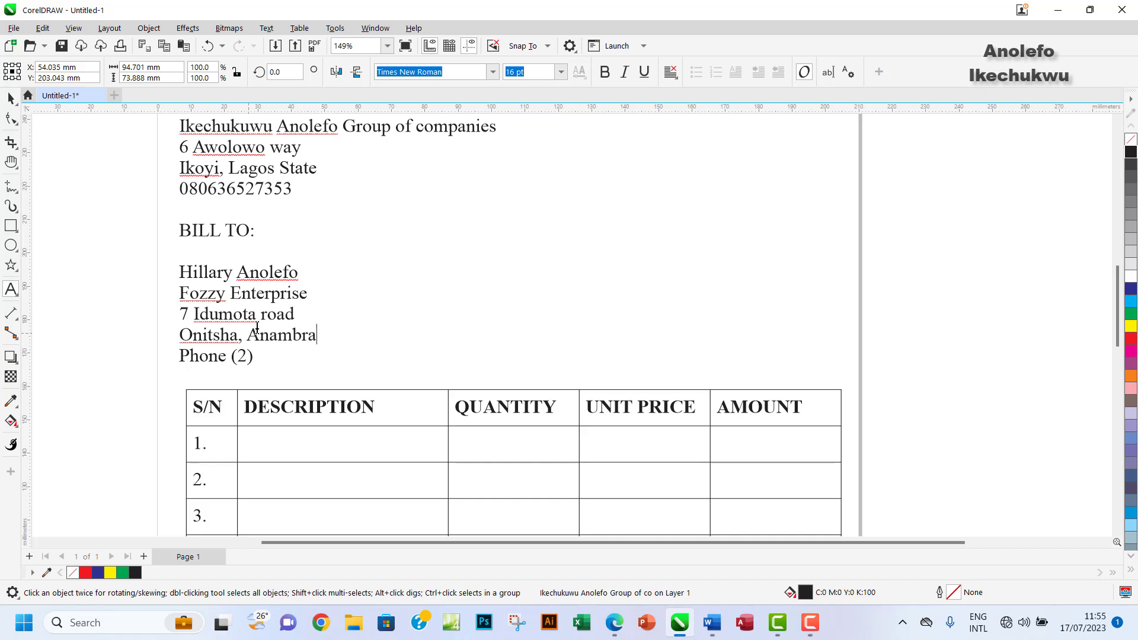
pyautogui.press('Escape')
# Step: Switch to the question PDF in Edge and highlight tasks (xiii) and (xiv) in yellow
pyautogui.click(614, 622)
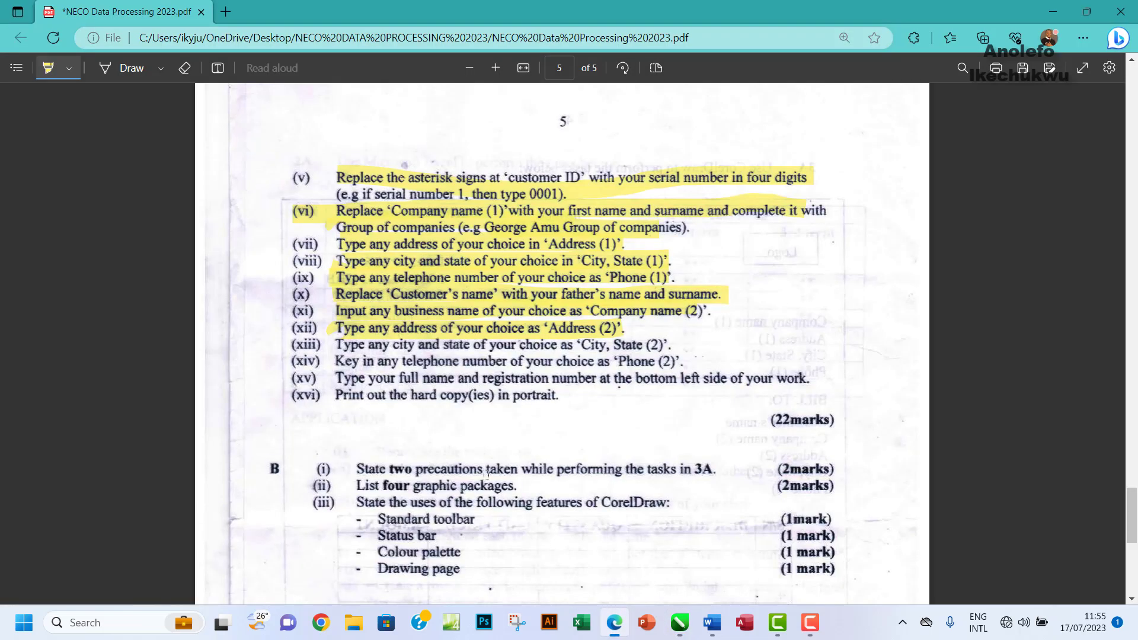
pyautogui.moveTo(336, 345); pyautogui.dragTo(662, 344)
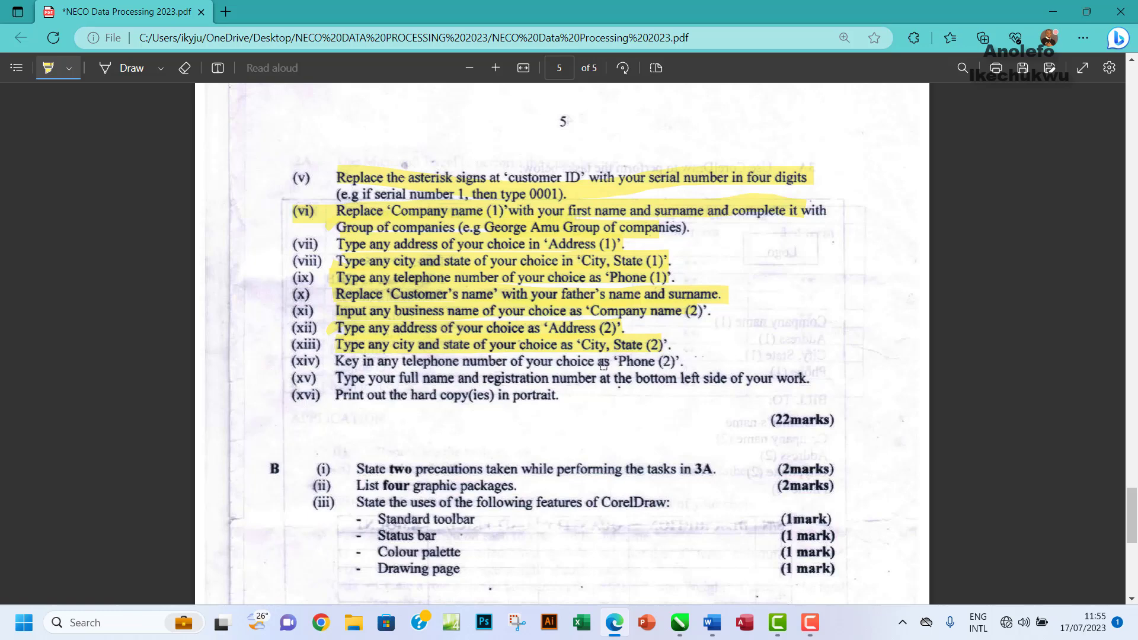
pyautogui.moveTo(682, 360); pyautogui.dragTo(327, 361)
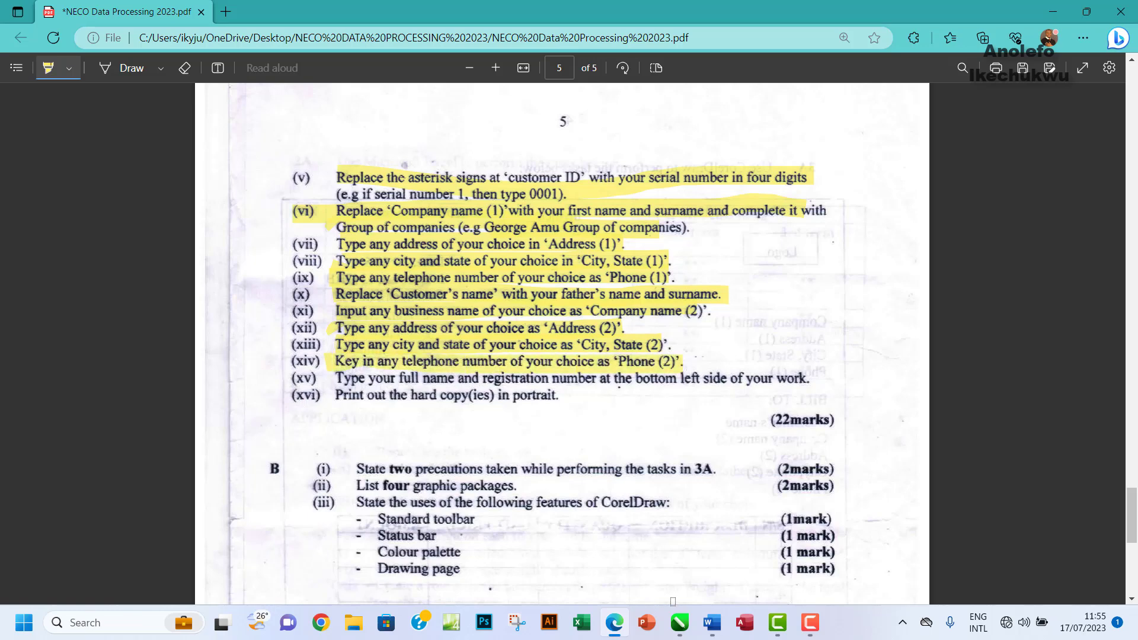
# Step: Switch to CorelDRAW and replace "Phone (2)" with a telephone number of choice
pyautogui.click(679, 622)
pyautogui.moveTo(254, 361); pyautogui.dragTo(182, 361)
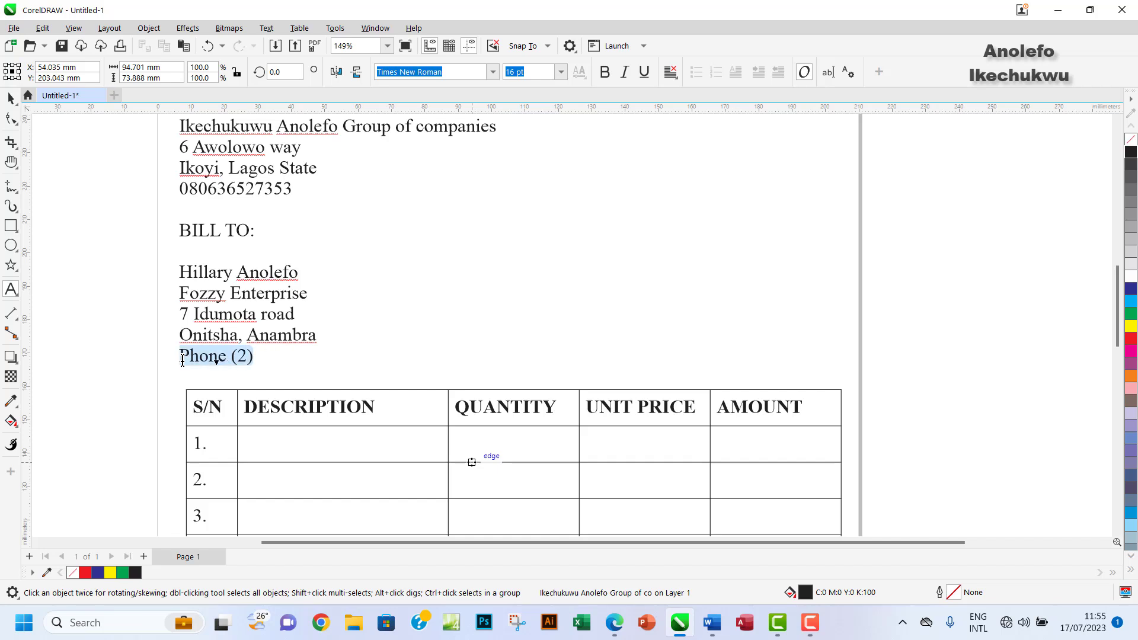
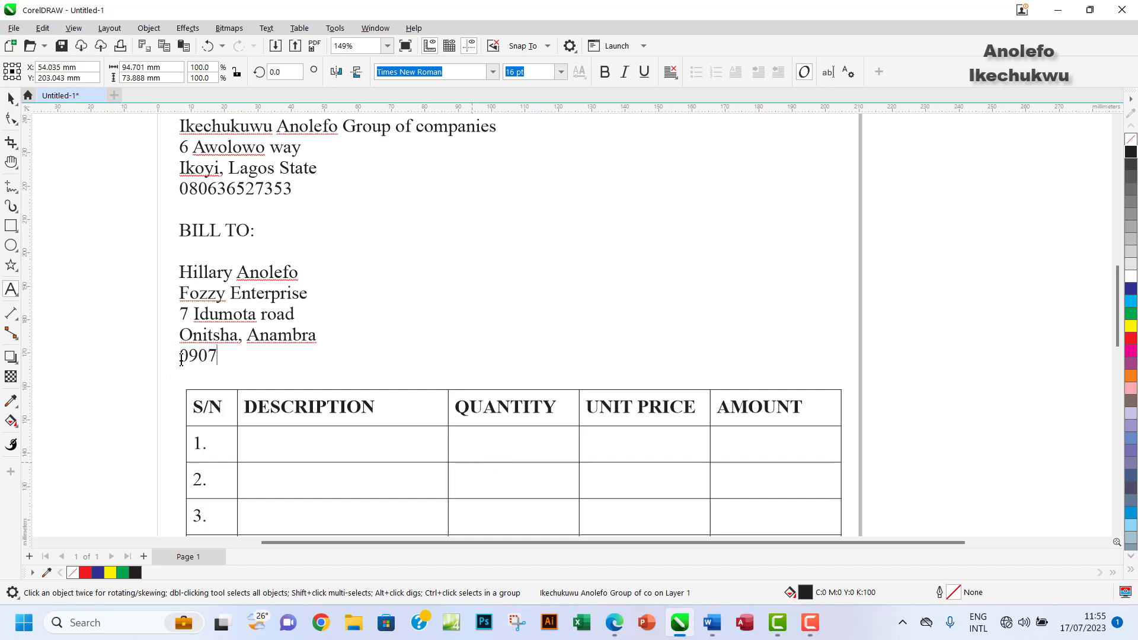
pyautogui.press('Escape')
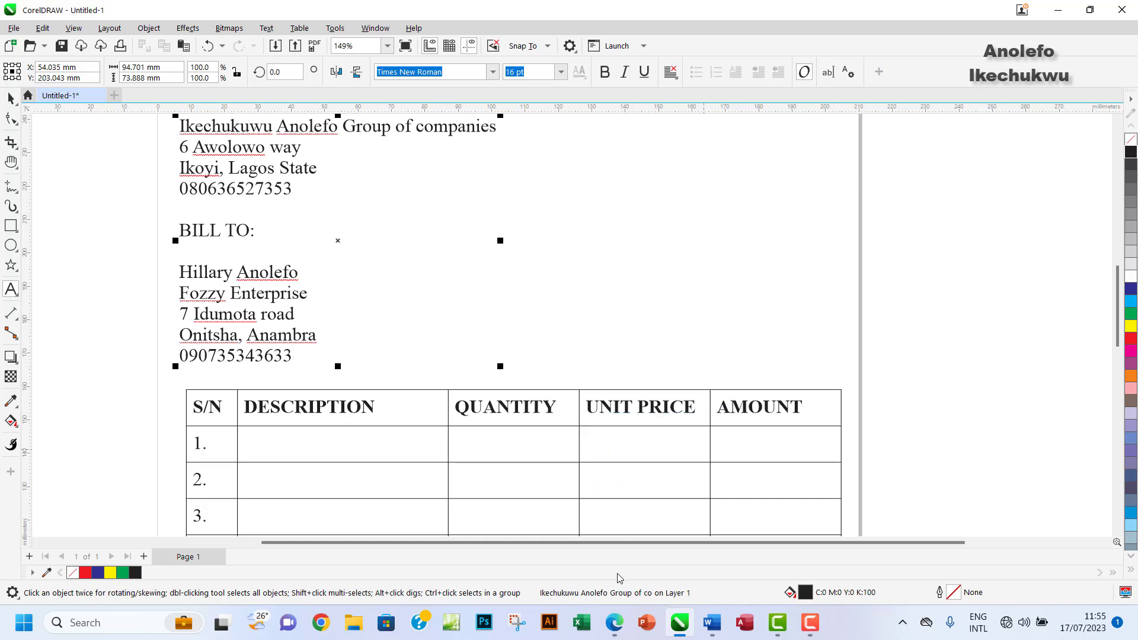
# Step: Check task (xv) in the PDF, return to CorelDRAW, and add the full name and registration number at the lower left of the invoice page
pyautogui.click(615, 628)
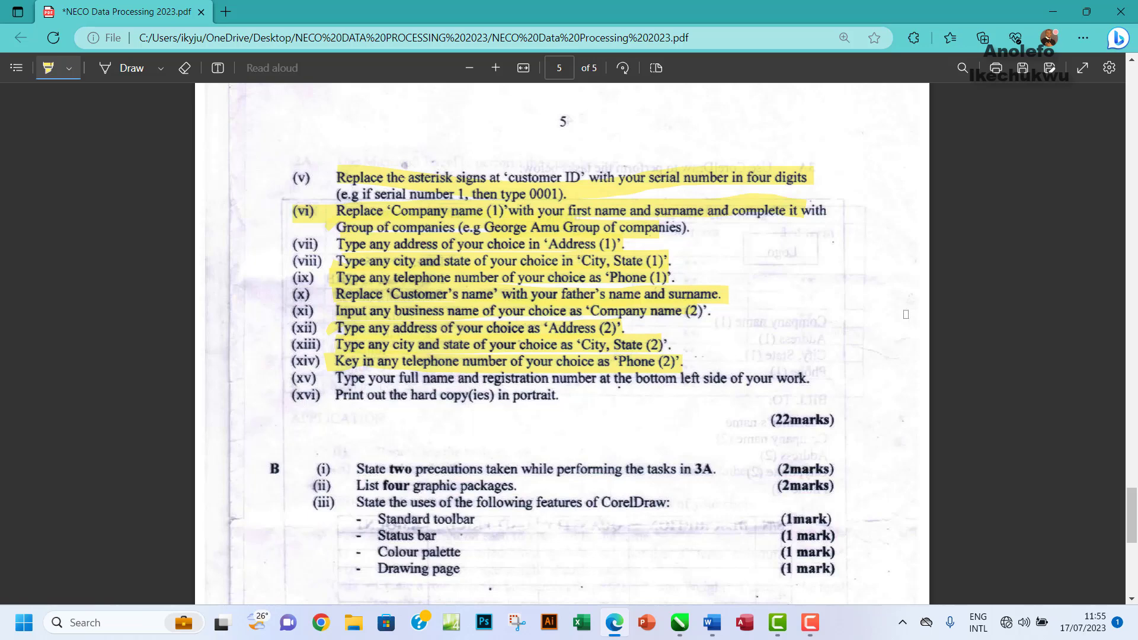
pyautogui.click(679, 622)
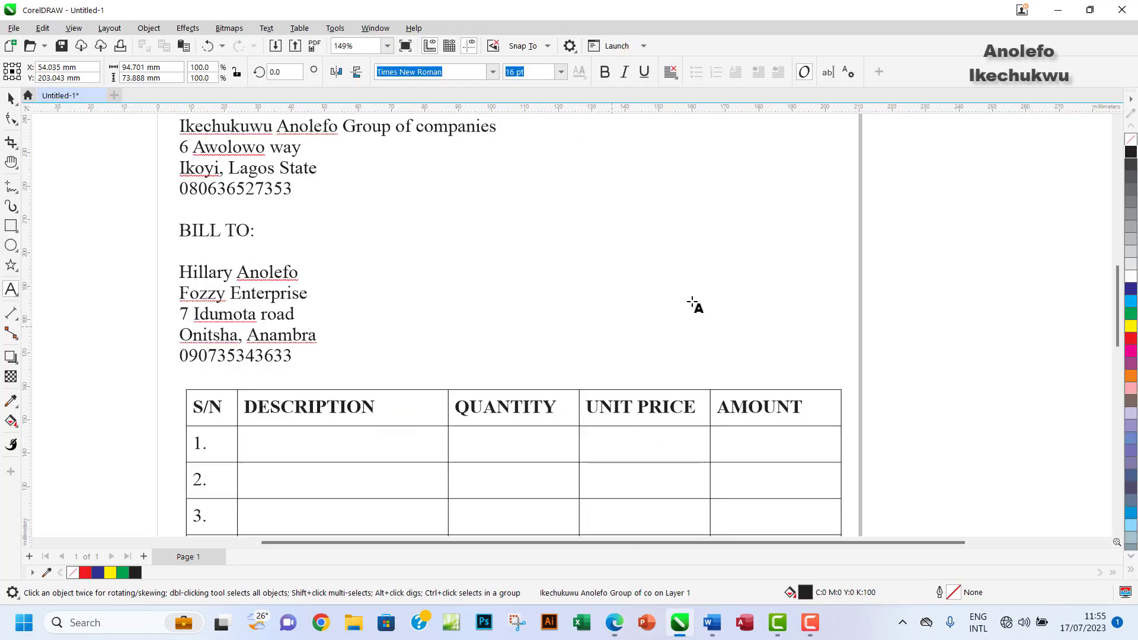
pyautogui.moveTo(1108, 292); pyautogui.dragTo(1100, 392)
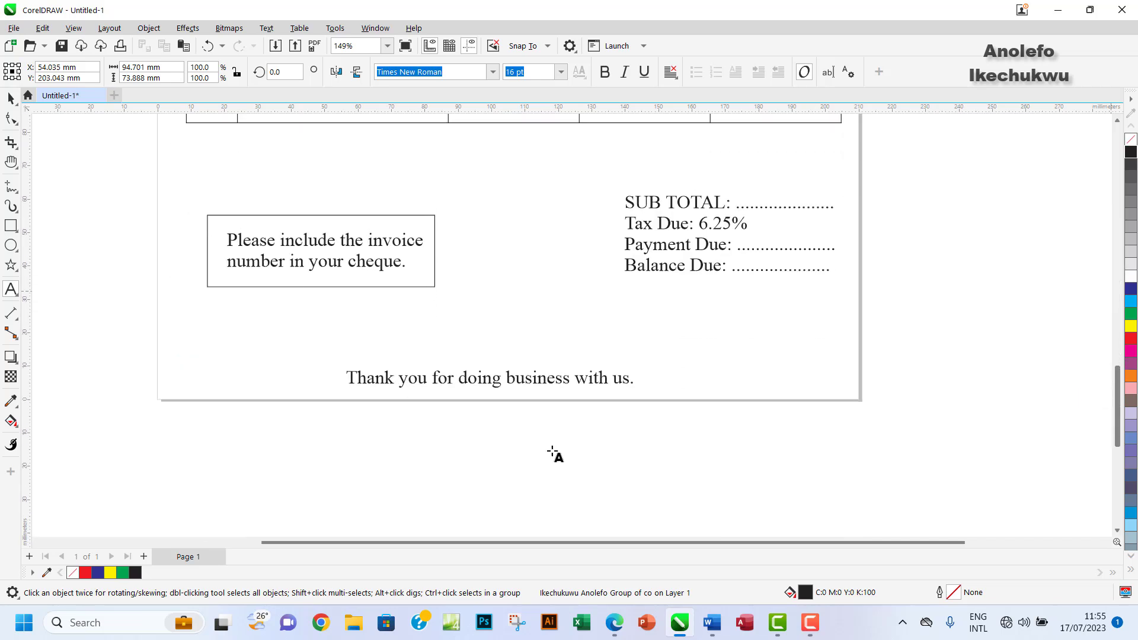
pyautogui.click(182, 350)
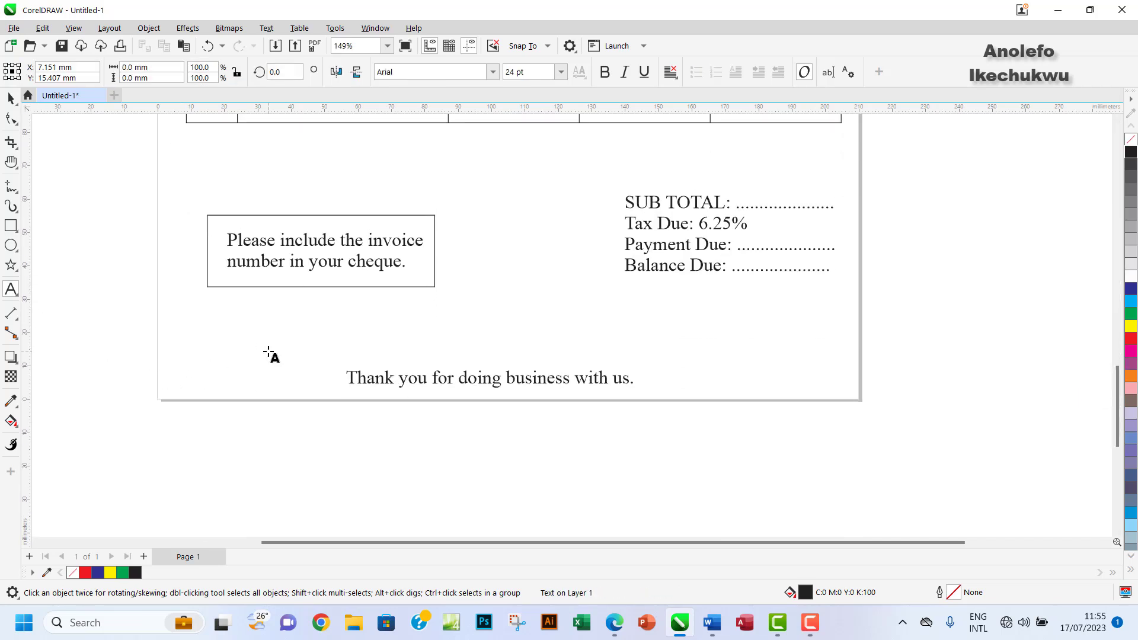
pyautogui.write('ik')
pyautogui.press('BackSpace')
pyautogui.press('BackSpace')
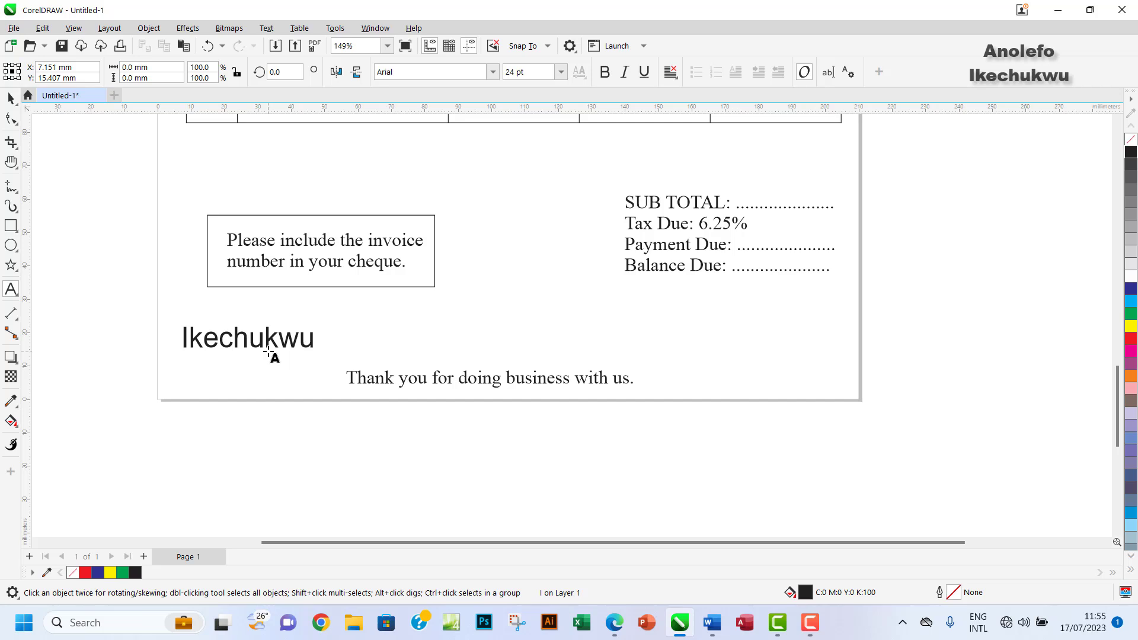
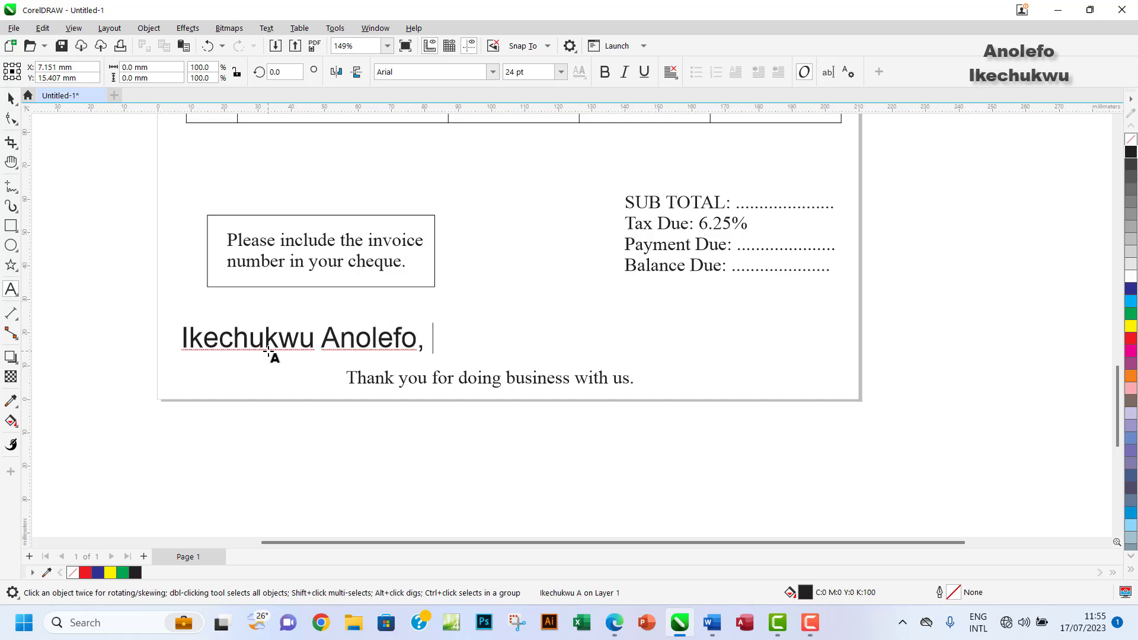
pyautogui.write('NG - 123456')
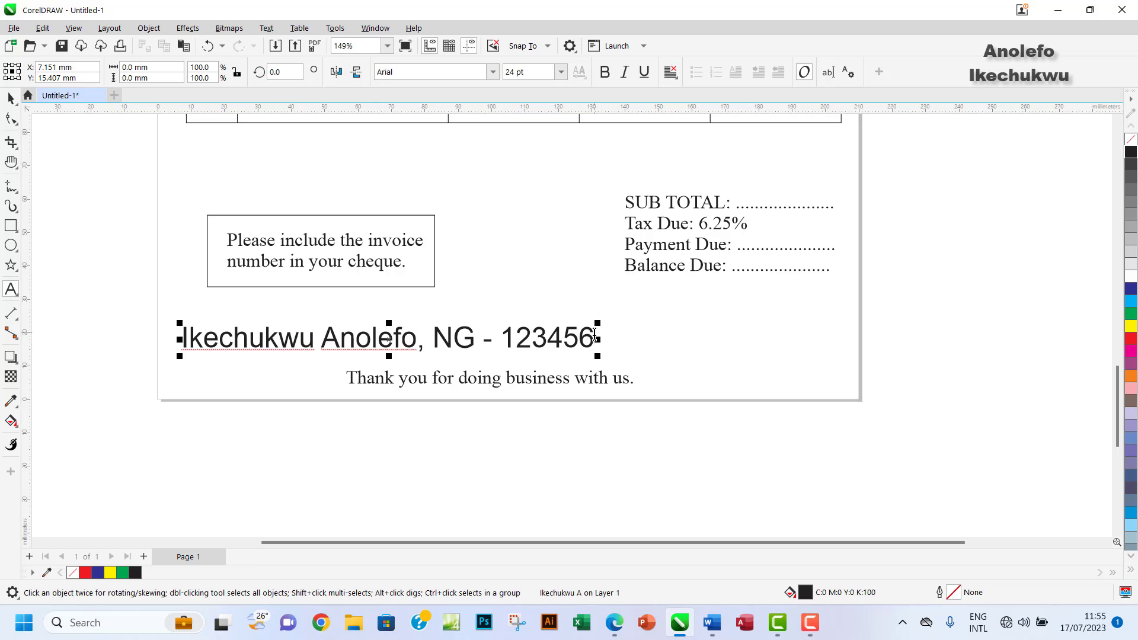
# Step: Format the name and registration number text as Times New Roman 16 pt and move it slightly lower, just above the thank-you line
pyautogui.moveTo(595, 335); pyautogui.dragTo(179, 336)
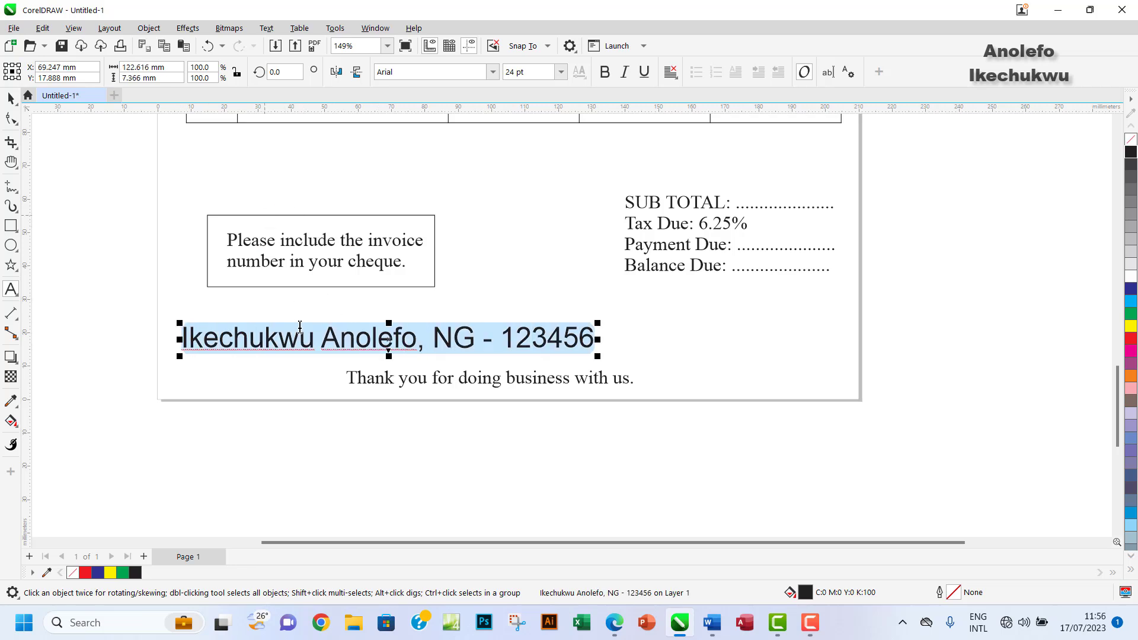
pyautogui.click(493, 71)
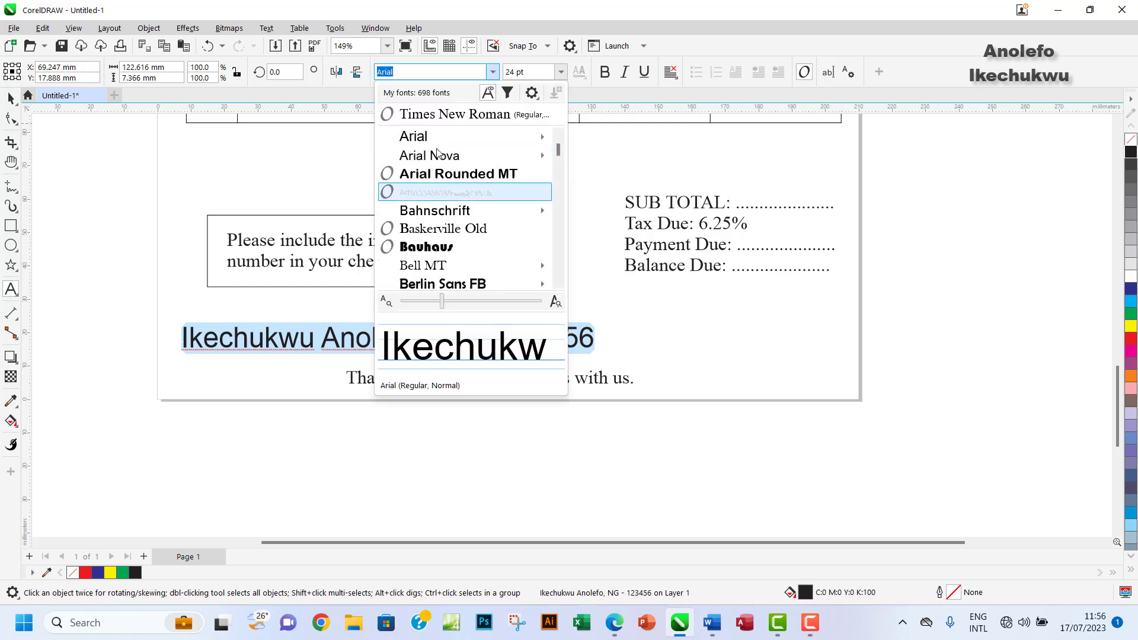
pyautogui.click(414, 113)
pyautogui.click(560, 71)
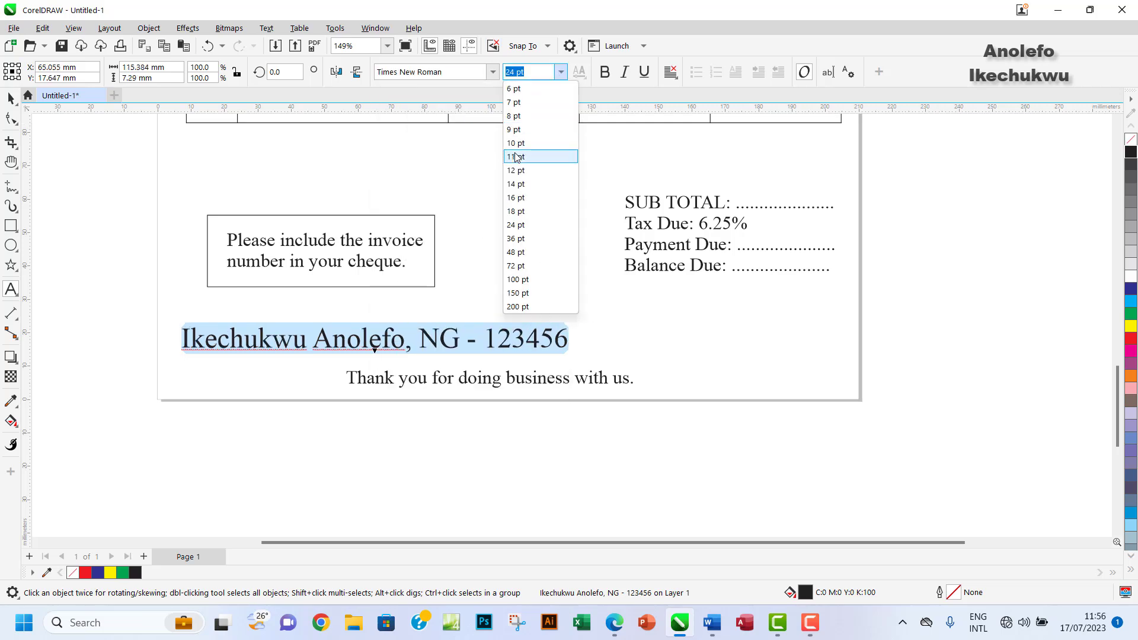
pyautogui.click(513, 199)
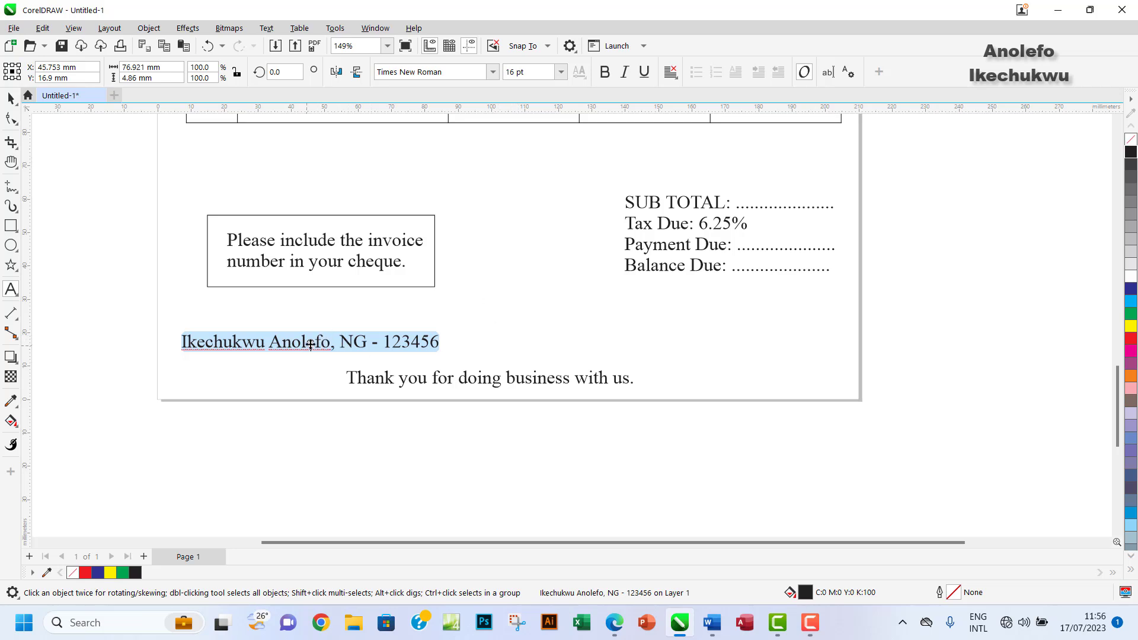
pyautogui.moveTo(314, 341)
pyautogui.mouseDown()
pyautogui.moveTo(301, 348)
pyautogui.moveTo(310, 353)
pyautogui.mouseUp()
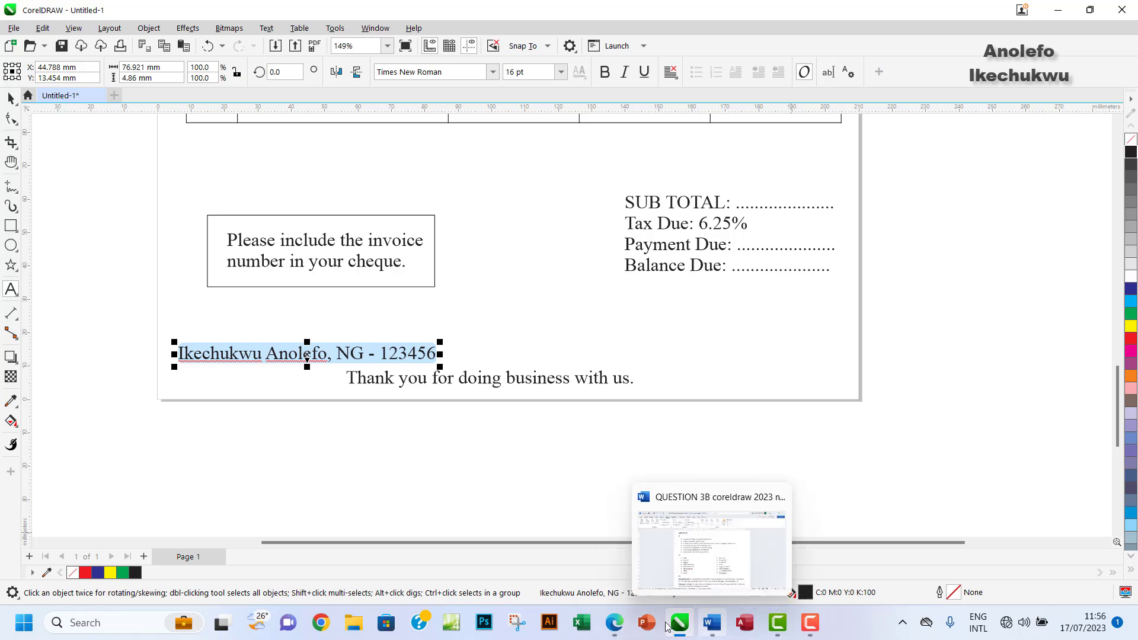
# Step: Switch to the question PDF in Edge and highlight tasks (xv) and (xvi) in yellow
pyautogui.click(614, 622)
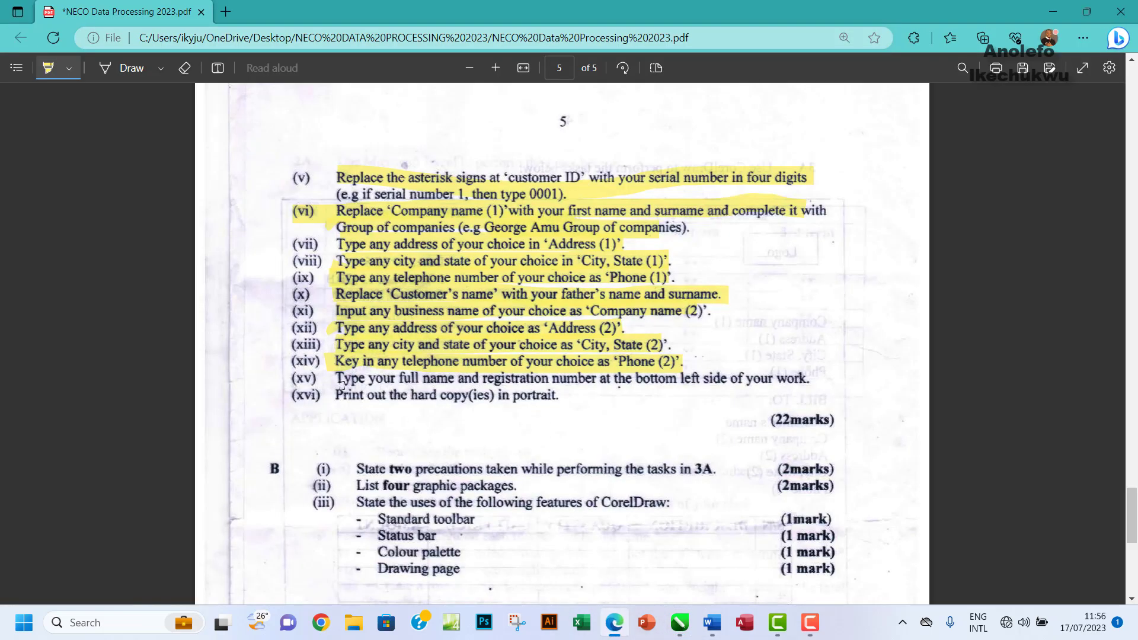
pyautogui.moveTo(342, 385); pyautogui.dragTo(813, 377)
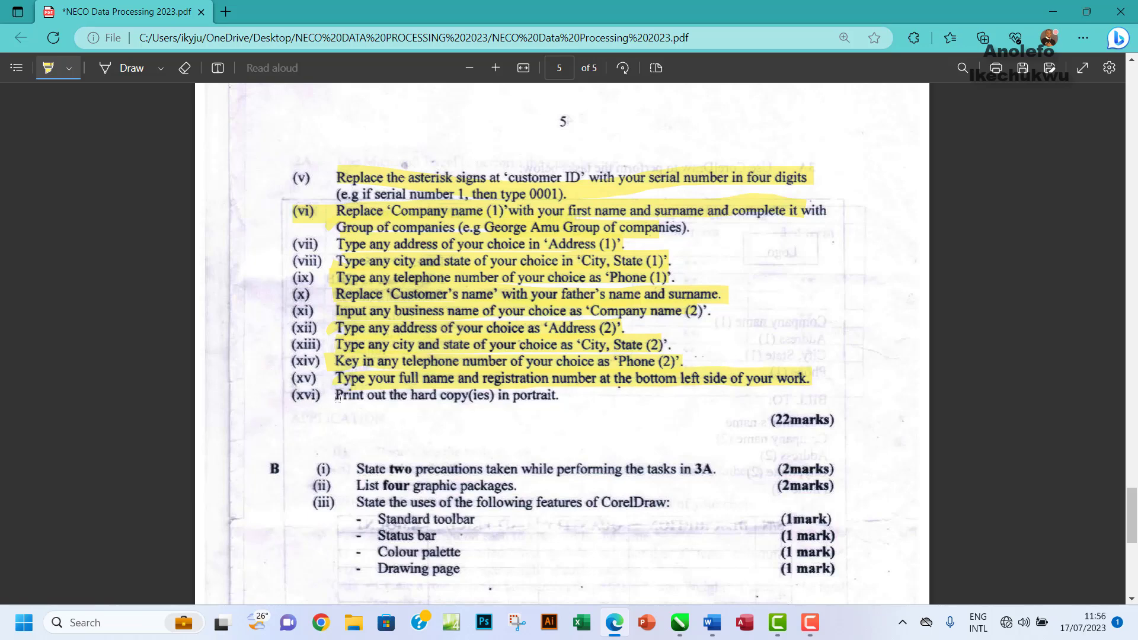
pyautogui.moveTo(338, 395); pyautogui.dragTo(561, 415)
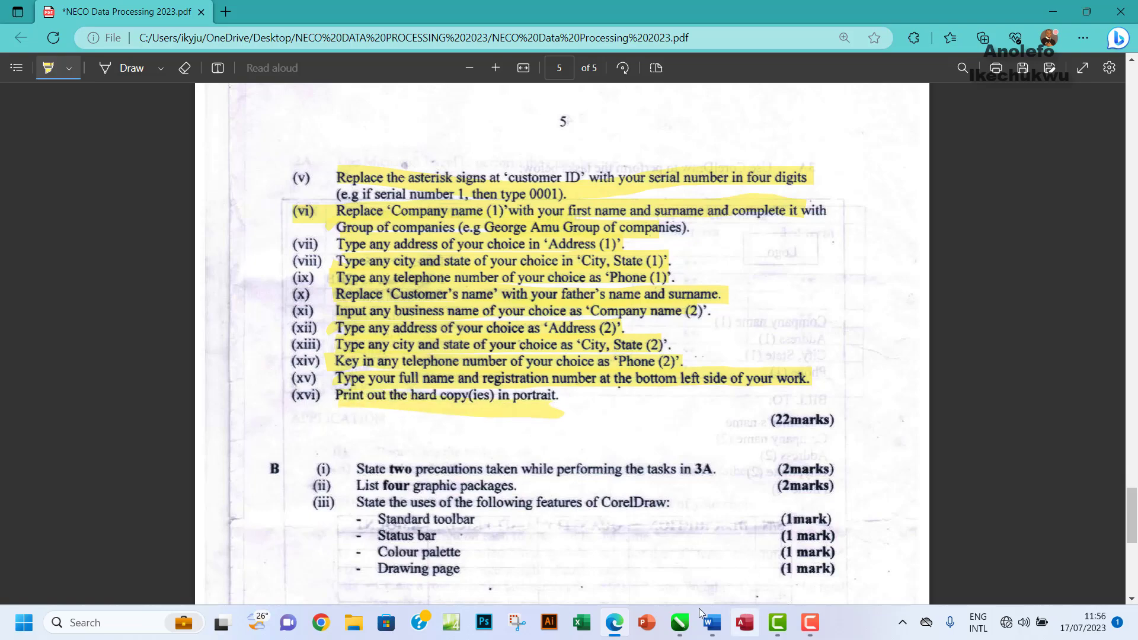
# Step: Switch to CorelDRAW, examine the completed invoice in print preview, and close the preview
pyautogui.click(679, 622)
pyautogui.scroll(-3, 601, 350)
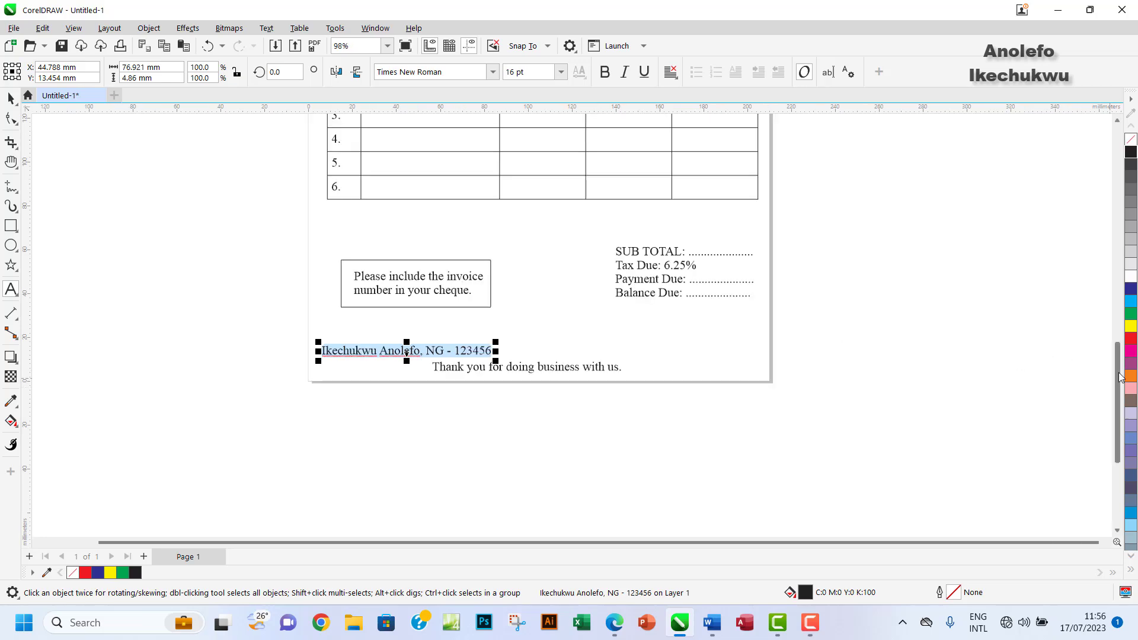
pyautogui.moveTo(1116, 379); pyautogui.dragTo(1104, 266)
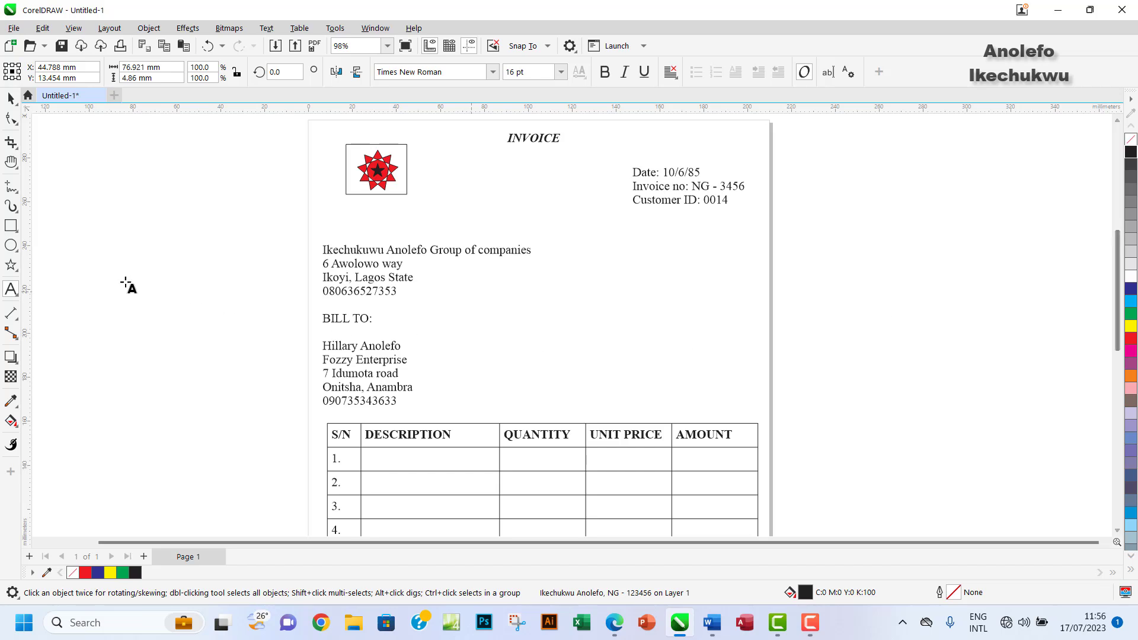
pyautogui.click(14, 28)
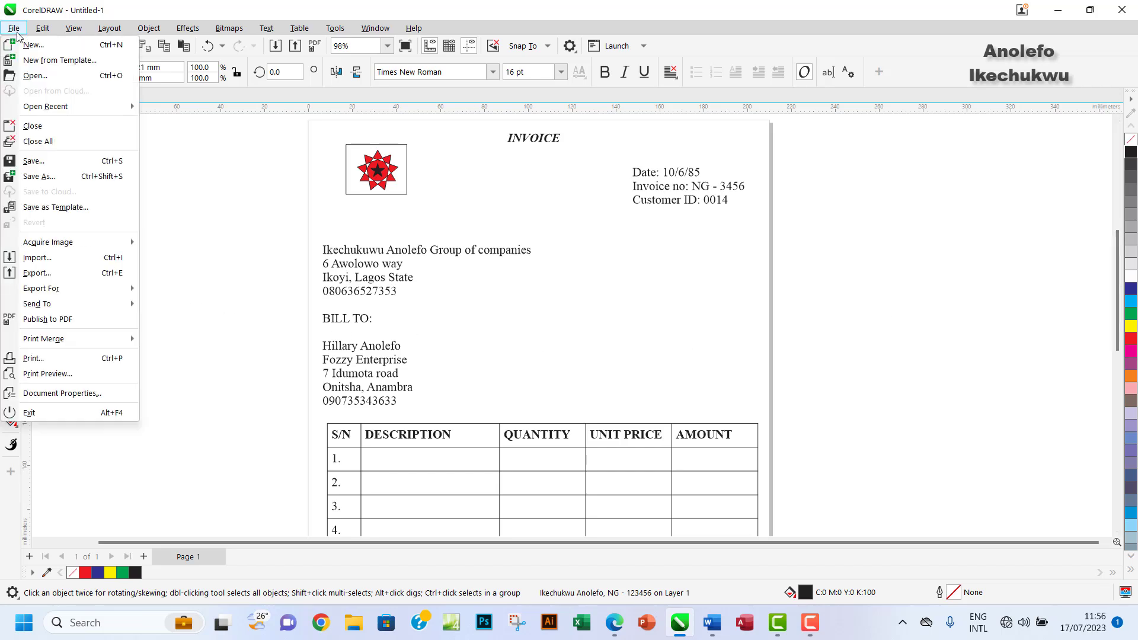
pyautogui.click(60, 376)
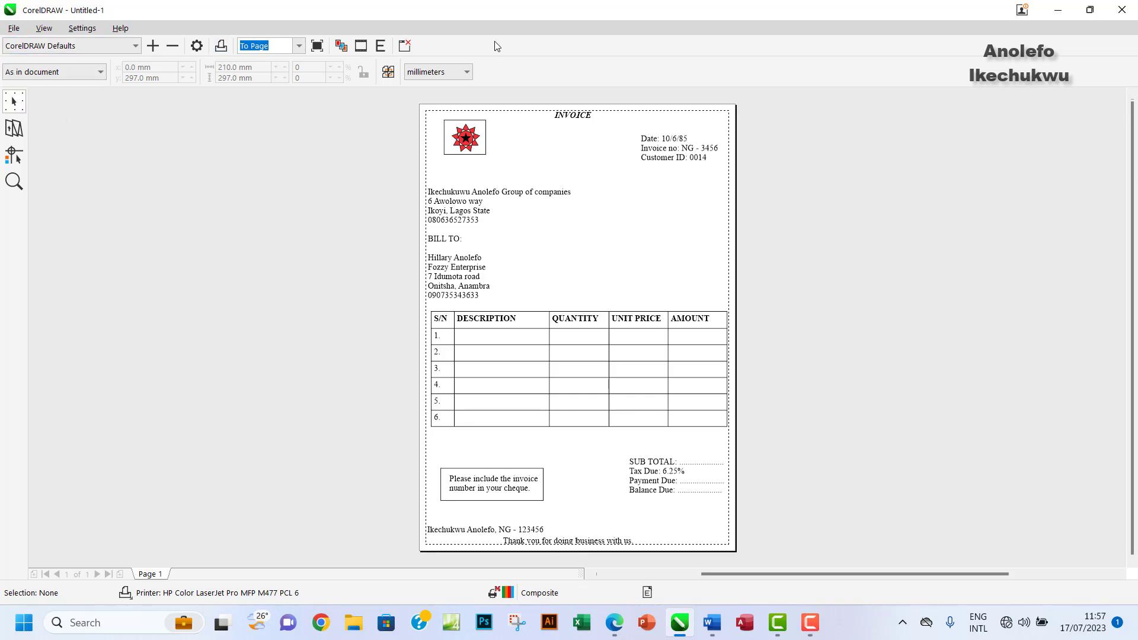
pyautogui.click(404, 46)
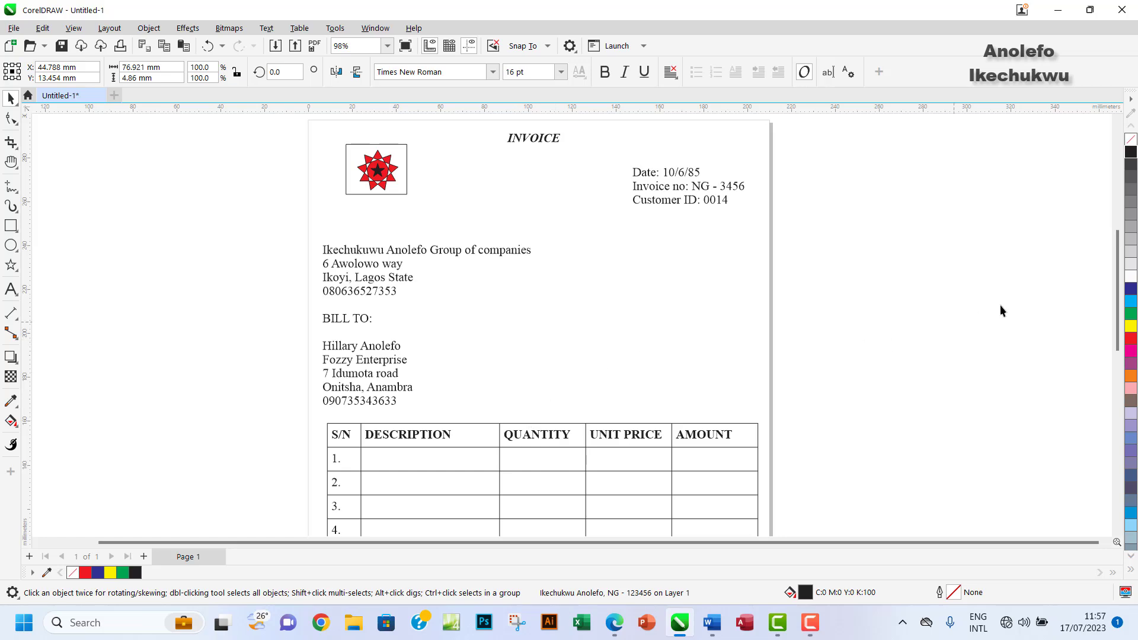
# Step: Nudge the thank-you line slightly upward, away from the lower edge of the invoice page
pyautogui.scroll(-2, 1100, 331)
pyautogui.scroll(-5, 1101, 330)
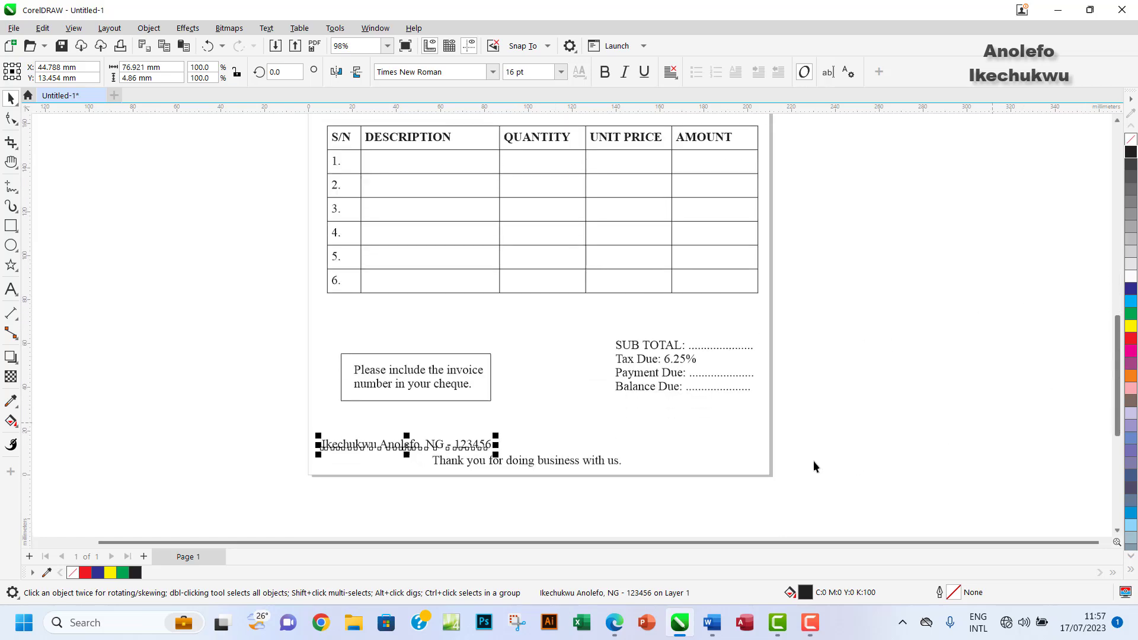
pyautogui.click(535, 460)
pyautogui.click(494, 461)
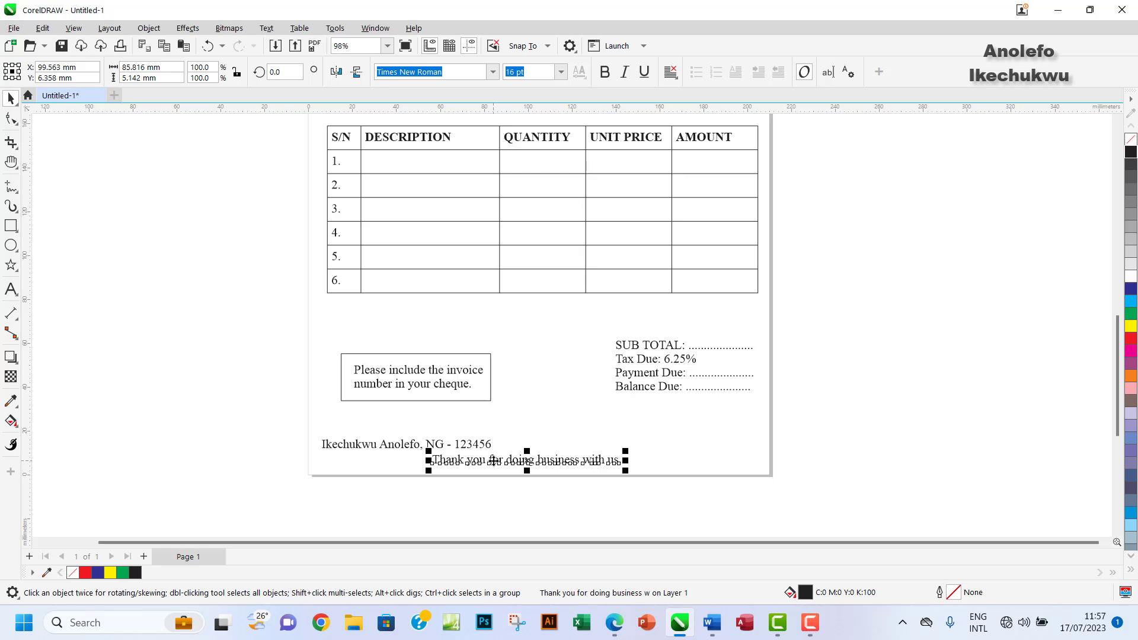
pyautogui.press('Up')
# Step: Nudge the full name and registration number text slightly upward above the thank-you line
pyautogui.press('Up')
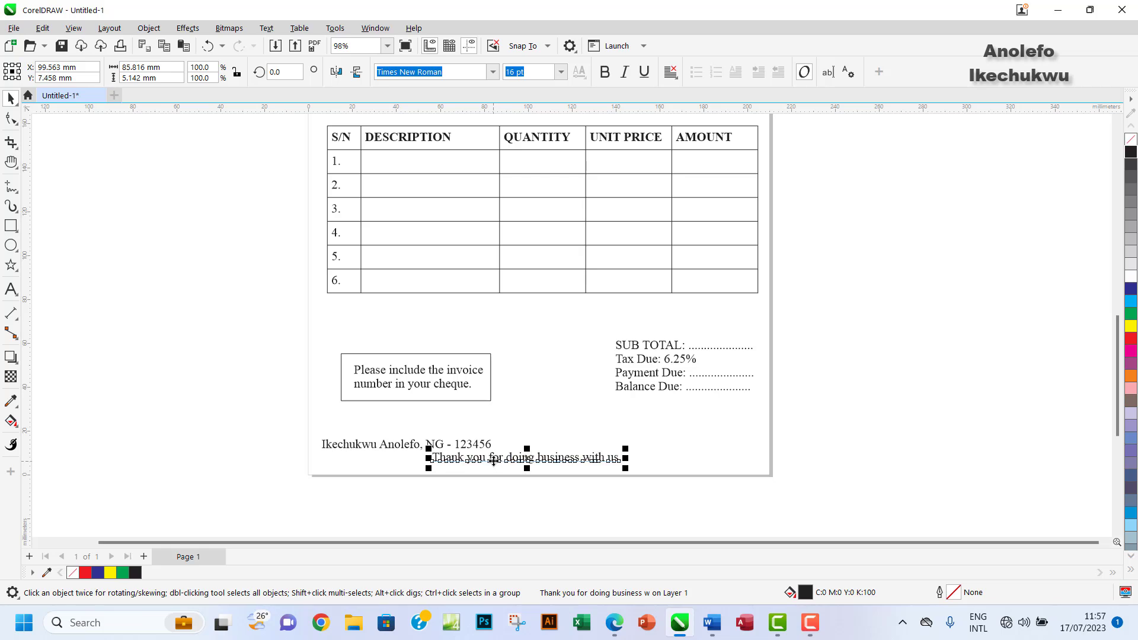
pyautogui.click(399, 448)
pyautogui.press('Up')
pyautogui.press('Up')
pyautogui.press('Up')
pyautogui.press('Up')
pyautogui.press('Up')
pyautogui.press('Up')
pyautogui.press('Up')
pyautogui.press('Up')
pyautogui.press('Up')
pyautogui.press('Up')
pyautogui.press('Up')
pyautogui.press('Up')
pyautogui.press('Up')
pyautogui.press('Up')
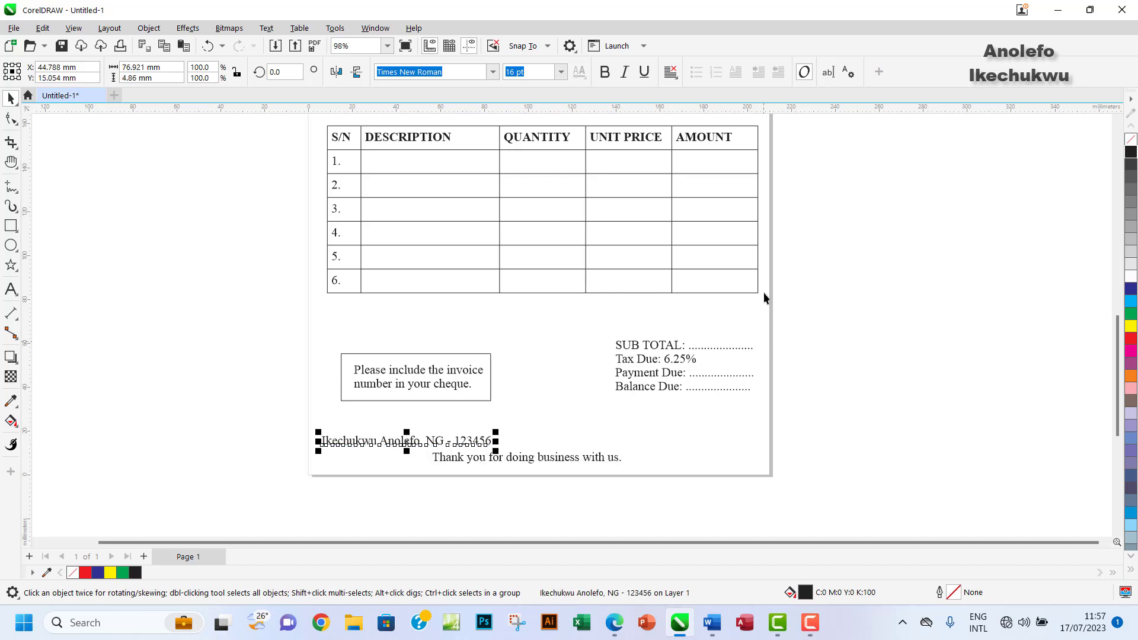
# Step: Narrow the invoice table to about 192 mm wide and nudge the company and billing address block slightly to the right
pyautogui.click(741, 220)
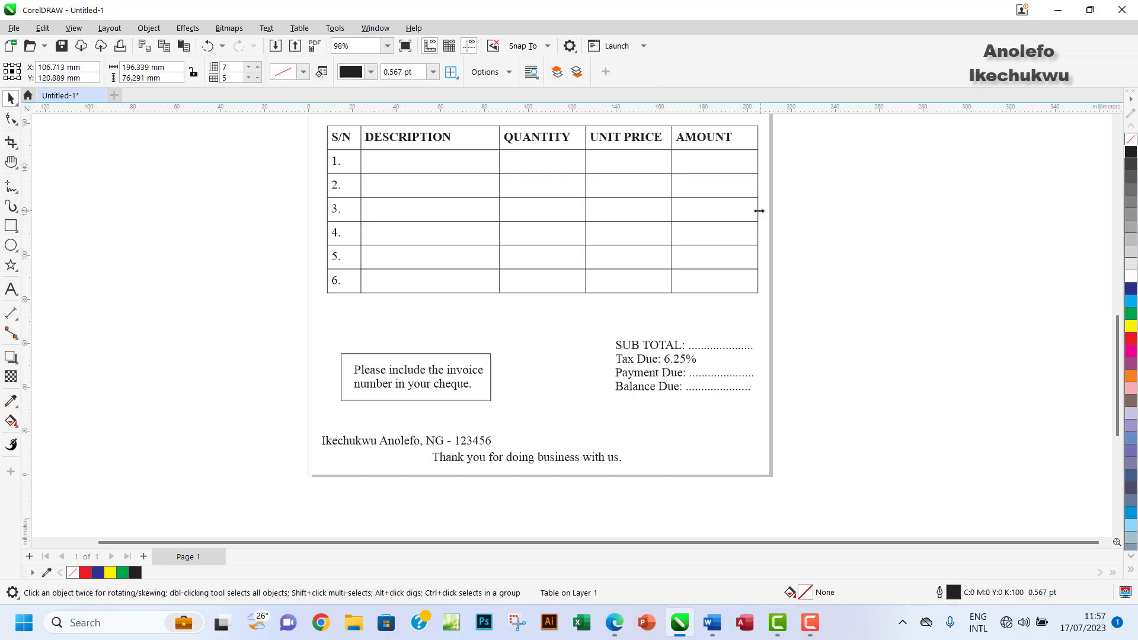
pyautogui.moveTo(760, 209); pyautogui.dragTo(752, 211)
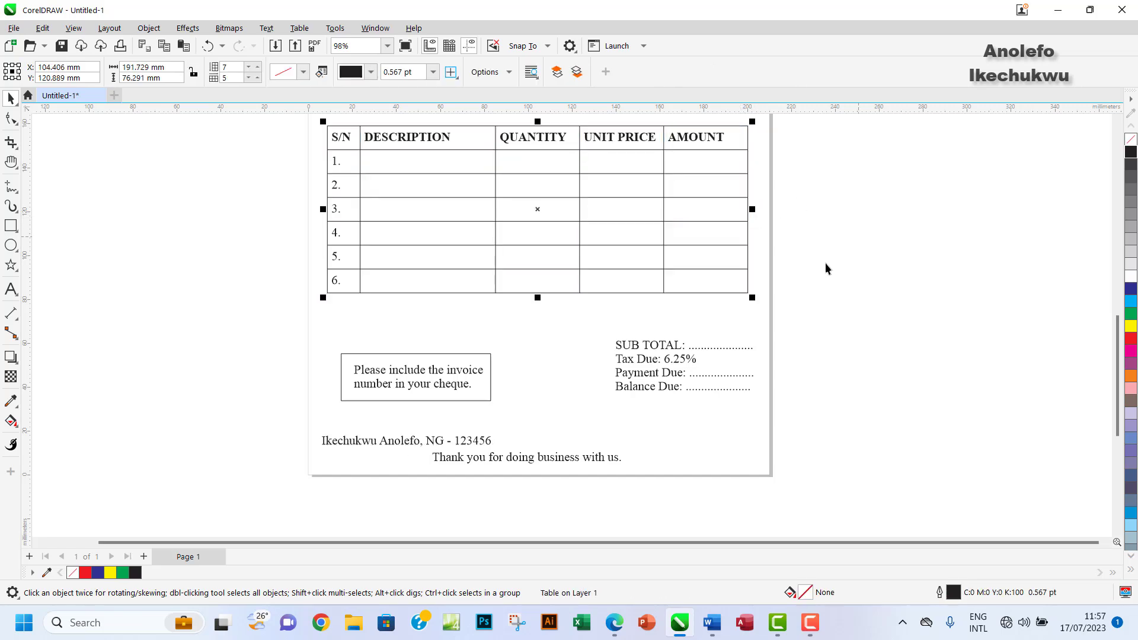
pyautogui.moveTo(1116, 347); pyautogui.dragTo(1116, 266)
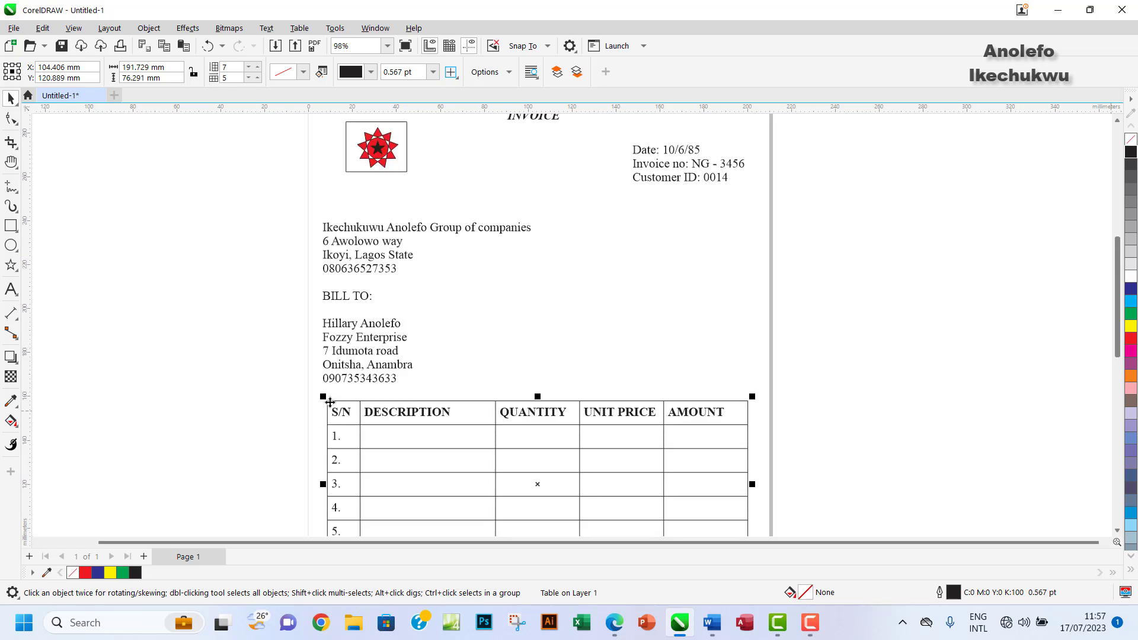
pyautogui.click(350, 329)
pyautogui.press('Right')
pyautogui.press('Right')
pyautogui.press('Right')
pyautogui.press('Right')
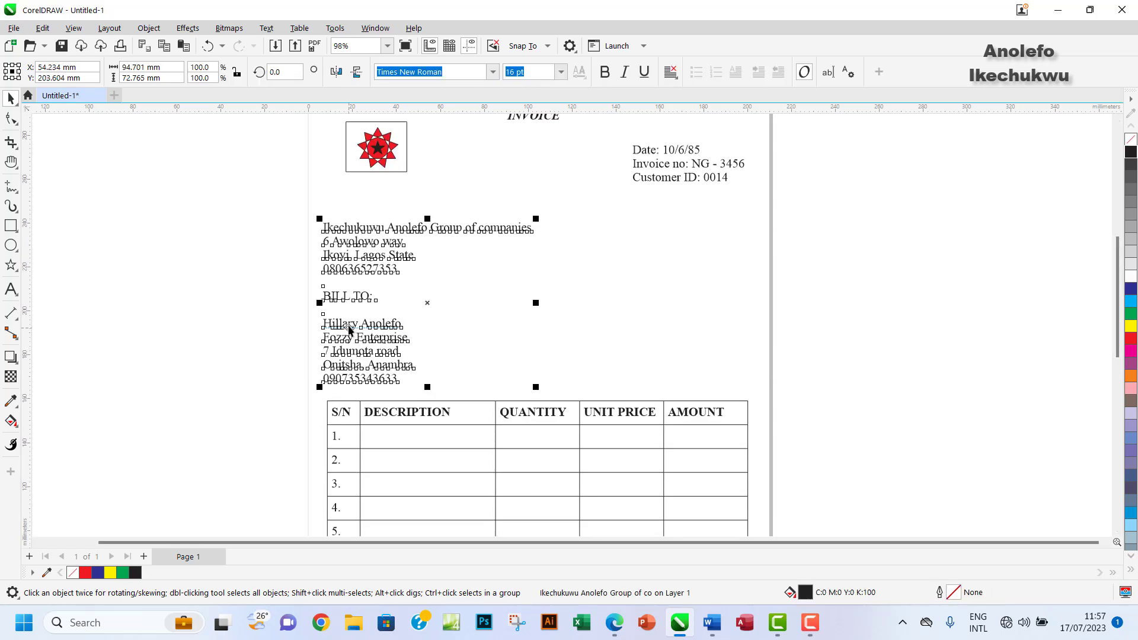
pyautogui.press('Right')
pyautogui.press('Right')
pyautogui.press('Right')
pyautogui.press('Right')
pyautogui.press('Right')
pyautogui.press('Right')
pyautogui.press('Right')
pyautogui.press('Right')
pyautogui.press('Right')
pyautogui.press('Right')
pyautogui.press('Right')
pyautogui.press('Right')
pyautogui.press('Right')
pyautogui.press('Right')
pyautogui.press('Right')
pyautogui.press('Right')
pyautogui.press('Right')
pyautogui.press('Right')
pyautogui.press('Right')
pyautogui.press('Right')
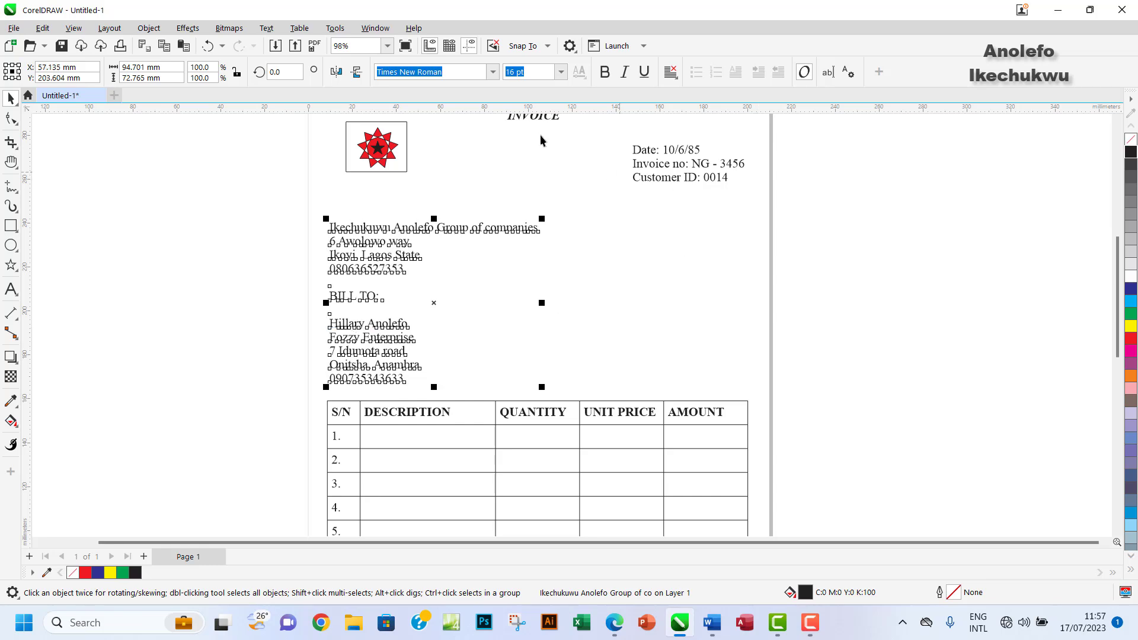
# Step: Nudge the INVOICE heading slightly downward, away from the page's upper edge
pyautogui.click(538, 120)
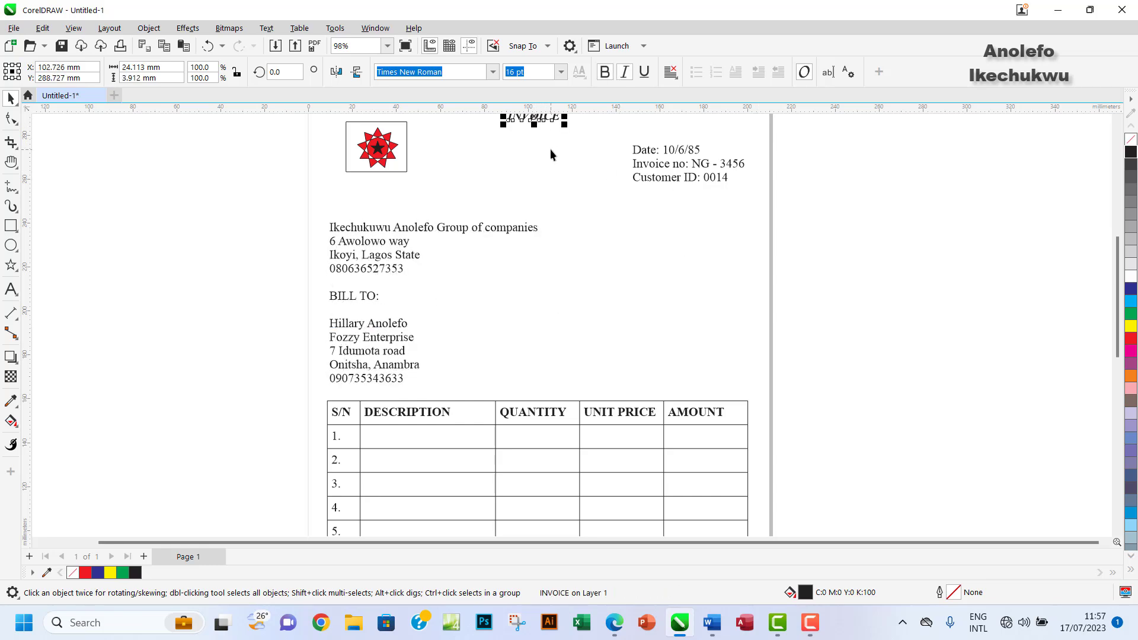
pyautogui.press('Down')
pyautogui.press('Down')
pyautogui.press('Down')
pyautogui.press('Down')
pyautogui.press('Down')
pyautogui.press('Down')
pyautogui.press('Down')
pyautogui.press('Down')
pyautogui.press('Down')
pyautogui.press('Down')
pyautogui.press('Down')
pyautogui.press('Down')
pyautogui.press('Down')
pyautogui.press('Down')
pyautogui.press('Down')
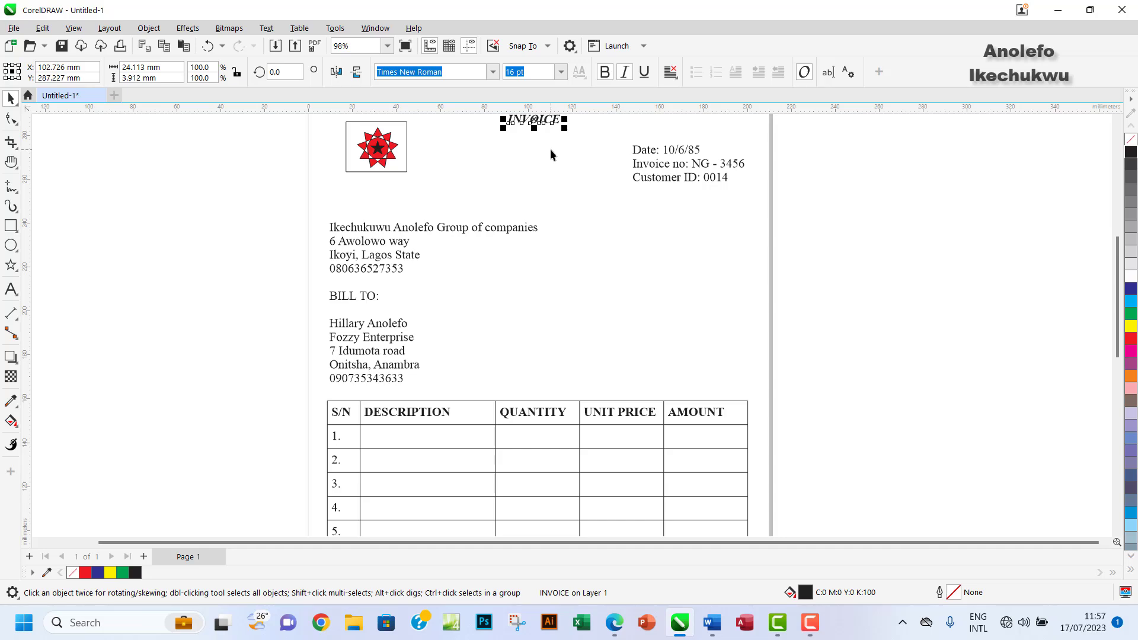
pyautogui.press('Down')
pyautogui.press('Down')
pyautogui.press('Down')
# Step: Check in print preview whether the invoice objects fit within the printable area, and close the preview
pyautogui.click(13, 28)
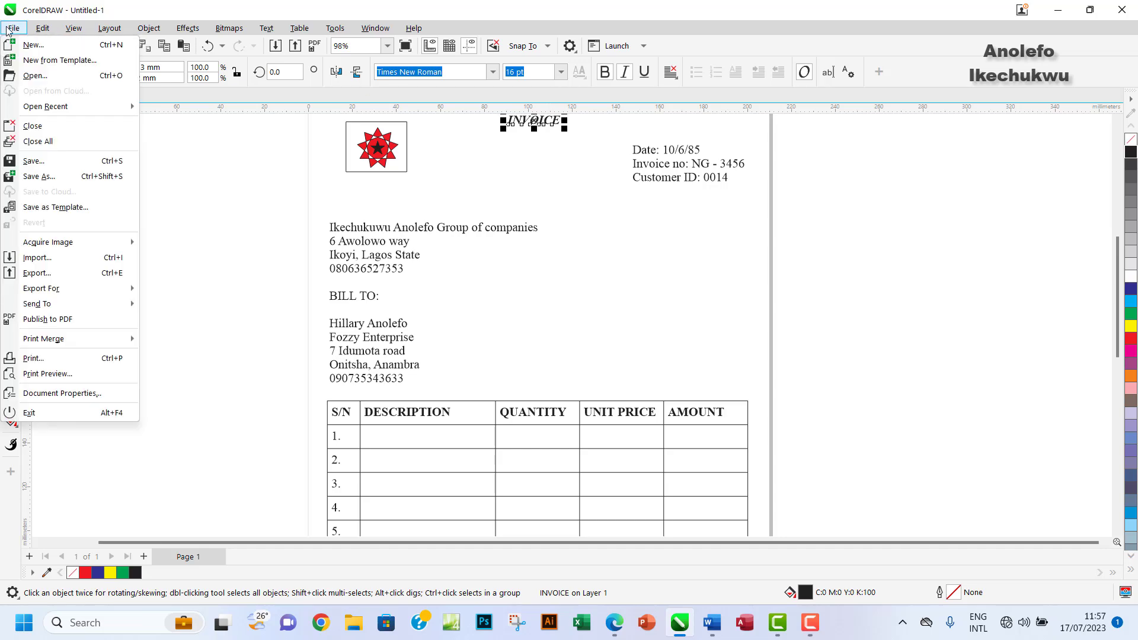
pyautogui.click(69, 382)
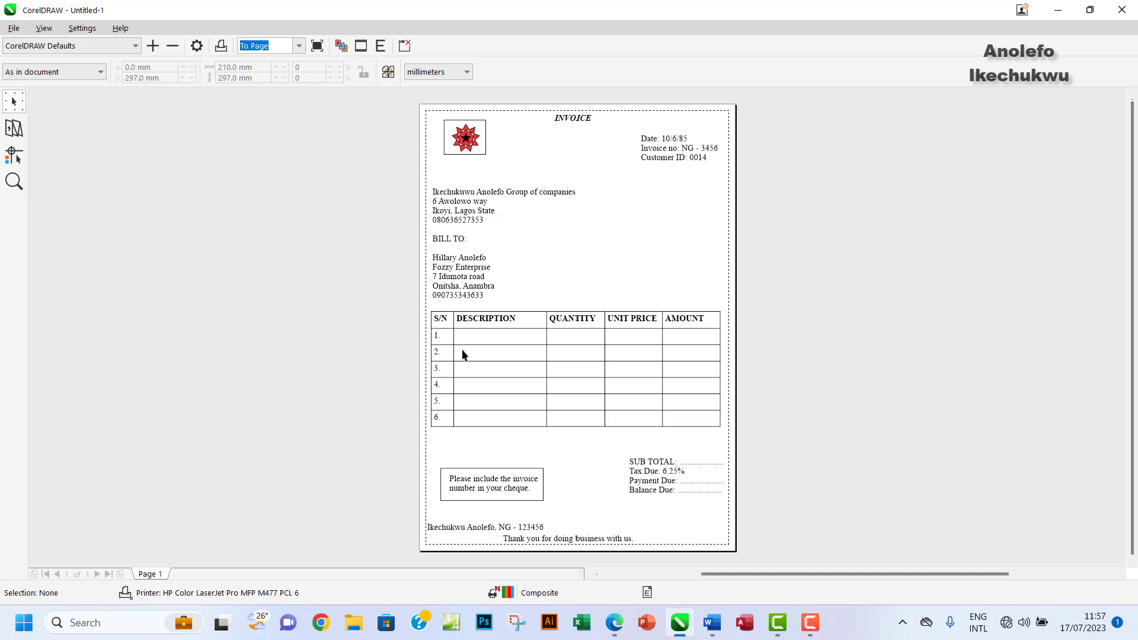
pyautogui.click(404, 46)
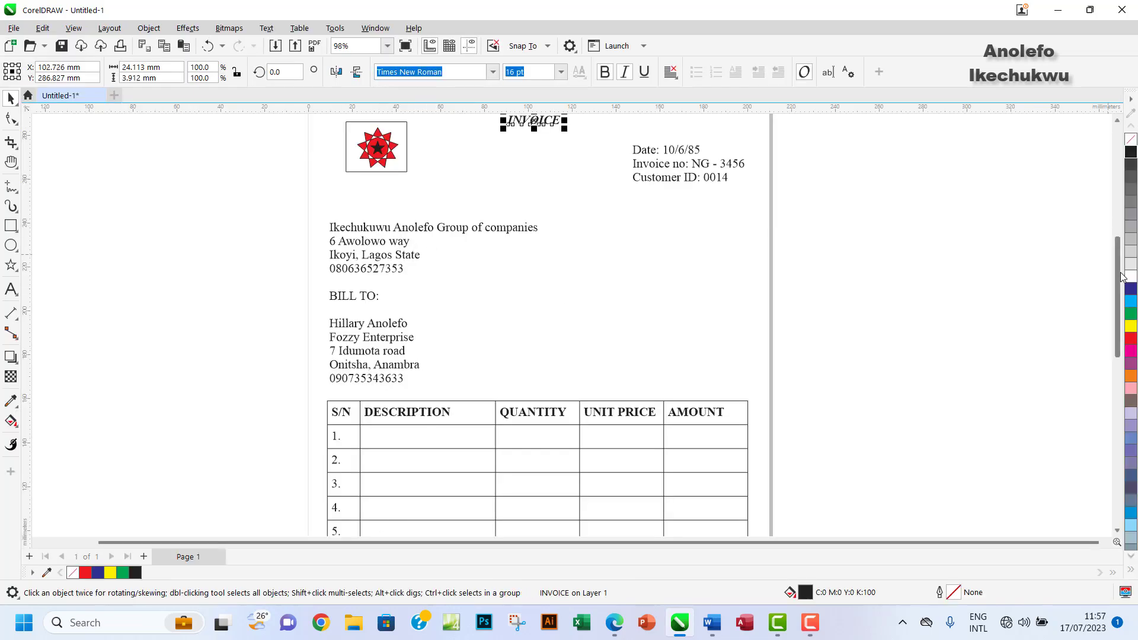
# Step: Nudge the full name and registration number text slightly to the right, inside the printable margin
pyautogui.moveTo(1117, 285); pyautogui.dragTo(1111, 369)
pyautogui.click(361, 428)
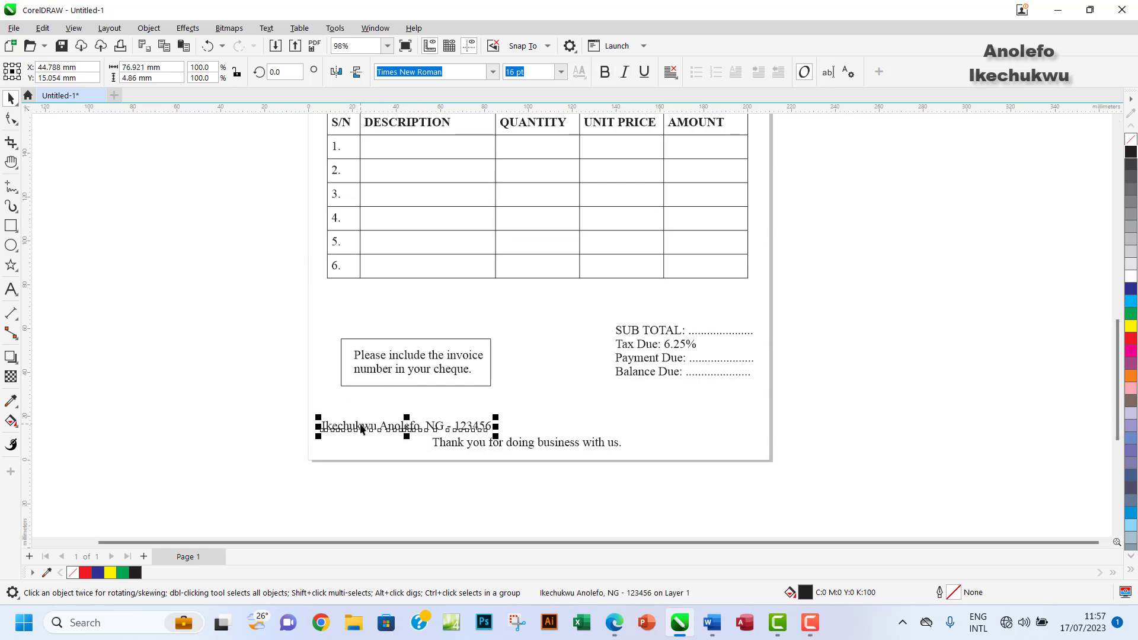
pyautogui.press('Right')
pyautogui.press('Right')
pyautogui.press('Right')
pyautogui.press('Right')
pyautogui.press('Right')
pyautogui.press('Right')
pyautogui.press('Right')
pyautogui.press('Right')
pyautogui.press('Right')
pyautogui.press('Right')
pyautogui.press('Right')
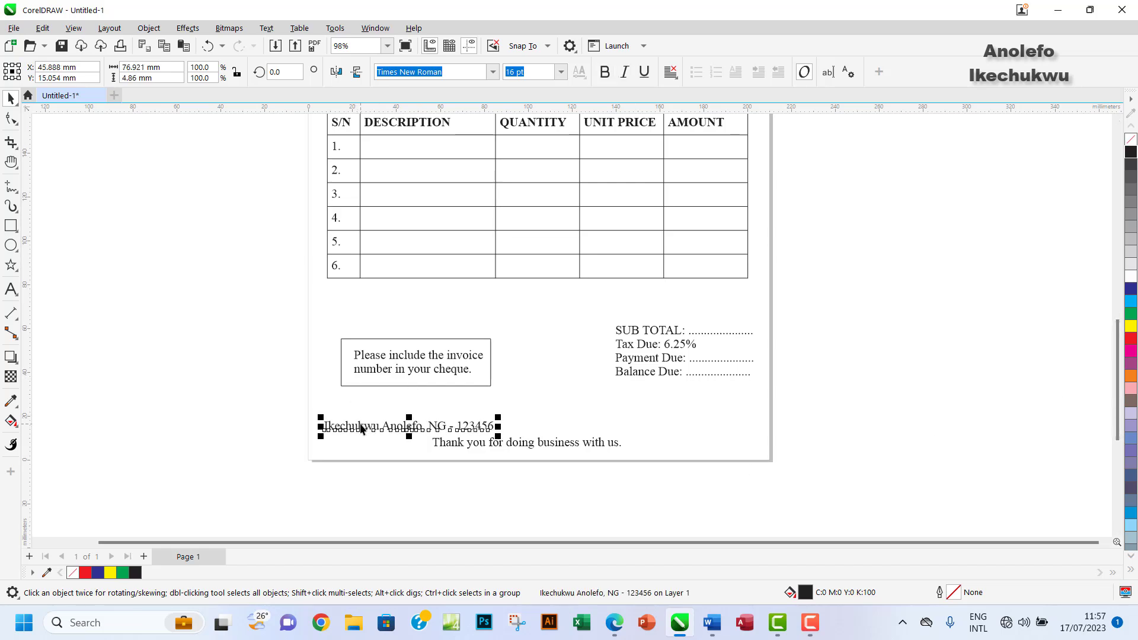
# Step: Reopen the print preview, examine the adjusted invoice against the printable margins, and look at the print commands
pyautogui.click(14, 28)
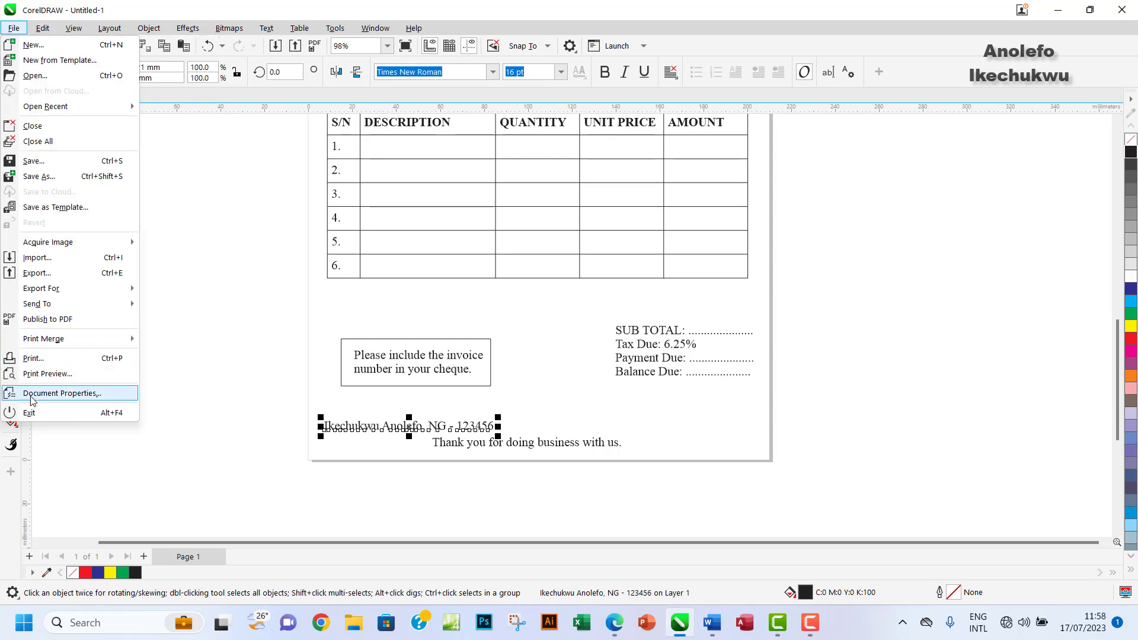
pyautogui.click(52, 374)
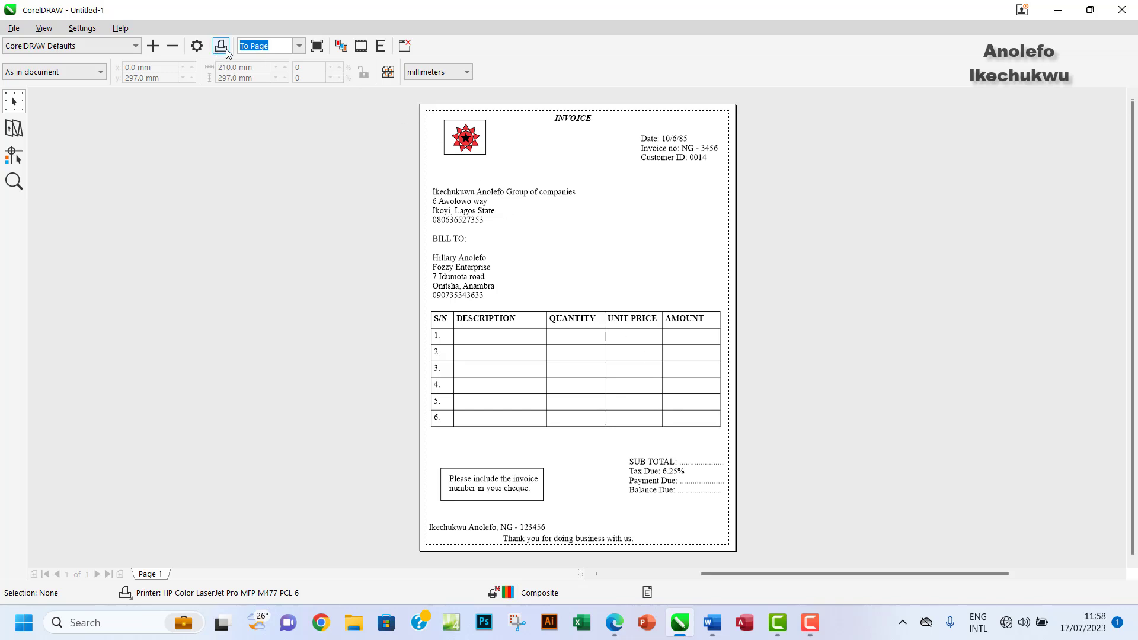
pyautogui.click(13, 27)
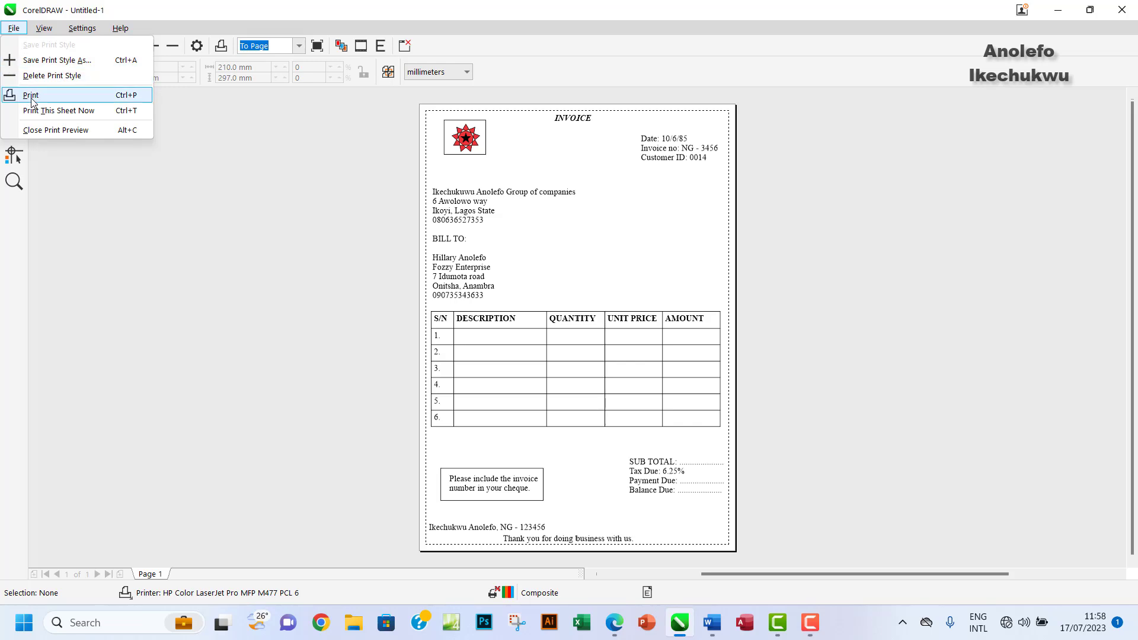
pyautogui.click(294, 246)
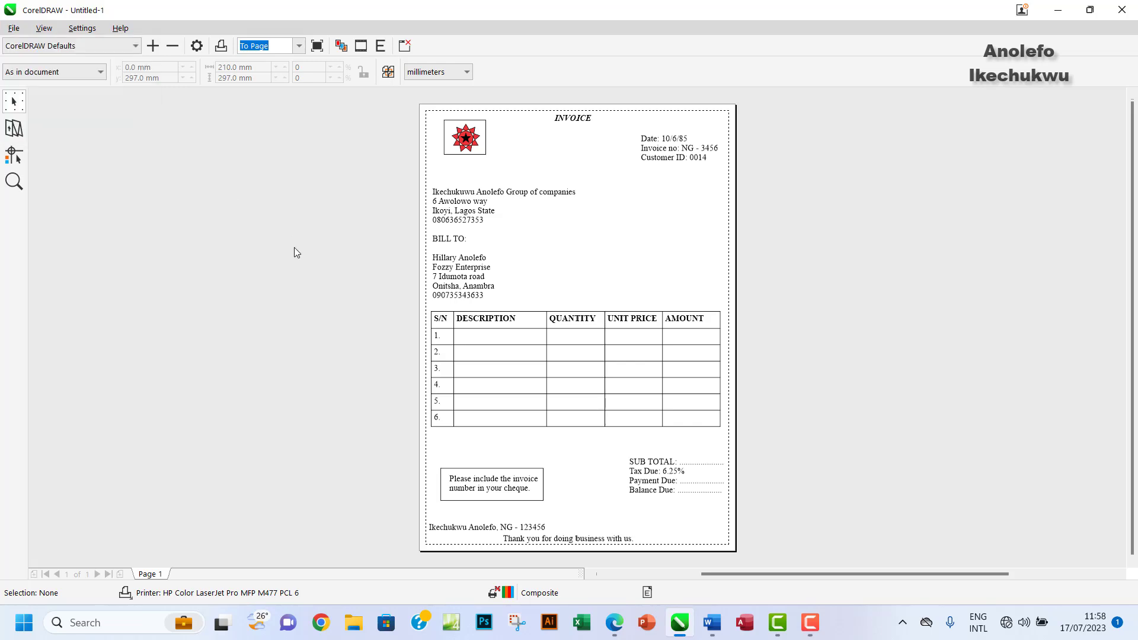
# Step: Switch to the question PDF in Edge to read question 3B, and review the precautions in part (i) of the Word answer document
pyautogui.click(614, 623)
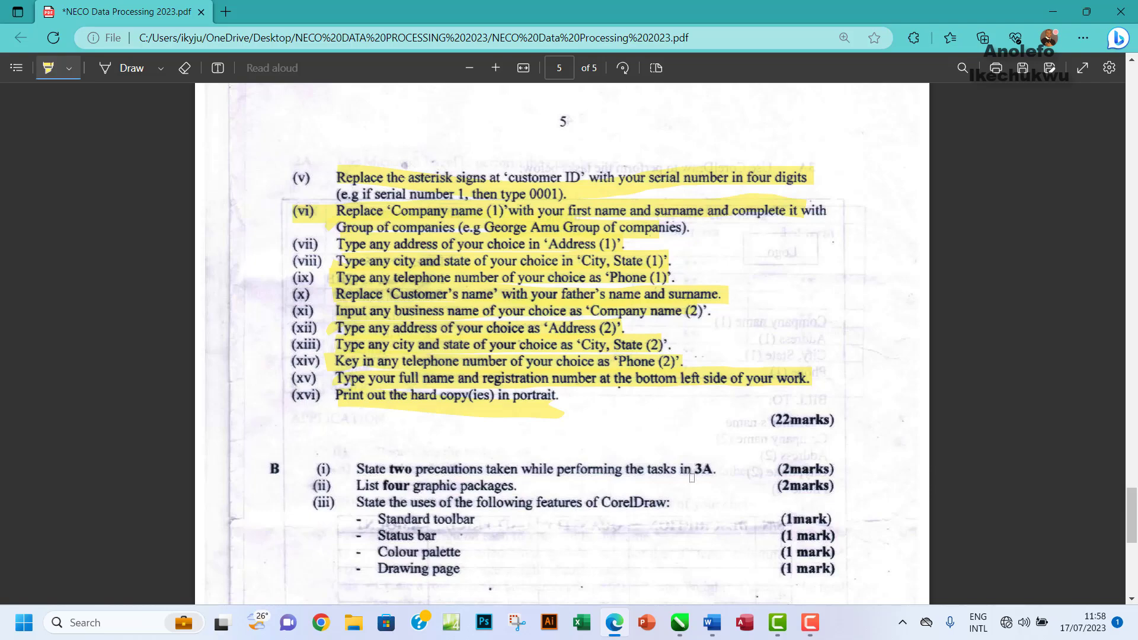
pyautogui.click(712, 623)
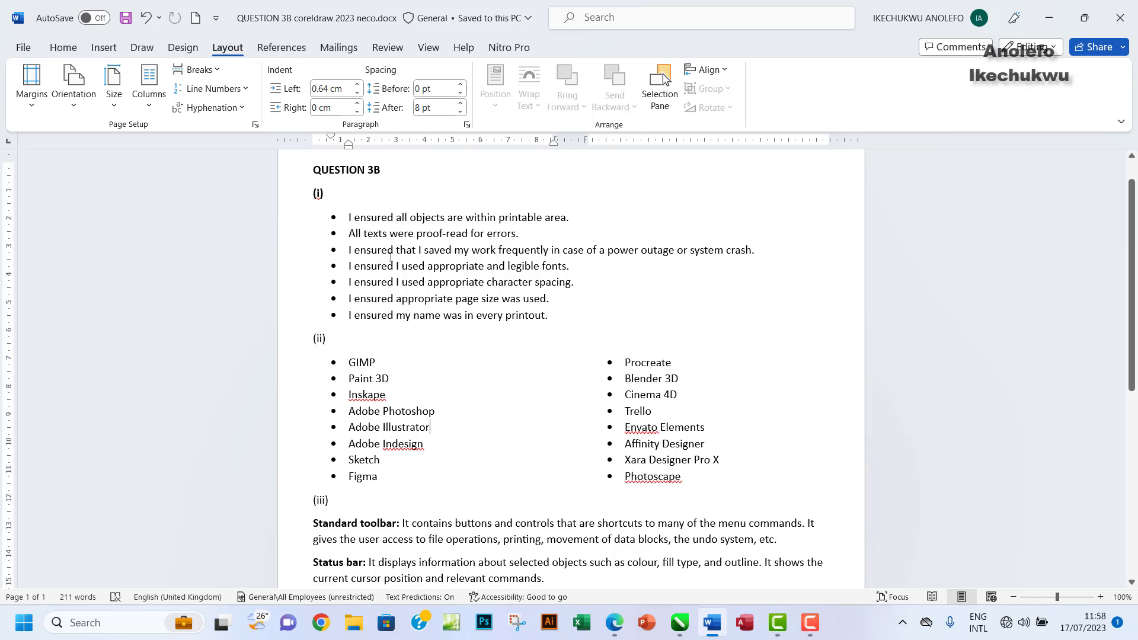
pyautogui.keyDown('shift'); pyautogui.click(468, 300); pyautogui.keyUp('shift')
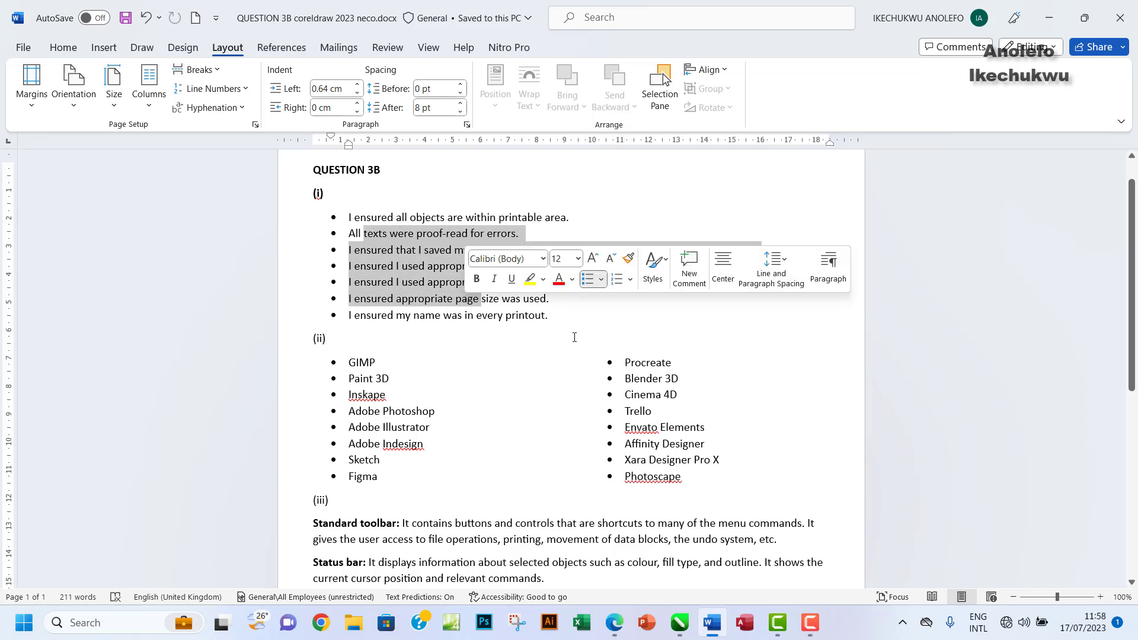
pyautogui.click(516, 315)
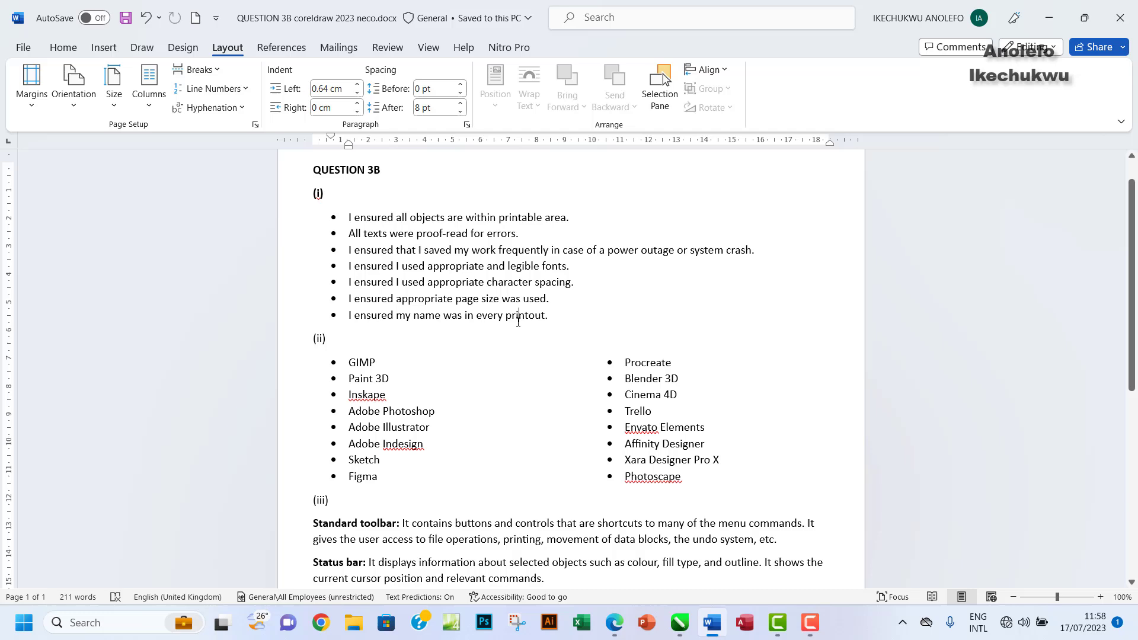
# Step: Check question 3B (ii) in the PDF in Edge and review the list of graphic packages in the Word document
pyautogui.click(619, 622)
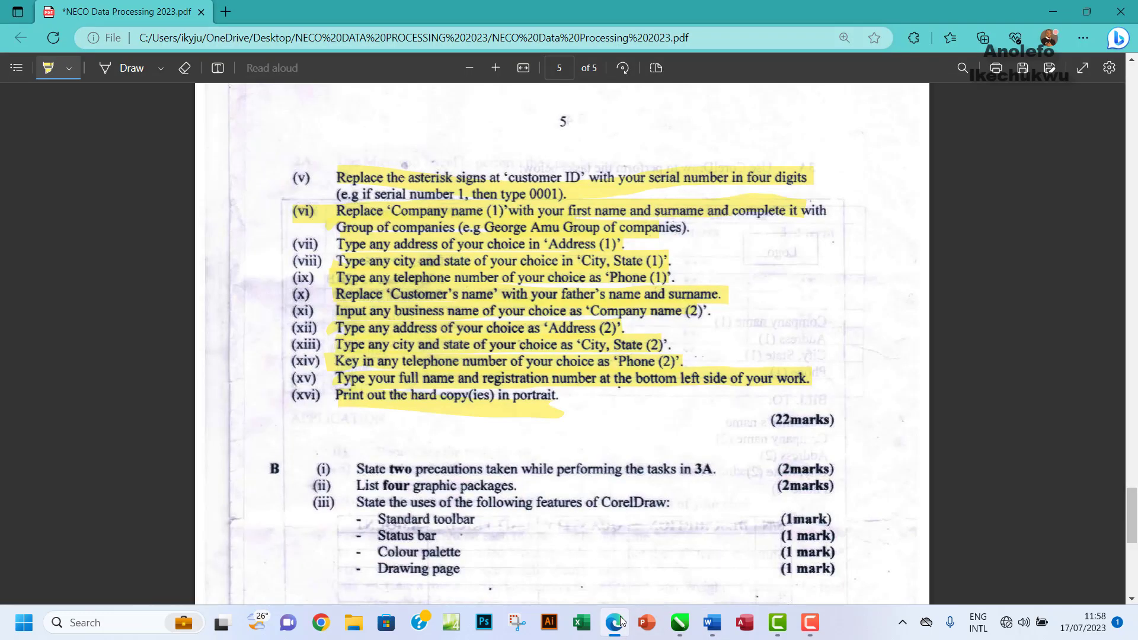
pyautogui.click(620, 621)
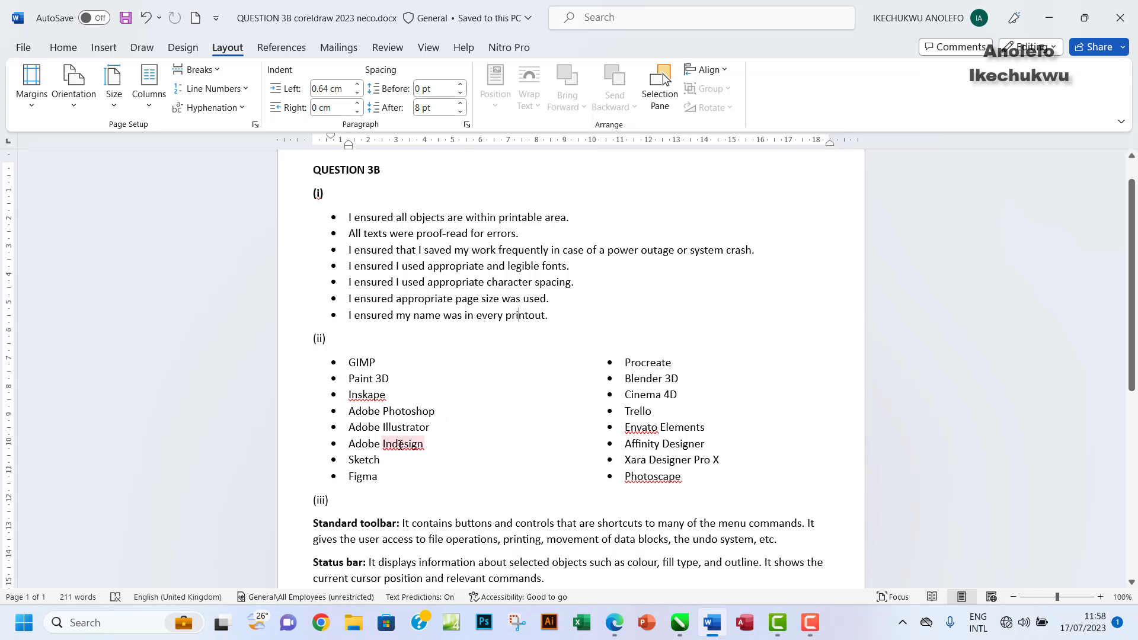
pyautogui.moveTo(639, 394); pyautogui.dragTo(660, 443)
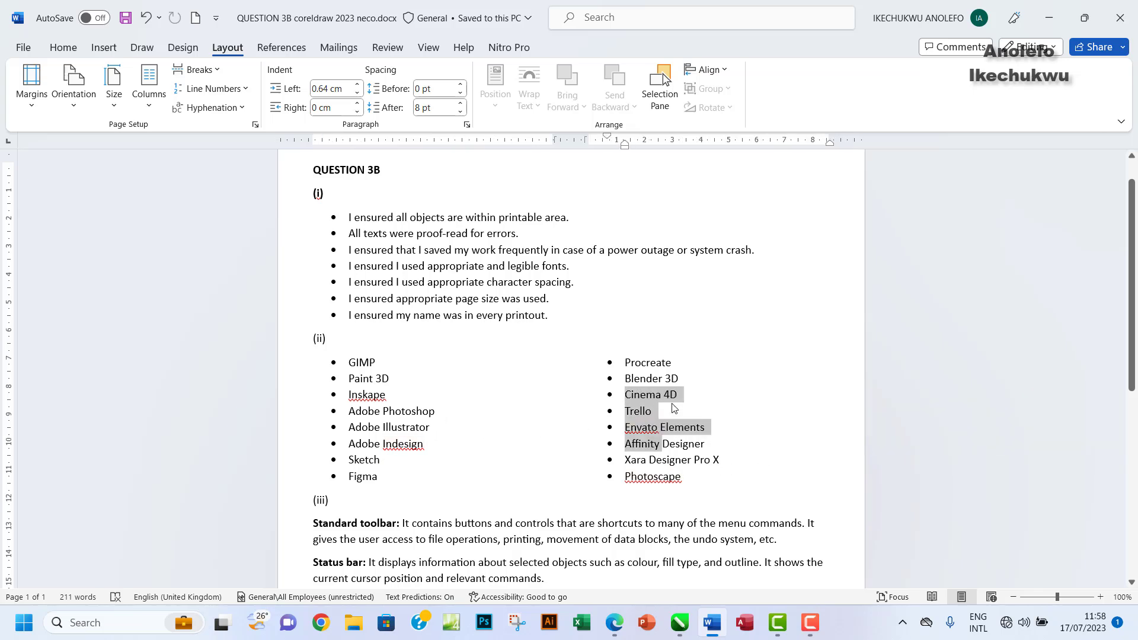
# Step: Check question 3B (iii) in the PDF, review the CorelDRAW feature answers in the Word document, and return to the invoice preview in CorelDRAW
pyautogui.moveTo(1133, 290); pyautogui.dragTo(1132, 370)
pyautogui.click(616, 623)
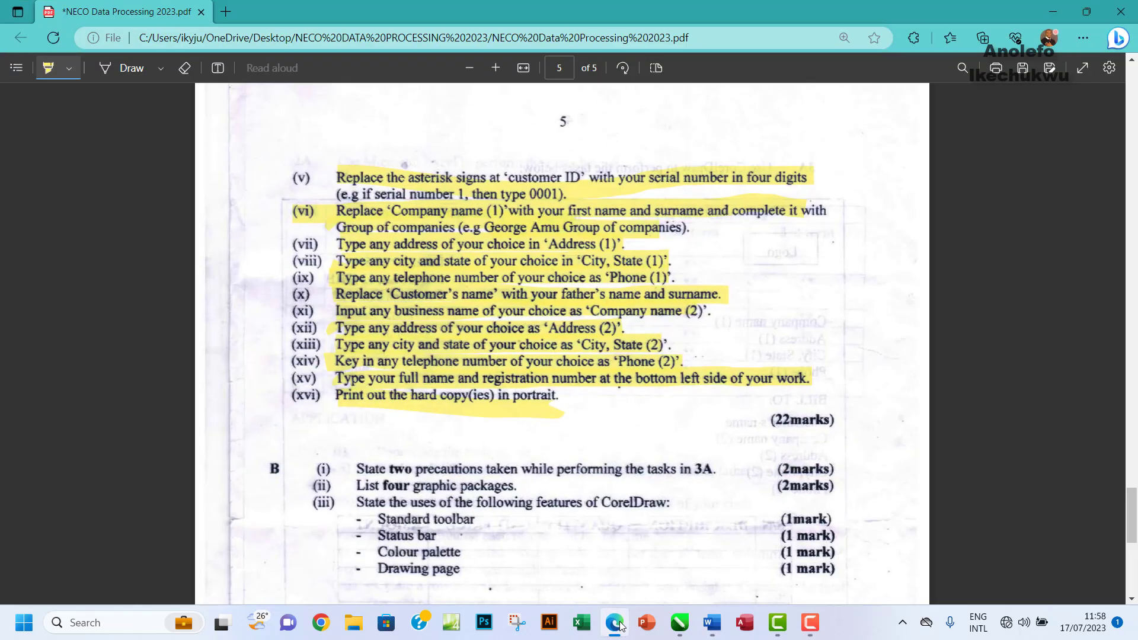
pyautogui.click(616, 623)
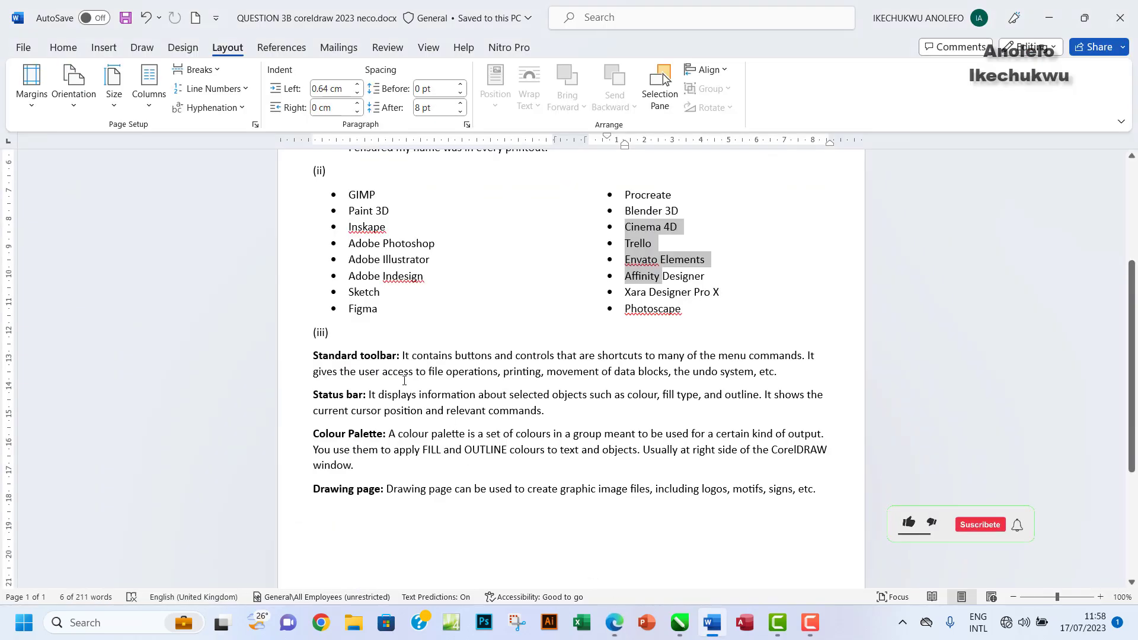
pyautogui.moveTo(360, 371); pyautogui.dragTo(580, 500)
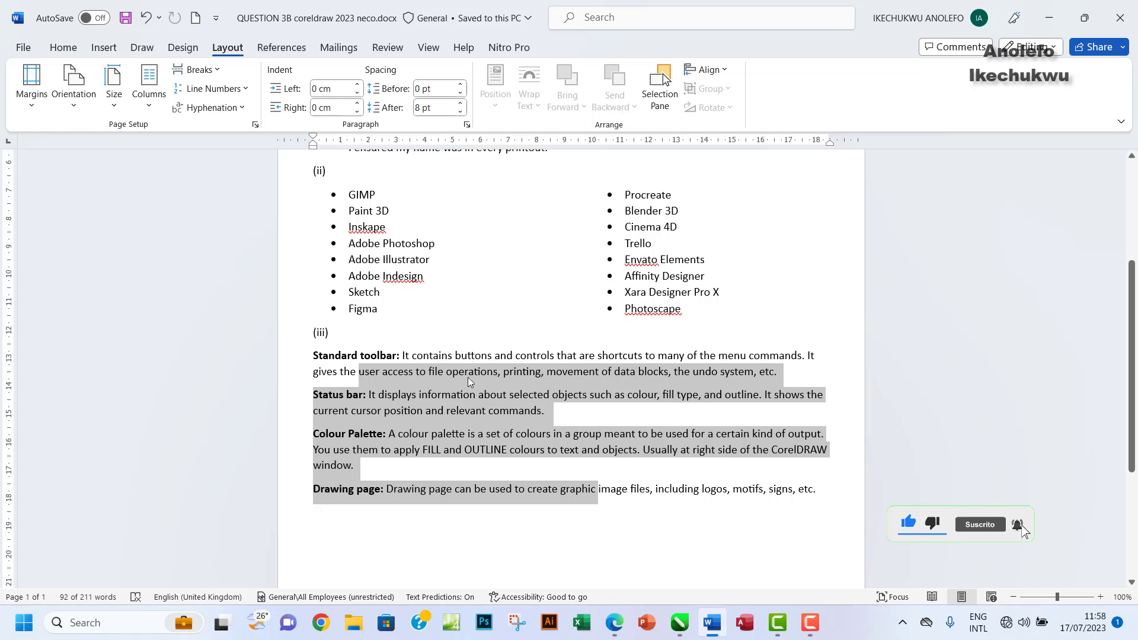
pyautogui.click(516, 394)
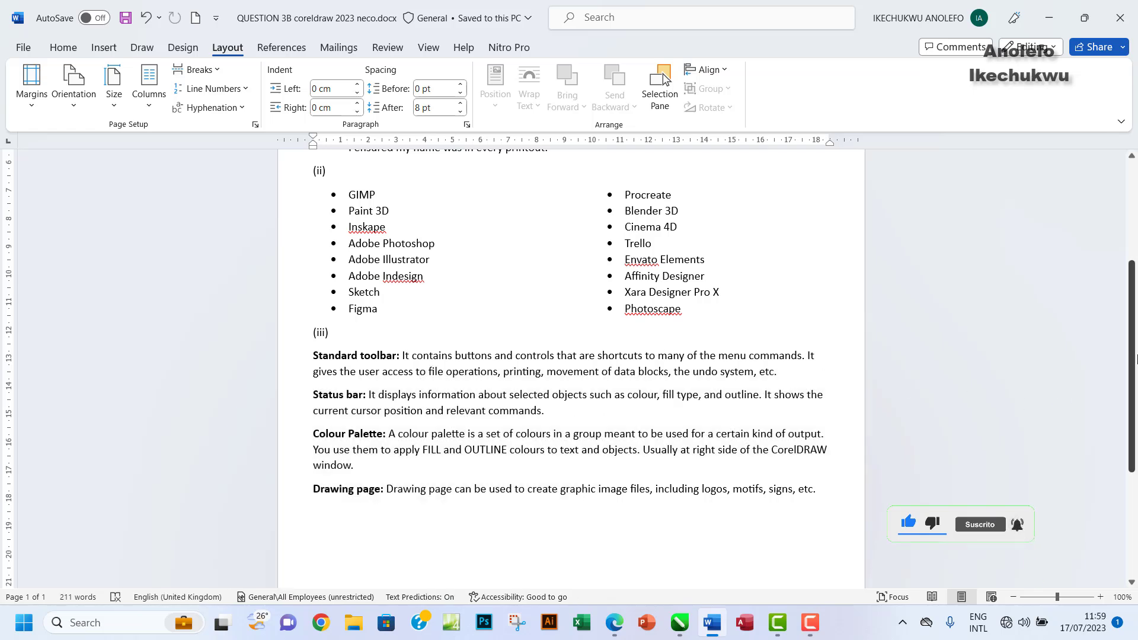
pyautogui.scroll(2, 1133, 320)
pyautogui.scroll(1, 1134, 320)
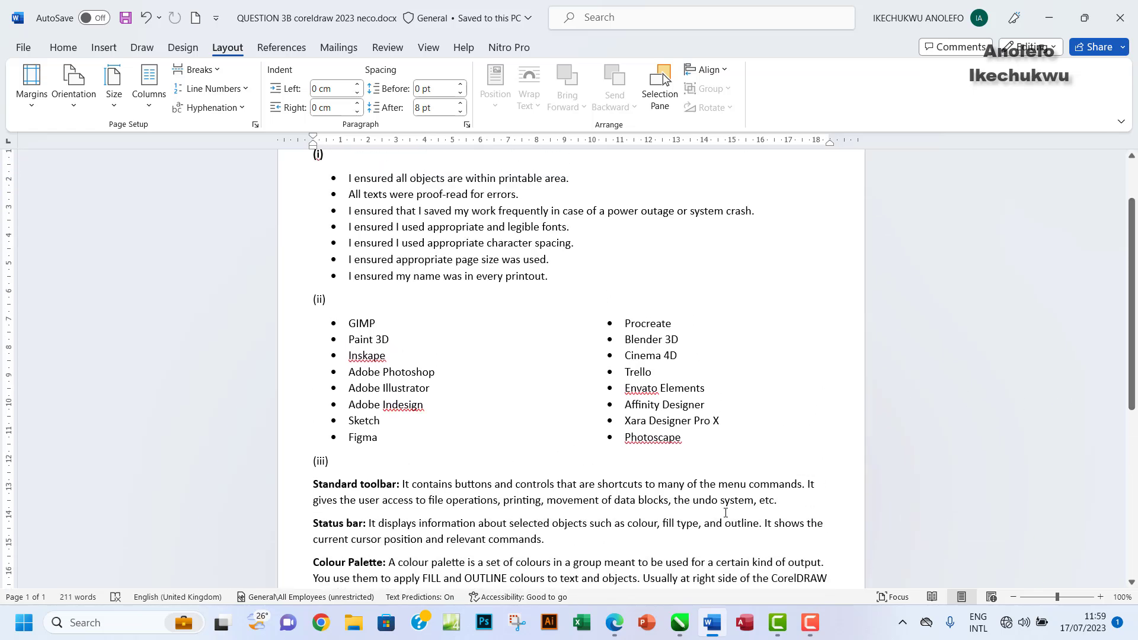
pyautogui.hotkey('alt', 'Tab')
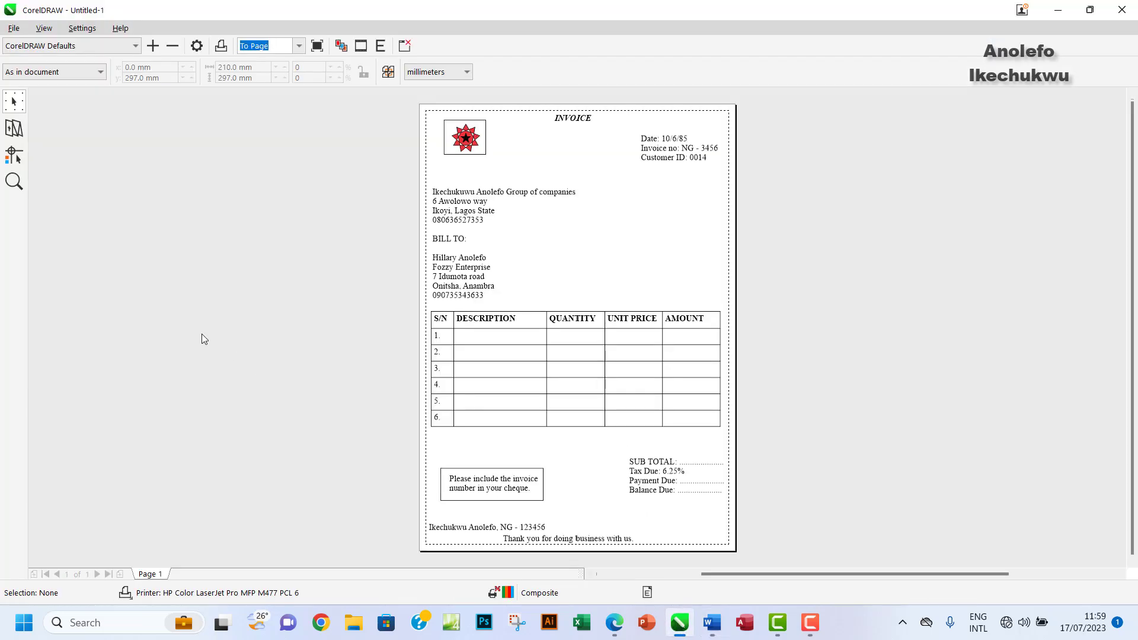